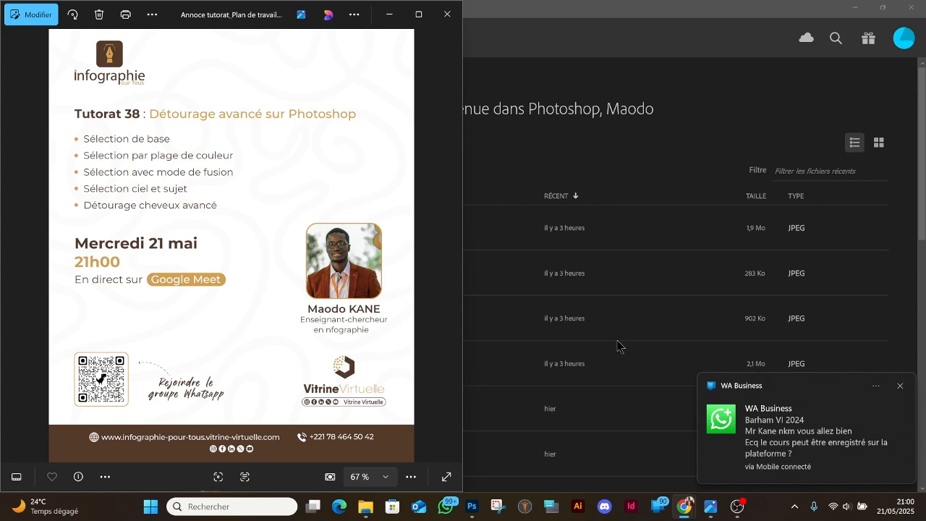
# Step: Mute WA Business notifications for 8 hours and hide the screen-sharing notice
pyautogui.click(876, 387)
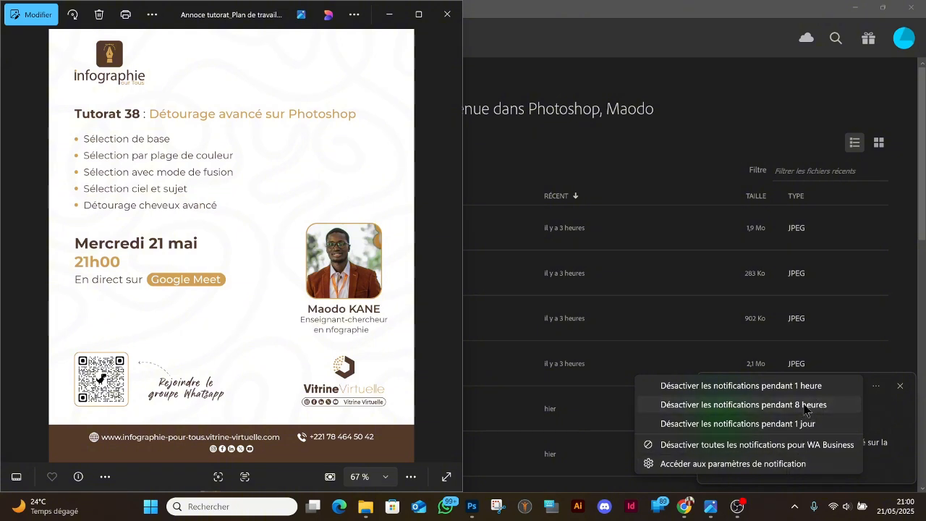
pyautogui.click(805, 405)
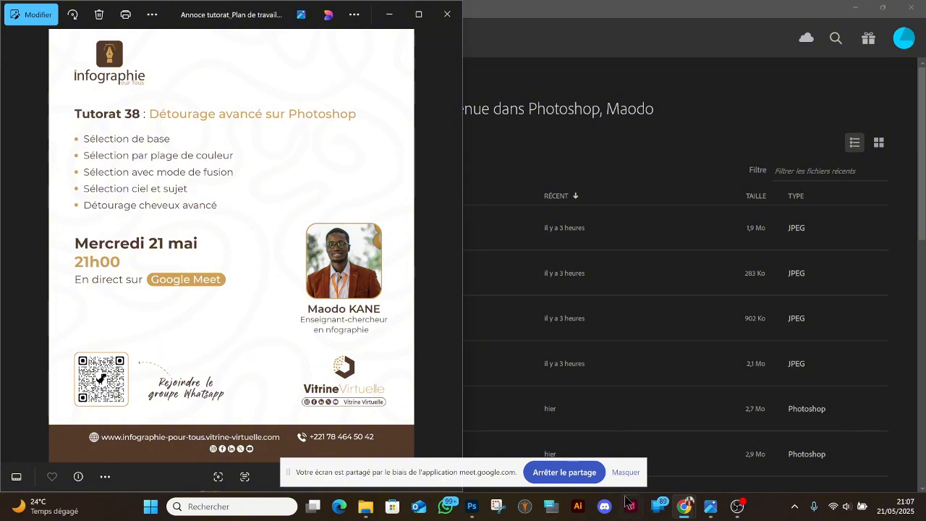
pyautogui.click(626, 473)
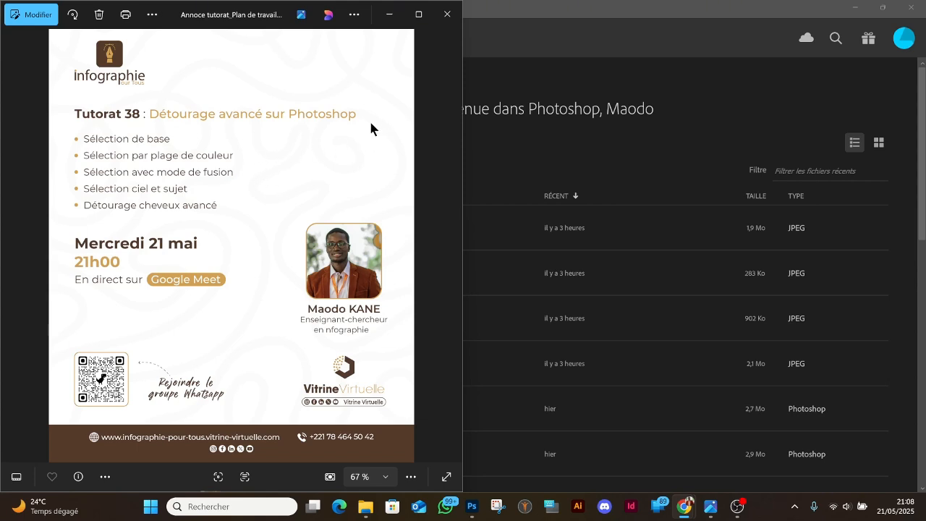
# Step: Switch to Photoshop and open Formes.png from the images src folder
pyautogui.click(539, 46)
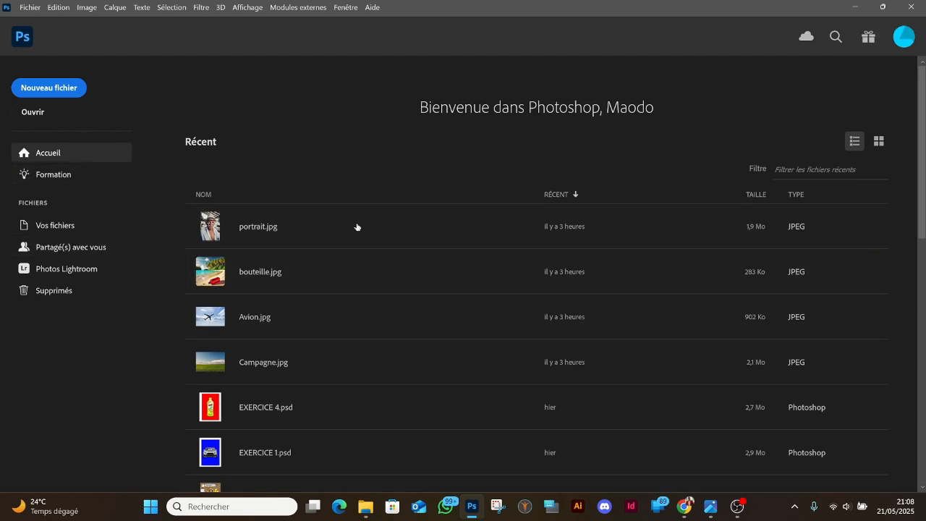
pyautogui.click(37, 118)
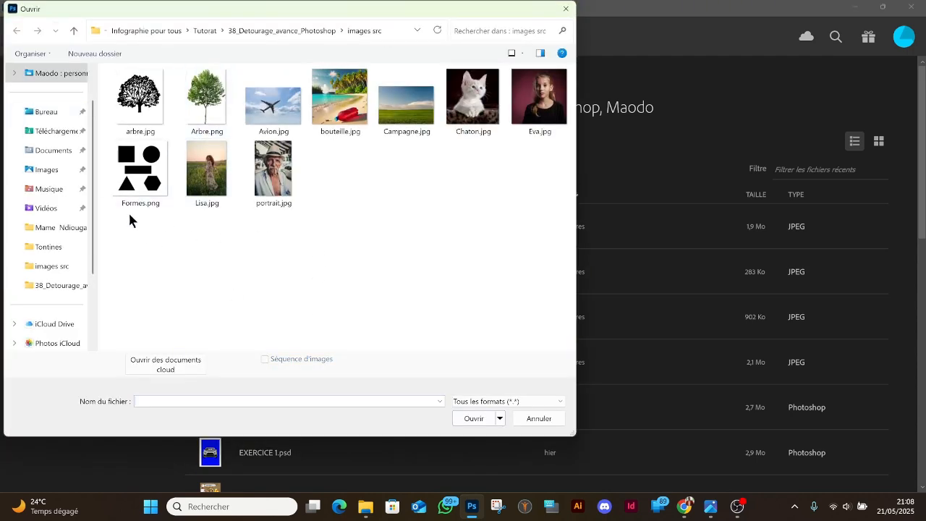
pyautogui.click(129, 168)
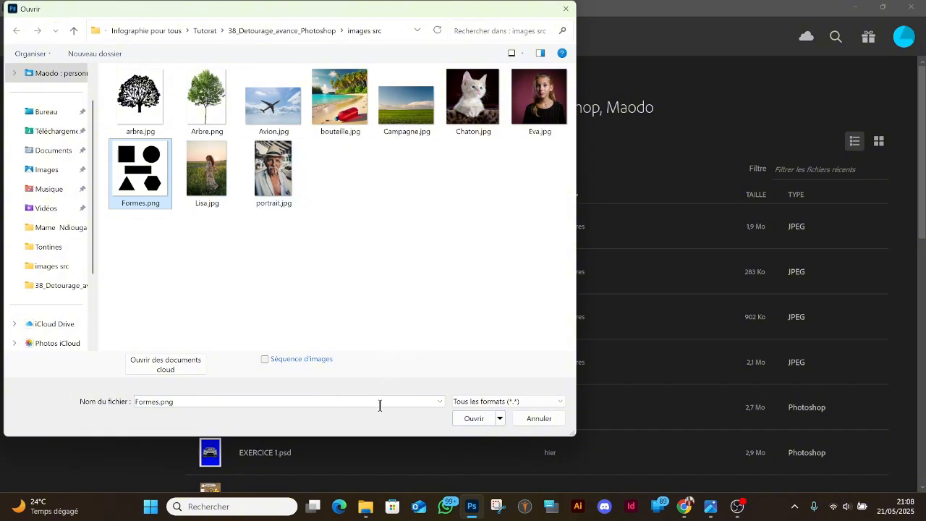
pyautogui.click(479, 421)
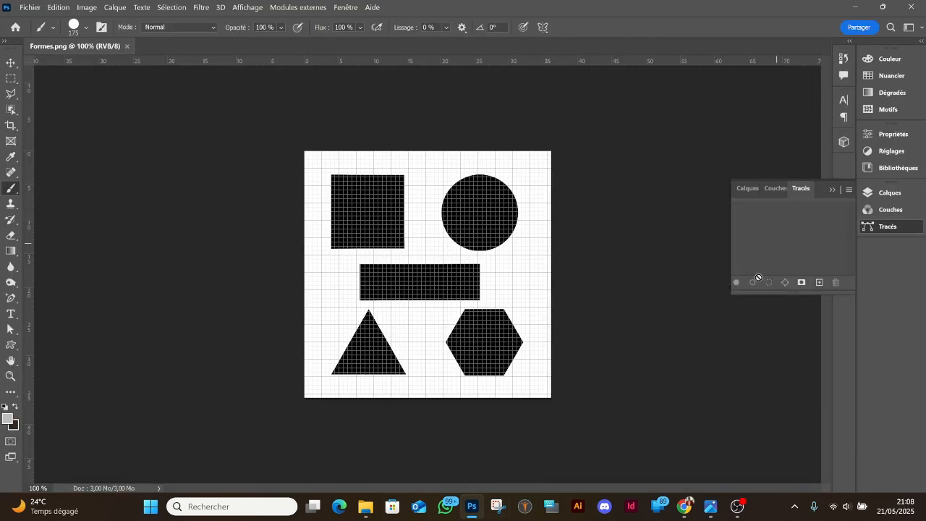
# Step: Turn off Extras so the grid overlay is hidden on the Formes.png canvas
pyautogui.click(12, 377)
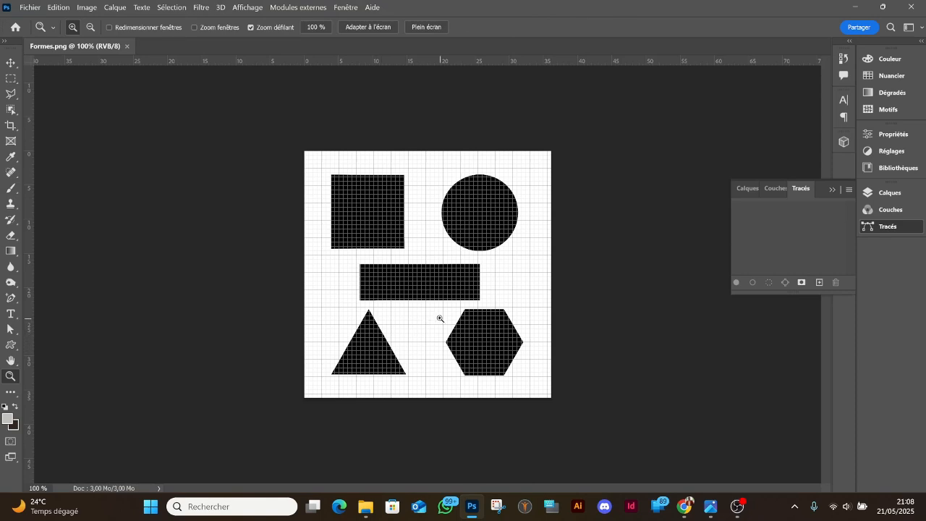
pyautogui.click(432, 317)
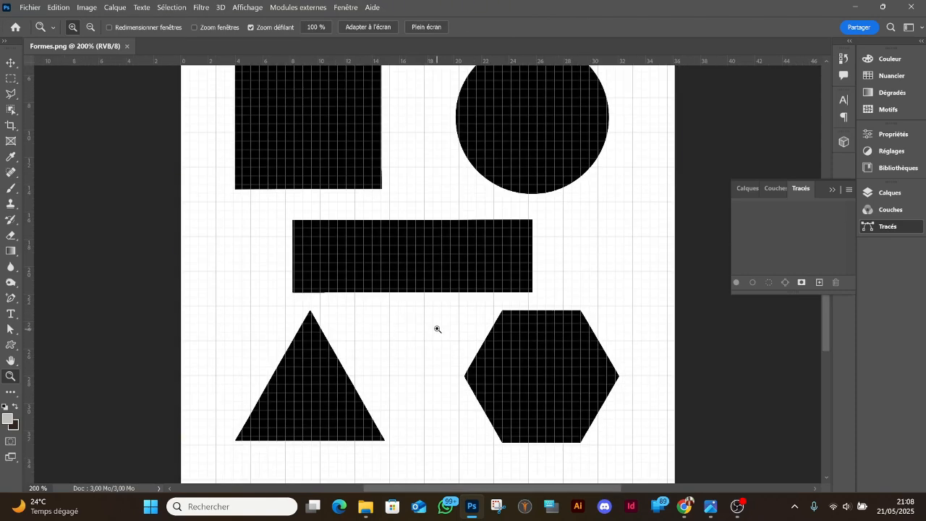
pyautogui.keyDown('alt'); pyautogui.click(436, 326); pyautogui.keyUp('alt')
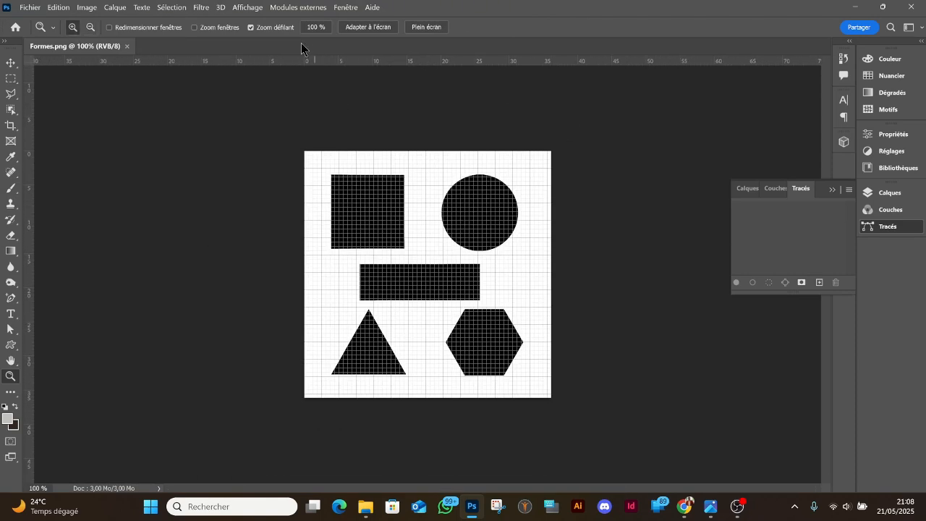
pyautogui.click(237, 8)
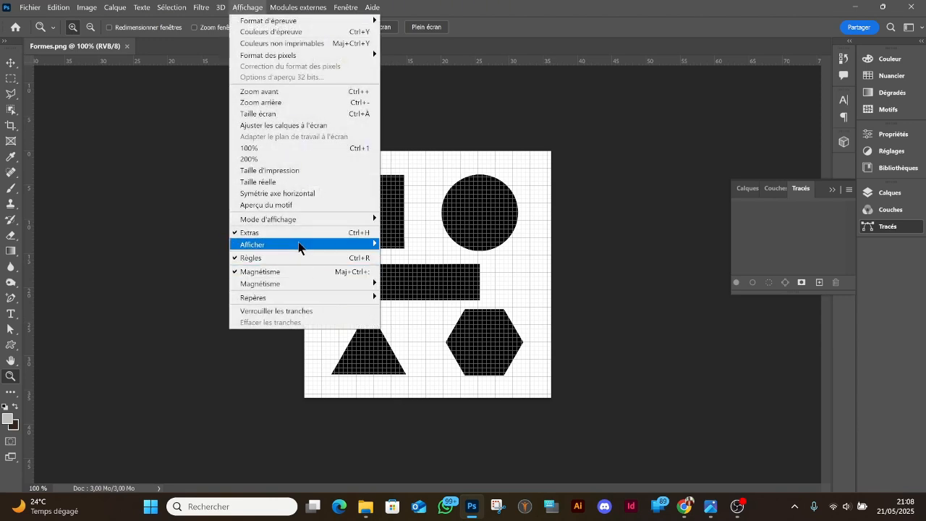
pyautogui.click(253, 232)
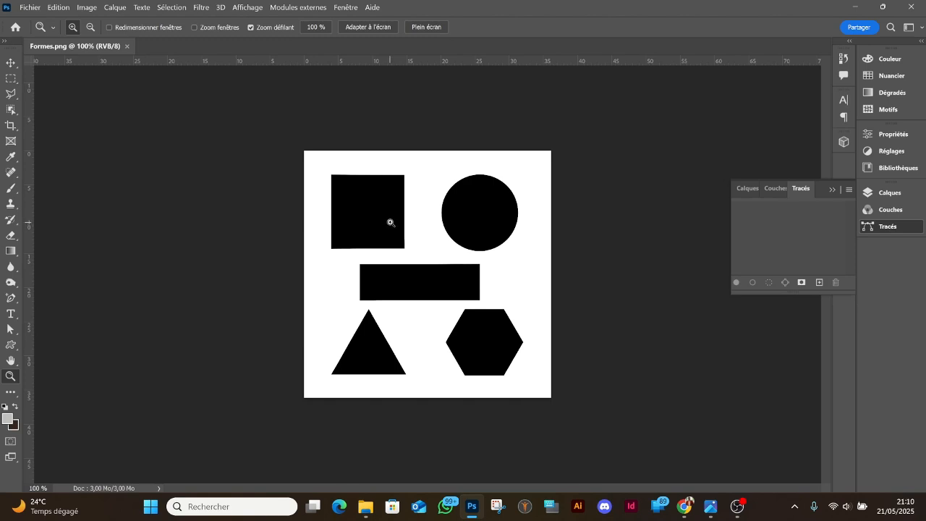
# Step: Inspect the black square's edge at pixel level and open bouteille.jpg from the images src folder
pyautogui.moveTo(409, 222); pyautogui.dragTo(396, 229)
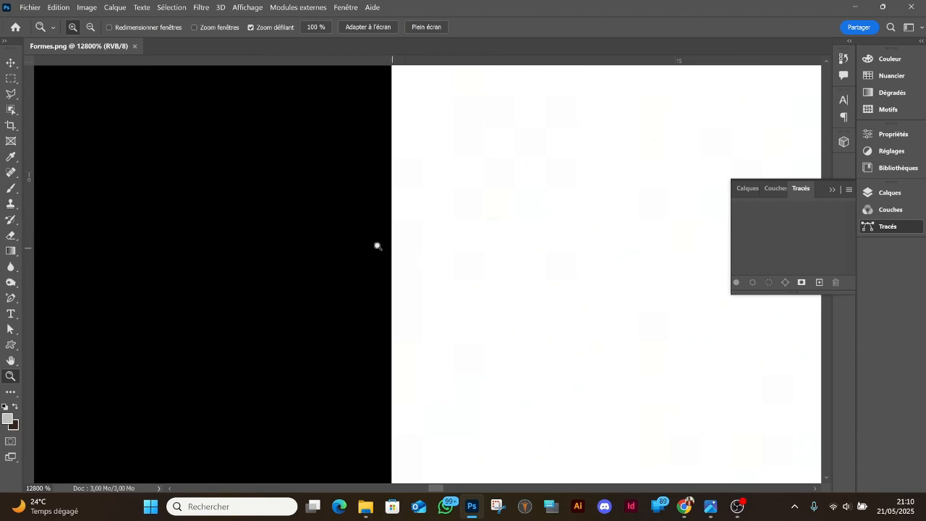
pyautogui.moveTo(315, 254); pyautogui.dragTo(312, 242)
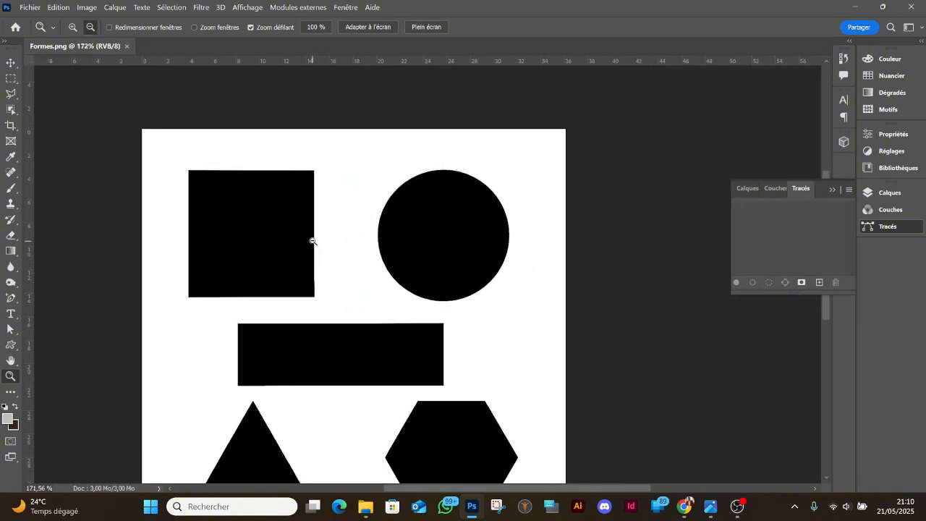
pyautogui.click(29, 6)
pyautogui.click(43, 27)
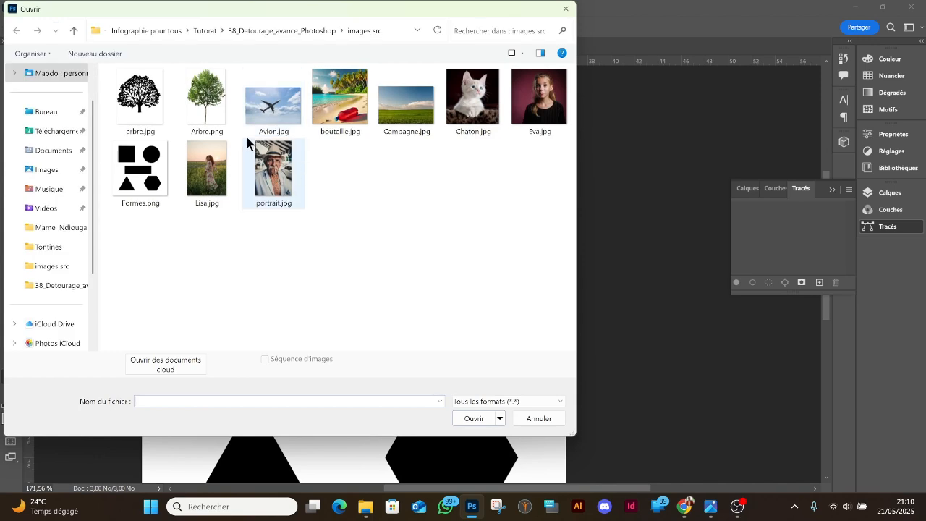
pyautogui.click(275, 109)
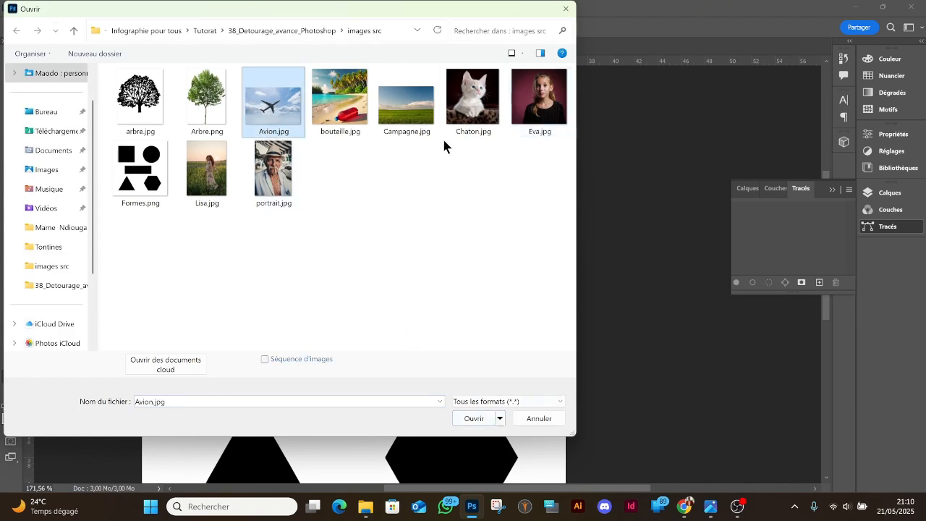
pyautogui.click(340, 98)
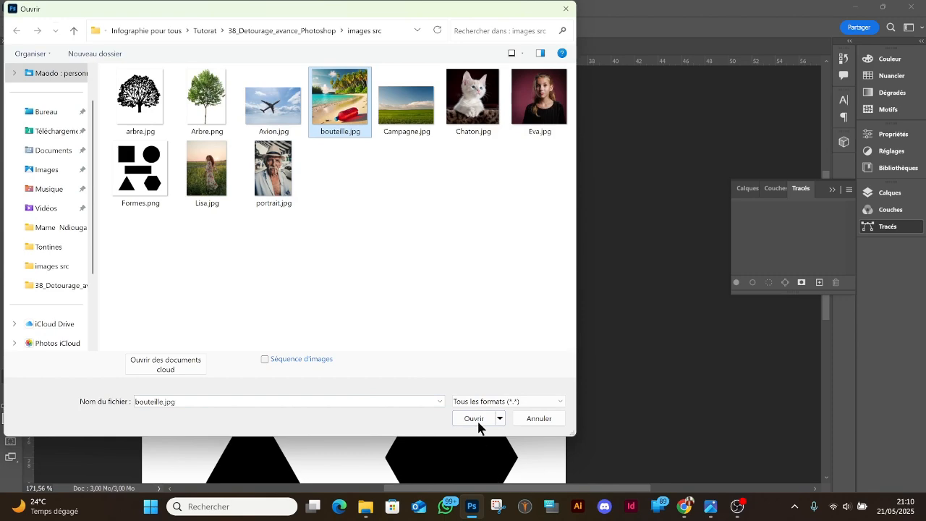
pyautogui.click(475, 420)
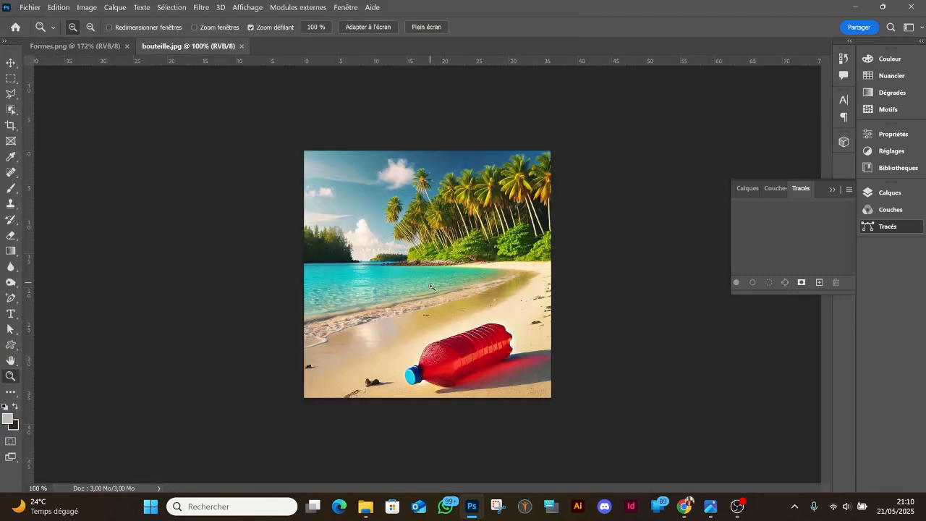
# Step: Examine the individual pixels of the beach sand in bouteille.jpg and close that image
pyautogui.moveTo(440, 297); pyautogui.dragTo(442, 296)
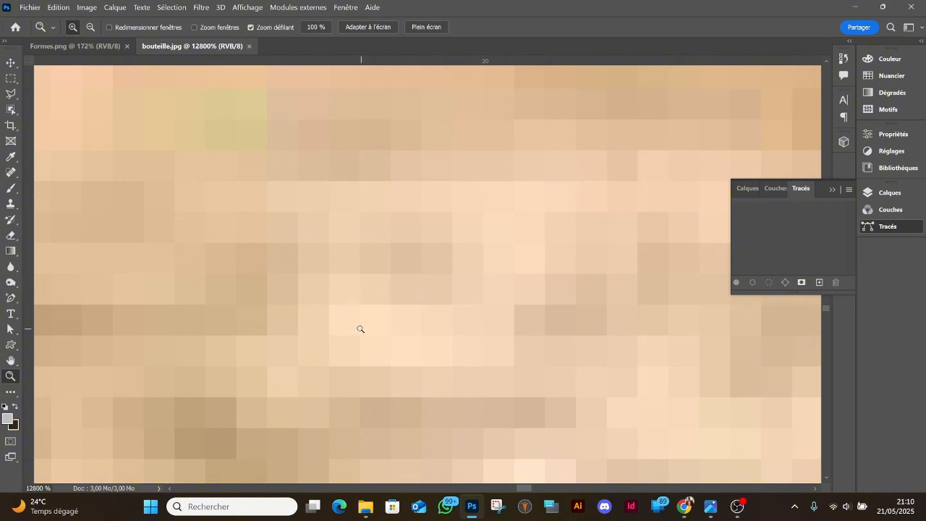
pyautogui.keyDown('alt'); pyautogui.click(464, 300); pyautogui.keyUp('alt')
pyautogui.keyDown('alt'); pyautogui.click(464, 299); pyautogui.keyUp('alt')
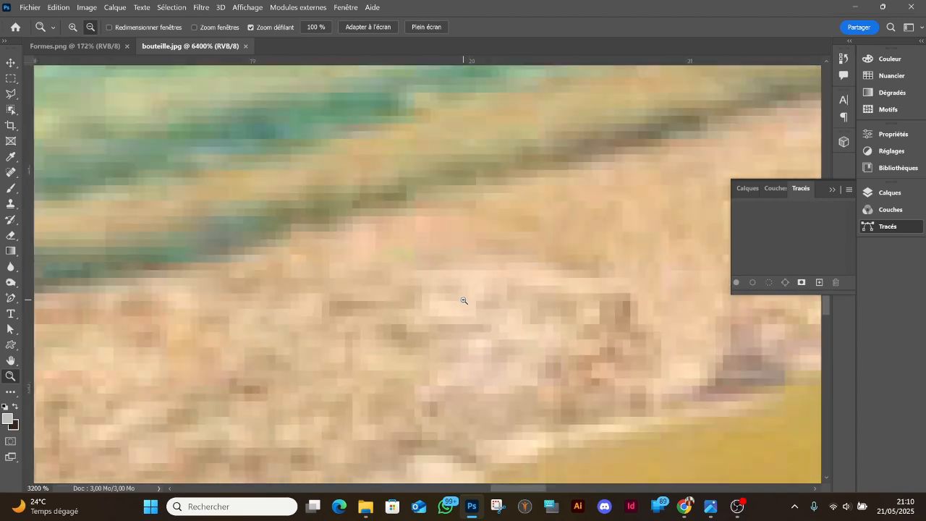
pyautogui.keyDown('alt'); pyautogui.click(464, 301); pyautogui.keyUp('alt')
pyautogui.keyDown('alt'); pyautogui.click(464, 300); pyautogui.keyUp('alt')
pyautogui.keyDown('alt'); pyautogui.click(464, 300); pyautogui.keyUp('alt')
pyautogui.click(464, 300)
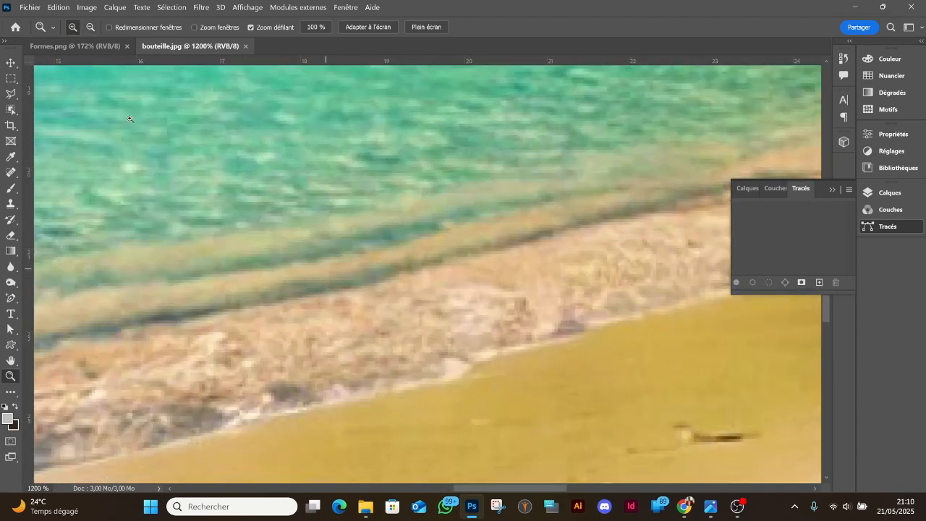
pyautogui.click(246, 46)
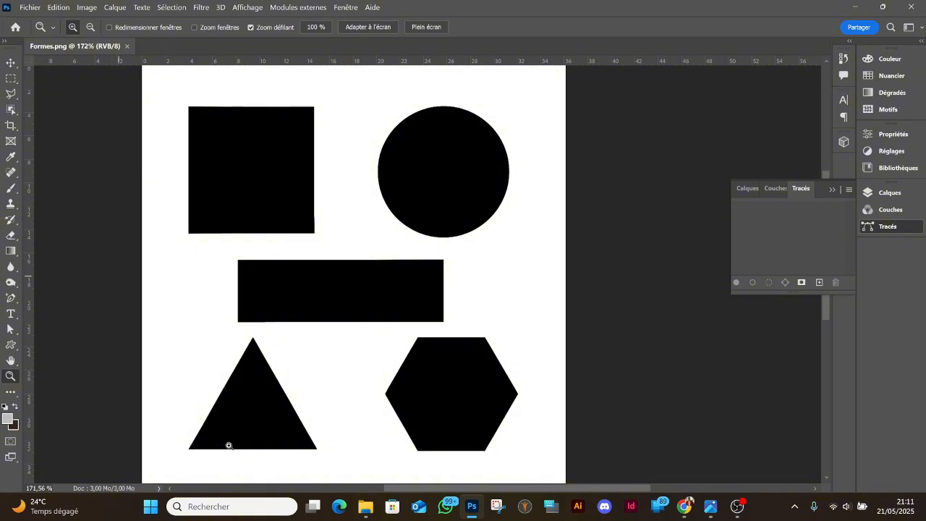
# Step: Check the session programme on the tutorial announcement flyer and return to Formes.png in Photoshop
pyautogui.click(710, 510)
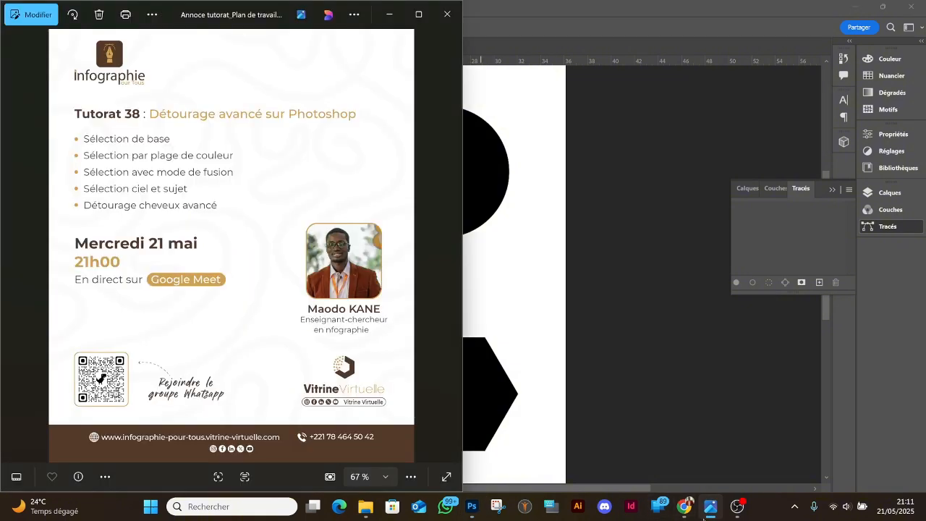
pyautogui.click(662, 211)
pyautogui.scroll(1, 268, 192)
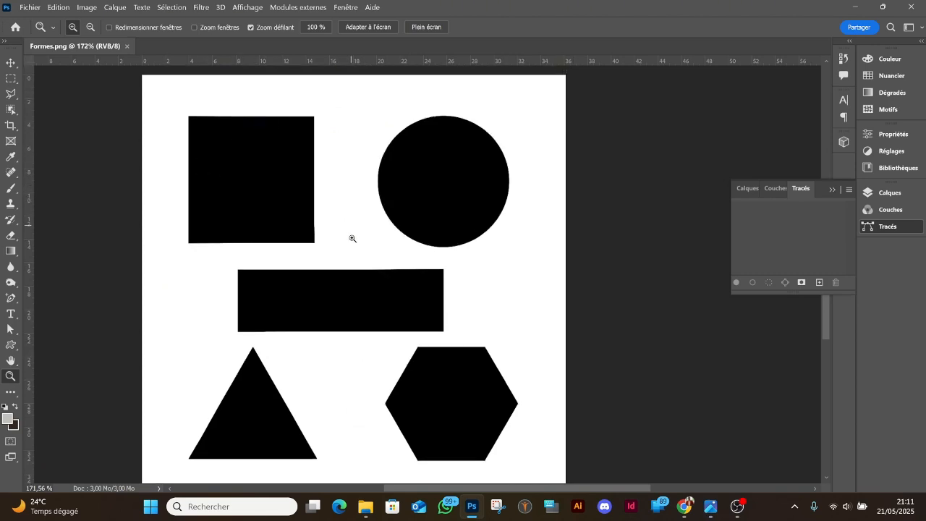
# Step: Select the entire Formes.png canvas and display its layers with the Move tool active
pyautogui.hotkey('ctrl', 'a')
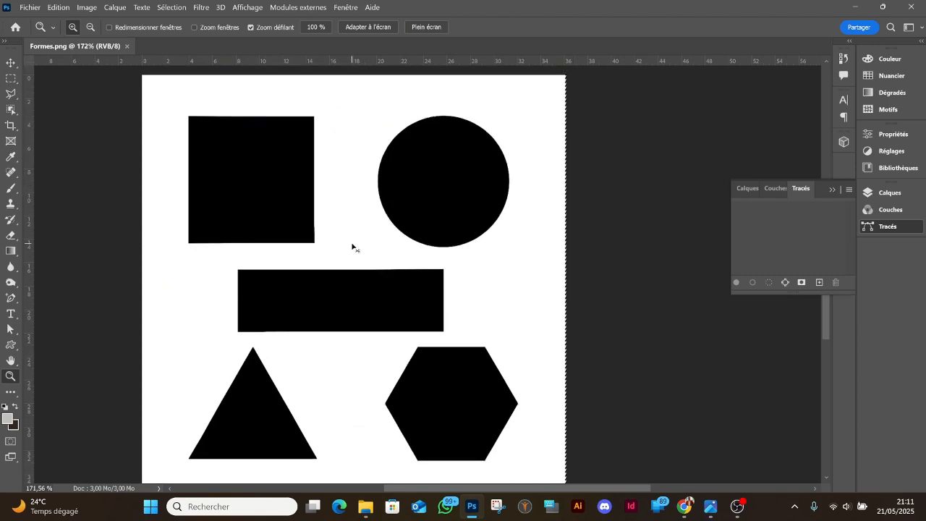
pyautogui.click(244, 214)
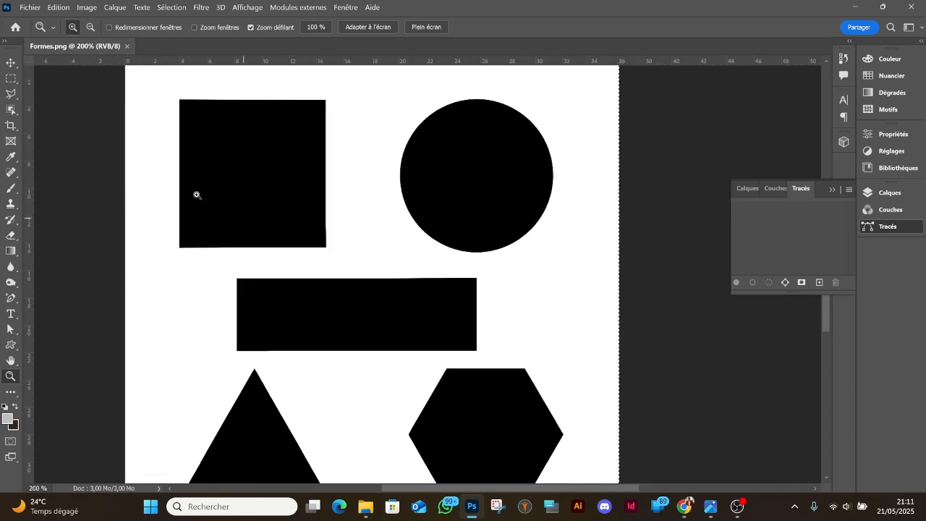
pyautogui.click(11, 62)
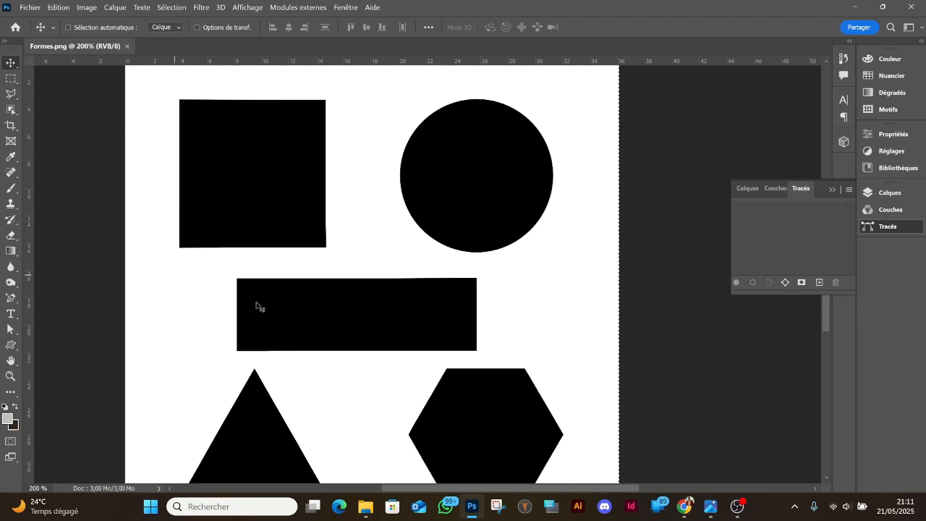
pyautogui.click(884, 195)
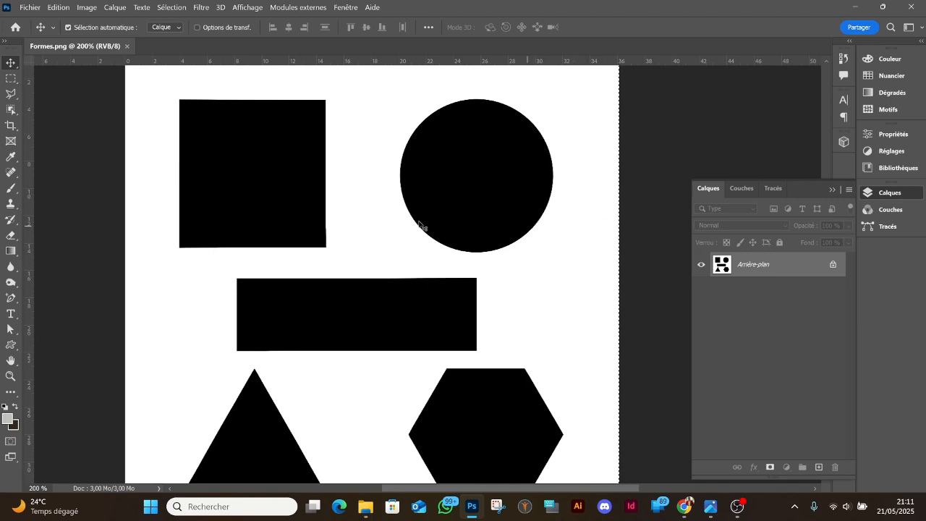
pyautogui.press('ctrl')
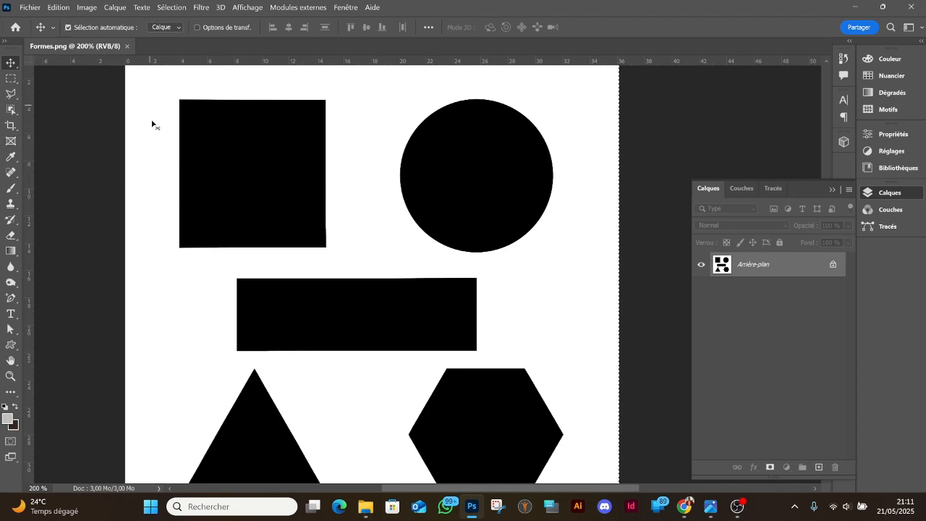
# Step: Clear the canvas selection and review the available selection commands
pyautogui.hotkey('ctrl', 'd')
pyautogui.click(174, 9)
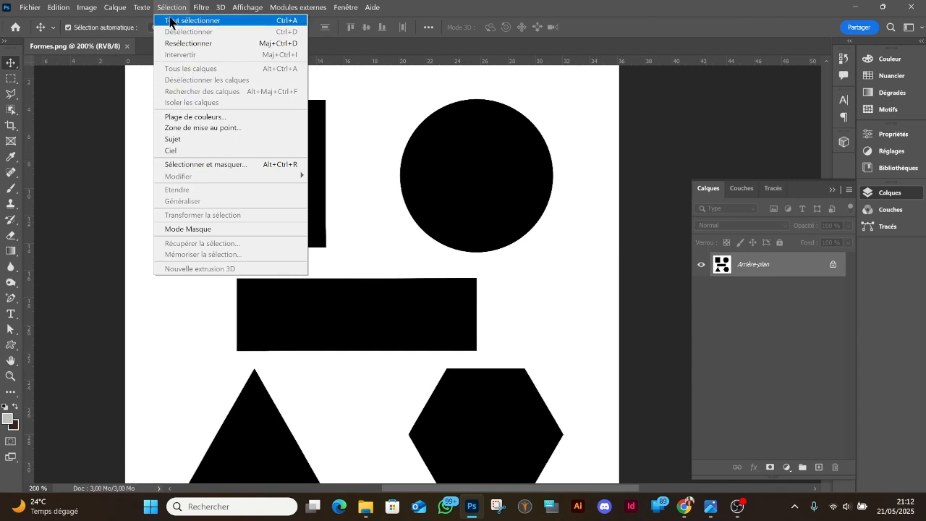
pyautogui.moveTo(248, 7)
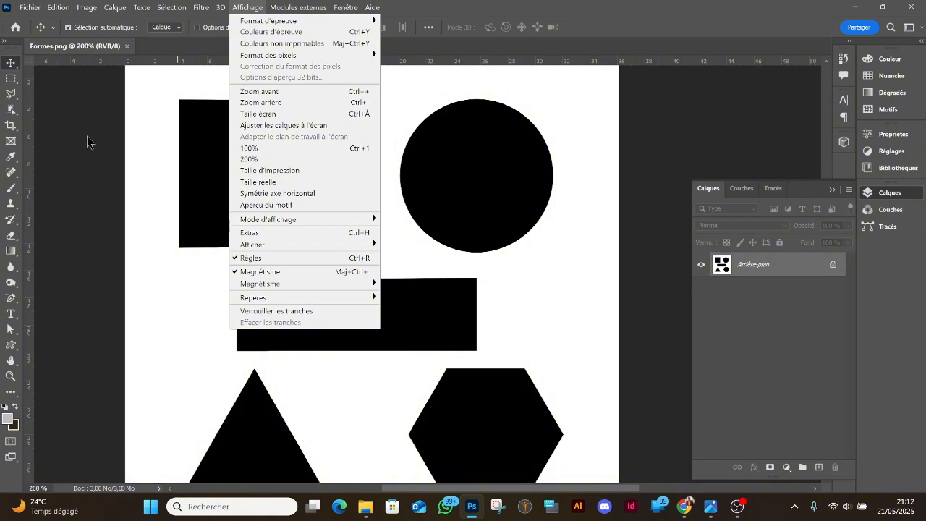
pyautogui.click(87, 141)
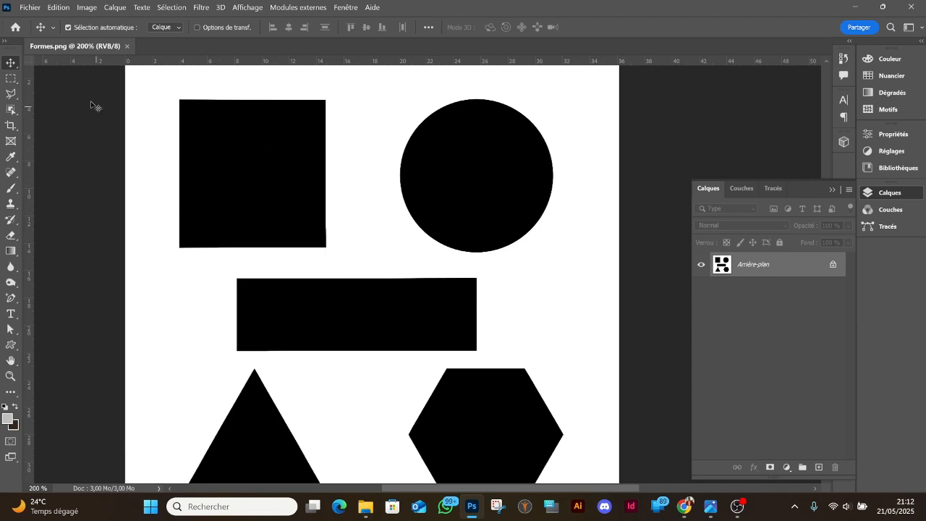
# Step: Select the black square with the Rectangular Marquee tool, matching its outline from corner to corner
pyautogui.click(12, 77)
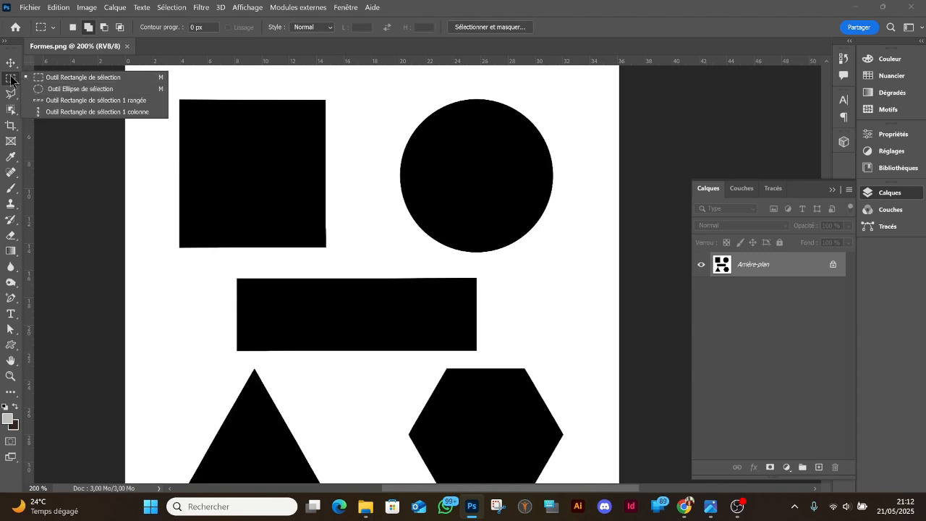
pyautogui.click(94, 77)
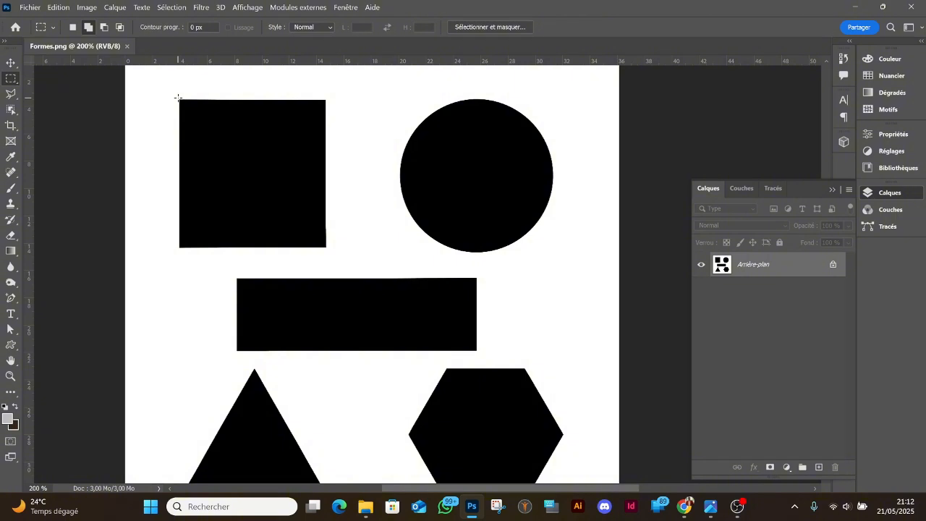
pyautogui.moveTo(176, 99); pyautogui.dragTo(325, 247)
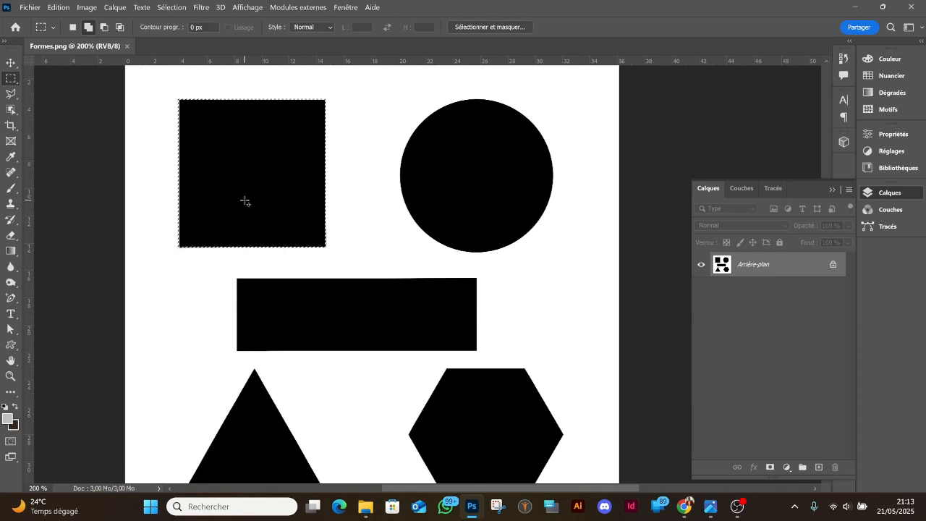
# Step: Fill the selected square with a golden yellow colour in Normal mode at 100% opacity
pyautogui.click(57, 8)
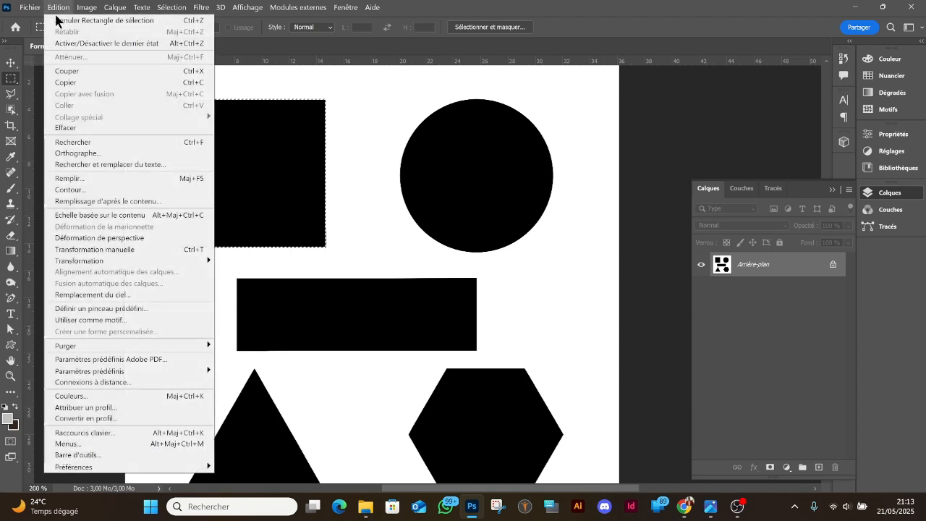
pyautogui.click(85, 178)
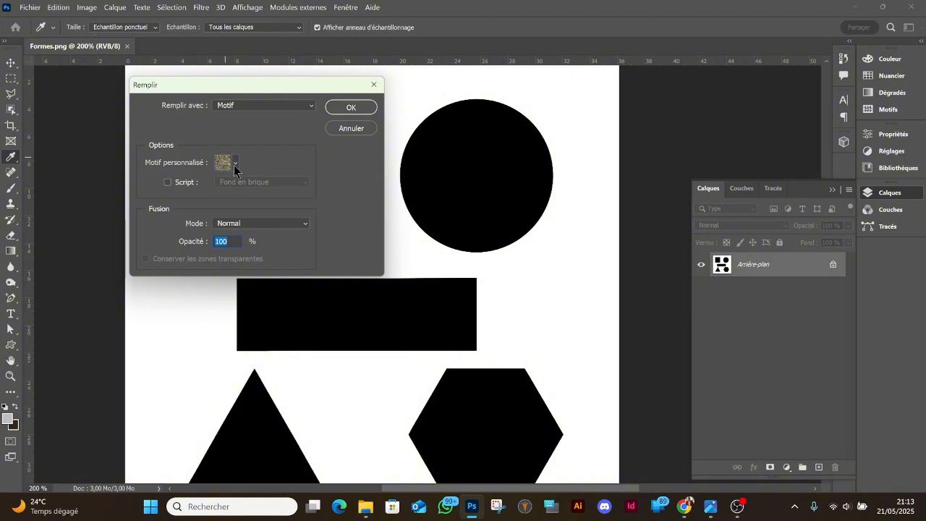
pyautogui.click(235, 164)
pyautogui.click(256, 106)
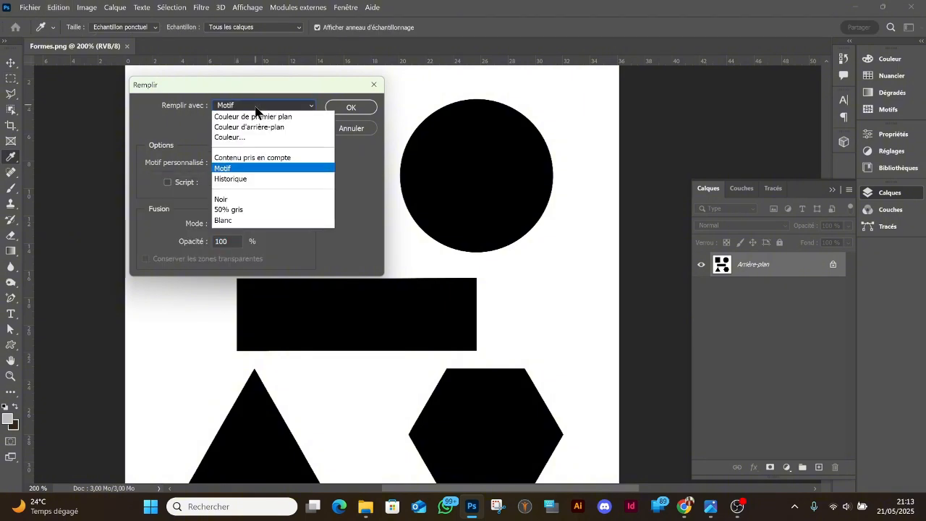
pyautogui.click(243, 137)
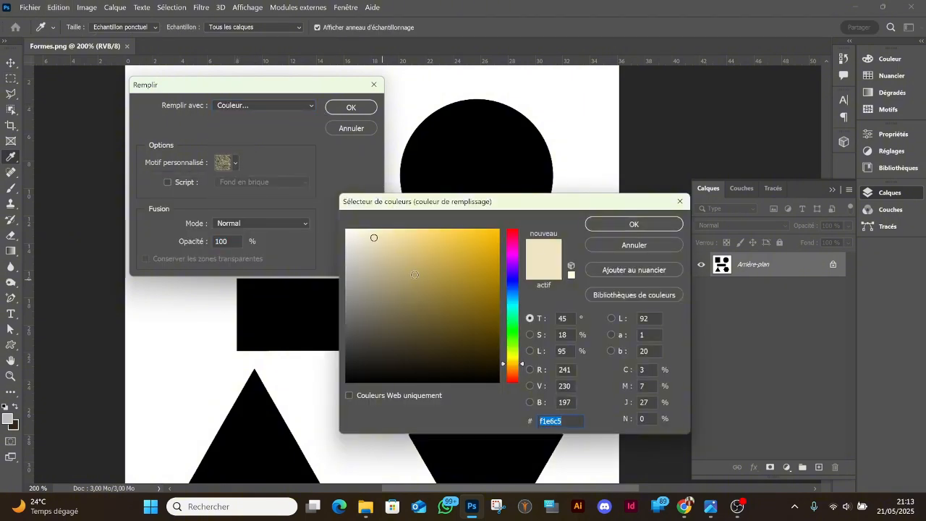
pyautogui.click(440, 296)
pyautogui.click(459, 264)
pyautogui.click(608, 225)
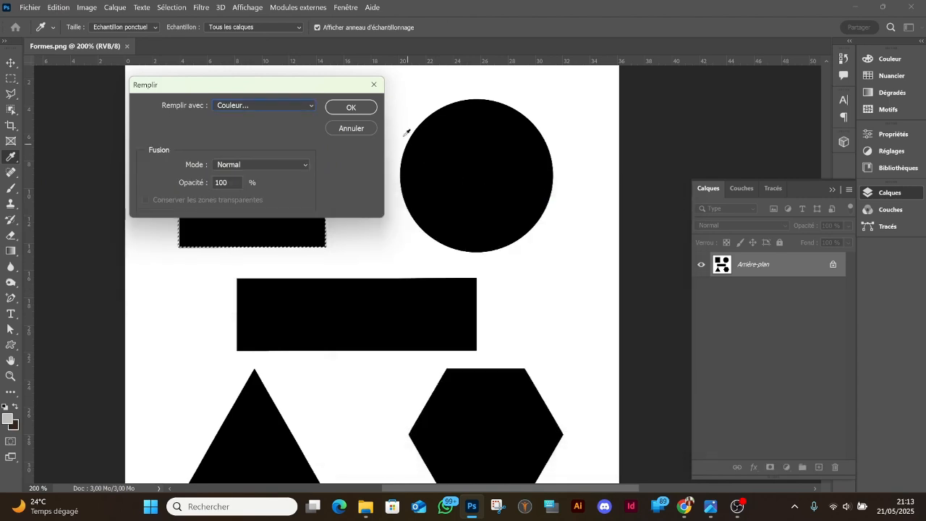
pyautogui.click(360, 108)
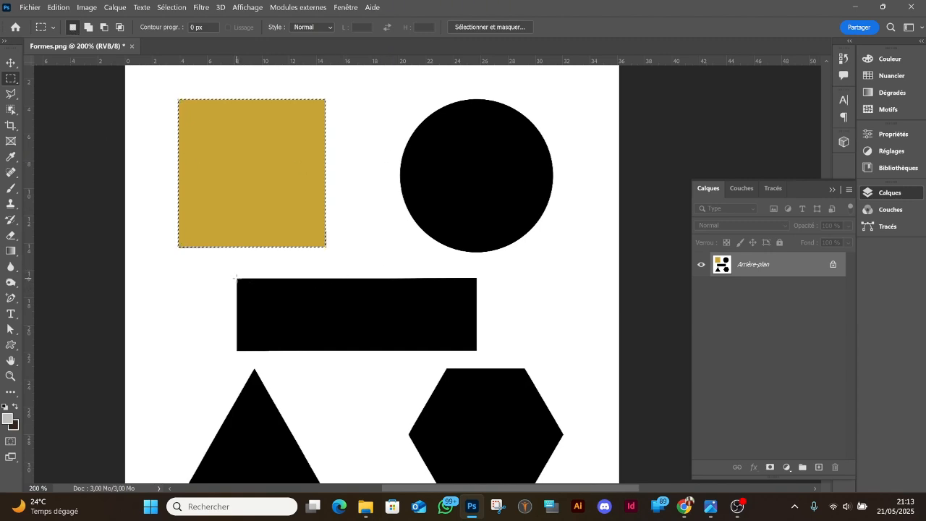
# Step: Select the wide black rectangle with the Rectangular Marquee, then add the yellow square to the selection
pyautogui.moveTo(237, 278); pyautogui.dragTo(477, 351)
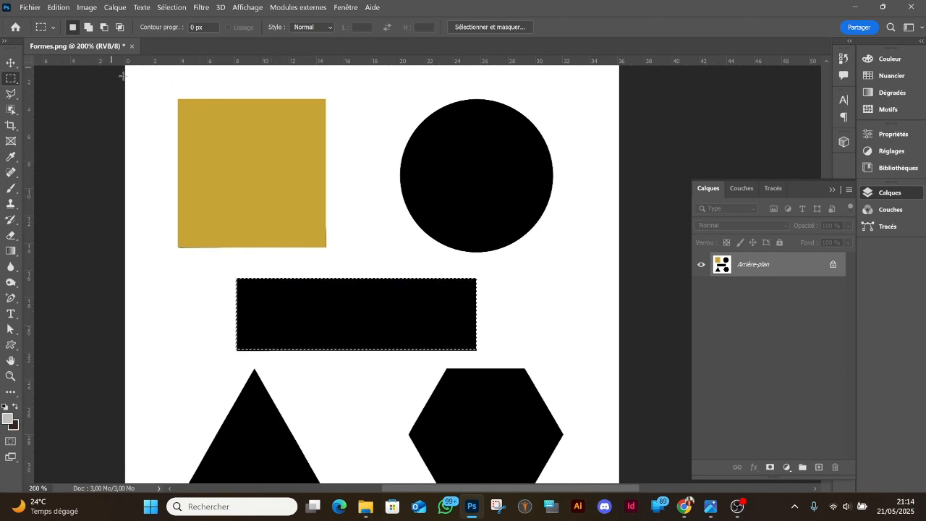
pyautogui.click(87, 29)
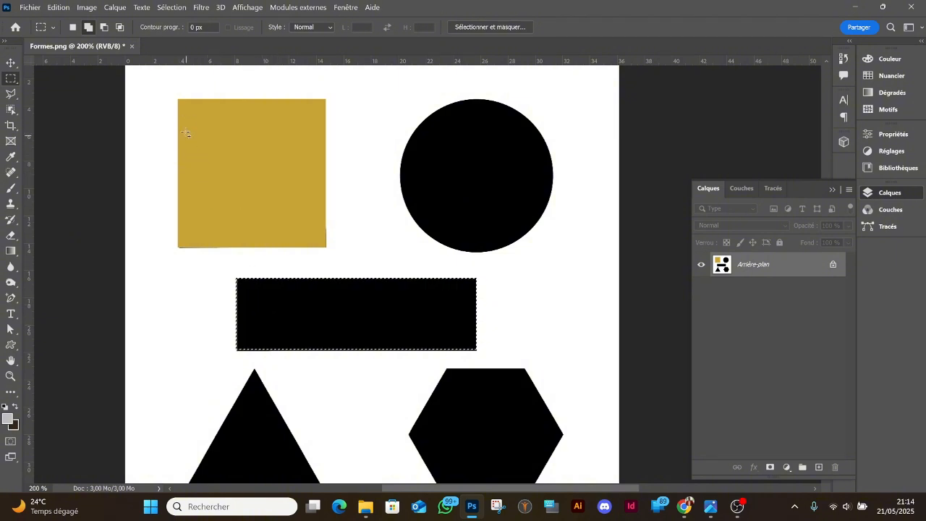
pyautogui.moveTo(177, 99); pyautogui.dragTo(327, 247)
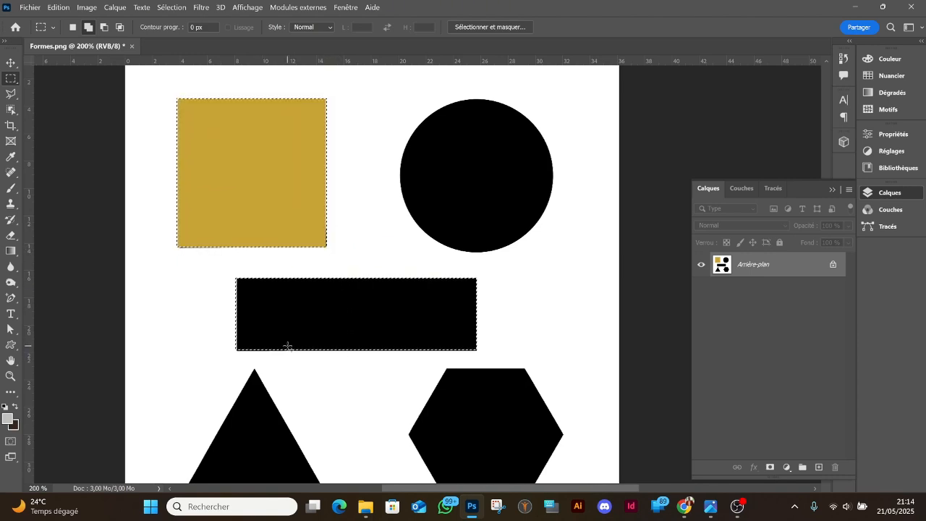
# Step: Try adding the black circle to the selection with the Elliptical Marquee, starting from its centre, then clear all selections
pyautogui.scroll(-2, 288, 338)
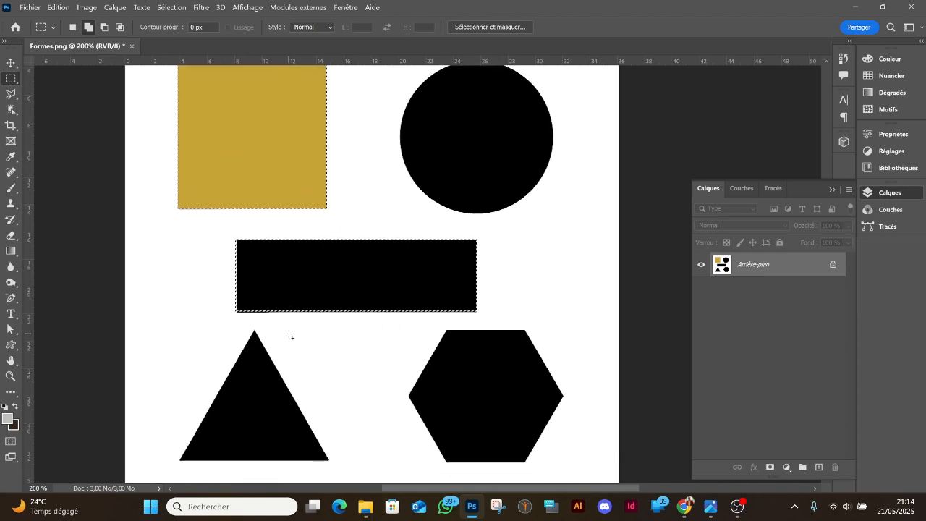
pyautogui.scroll(1, 244, 155)
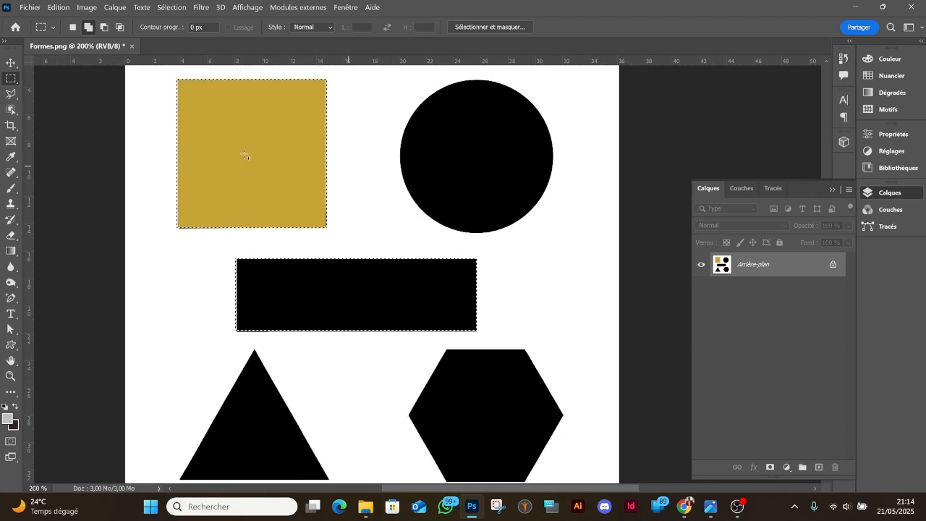
pyautogui.rightClick(10, 79)
pyautogui.click(48, 88)
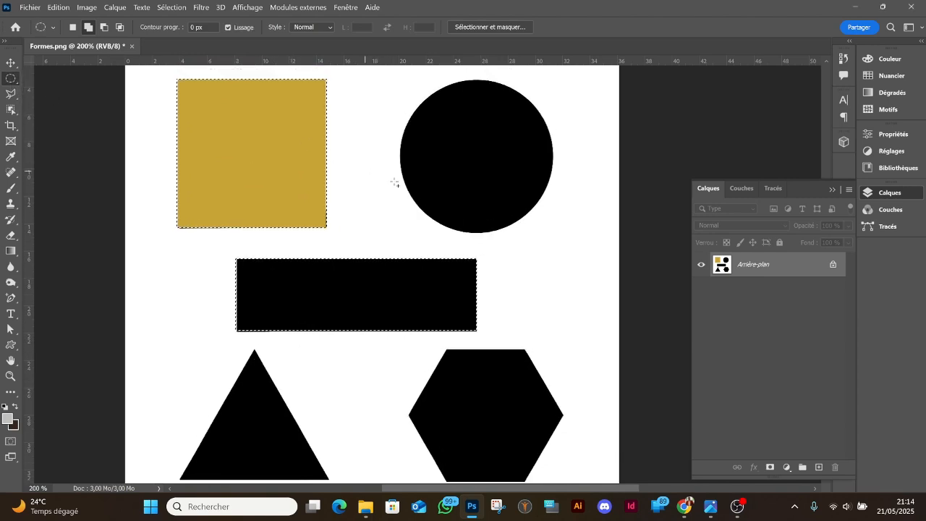
pyautogui.scroll(1, 394, 181)
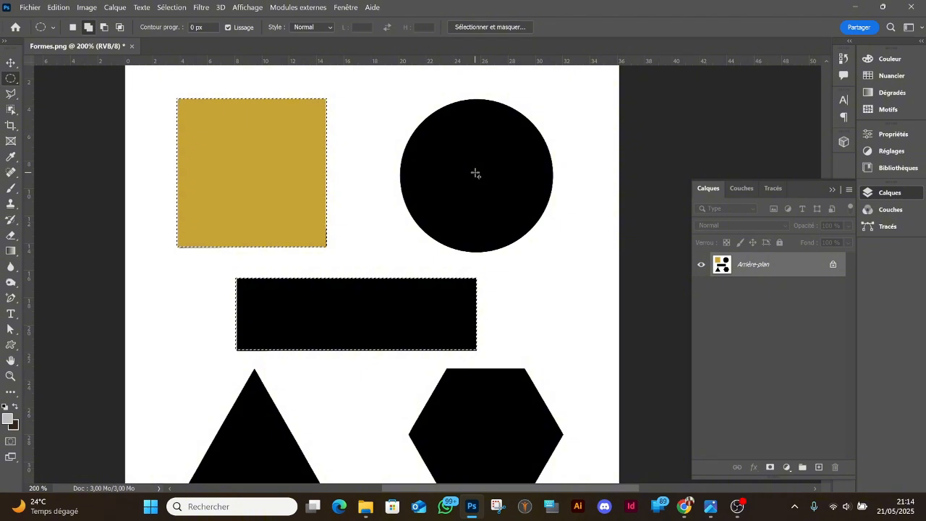
pyautogui.moveTo(477, 171); pyautogui.dragTo(555, 276)
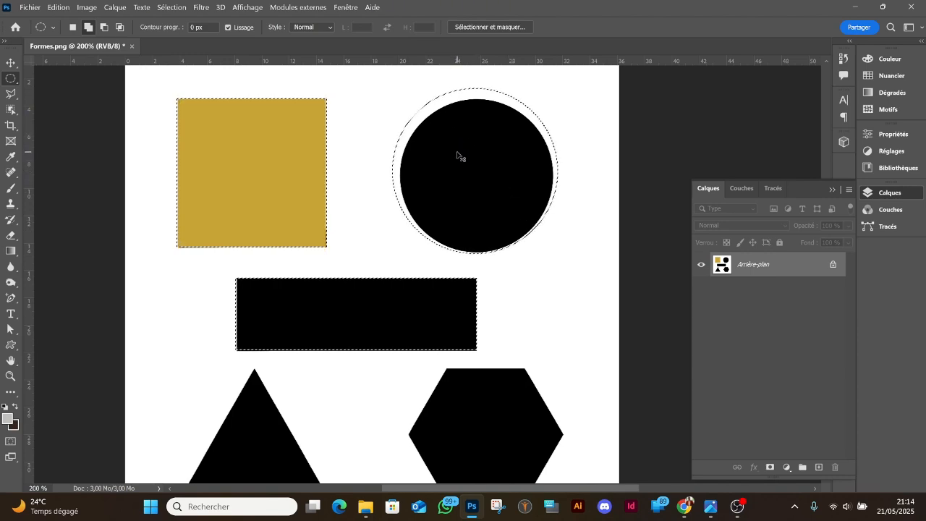
pyautogui.hotkey('ctrl', 'd')
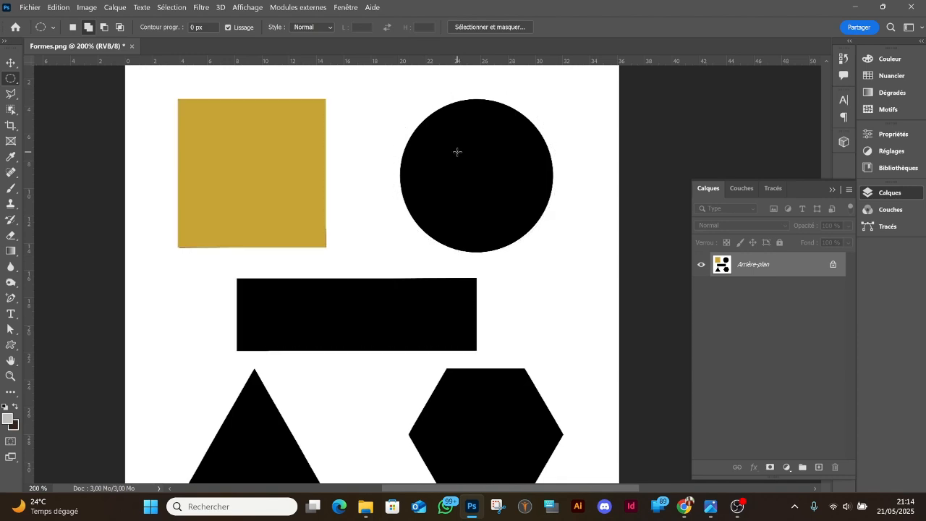
# Step: Draw a circular selection slightly larger than the black circle around it with the Elliptical Marquee tool
pyautogui.scroll(1, 485, 192)
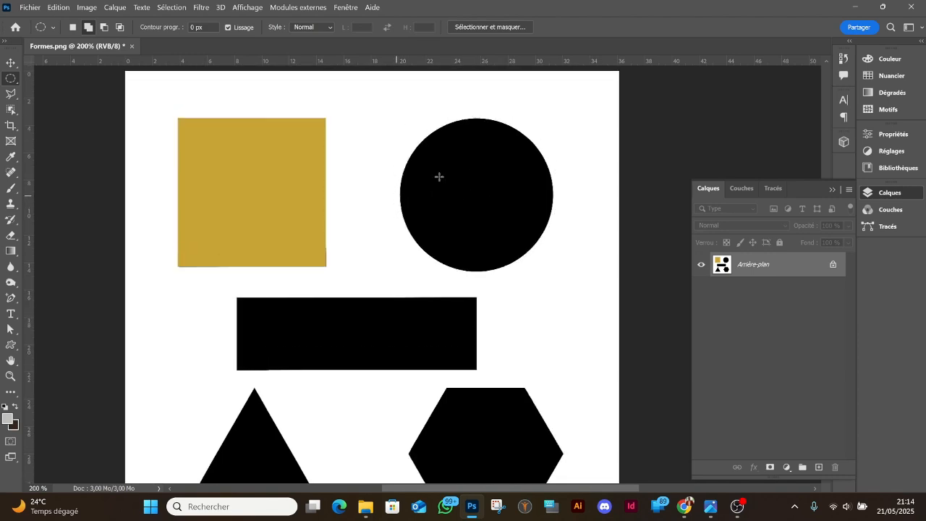
pyautogui.rightClick(9, 79)
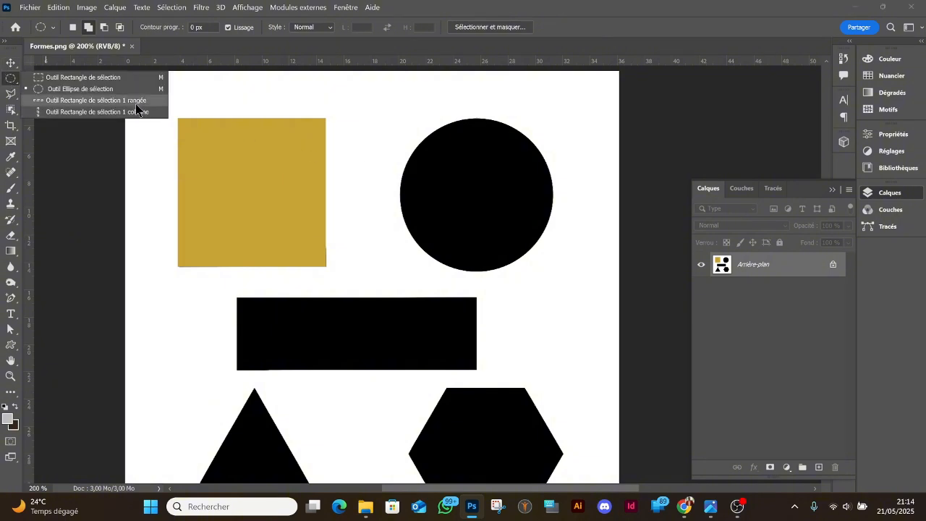
pyautogui.click(71, 90)
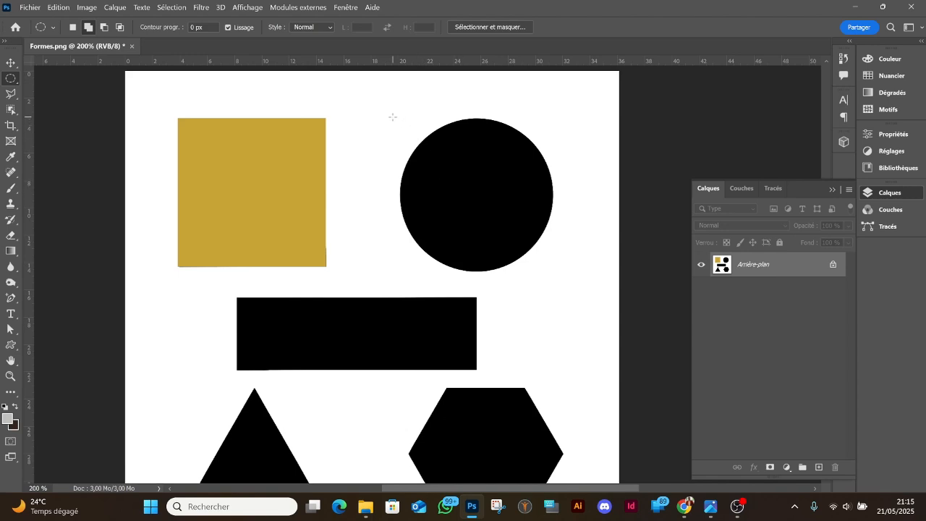
pyautogui.moveTo(393, 117); pyautogui.dragTo(561, 305)
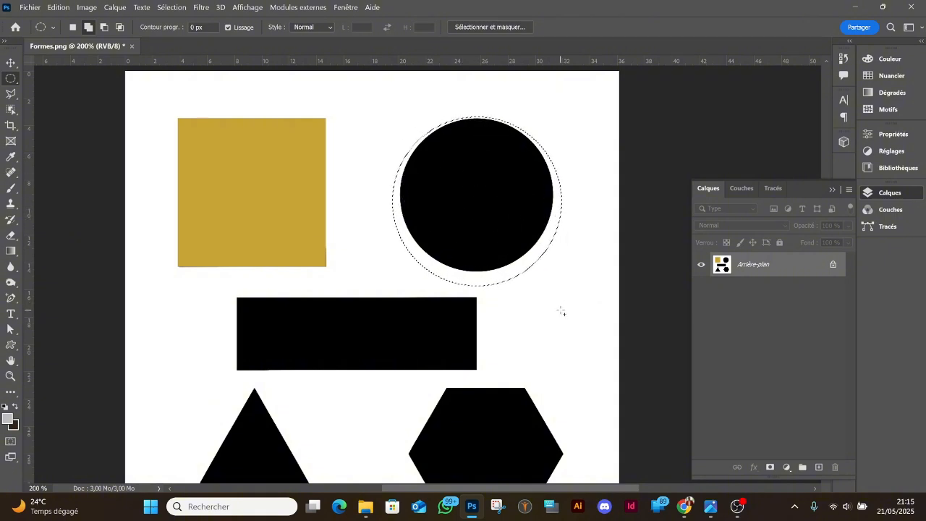
# Step: Transform the circular selection, scaling it to about 90% so its edges fit the black circle, and apply the change
pyautogui.rightClick(466, 191)
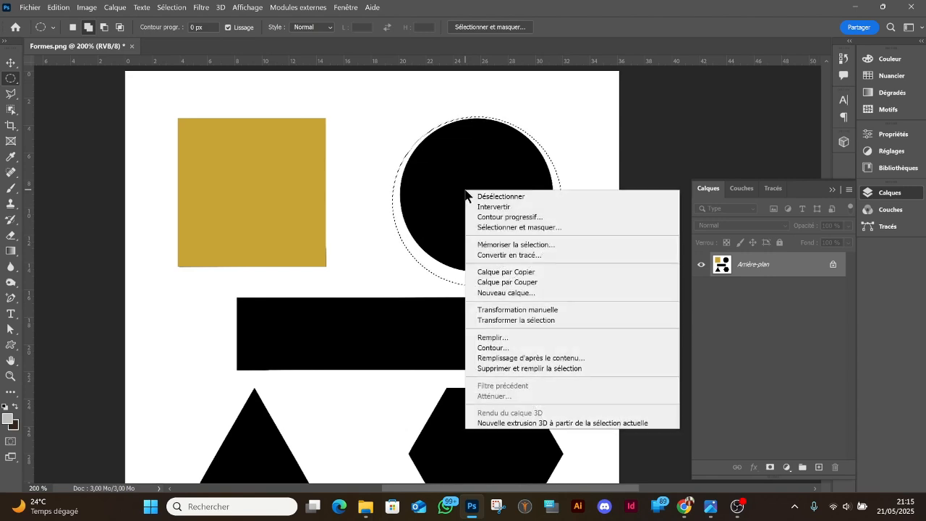
pyautogui.click(532, 320)
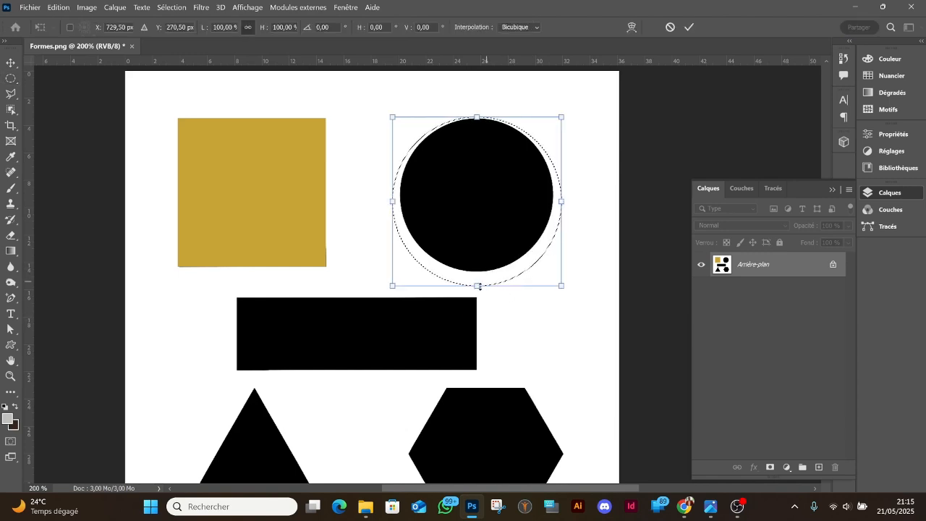
pyautogui.moveTo(476, 286); pyautogui.dragTo(476, 272)
pyautogui.moveTo(557, 194); pyautogui.dragTo(554, 194)
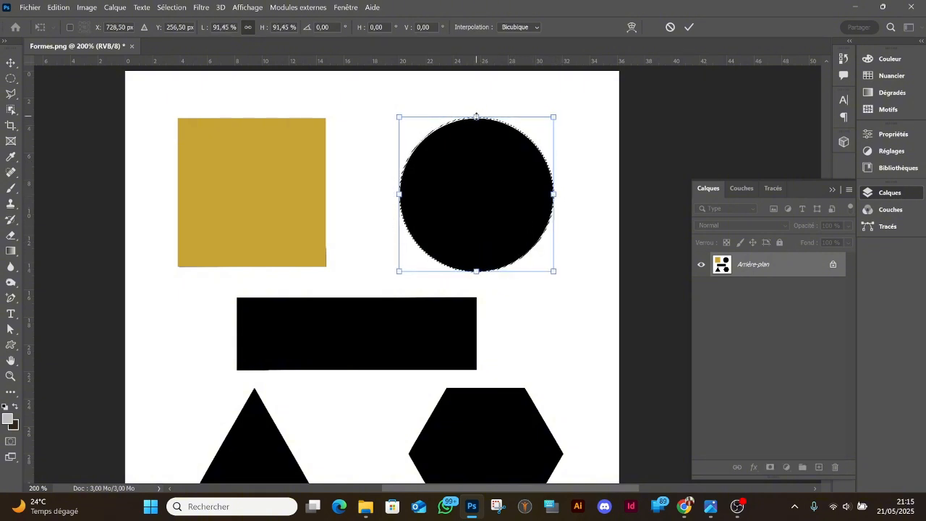
pyautogui.moveTo(476, 116); pyautogui.dragTo(476, 119)
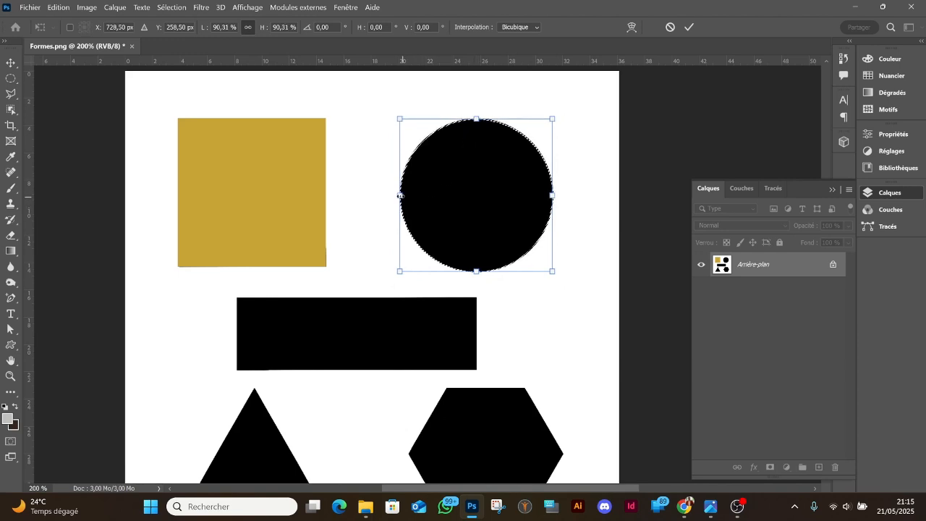
pyautogui.click(689, 27)
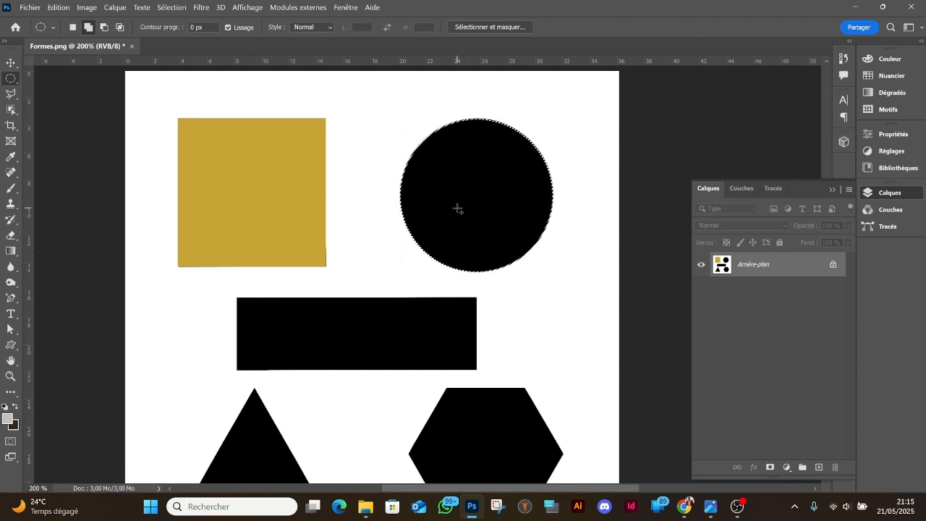
# Step: Clear the circle's selection and select the black triangle with the Polygonal Lasso tool, following its three corners to a closed outline
pyautogui.click(234, 243)
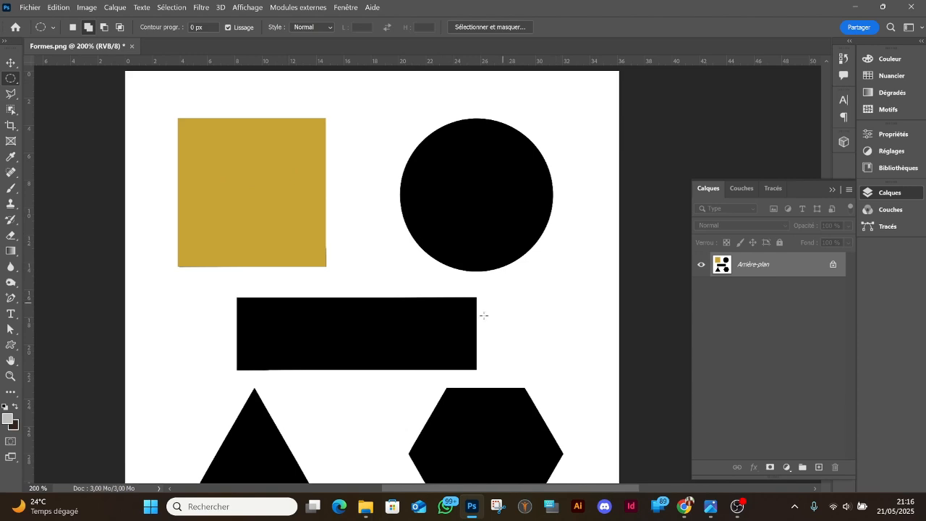
pyautogui.scroll(-3, 484, 315)
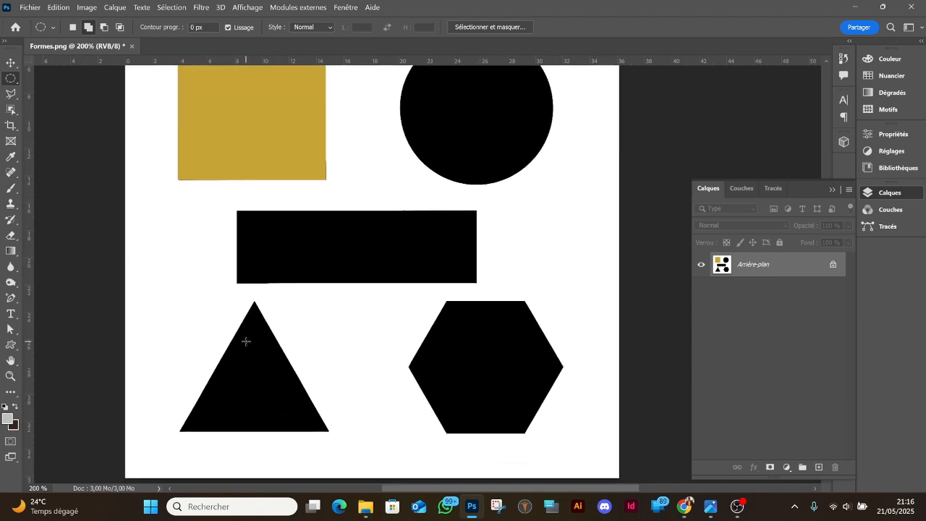
pyautogui.rightClick(17, 85)
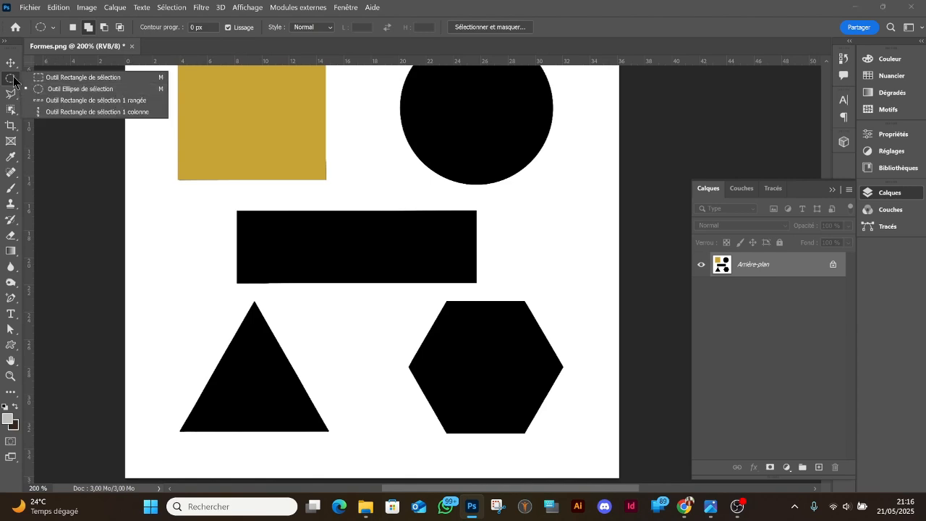
pyautogui.click(13, 82)
pyautogui.click(12, 96)
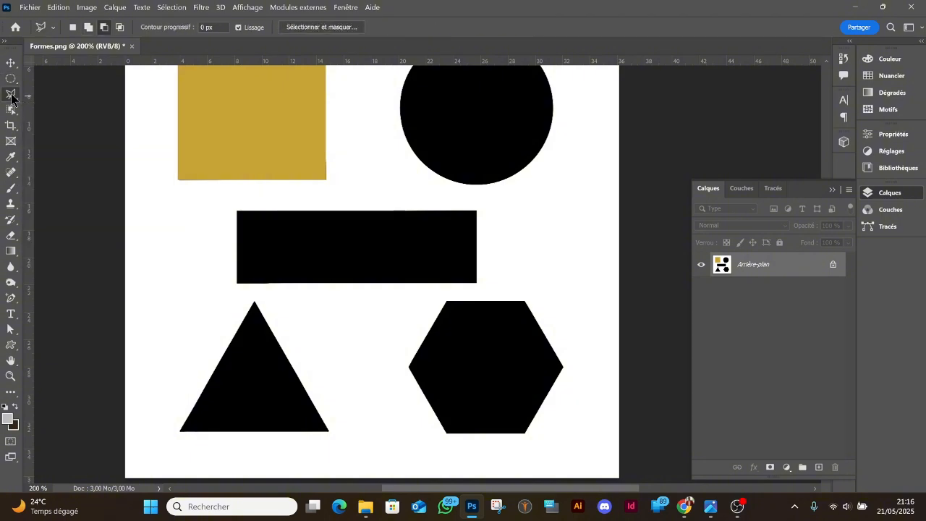
pyautogui.rightClick(11, 96)
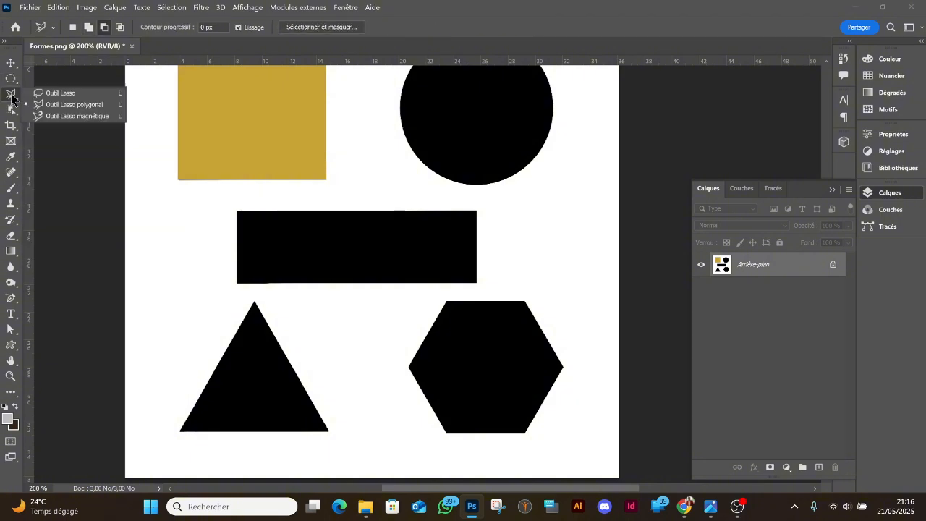
pyautogui.click(71, 106)
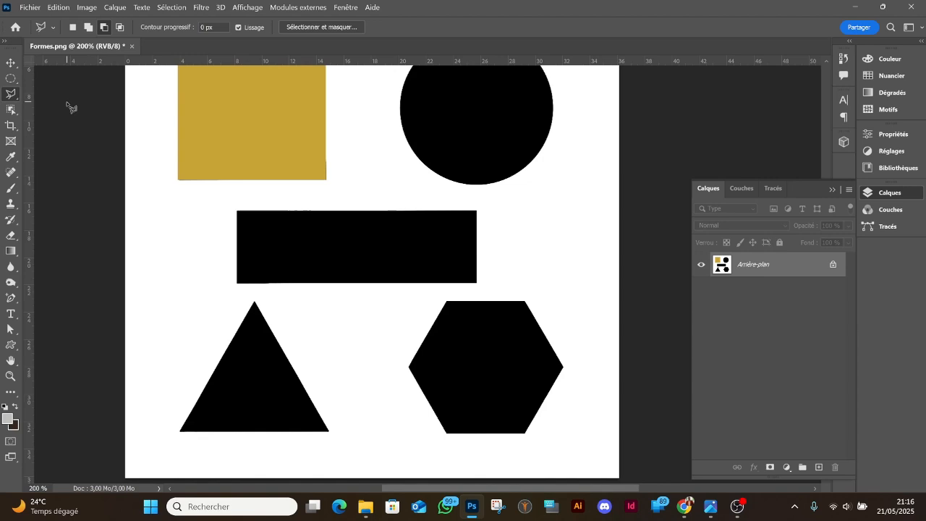
pyautogui.click(181, 432)
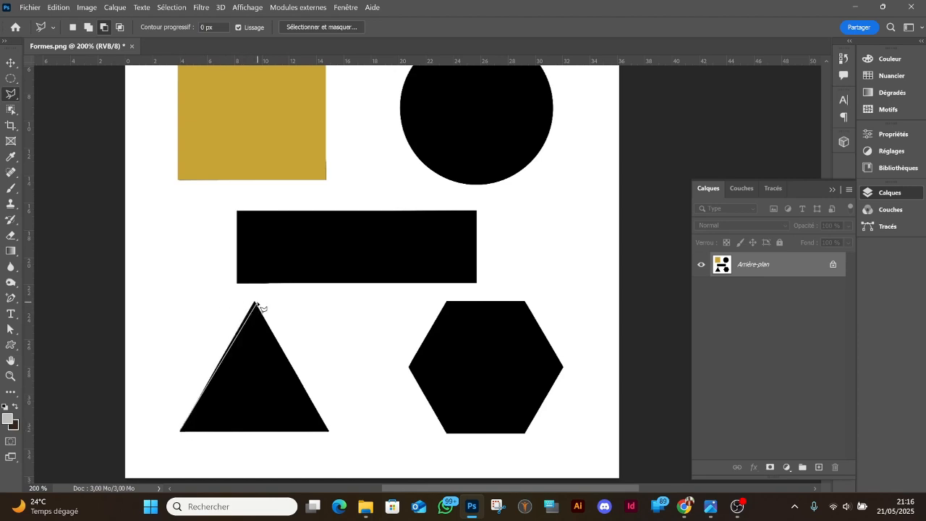
pyautogui.click(255, 302)
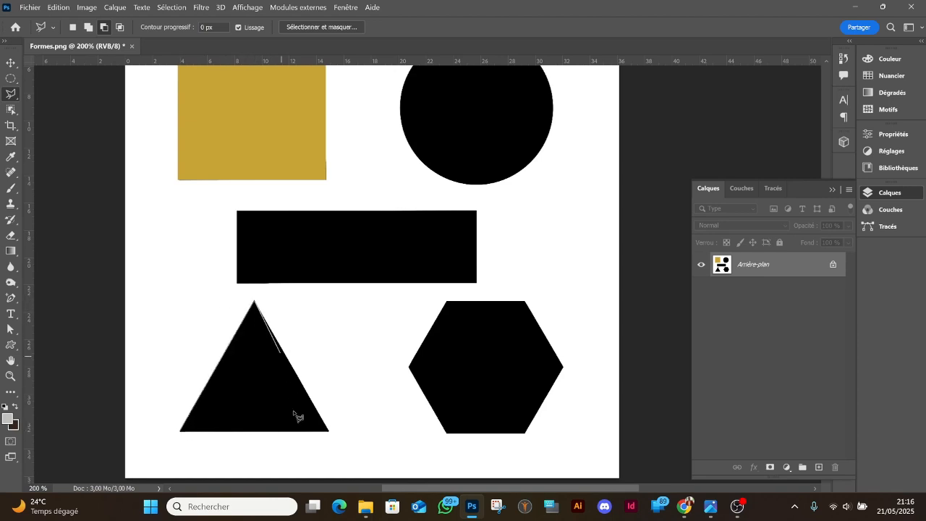
pyautogui.click(330, 433)
pyautogui.click(180, 432)
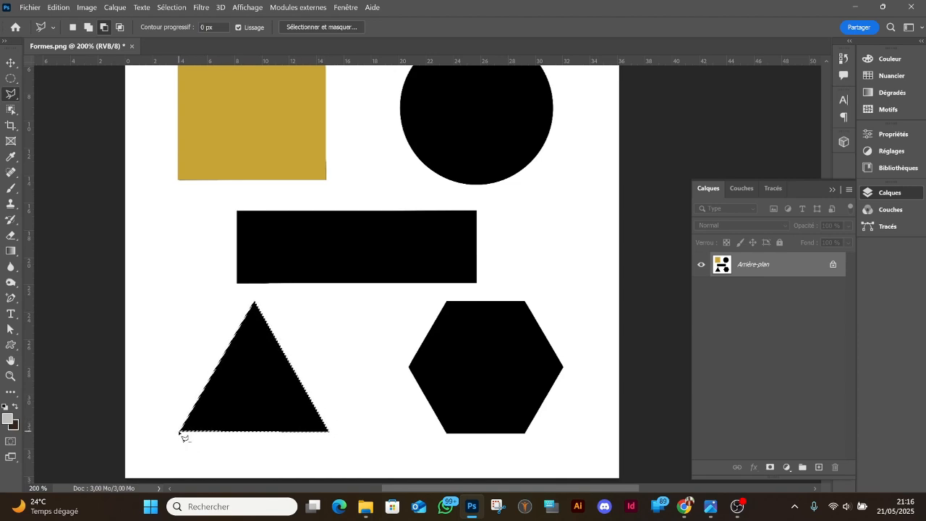
# Step: Add the black hexagon to the triangle's selection with the Polygonal Lasso tool, following its six corners to a closed outline
pyautogui.click(87, 27)
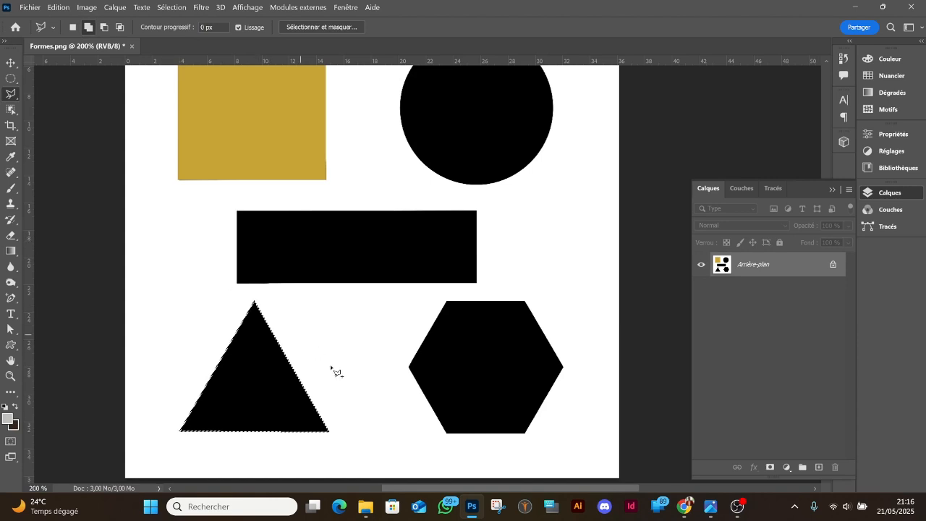
pyautogui.click(413, 370)
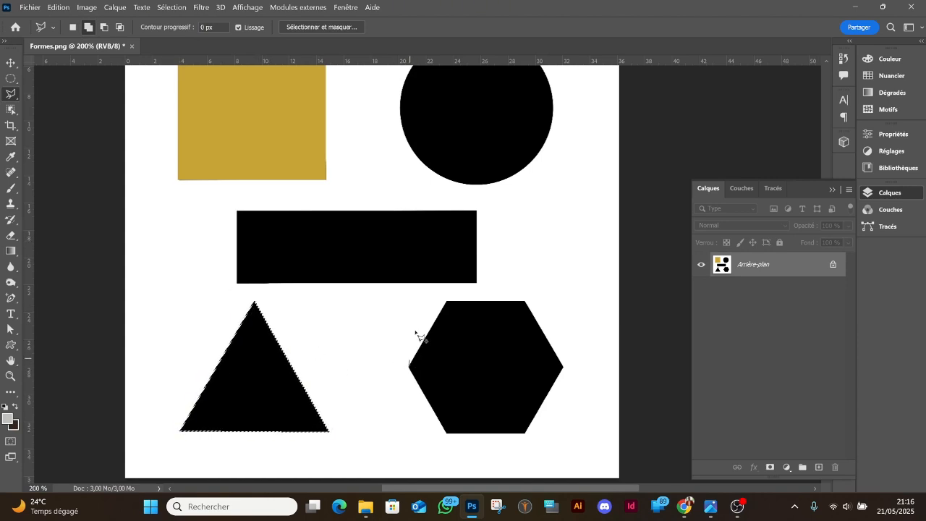
pyautogui.click(447, 301)
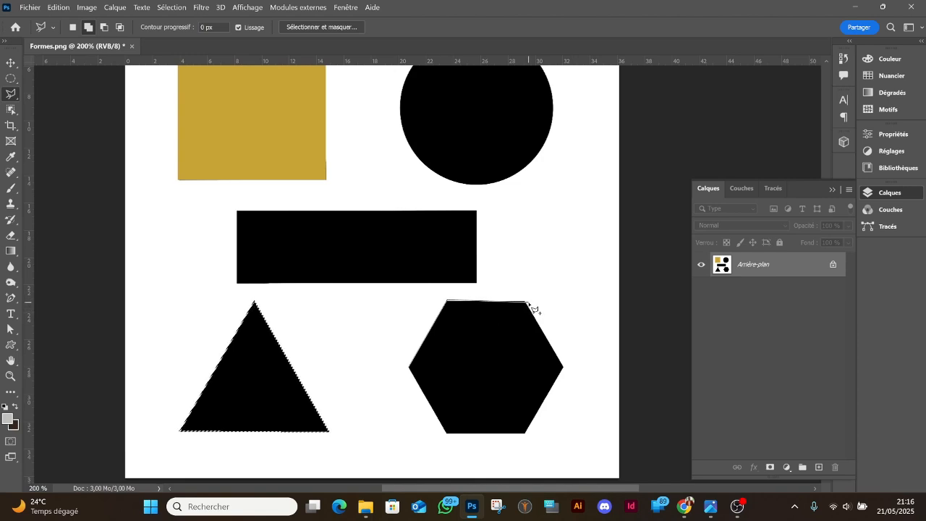
pyautogui.click(527, 302)
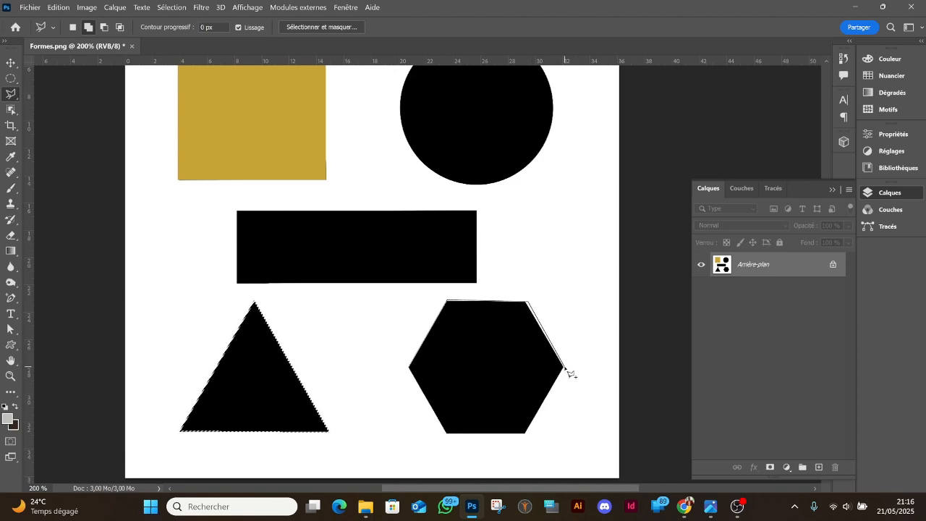
pyautogui.click(564, 369)
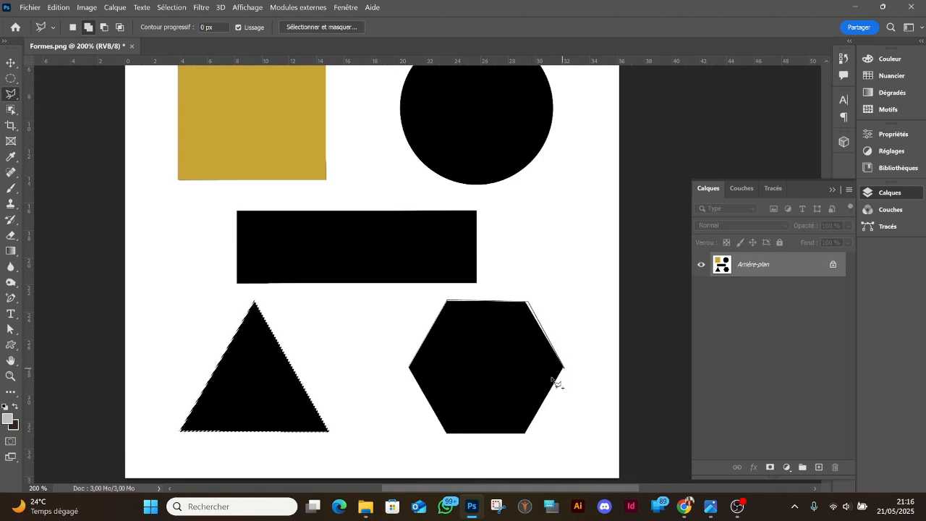
pyautogui.click(526, 434)
pyautogui.click(446, 435)
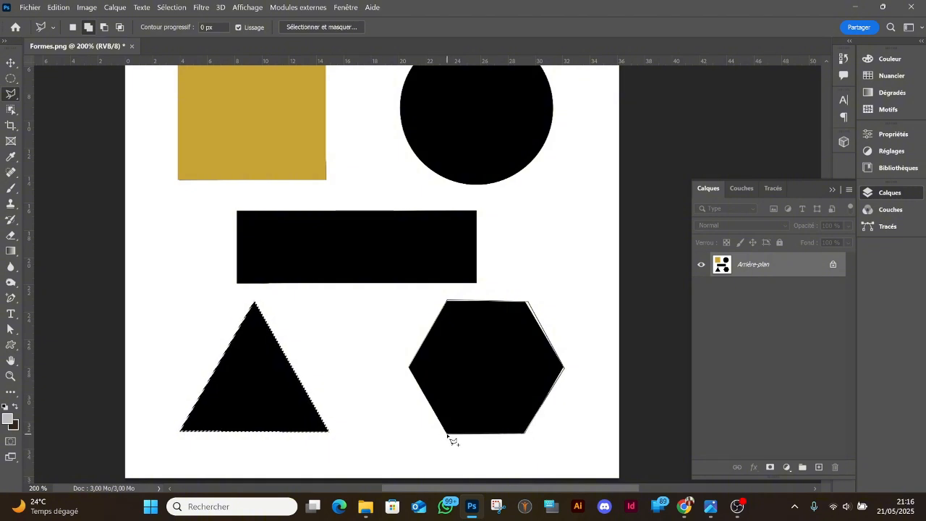
pyautogui.click(411, 369)
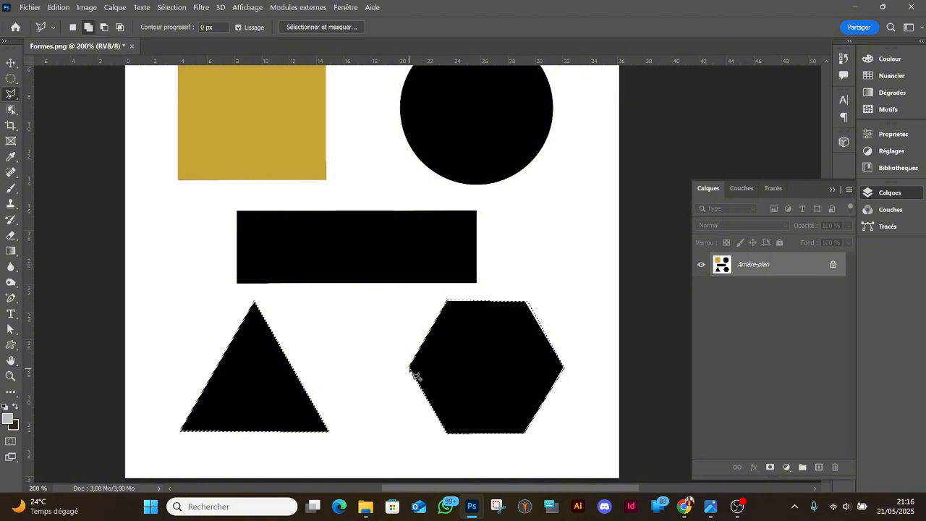
# Step: Clear the triangle and hexagon selections
pyautogui.click(448, 301)
pyautogui.click(536, 316)
pyautogui.hotkey('ctrl', 'd')
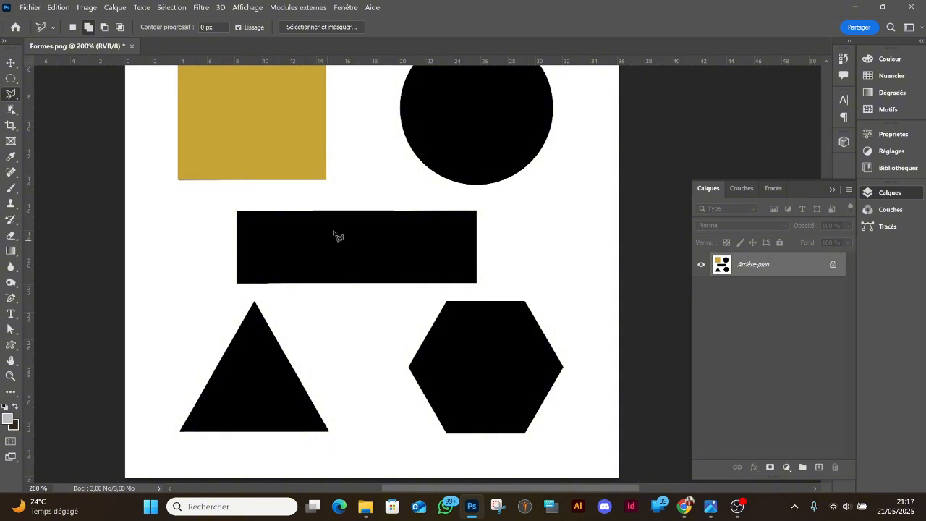
# Step: Select the yellow square, the black circle and finally the black rectangle, one after another, with the Object Selection tool
pyautogui.scroll(3, 334, 236)
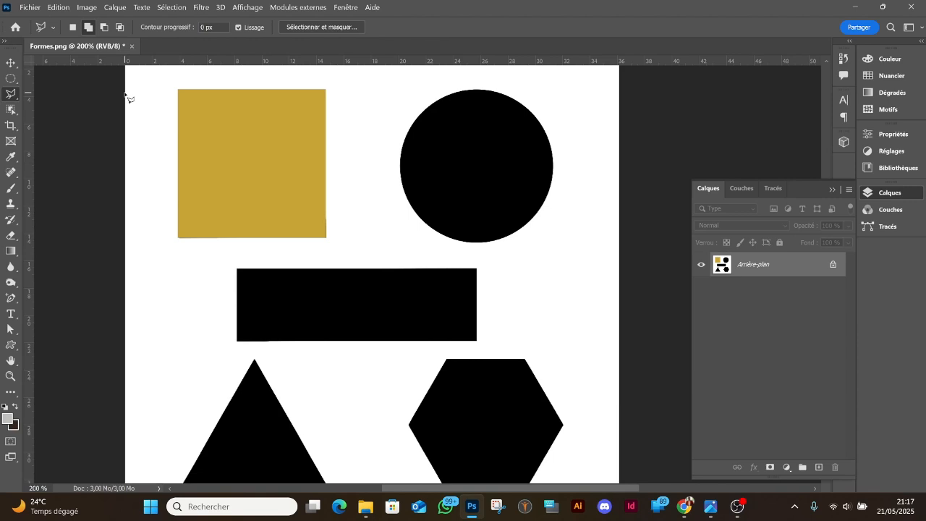
pyautogui.click(12, 111)
pyautogui.rightClick(11, 109)
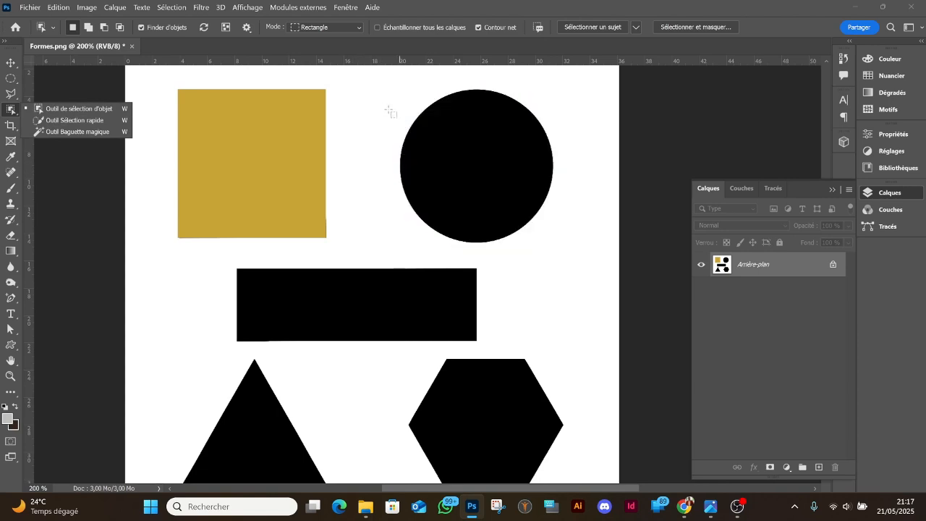
pyautogui.click(75, 110)
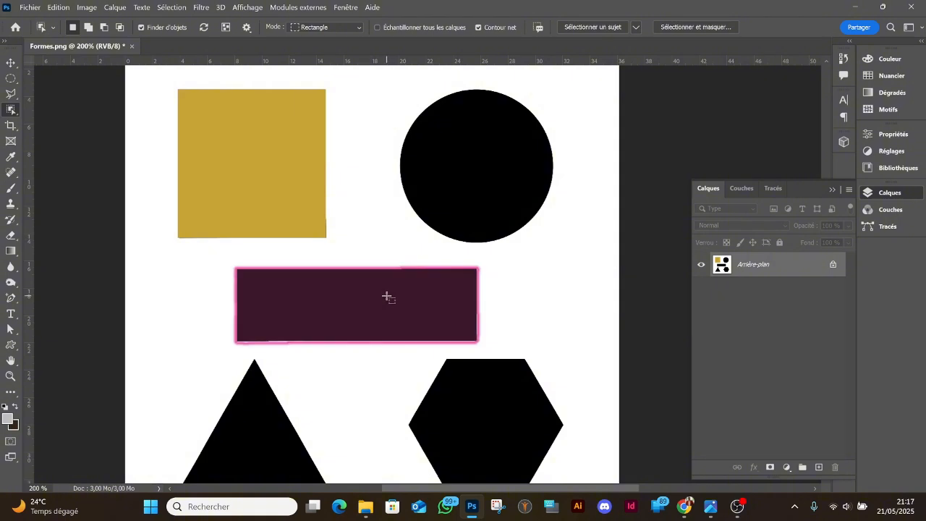
pyautogui.scroll(-1, 387, 297)
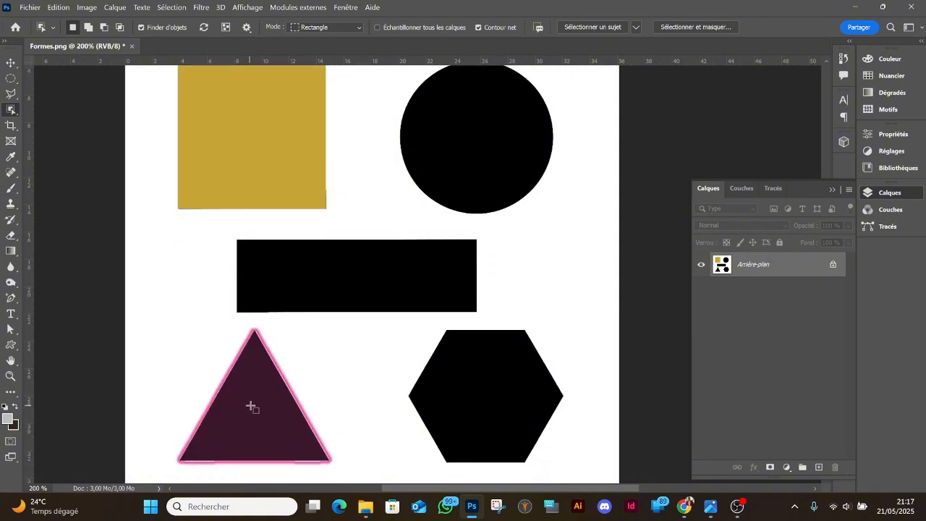
pyautogui.scroll(1, 474, 322)
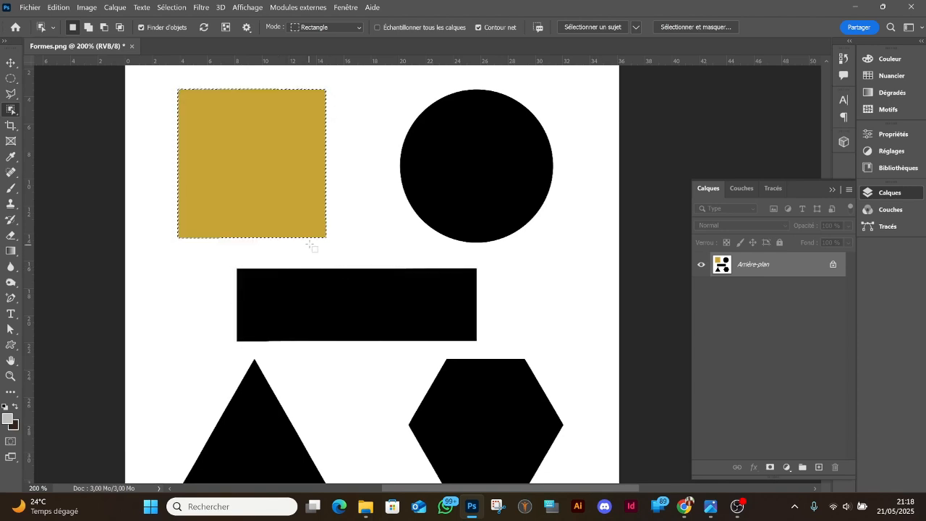
pyautogui.click(453, 166)
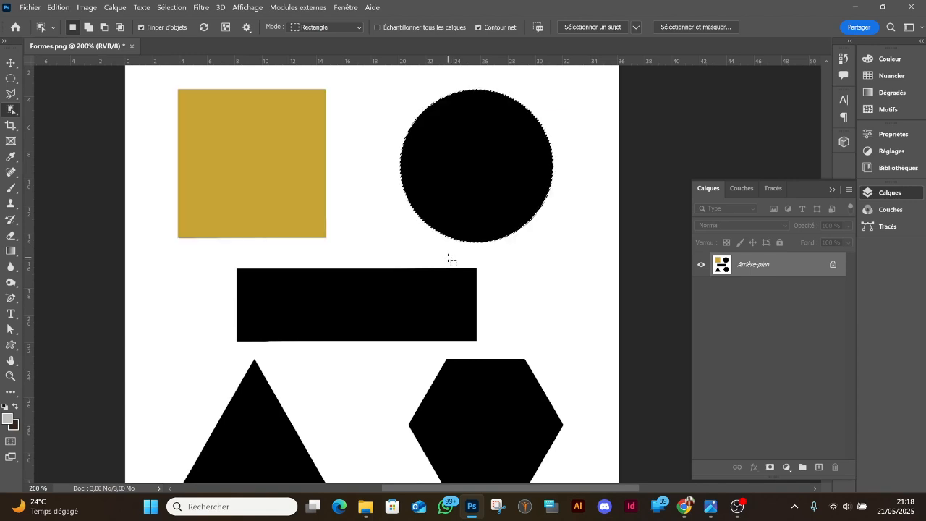
pyautogui.click(399, 293)
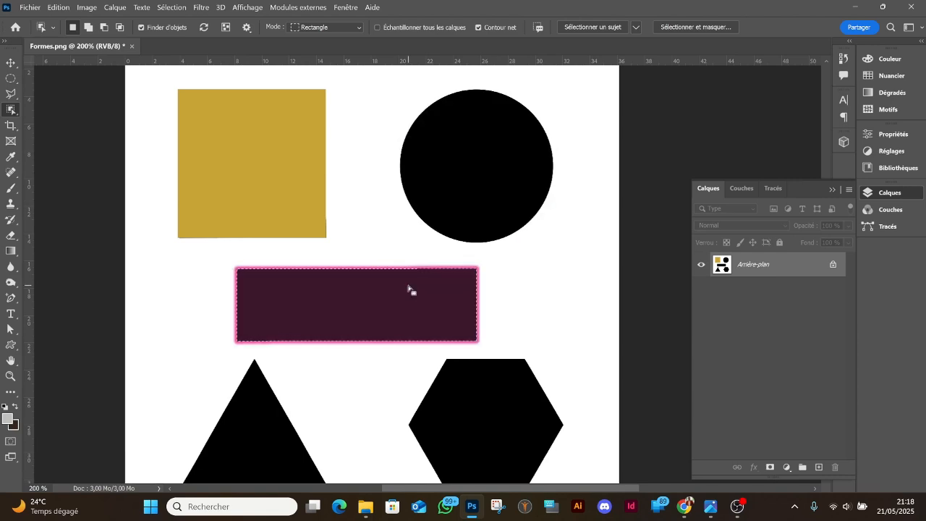
# Step: Add the yellow square, black circle, hexagon and triangle to the rectangle's selection with the Magic Wand tool
pyautogui.rightClick(12, 111)
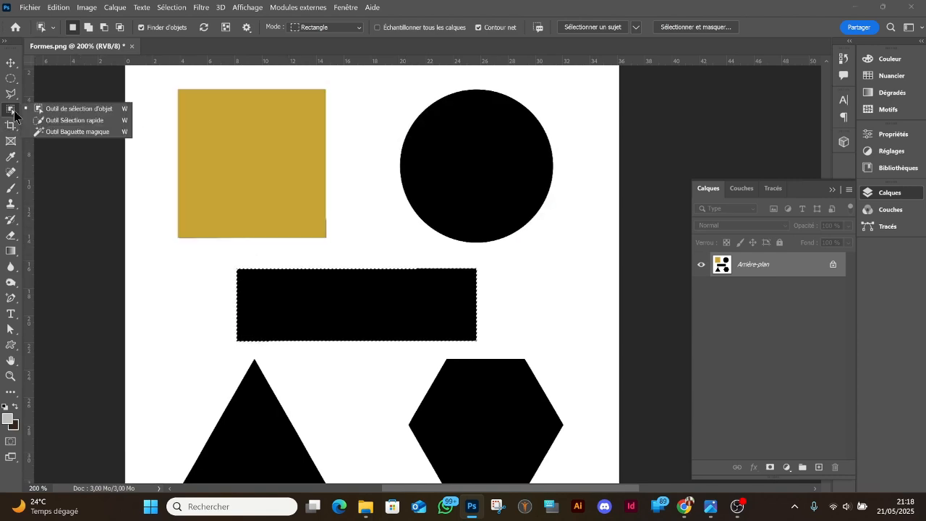
pyautogui.click(74, 121)
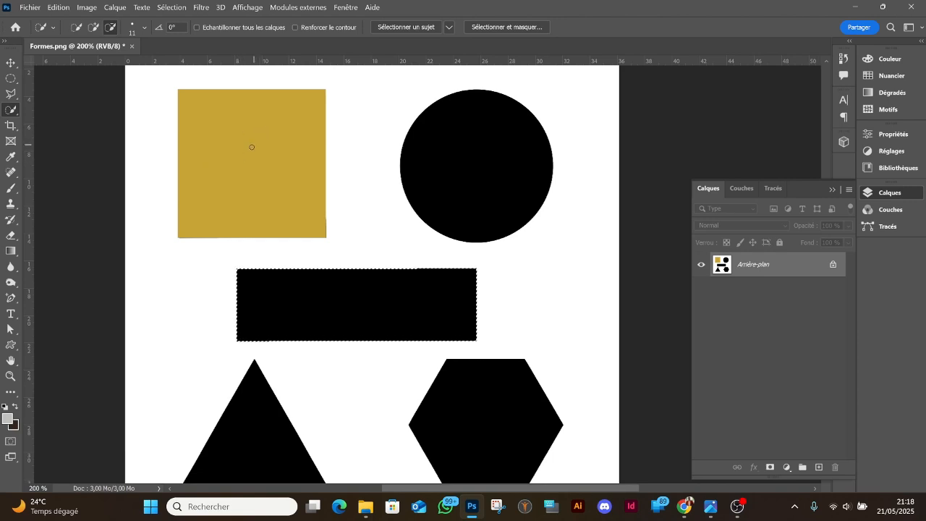
pyautogui.rightClick(9, 114)
pyautogui.click(51, 129)
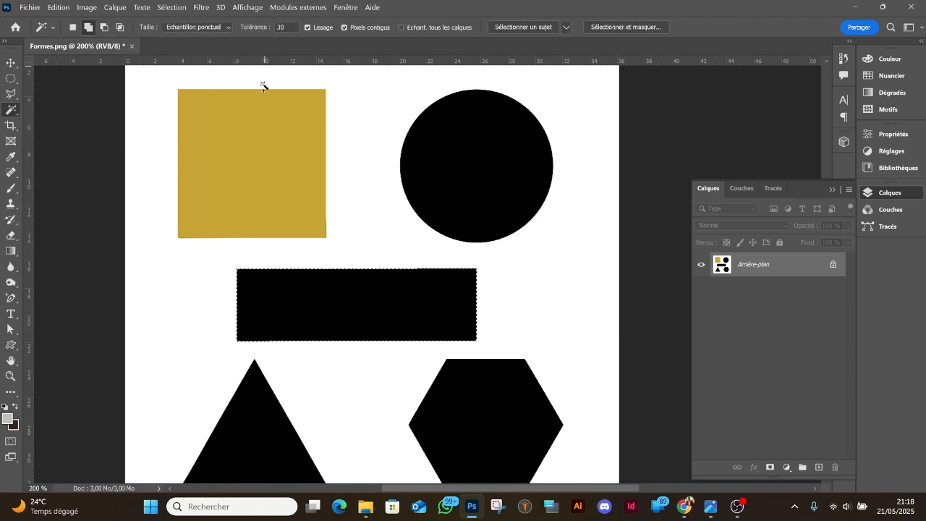
pyautogui.click(260, 159)
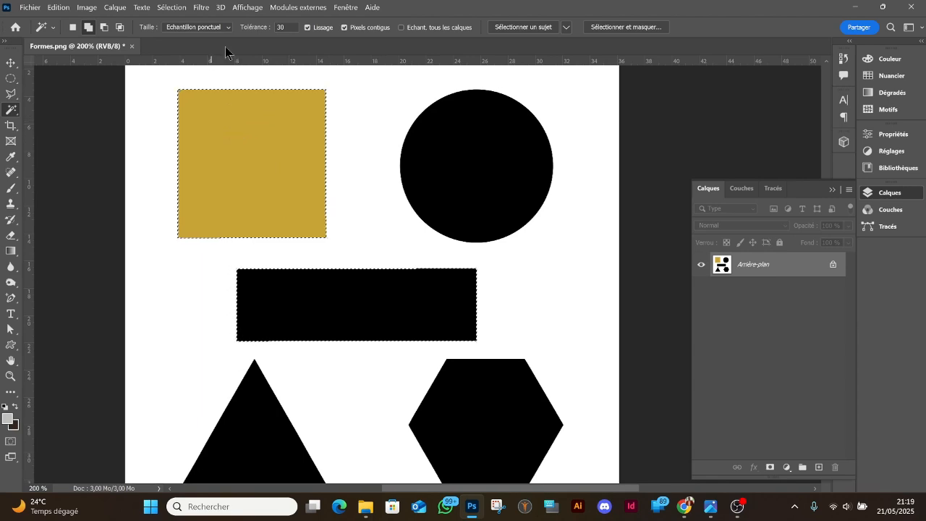
pyautogui.click(443, 172)
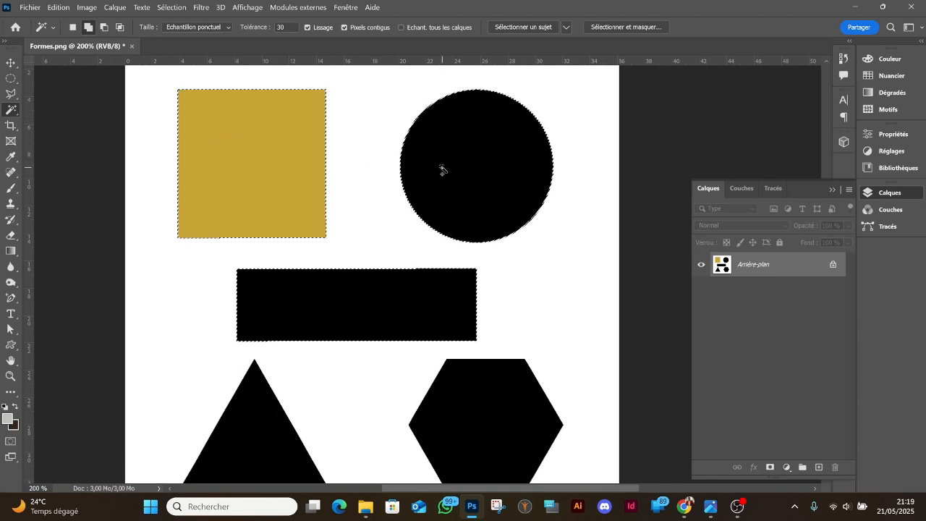
pyautogui.scroll(-2, 424, 352)
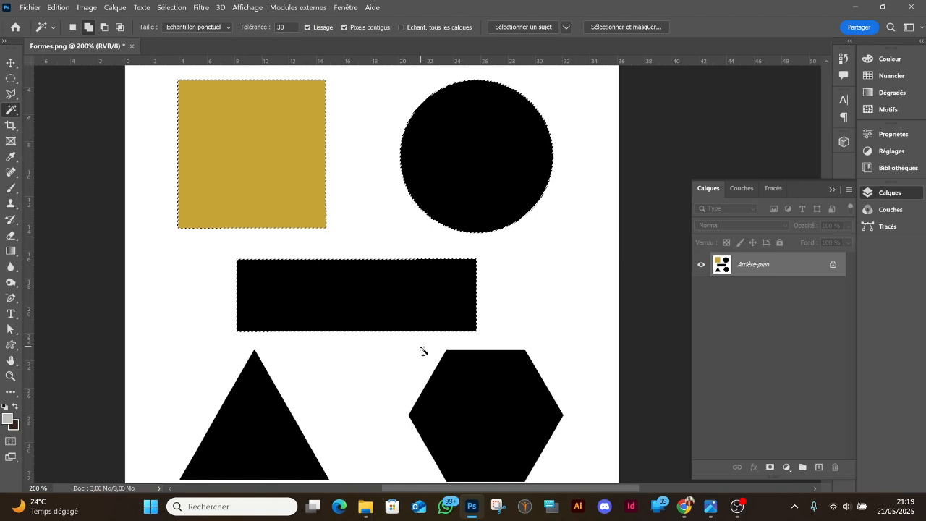
pyautogui.click(467, 389)
pyautogui.click(265, 418)
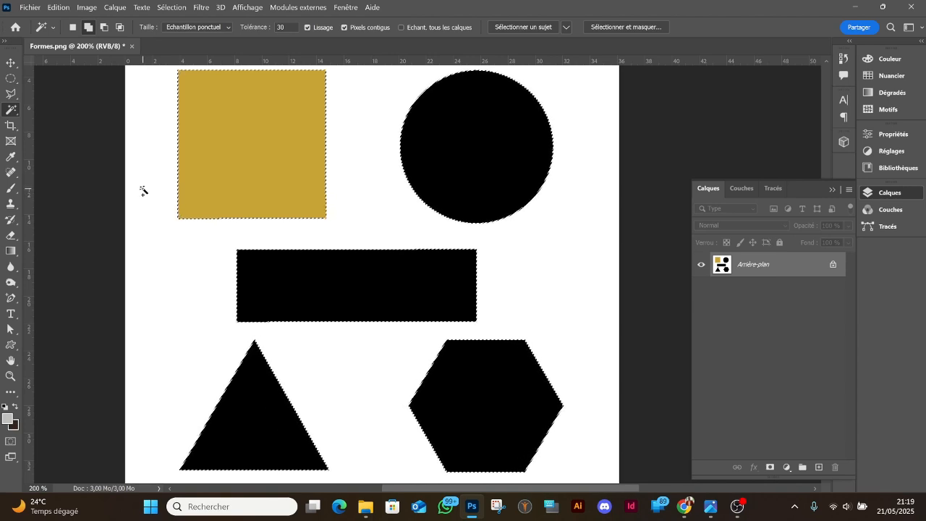
# Step: Review the lasso variants and the topic list in the tutorial announcement image, then return to Photoshop's Move tool
pyautogui.click(16, 99)
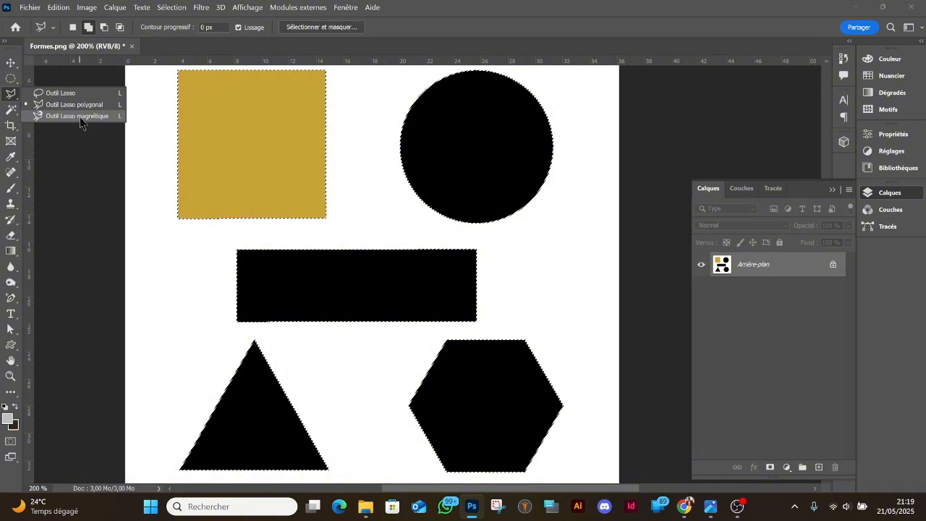
pyautogui.click(16, 110)
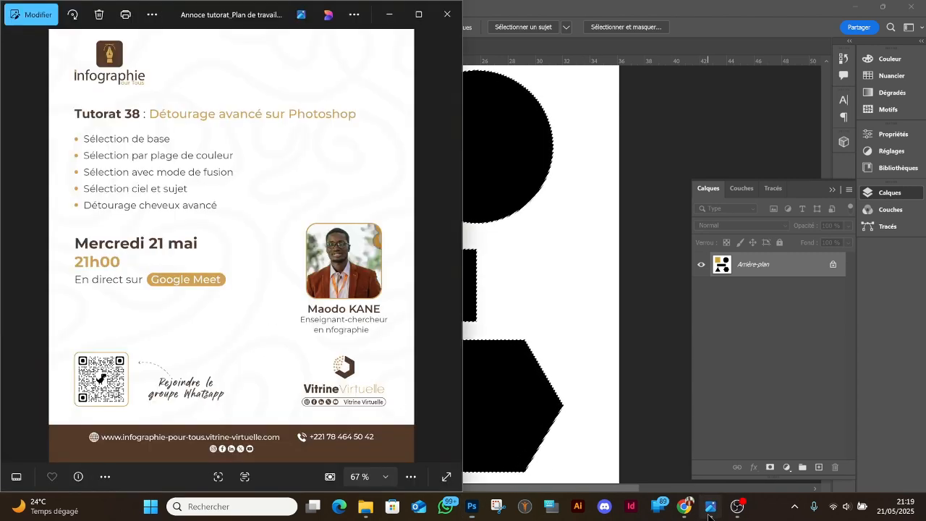
pyautogui.click(711, 506)
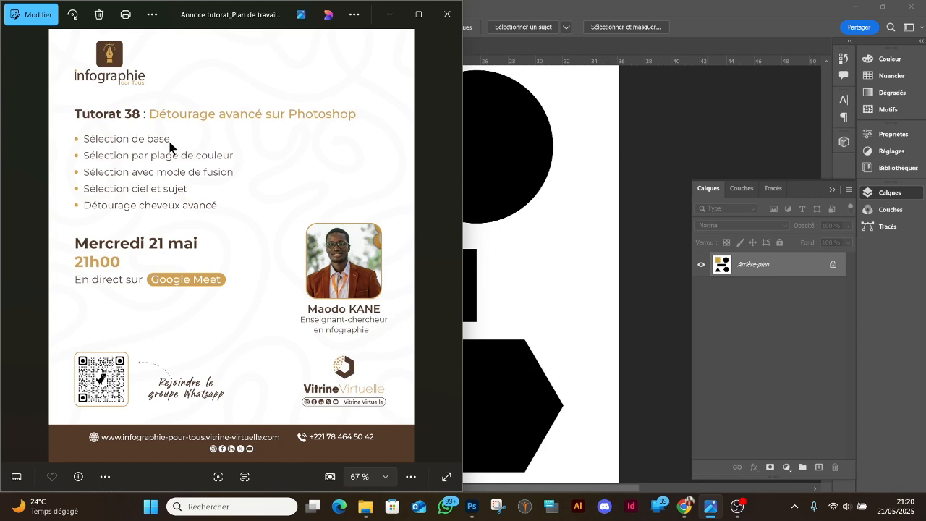
pyautogui.click(447, 14)
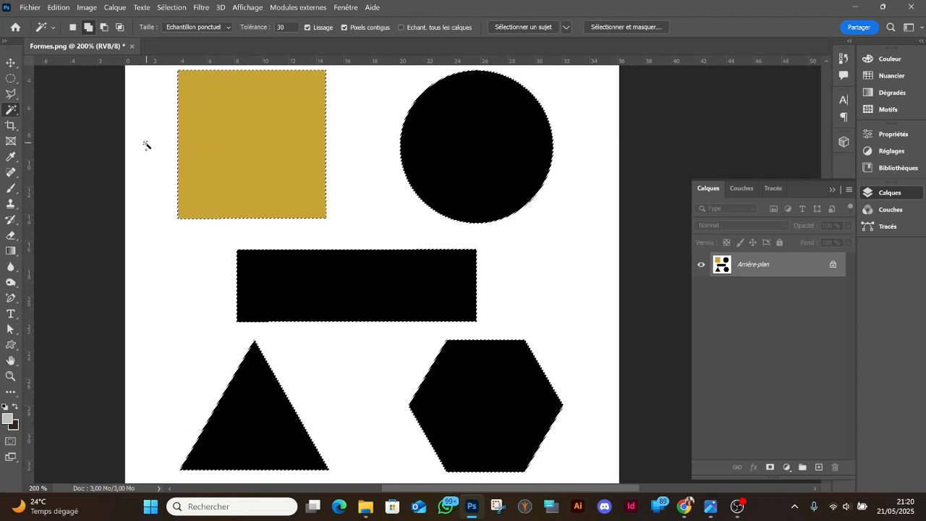
pyautogui.press('v')
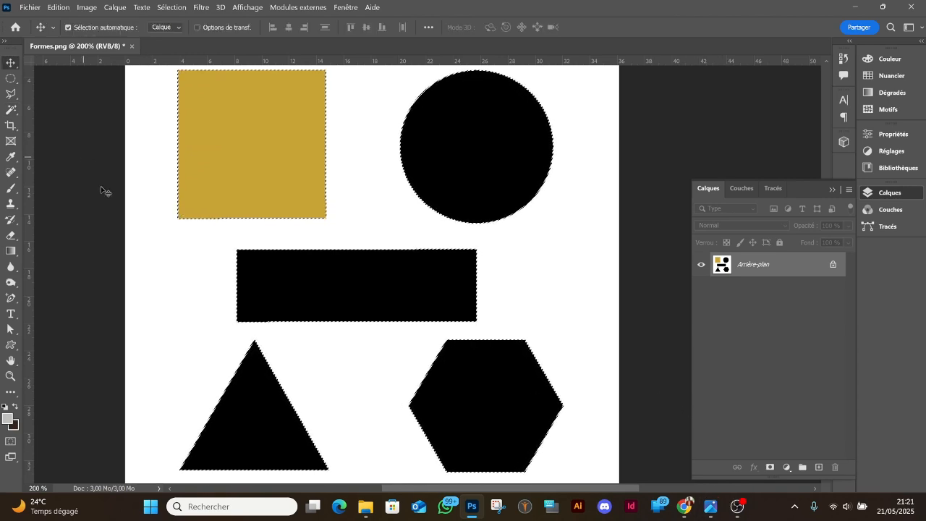
# Step: Switch to the Chrome window showing the Infographie pour tous Formation page and view its header and web address
pyautogui.moveTo(686, 505)
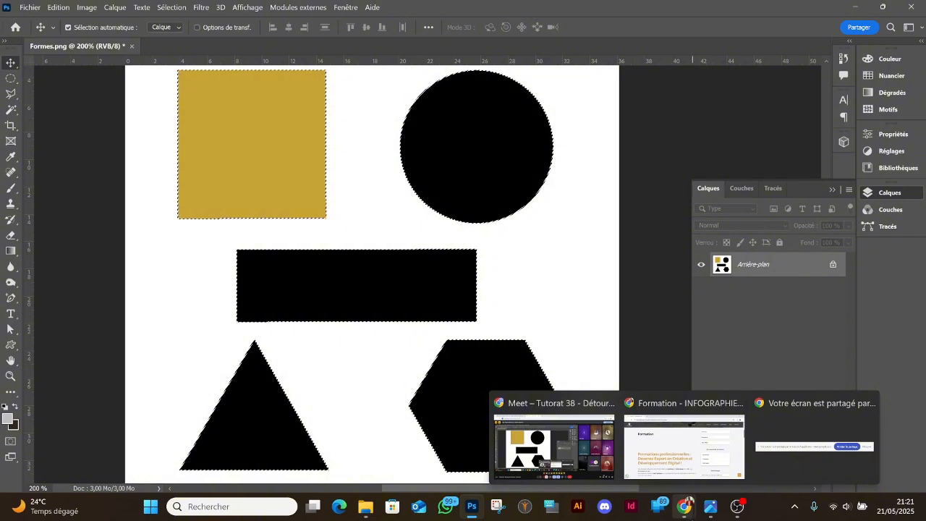
pyautogui.click(684, 456)
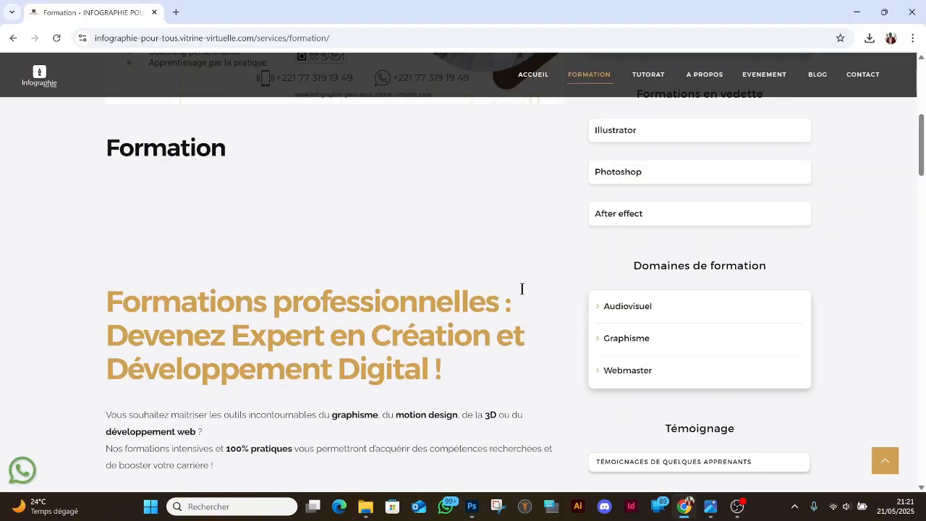
pyautogui.scroll(5, 514, 192)
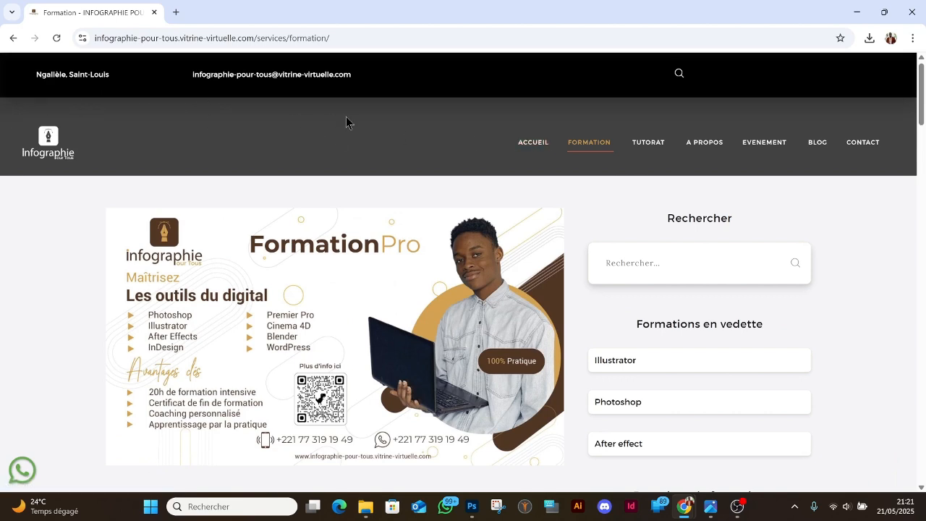
pyautogui.click(258, 39)
pyautogui.click(254, 39)
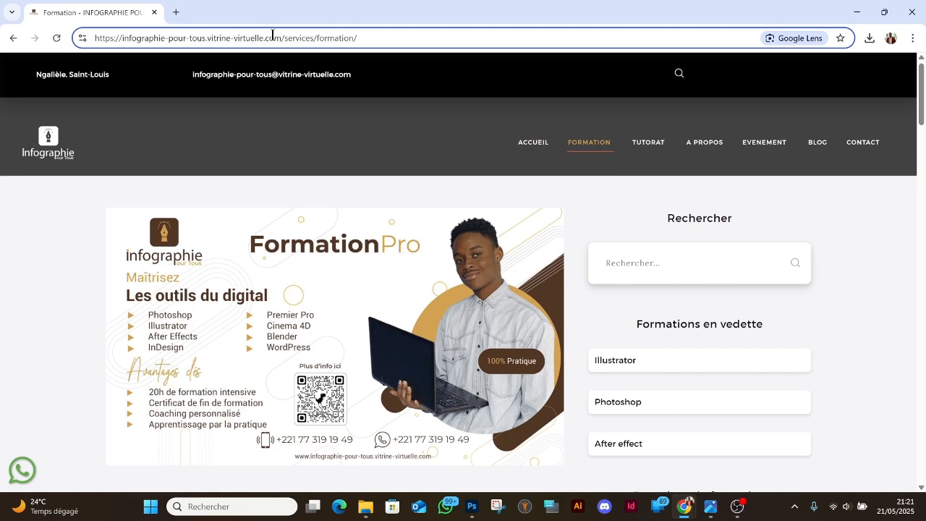
# Step: Open the site's Accueil page and review its sections from the Formations banner to the Mot du Coordonnateur message
pyautogui.click(541, 150)
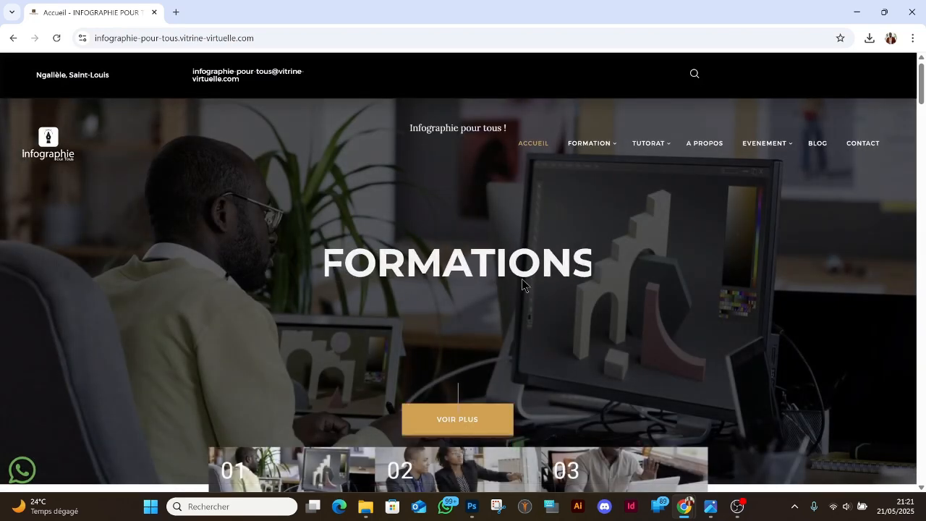
pyautogui.scroll(-4, 521, 278)
pyautogui.scroll(2, 523, 275)
pyautogui.scroll(2, 525, 280)
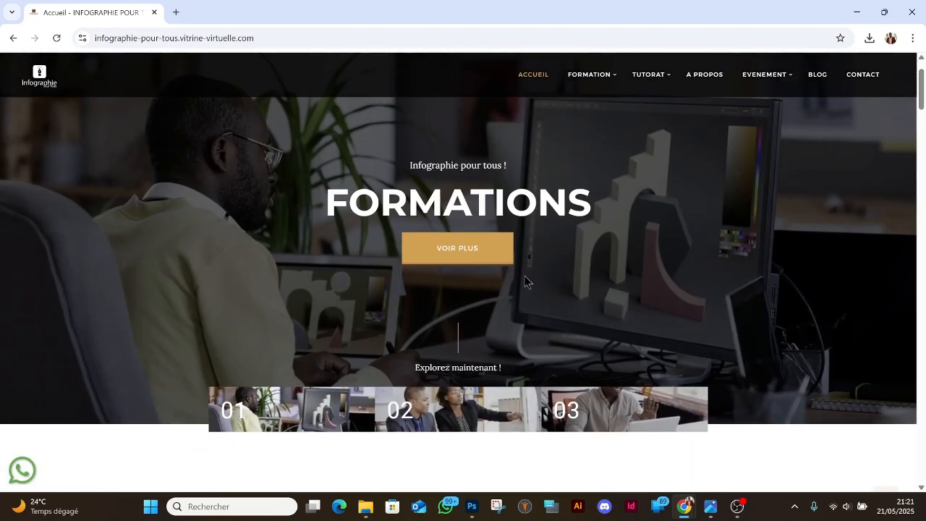
pyautogui.scroll(-2, 526, 282)
pyautogui.scroll(-10, 526, 282)
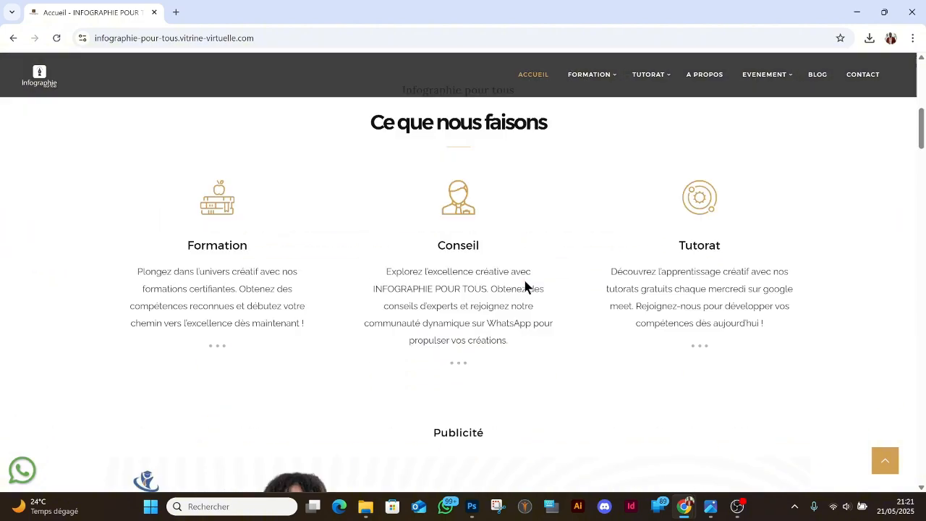
pyautogui.scroll(-8, 527, 284)
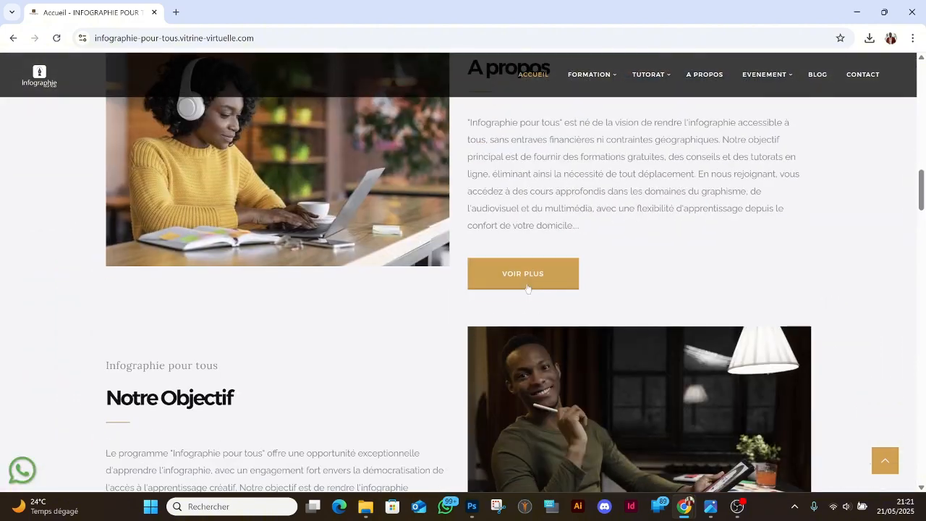
pyautogui.scroll(-4, 526, 292)
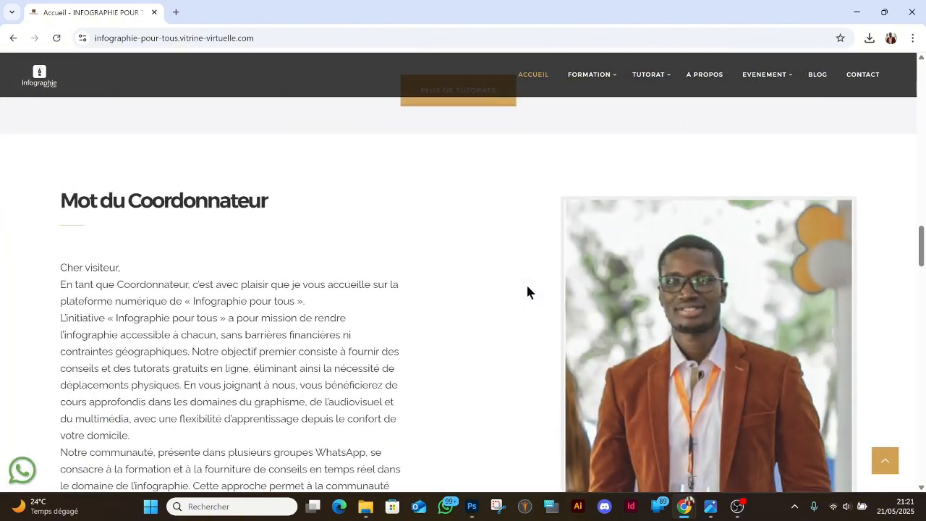
pyautogui.scroll(-2, 527, 291)
pyautogui.scroll(2, 527, 293)
pyautogui.scroll(-5, 527, 290)
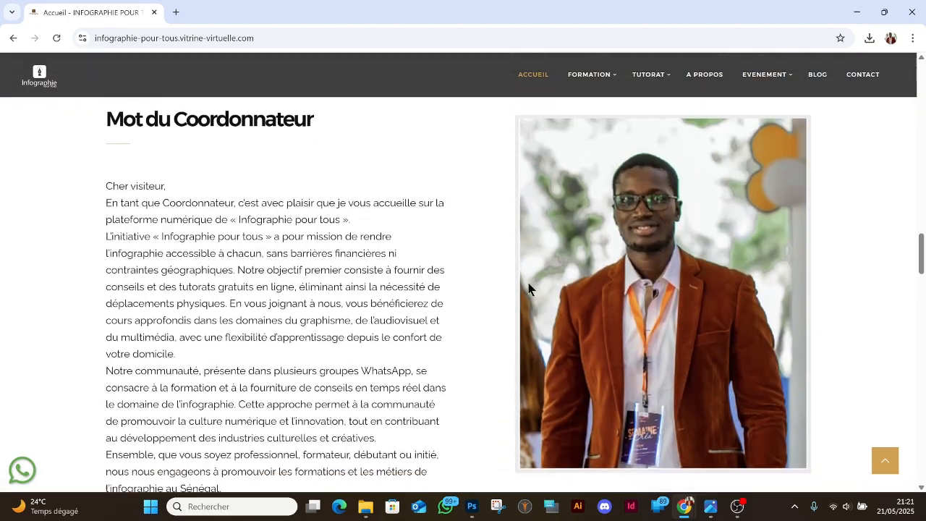
# Step: Review the rest of the home page, covering statistics, advertising, events, testimonials and footer
pyautogui.scroll(-8, 530, 290)
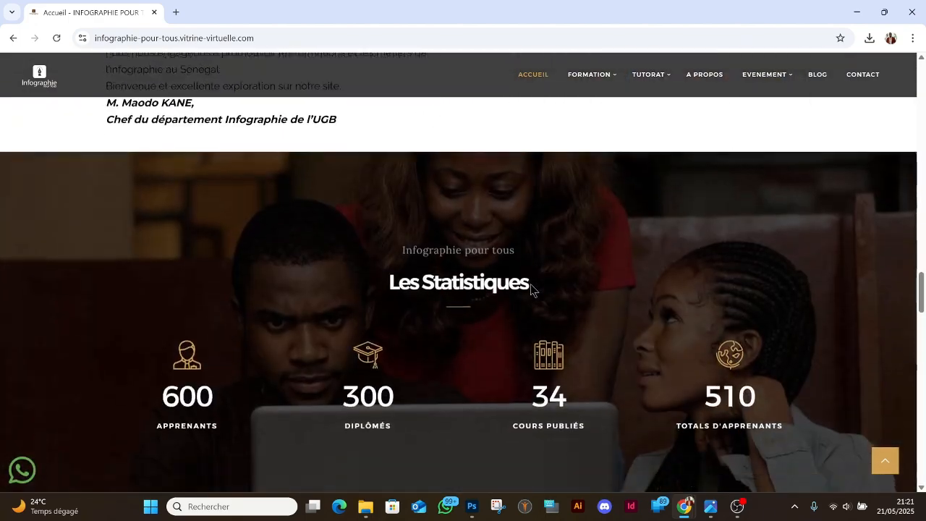
pyautogui.scroll(-7, 531, 289)
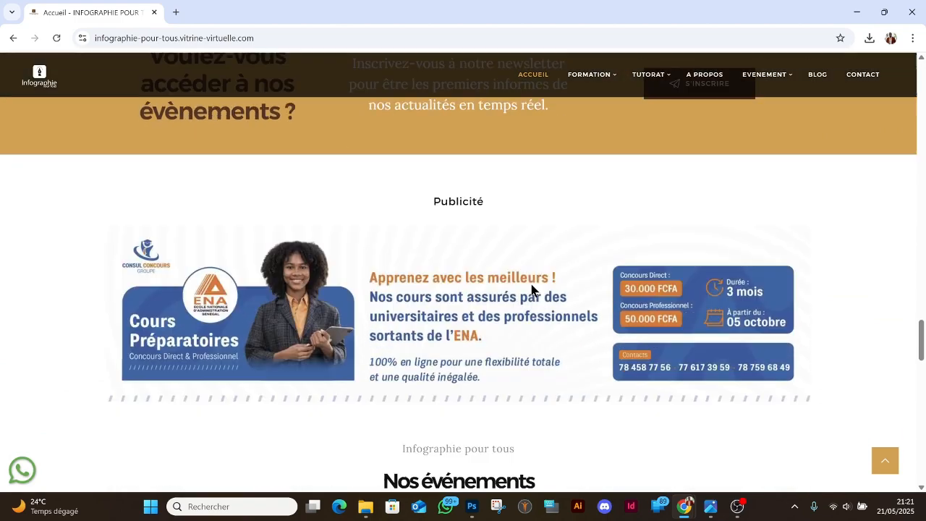
pyautogui.scroll(-10, 533, 291)
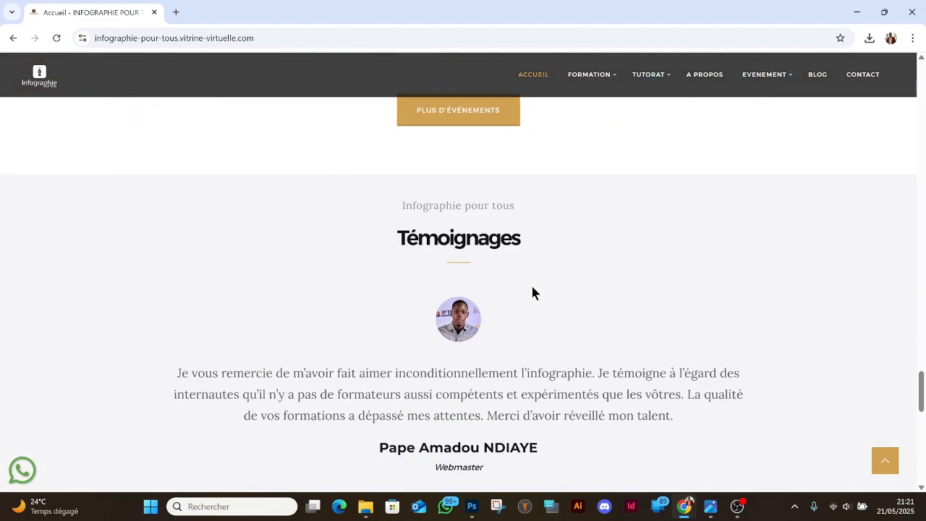
pyautogui.scroll(-2, 533, 296)
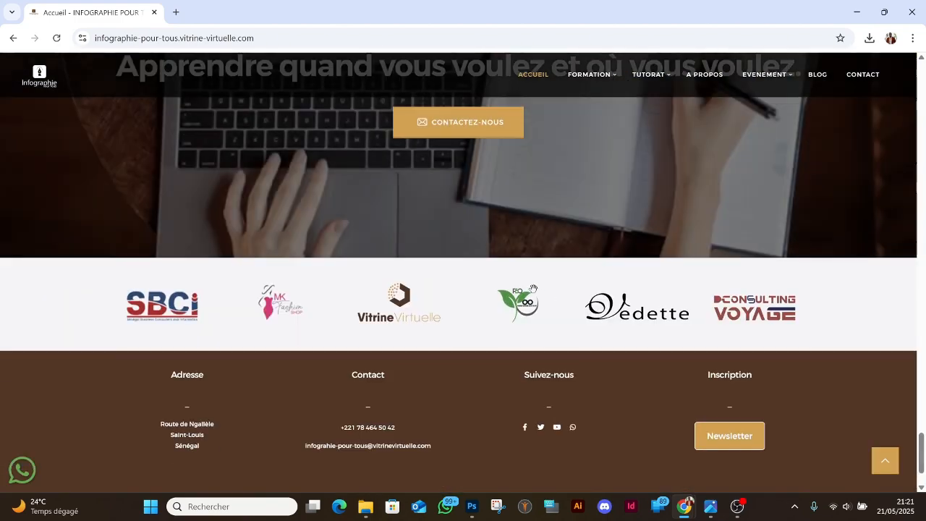
pyautogui.scroll(8, 550, 246)
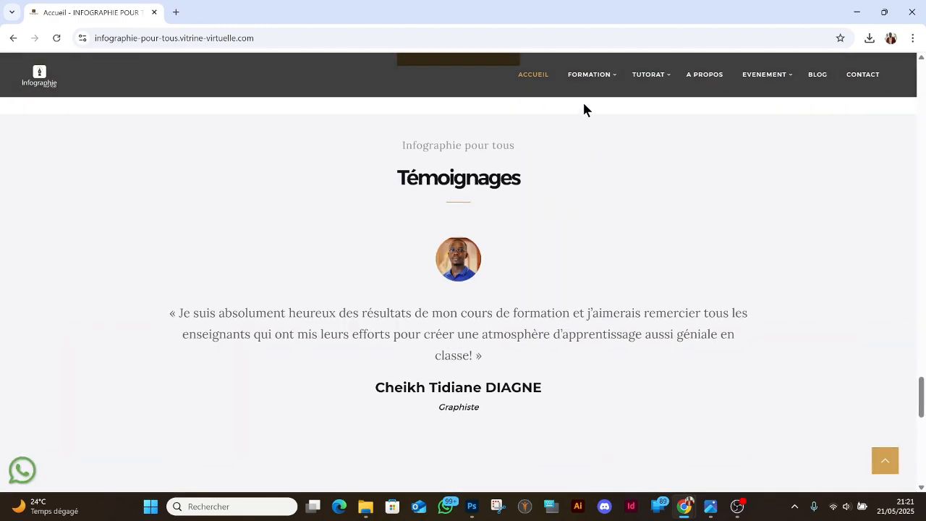
# Step: Open the site's Formation page and review its training categories and the list of available courses
pyautogui.click(584, 79)
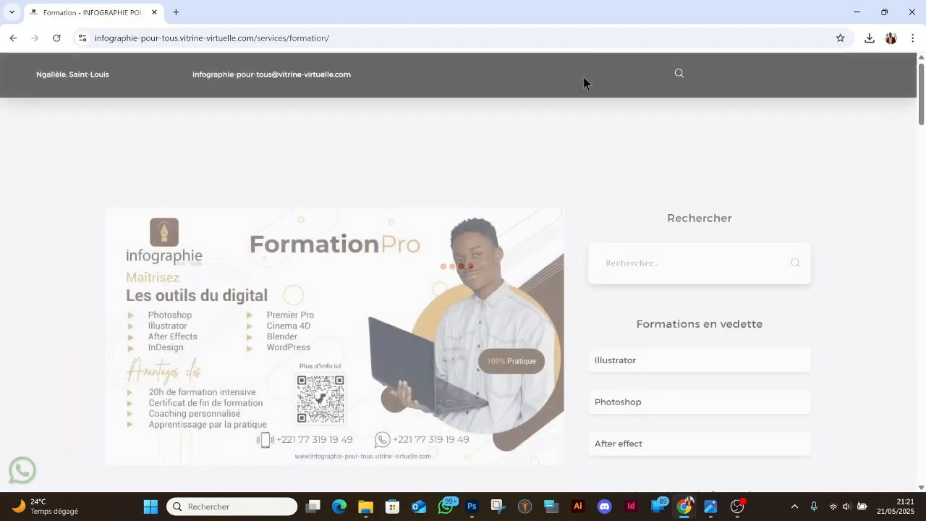
pyautogui.moveTo(652, 142)
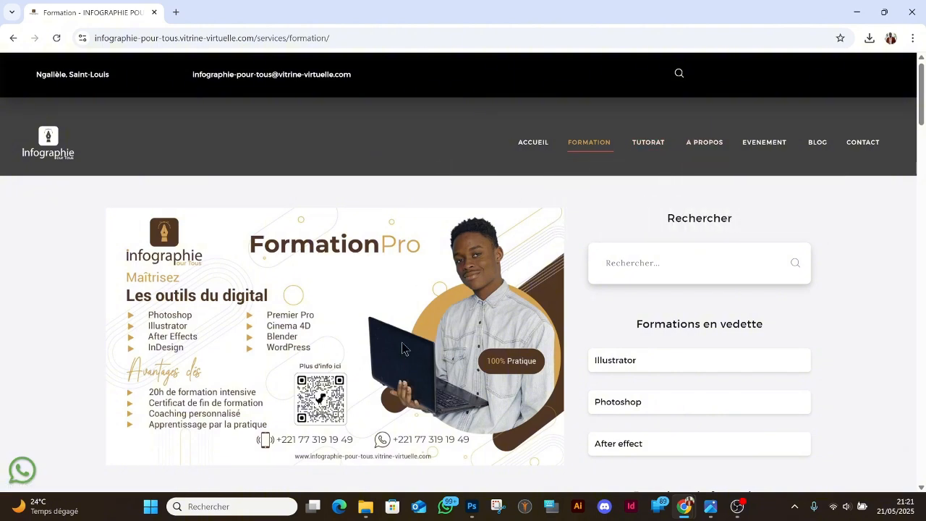
pyautogui.moveTo(589, 153)
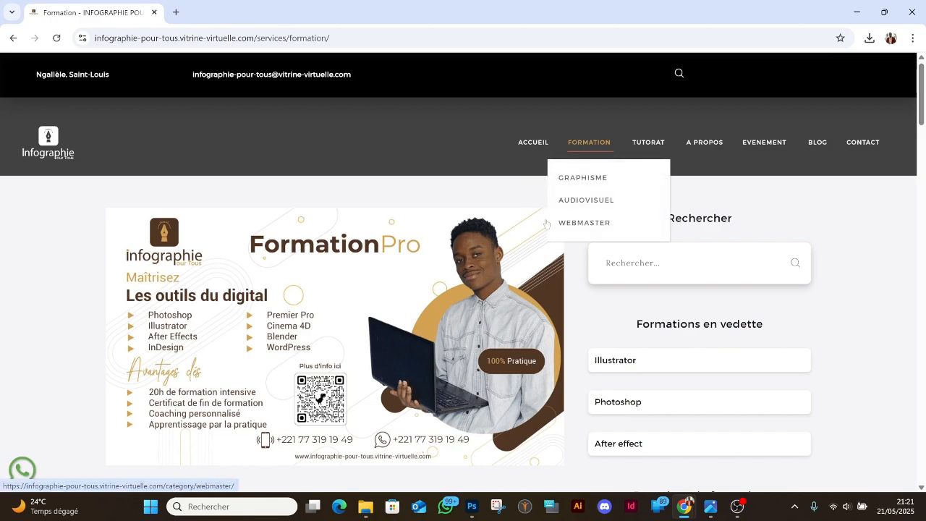
pyautogui.scroll(-8, 418, 269)
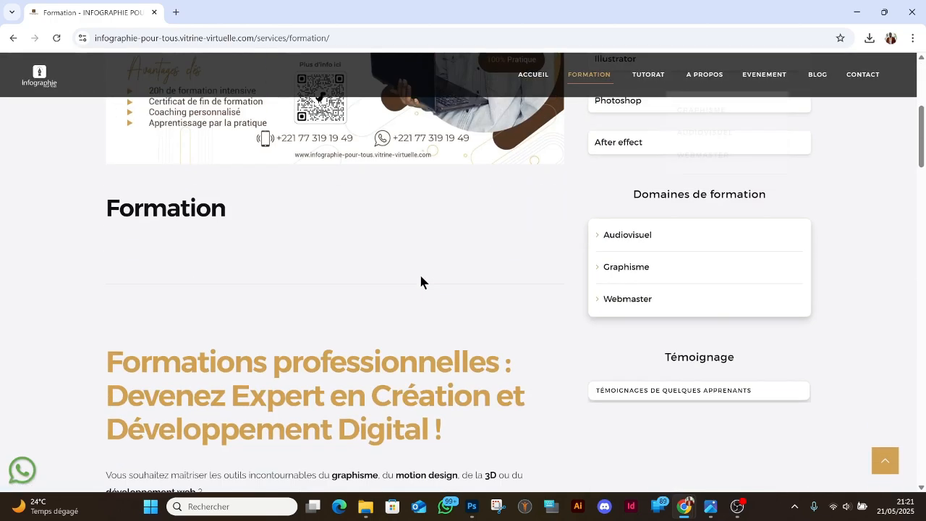
pyautogui.scroll(-3, 422, 278)
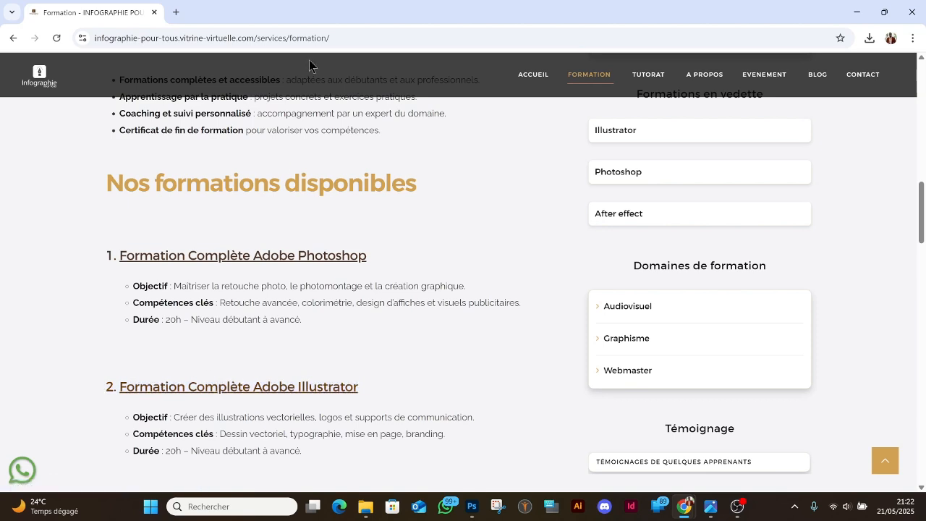
# Step: Open the Formation Complète Adobe Illustrator course and review its modules, participant bonuses and pricing
pyautogui.click(294, 389)
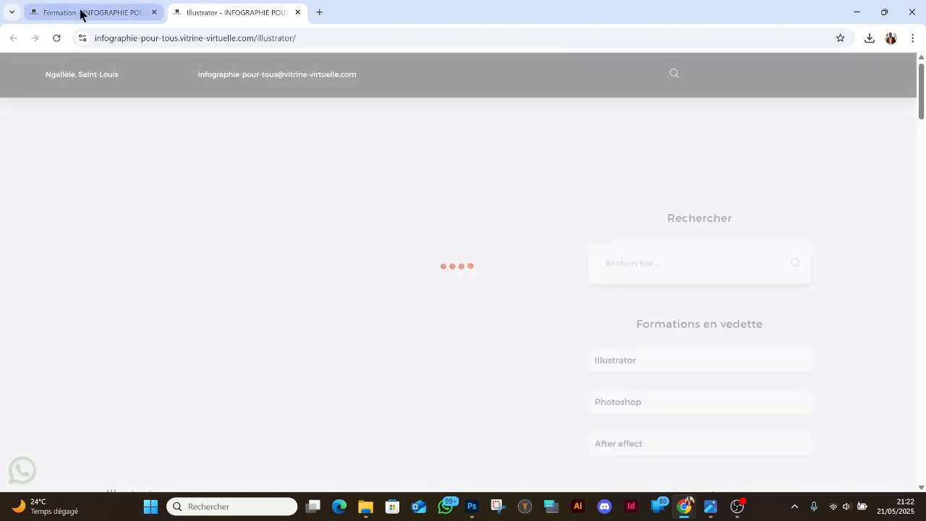
pyautogui.scroll(-7, 364, 316)
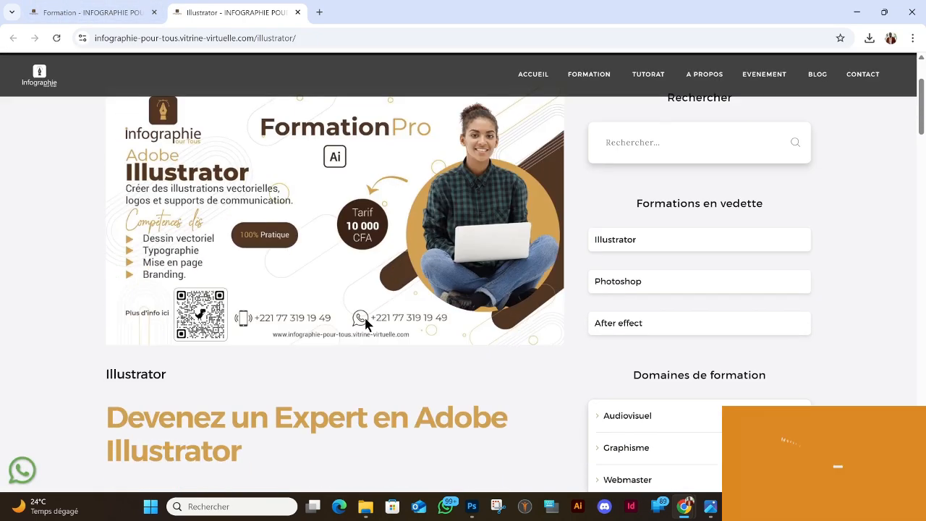
pyautogui.scroll(-12, 368, 317)
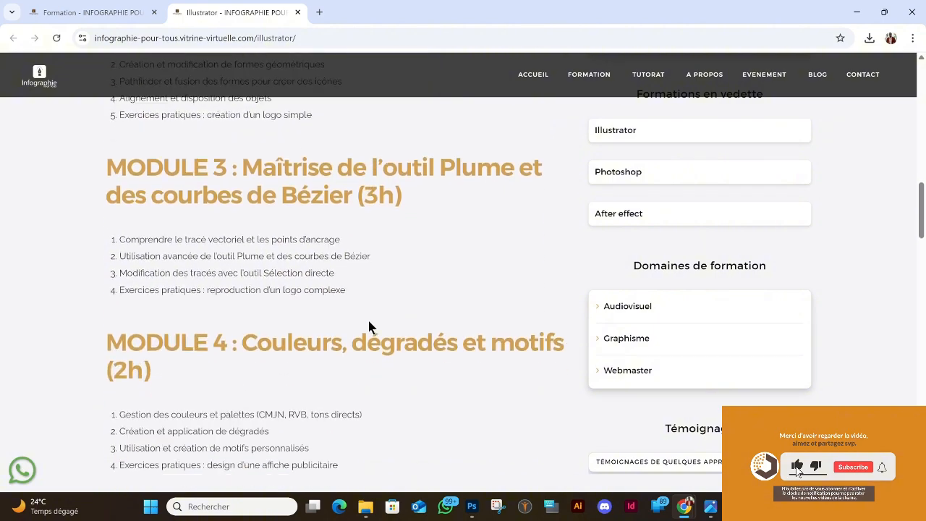
pyautogui.scroll(-12, 369, 322)
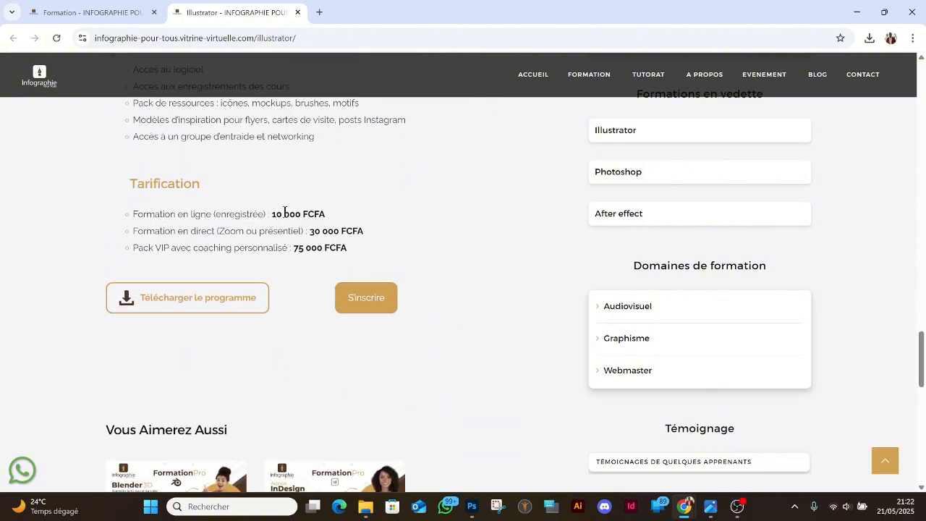
pyautogui.scroll(1, 280, 215)
pyautogui.scroll(2, 285, 213)
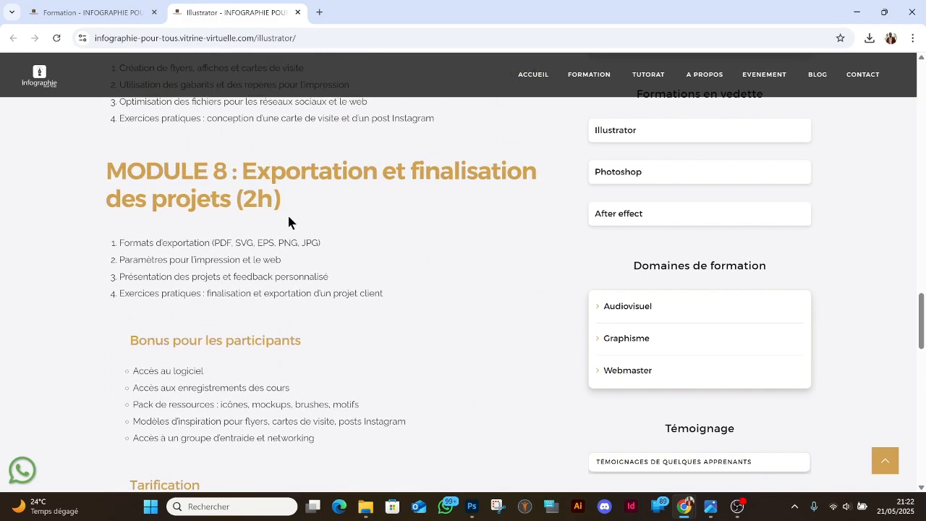
pyautogui.scroll(3, 280, 210)
pyautogui.scroll(15, 280, 214)
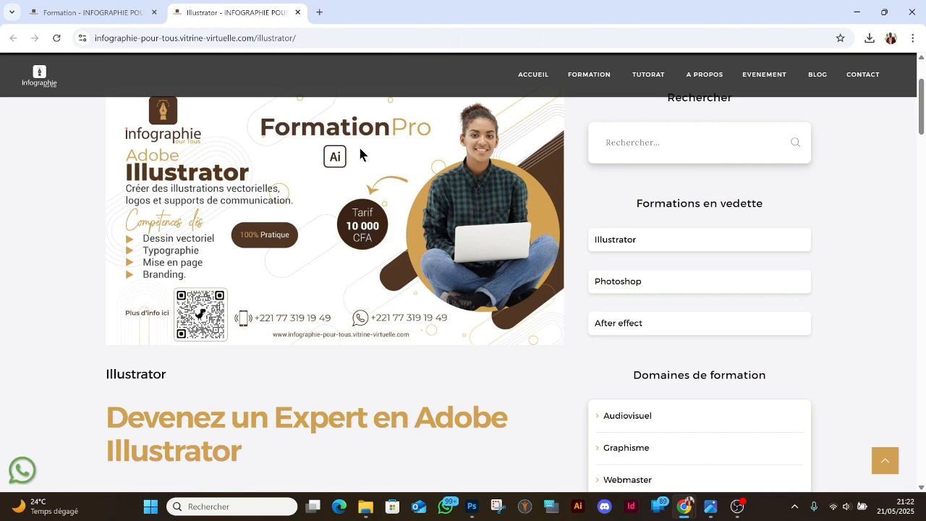
# Step: Return to the Formation page, review its introduction and banner, and highlight the page's web address
pyautogui.click(138, 12)
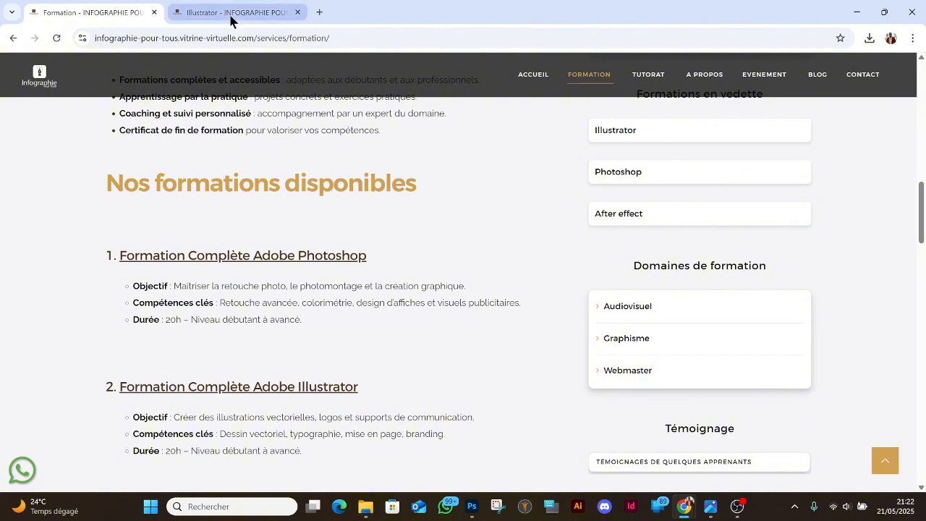
pyautogui.scroll(5, 283, 145)
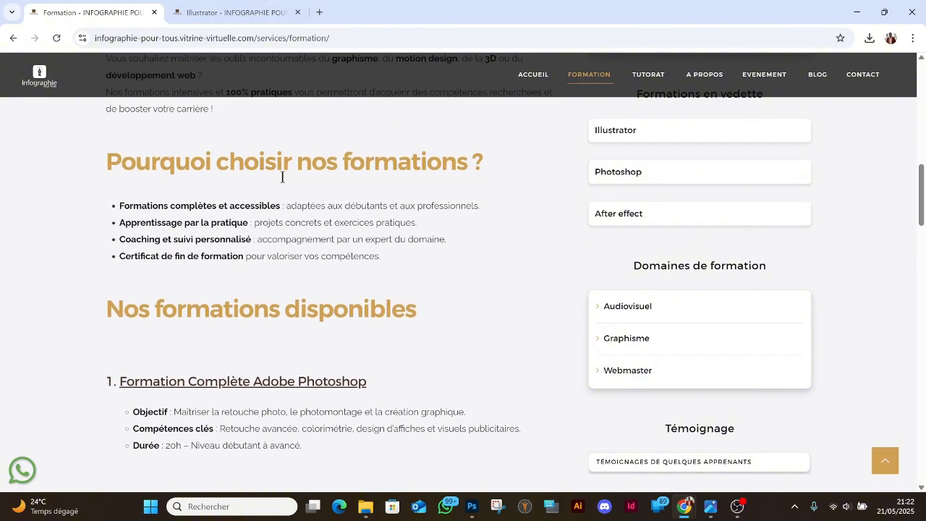
pyautogui.scroll(4, 284, 137)
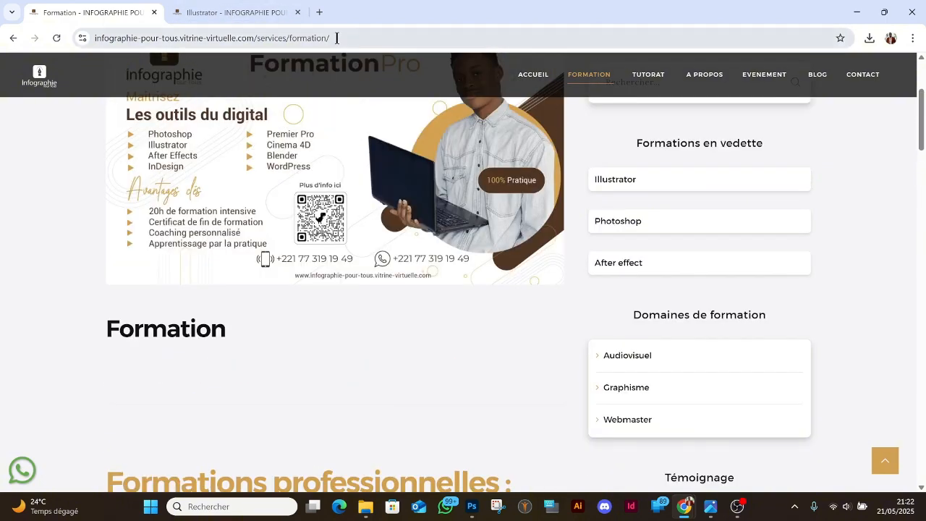
pyautogui.click(336, 39)
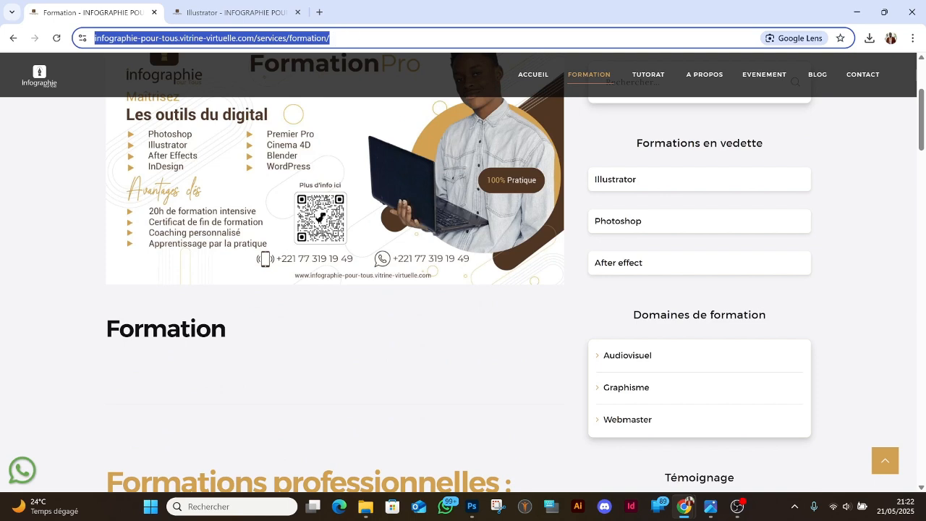
# Step: Switch back to Photoshop and close Formes.png without saving its changes
pyautogui.hotkey('alt', 'Tab')
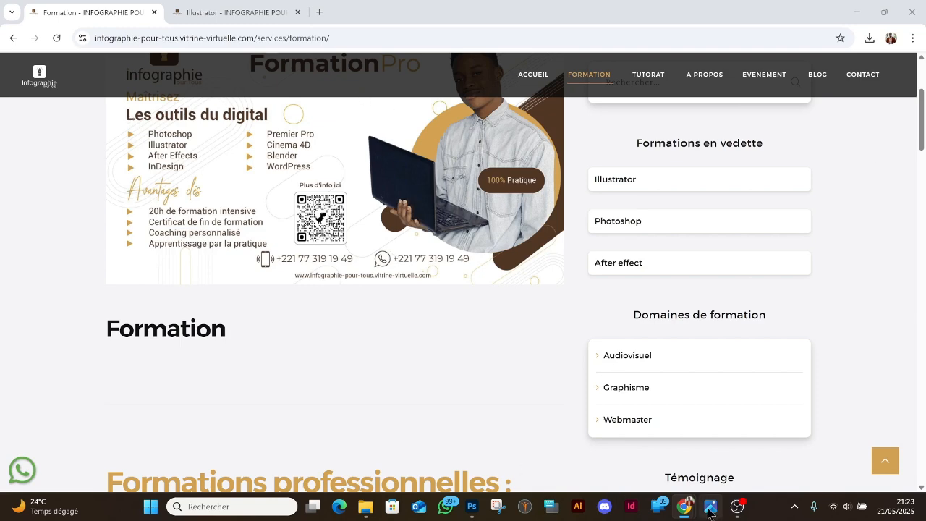
pyautogui.click(475, 513)
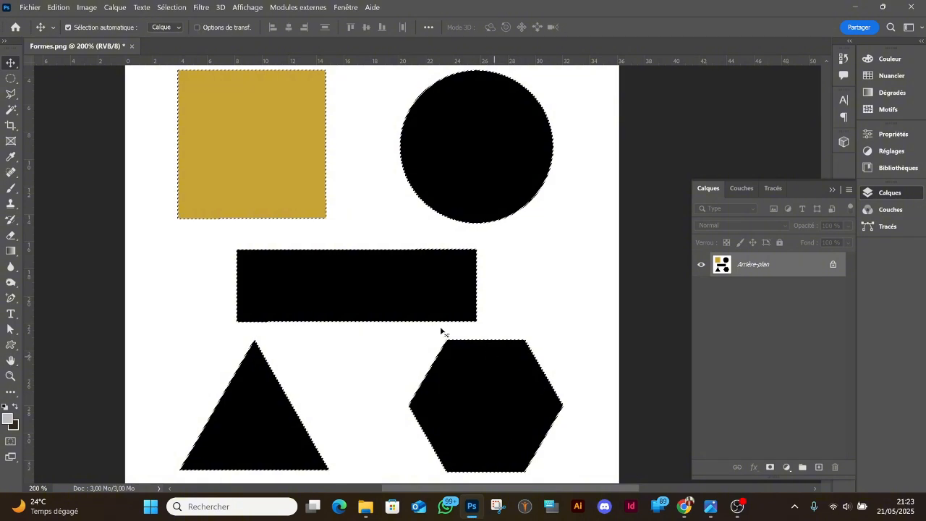
pyautogui.click(132, 46)
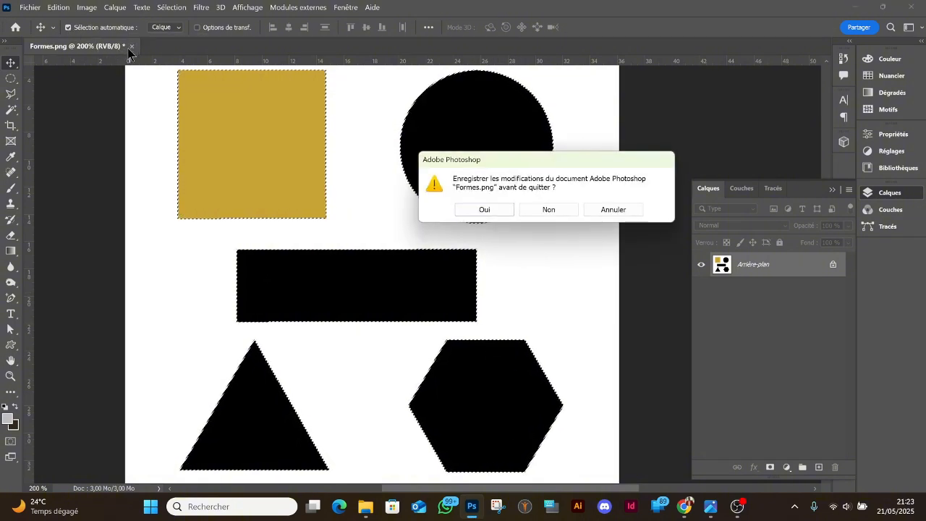
pyautogui.click(551, 211)
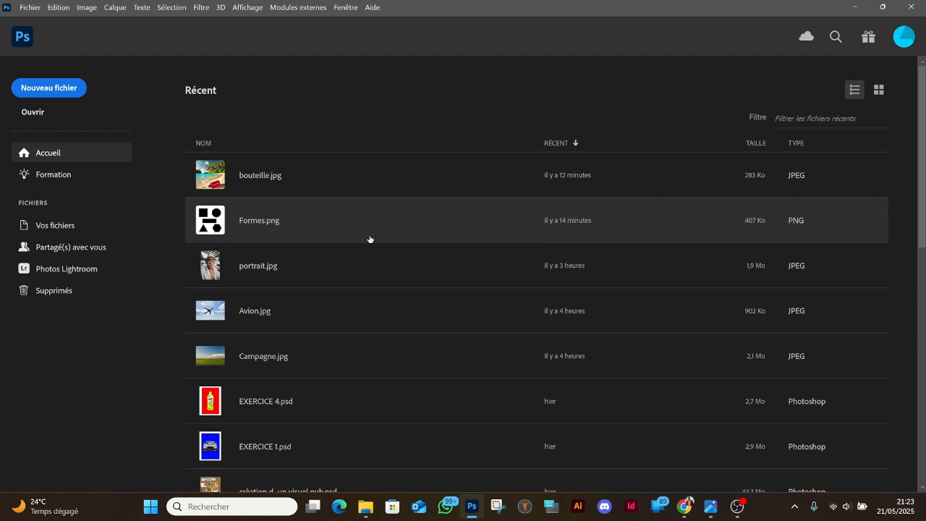
# Step: Open portrait.jpg from the images src folder
pyautogui.click(34, 113)
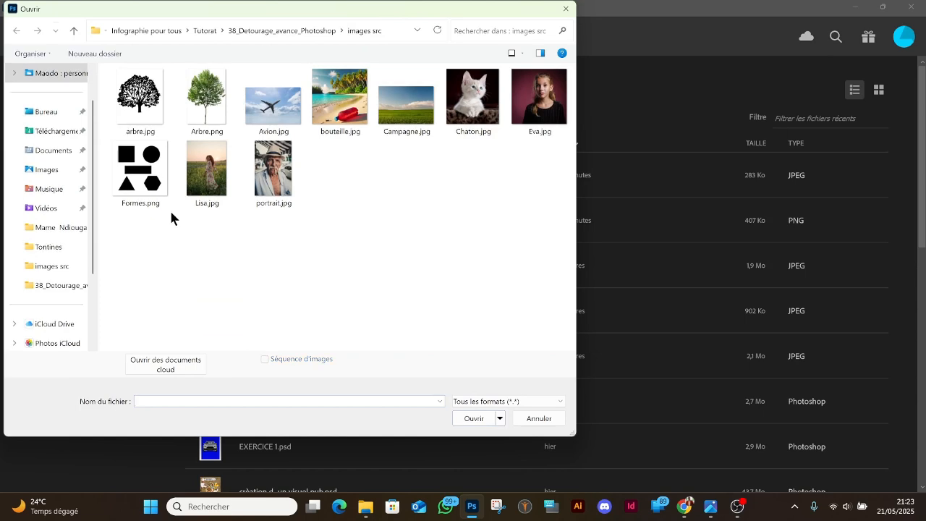
pyautogui.click(275, 173)
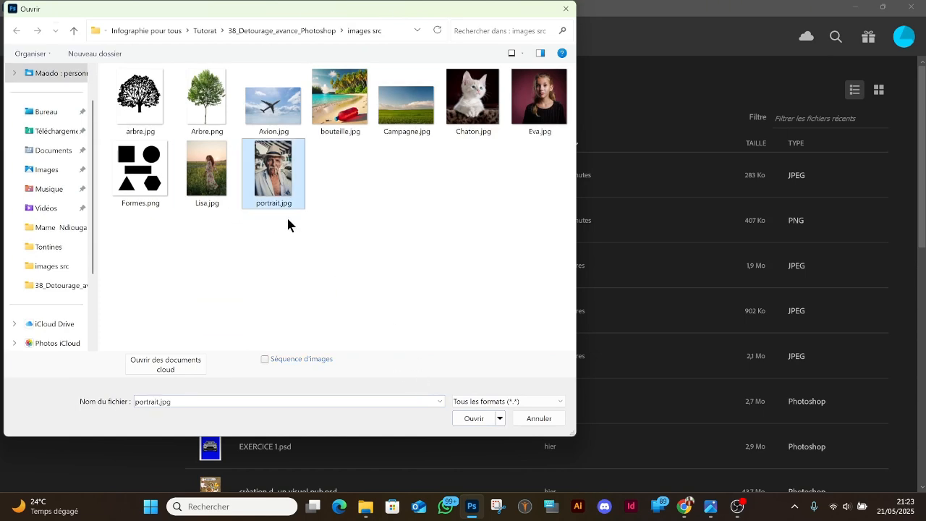
pyautogui.click(474, 419)
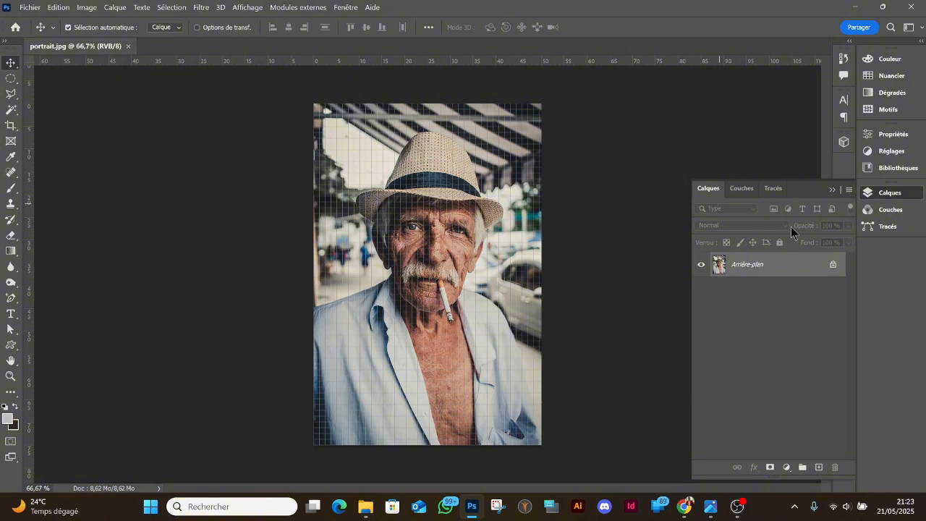
# Step: Collapse the layers list and turn off the extras to hide the grid over the portrait
pyautogui.click(869, 194)
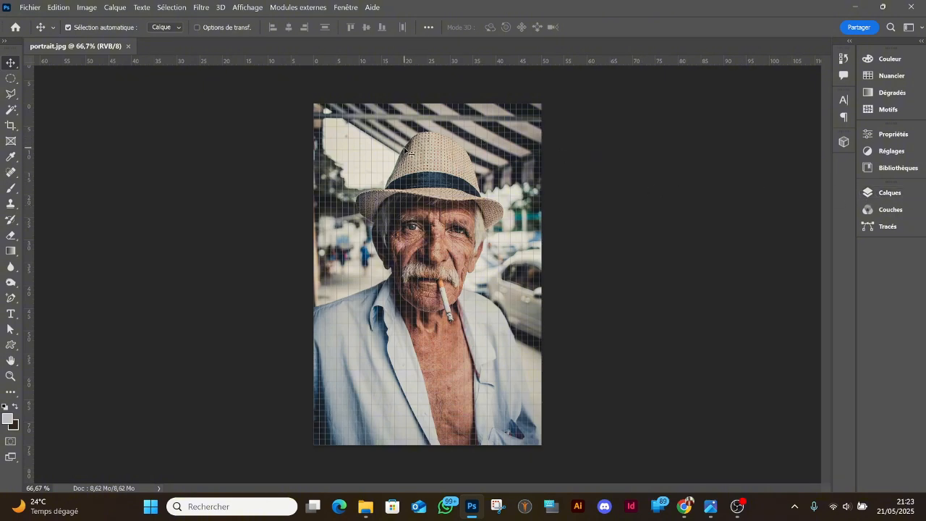
pyautogui.click(239, 9)
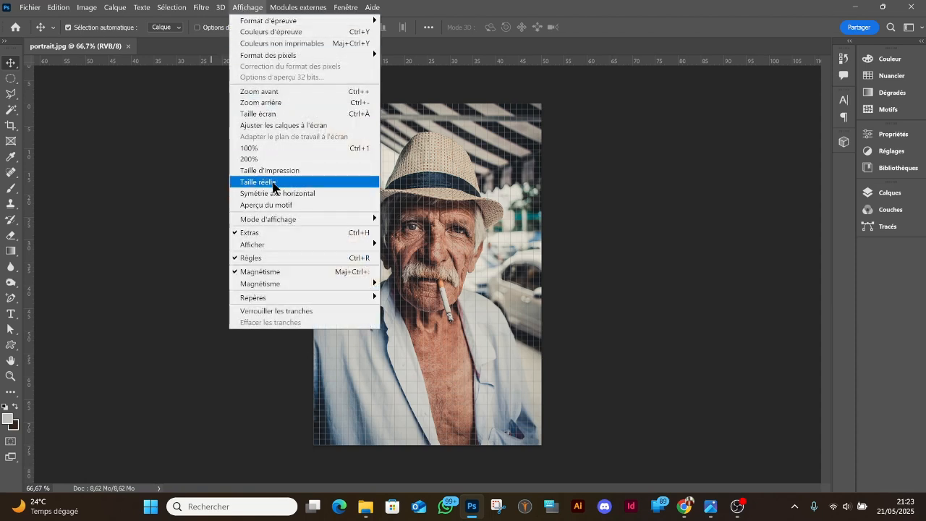
pyautogui.click(261, 232)
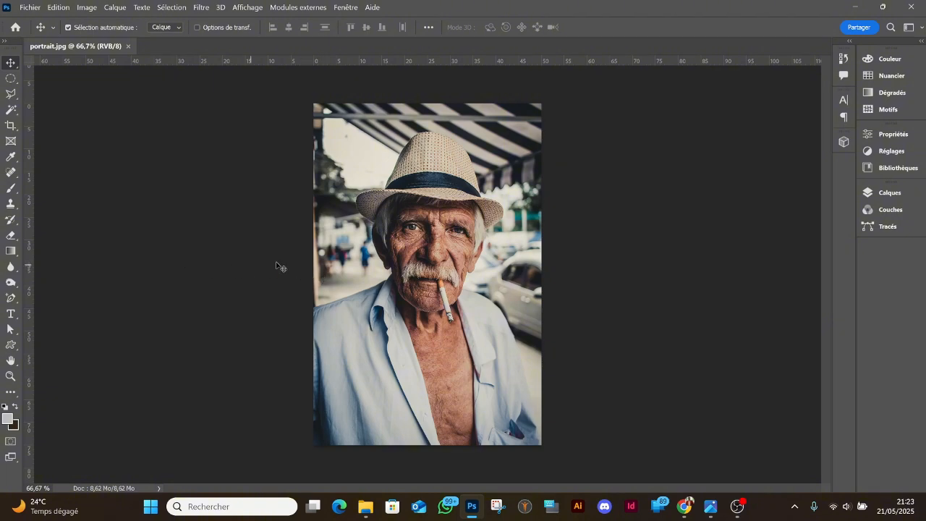
# Step: Display the portrait's layers and start a Plage de couleurs selection with its preview set to Sans
pyautogui.click(180, 10)
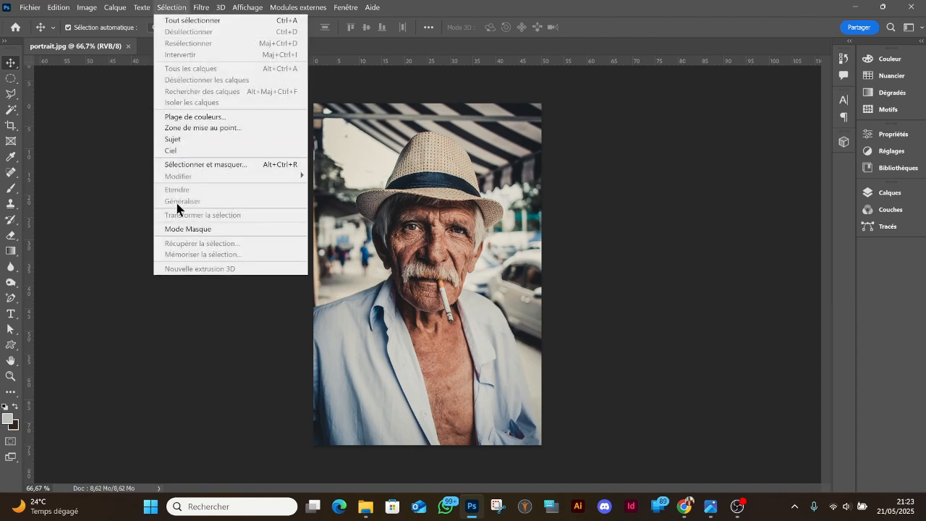
pyautogui.click(658, 214)
pyautogui.click(879, 191)
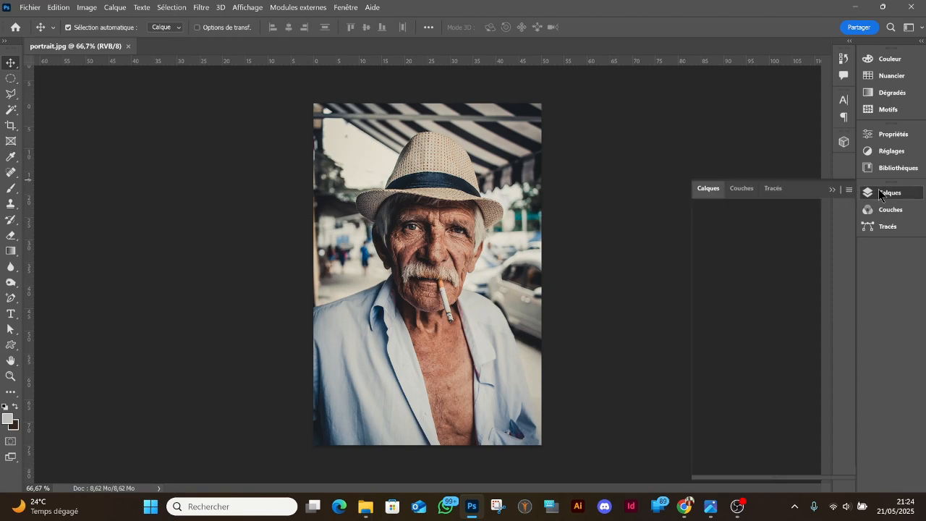
pyautogui.click(165, 10)
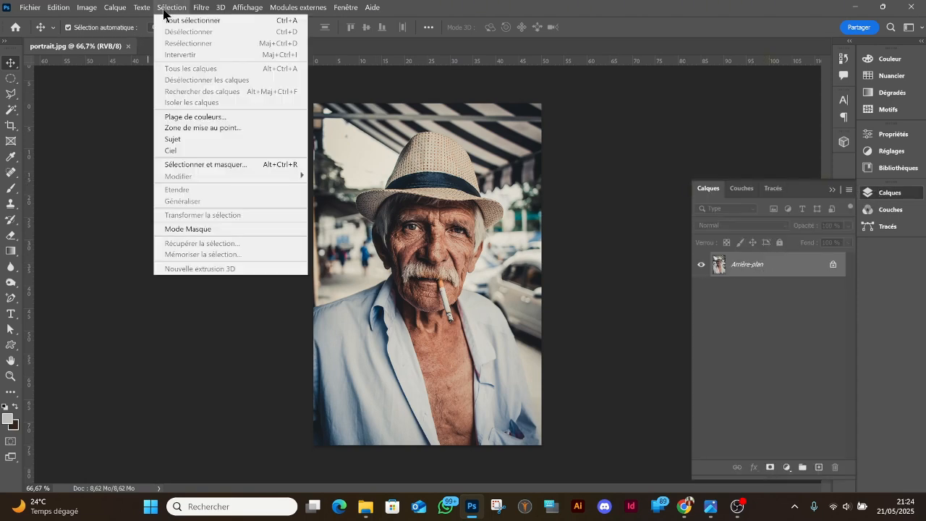
pyautogui.click(200, 120)
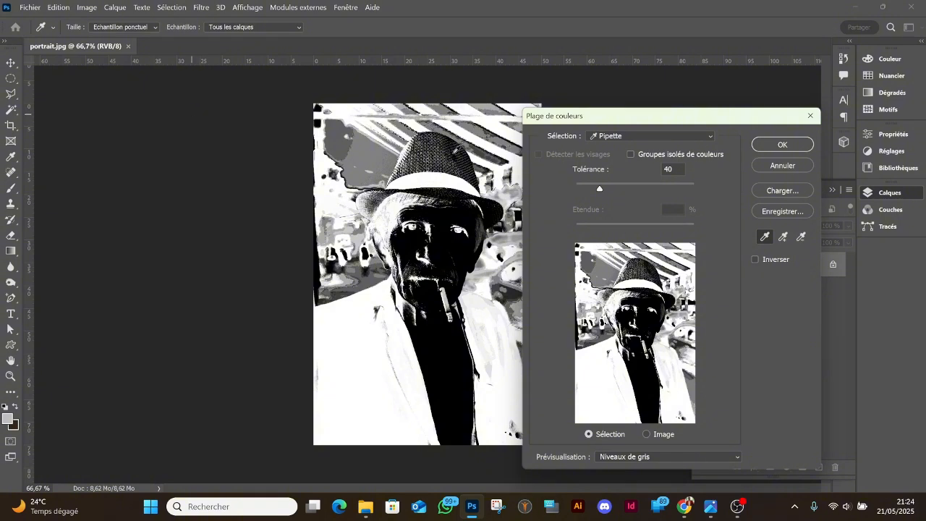
pyautogui.moveTo(576, 119); pyautogui.dragTo(574, 91)
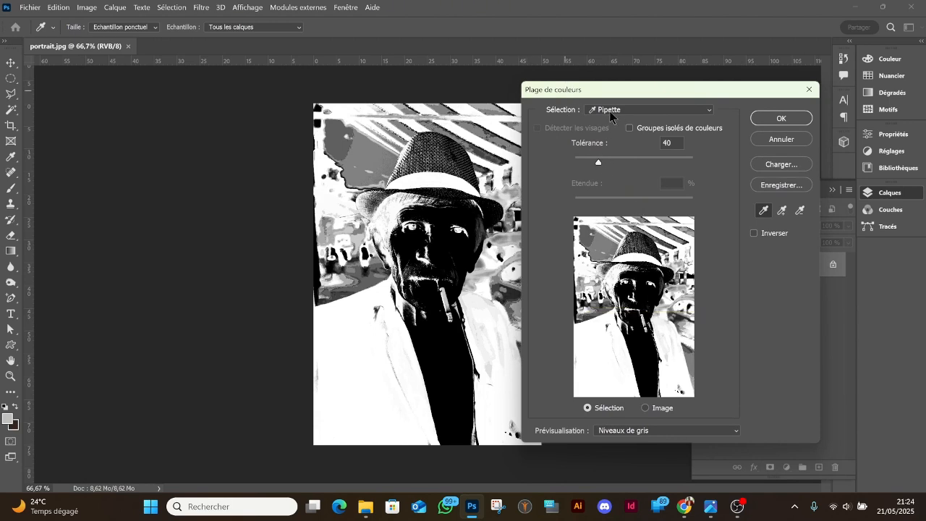
pyautogui.click(619, 432)
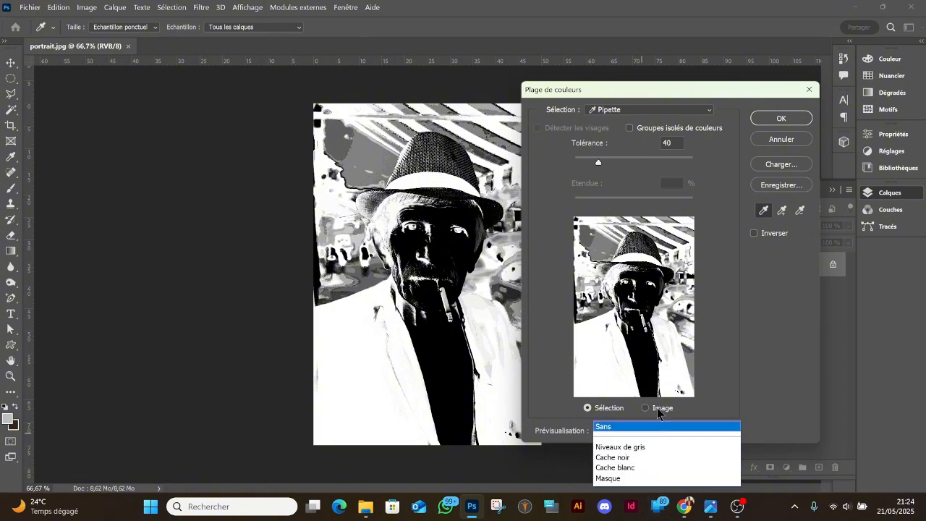
pyautogui.click(699, 432)
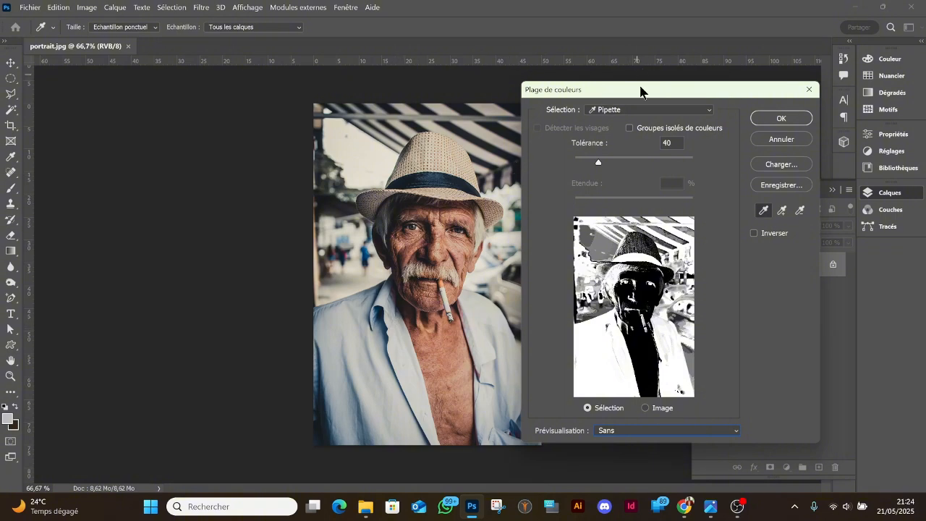
# Step: Try the Rouges preset as the color range, and switch the selection to Coloration de la peau
pyautogui.click(636, 110)
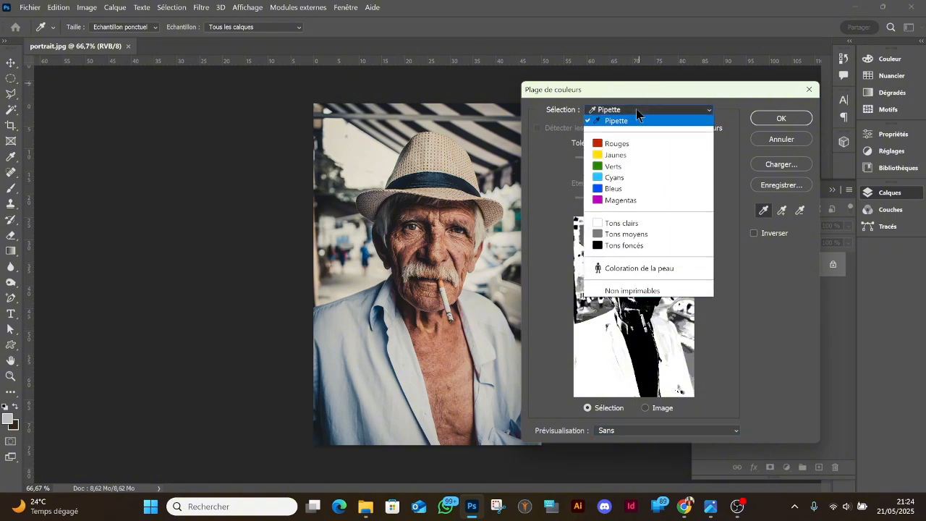
pyautogui.click(624, 143)
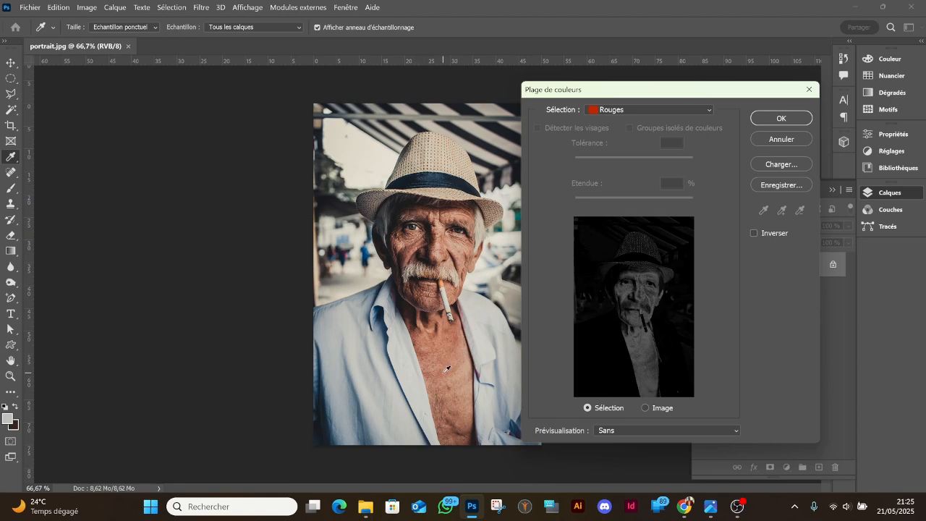
pyautogui.click(701, 111)
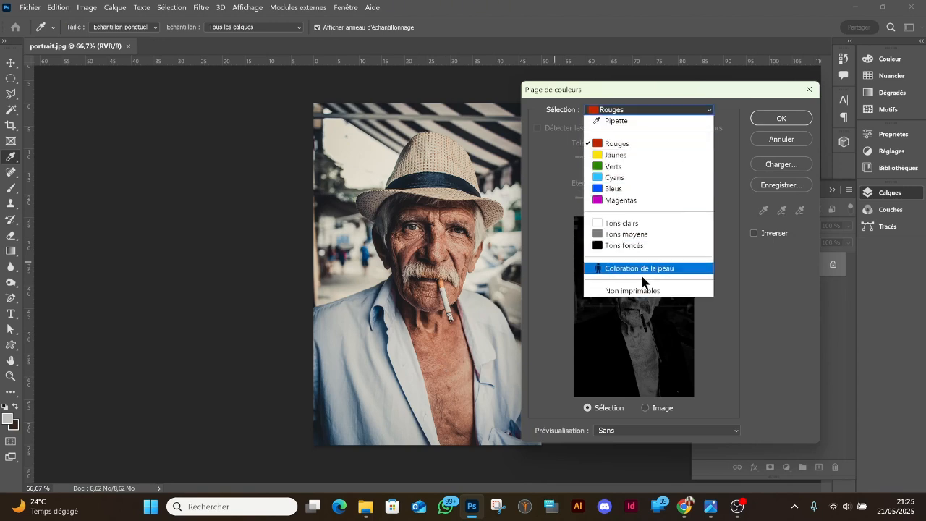
pyautogui.click(641, 271)
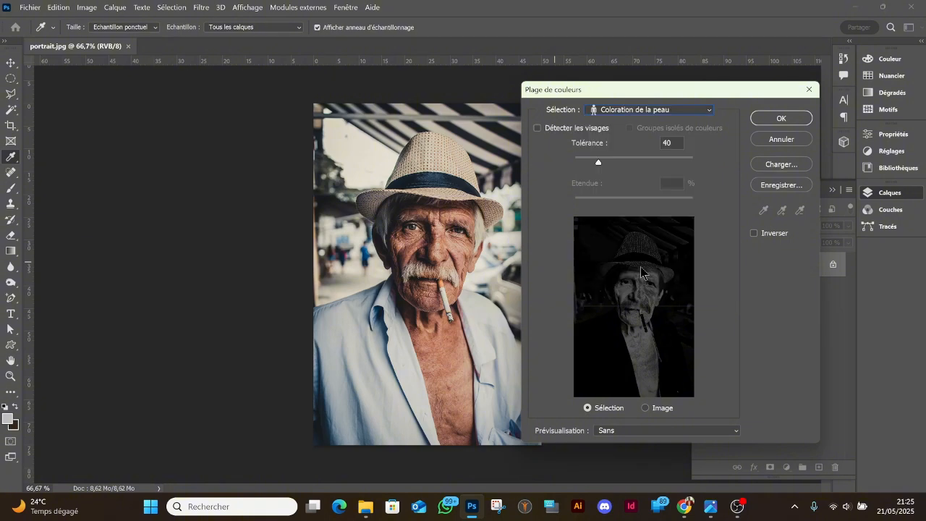
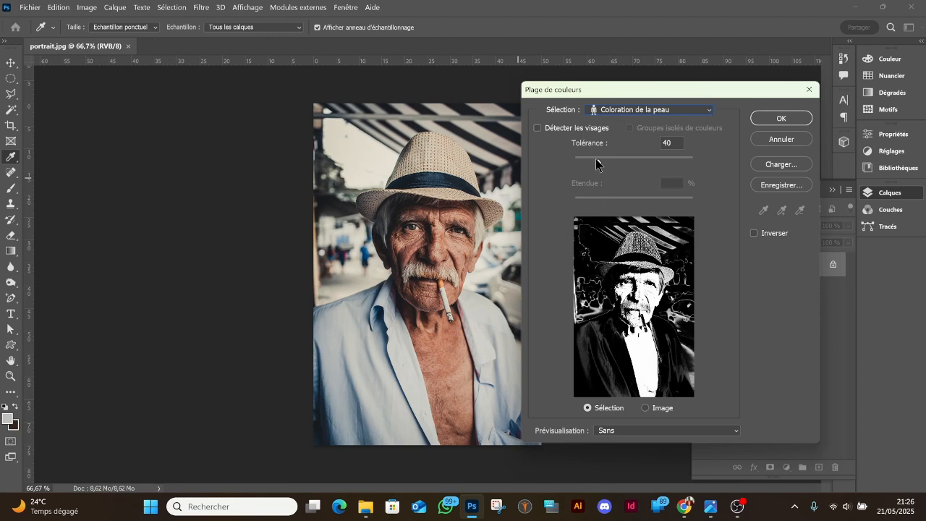
# Step: Test the skin tone range with tolerances of 55, 73 and 10
pyautogui.moveTo(597, 161); pyautogui.dragTo(608, 162)
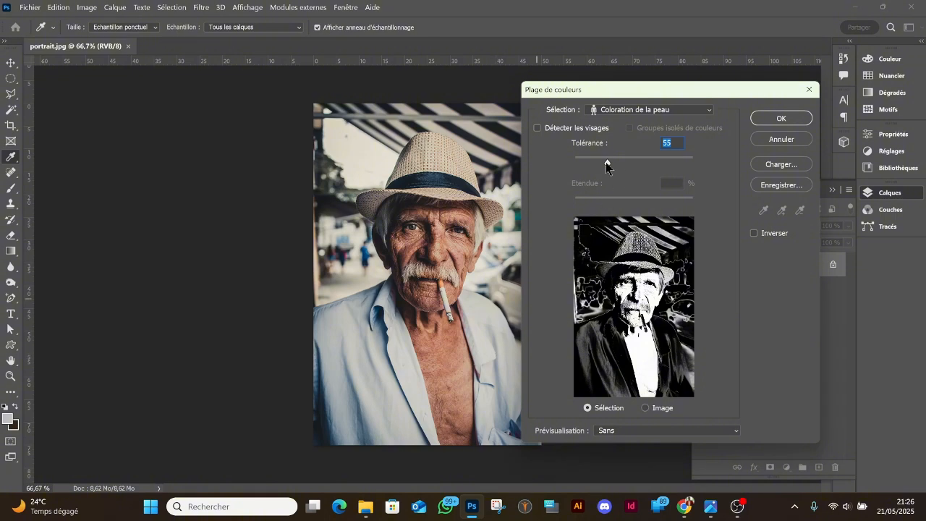
pyautogui.moveTo(608, 162); pyautogui.dragTo(619, 162)
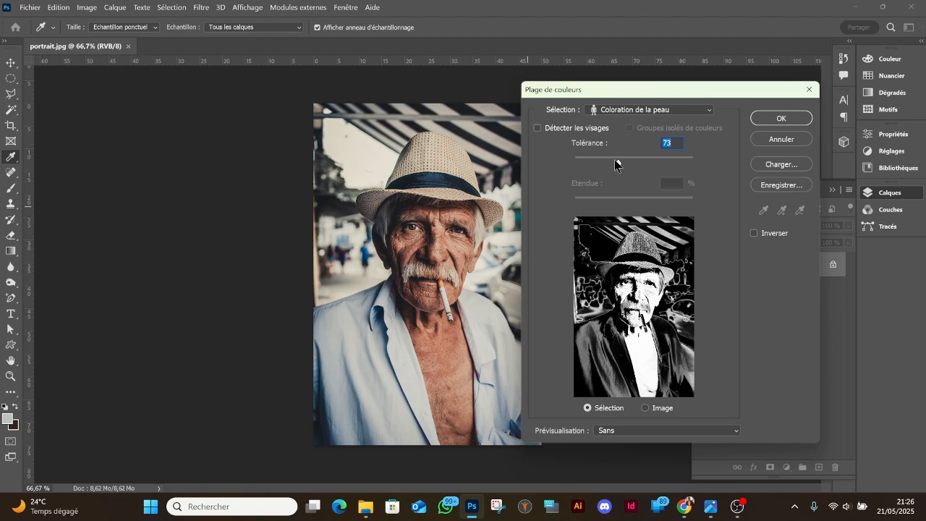
pyautogui.moveTo(618, 162); pyautogui.dragTo(581, 161)
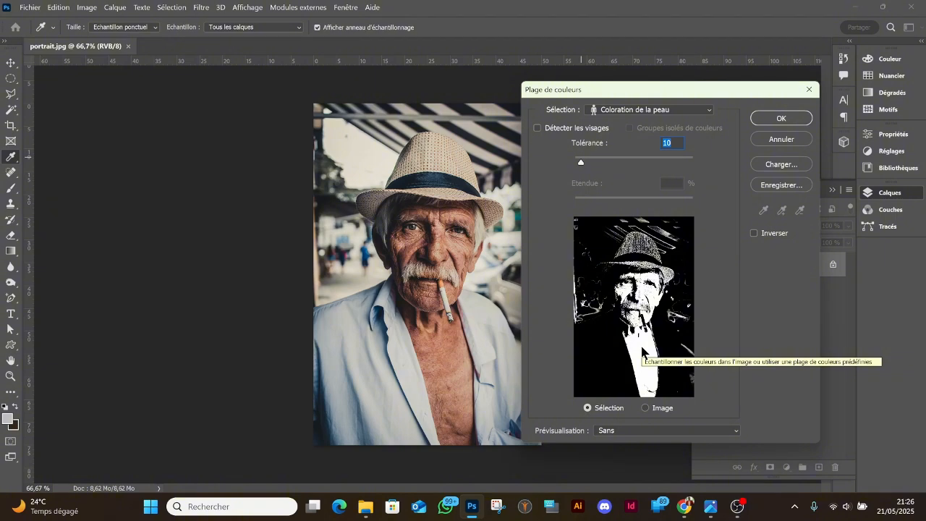
# Step: Switch the color range to Pipette, sample the man's light blue shirt and set the tolerance to 37
pyautogui.click(643, 110)
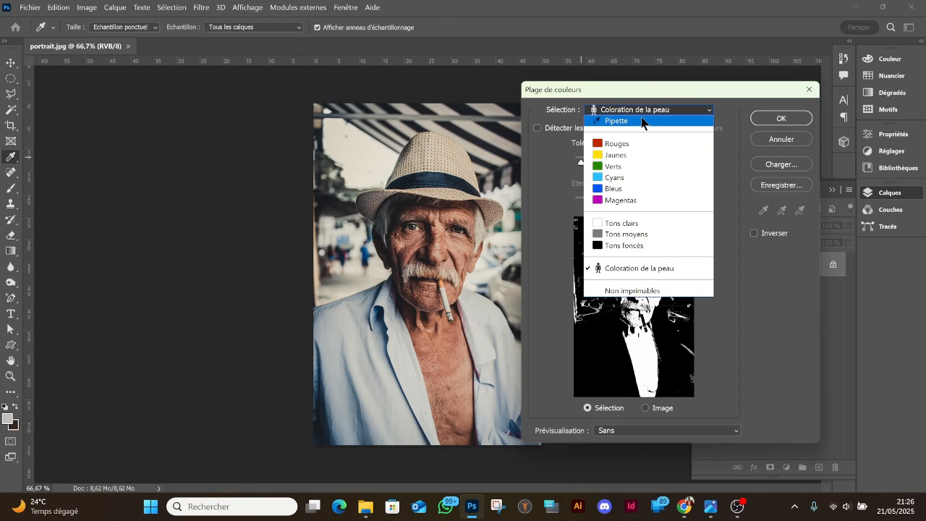
pyautogui.click(642, 121)
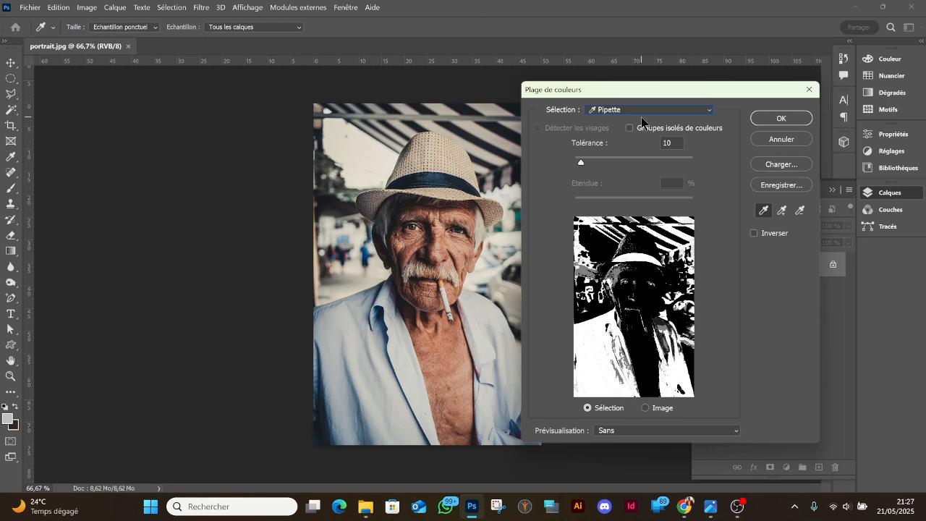
pyautogui.click(349, 335)
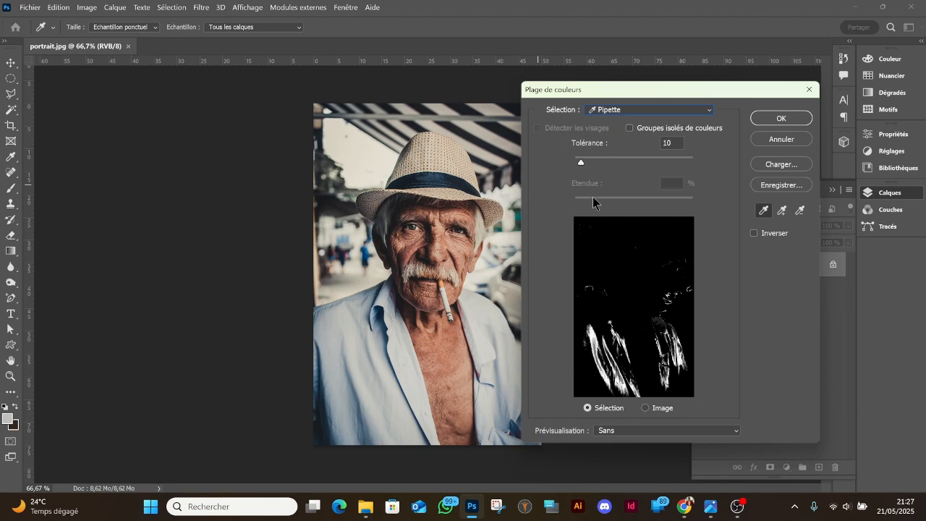
pyautogui.moveTo(581, 161); pyautogui.dragTo(597, 169)
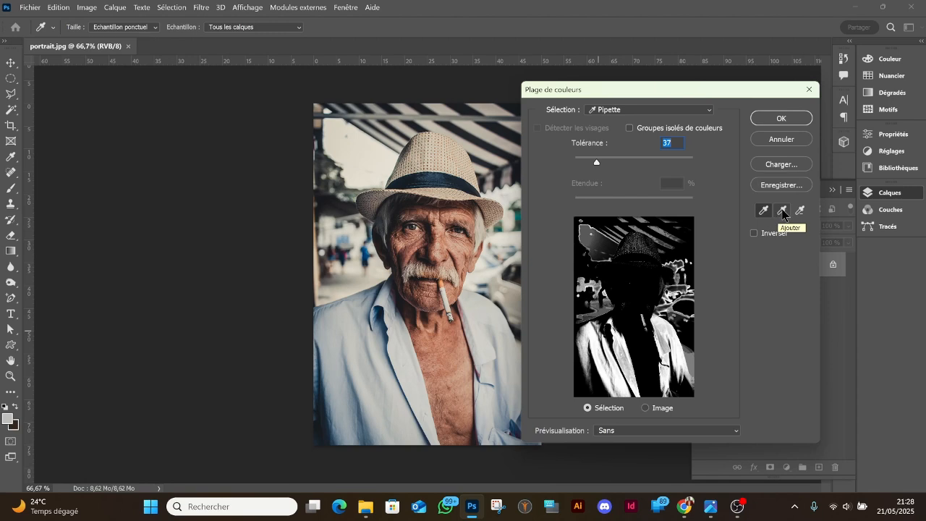
# Step: Add the shirt's remaining shades and dark patches to the color range with the Ajouter eyedropper, and apply the selection
pyautogui.click(783, 211)
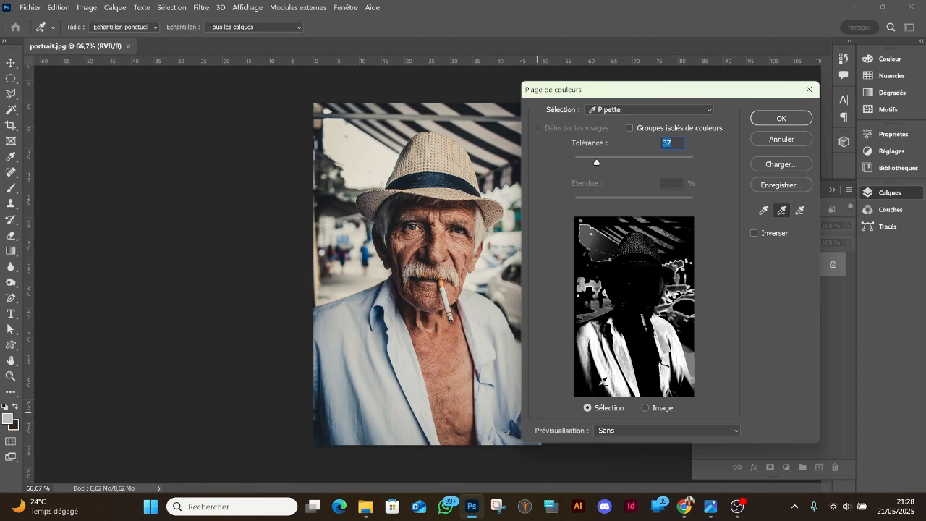
pyautogui.click(361, 428)
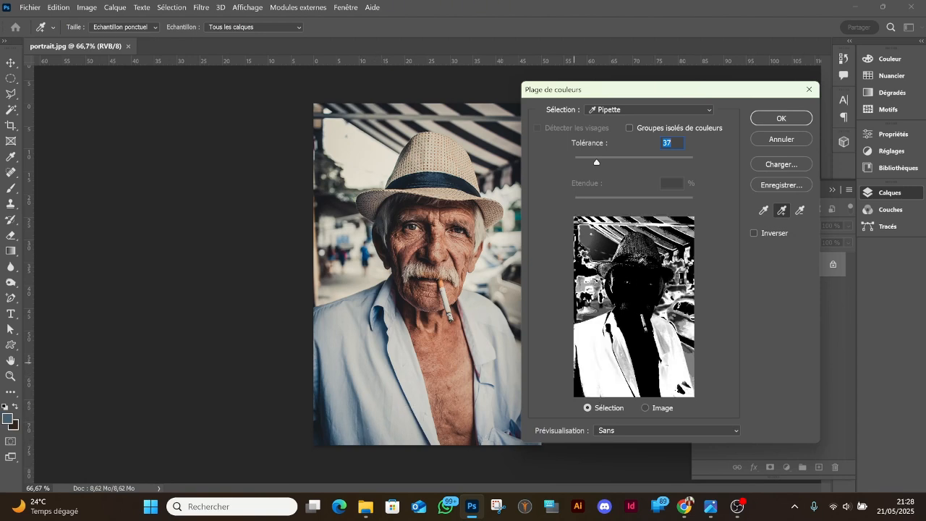
pyautogui.click(329, 415)
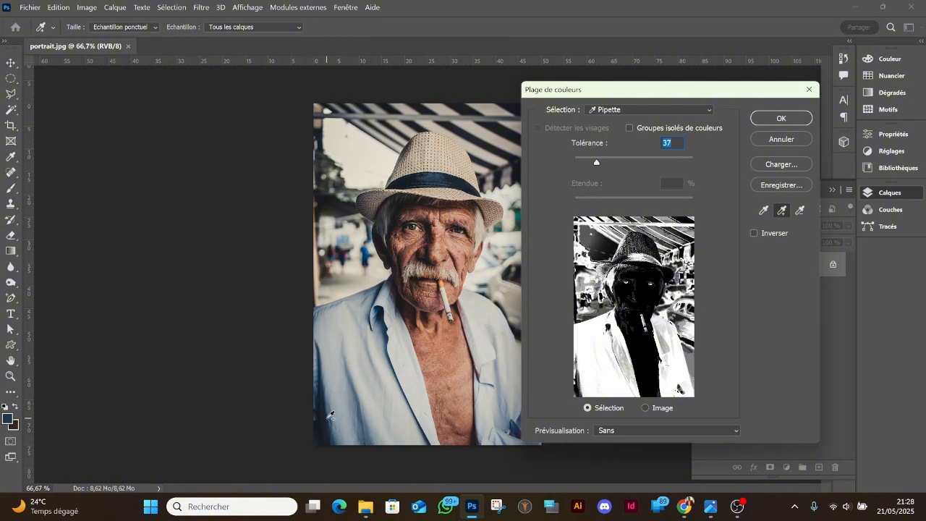
pyautogui.click(326, 424)
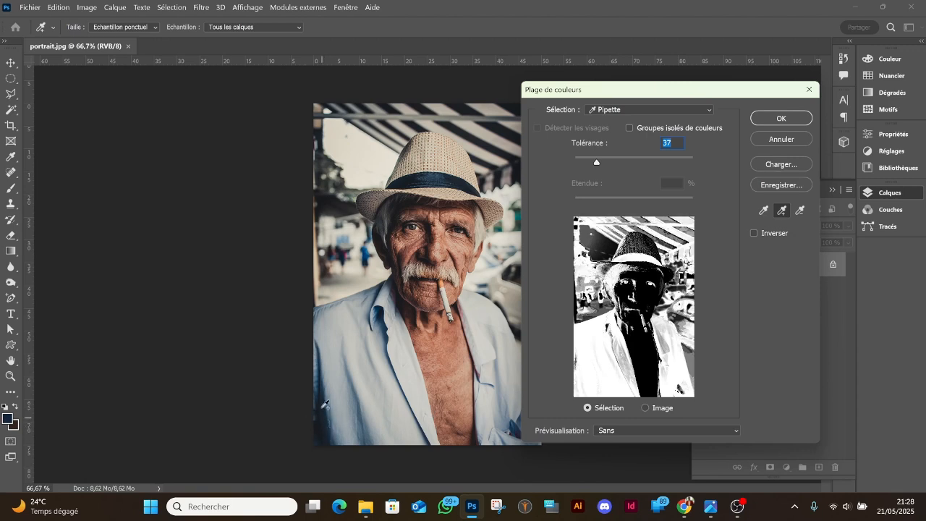
pyautogui.click(323, 362)
pyautogui.click(683, 389)
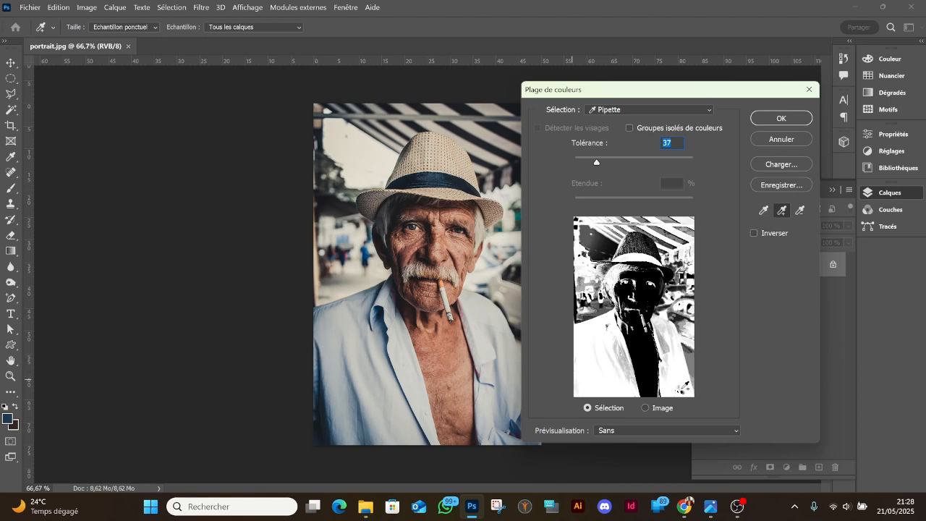
pyautogui.click(682, 391)
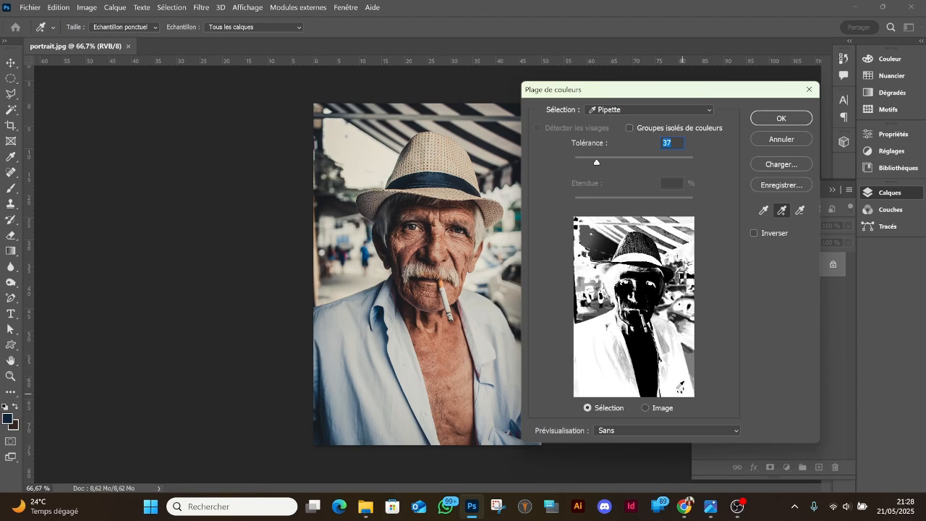
pyautogui.click(607, 328)
pyautogui.click(684, 391)
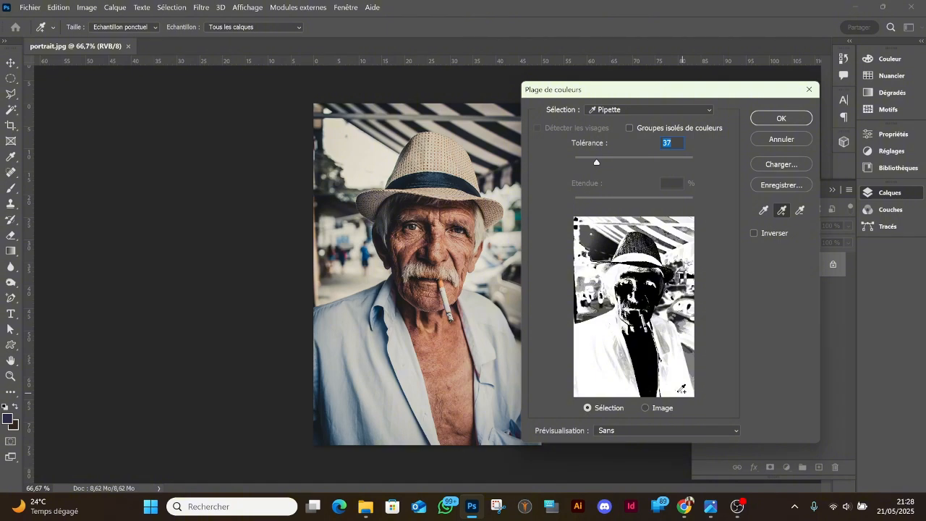
pyautogui.click(681, 390)
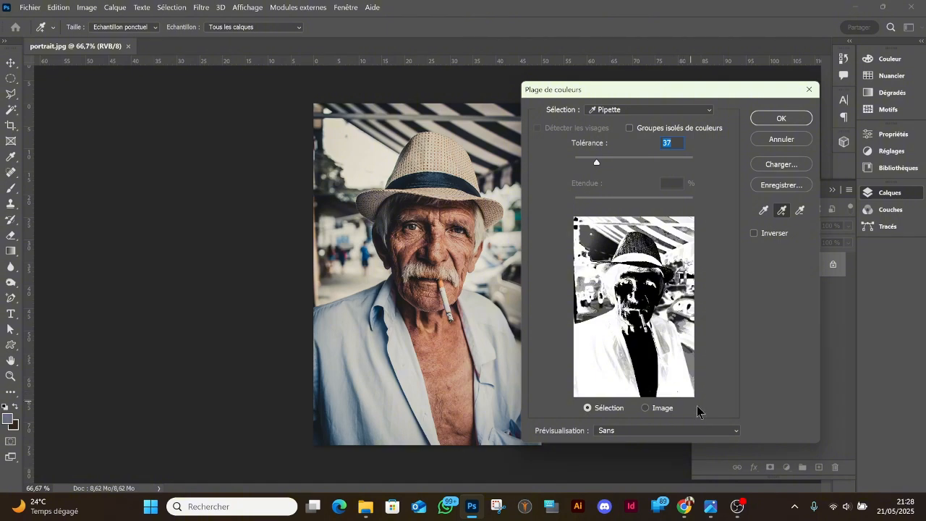
pyautogui.click(680, 391)
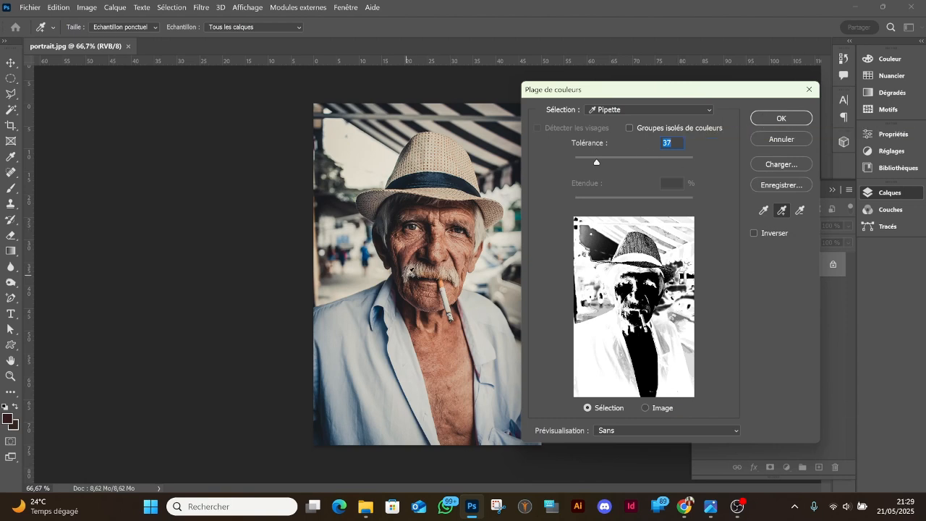
pyautogui.click(797, 122)
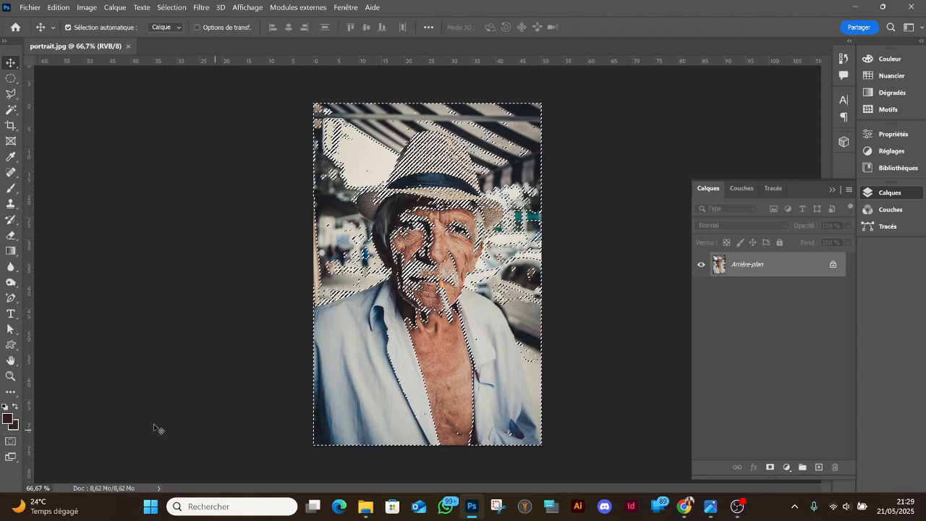
# Step: Consult the tutorial announcement's programme, return to Photoshop and show the portrait selection as a quick mask
pyautogui.click(714, 511)
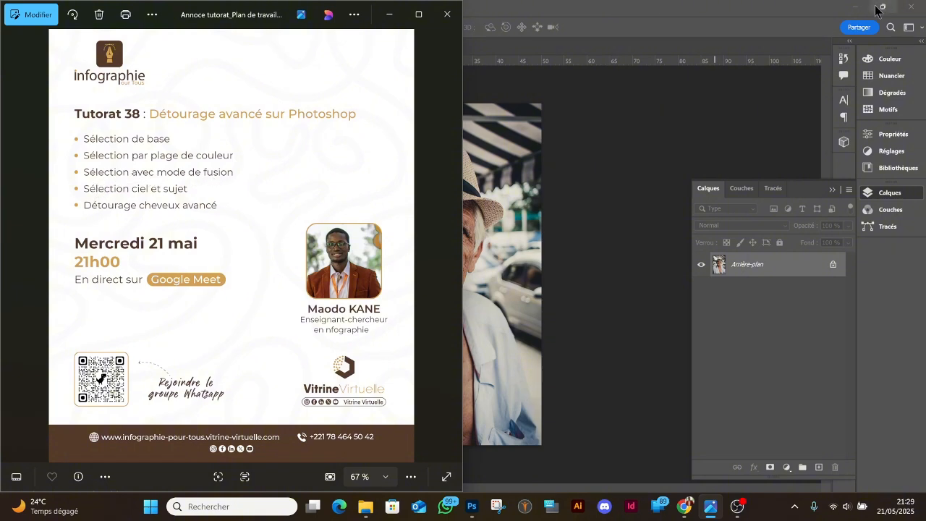
pyautogui.click(739, 6)
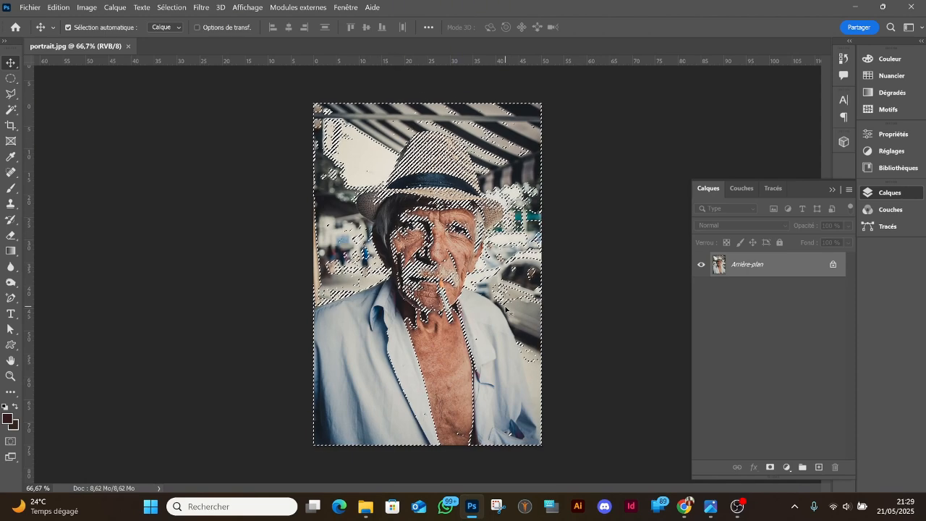
pyautogui.click(11, 443)
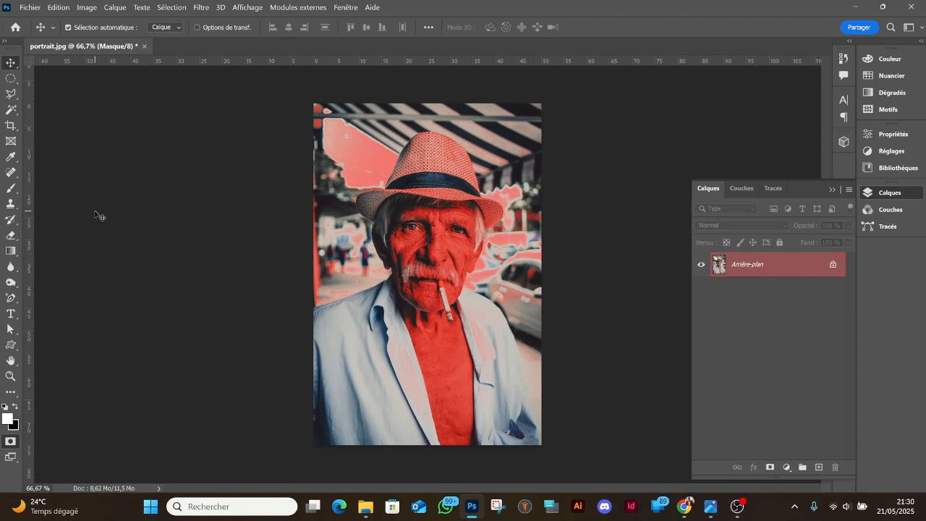
# Step: Activate the Brush tool for retouching the quick mask, and check the tutorial announcement before returning to the portrait
pyautogui.click(9, 192)
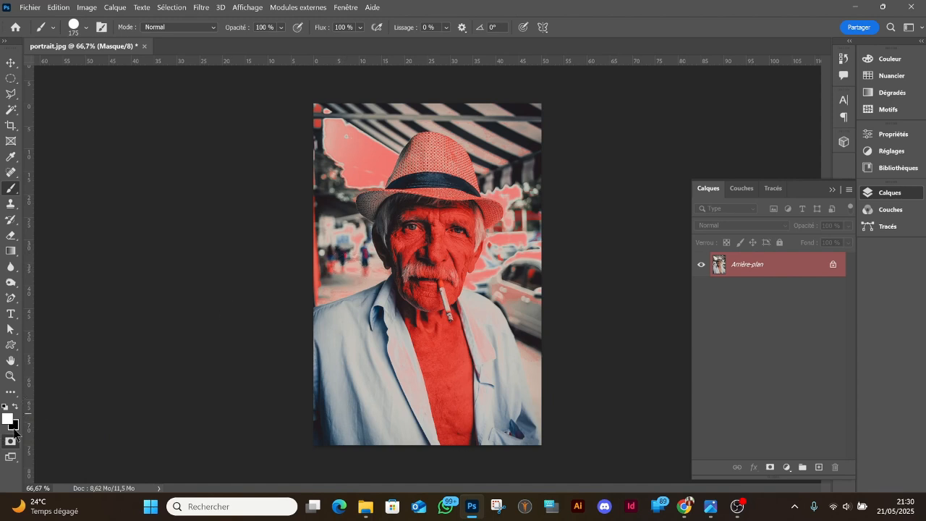
pyautogui.click(710, 506)
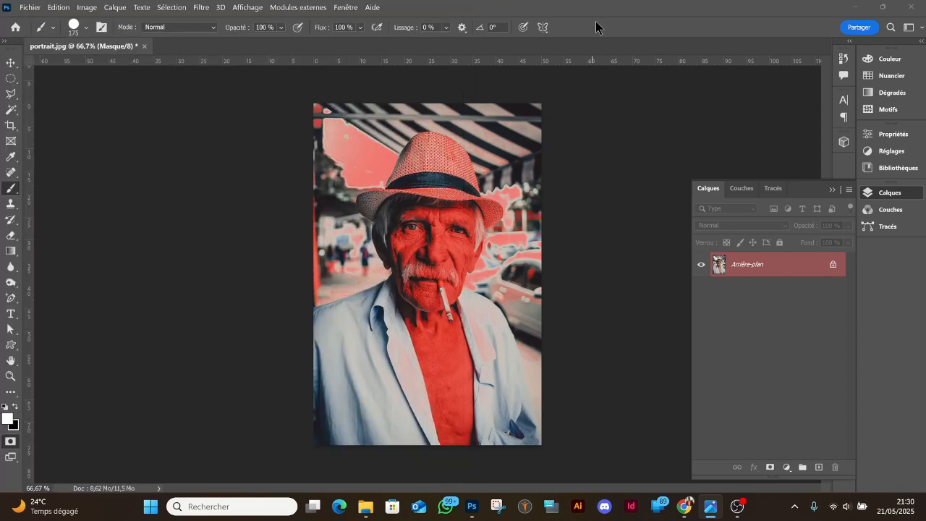
pyautogui.click(600, 25)
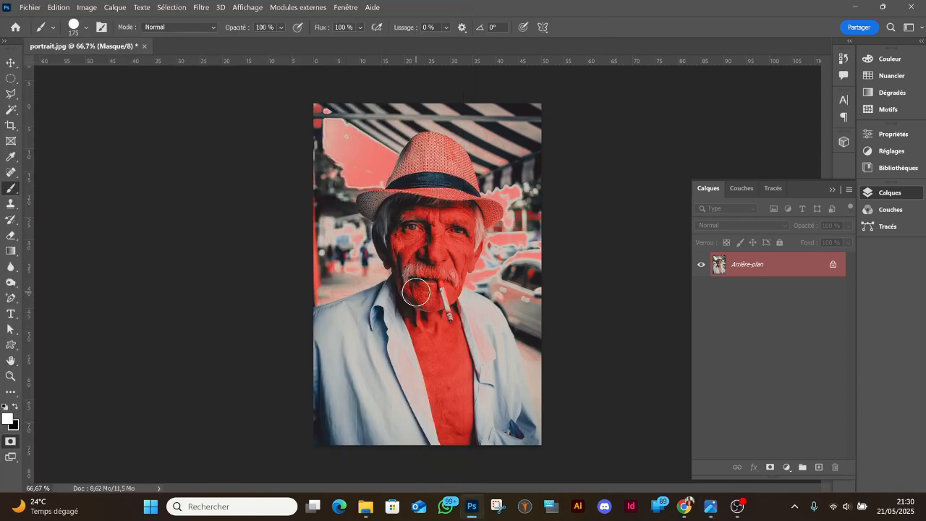
pyautogui.scroll(2, 399, 283)
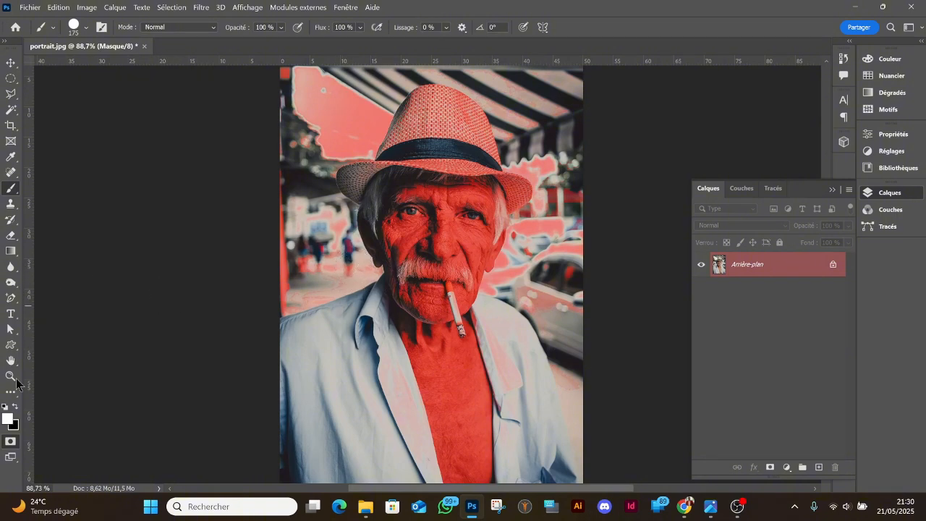
pyautogui.click(14, 427)
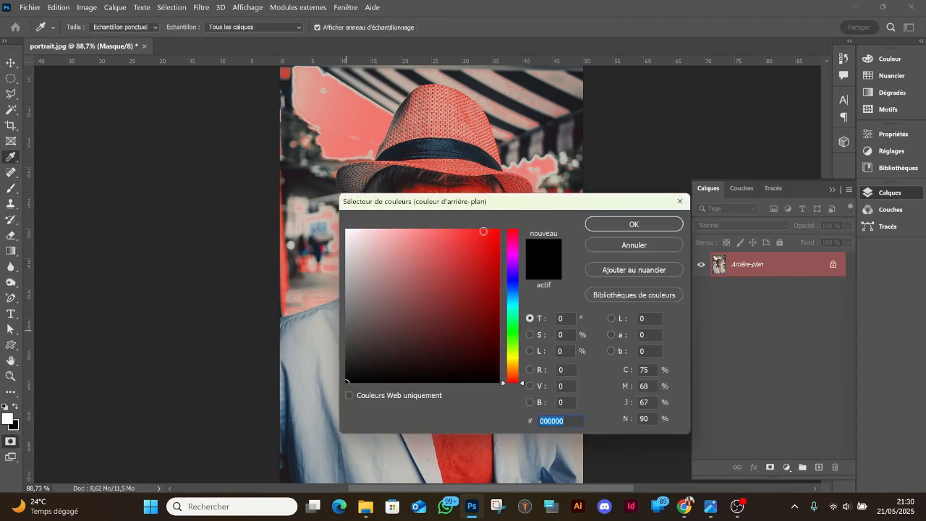
pyautogui.press('Escape')
pyautogui.press('b')
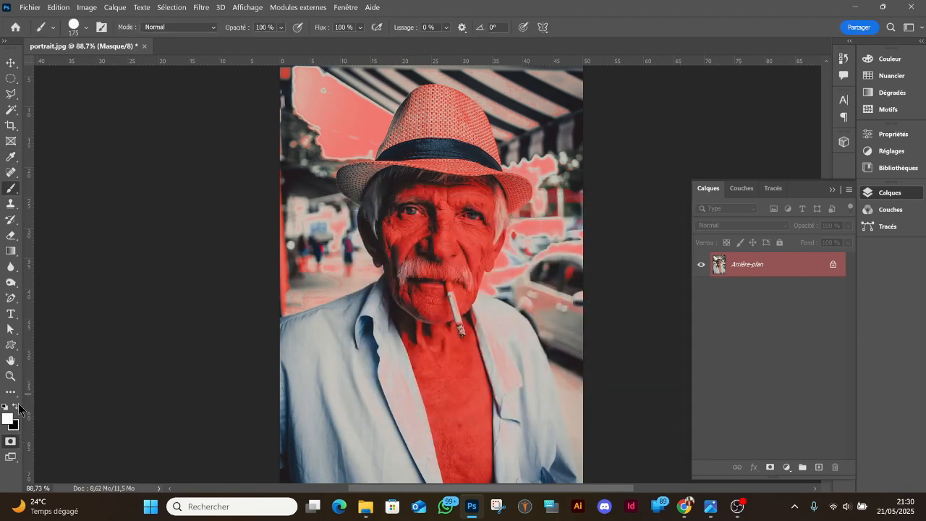
# Step: Make black the foreground colour and paint the blurred street on the man's left-hand side of the picture into the quick mask
pyautogui.click(16, 407)
pyautogui.moveTo(341, 264); pyautogui.dragTo(295, 294)
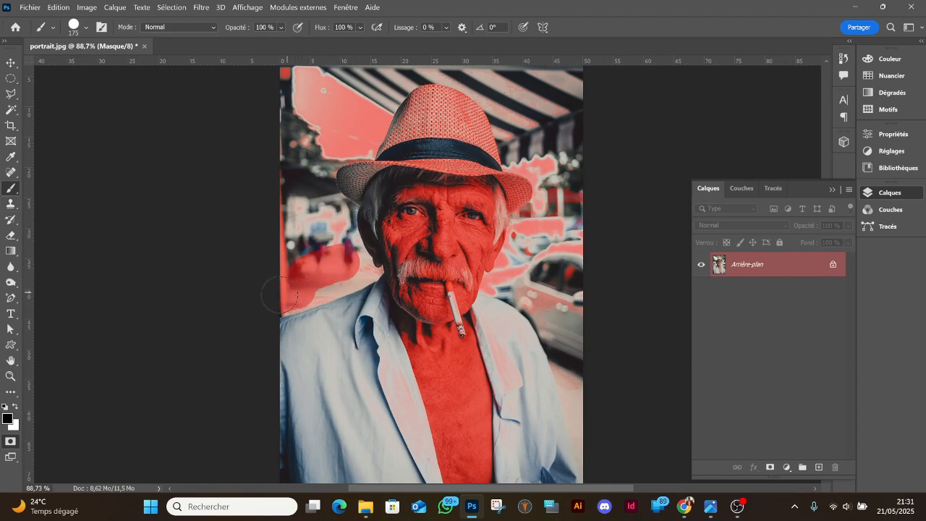
pyautogui.moveTo(297, 259)
pyautogui.mouseDown()
pyautogui.moveTo(321, 233)
pyautogui.moveTo(331, 240)
pyautogui.moveTo(335, 224)
pyautogui.moveTo(291, 185)
pyautogui.moveTo(313, 123)
pyautogui.mouseUp()
pyautogui.scroll(2, 312, 155)
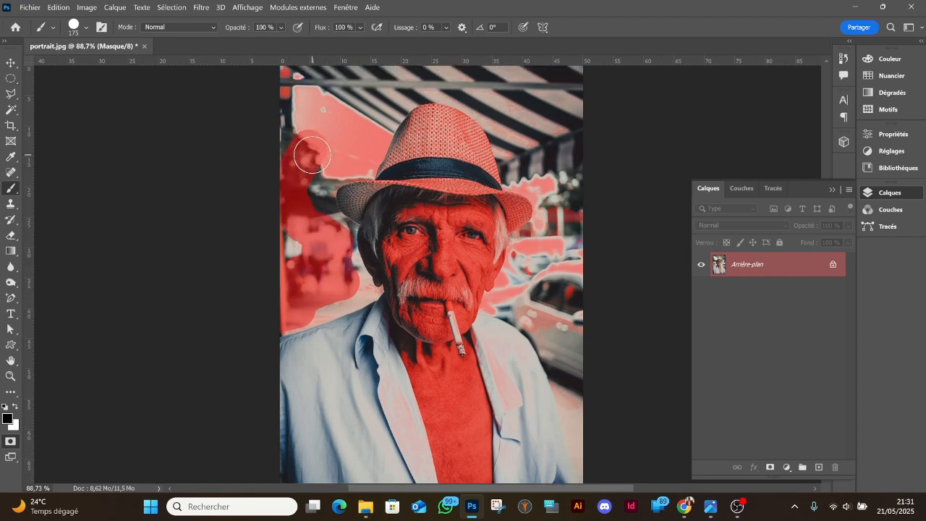
pyautogui.scroll(5, 312, 155)
# Step: Paint the striped awning, the bright sky, the hat and the upper background fully into the quick mask
pyautogui.moveTo(308, 214)
pyautogui.mouseDown()
pyautogui.moveTo(295, 140)
pyautogui.moveTo(347, 153)
pyautogui.moveTo(435, 137)
pyautogui.moveTo(529, 152)
pyautogui.mouseUp()
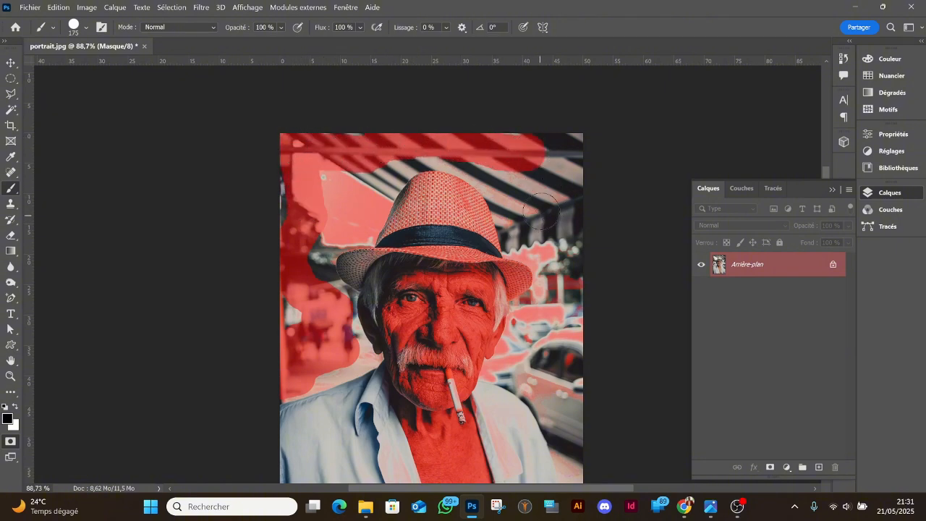
pyautogui.moveTo(537, 209)
pyautogui.mouseDown()
pyautogui.moveTo(577, 157)
pyautogui.moveTo(542, 135)
pyautogui.mouseUp()
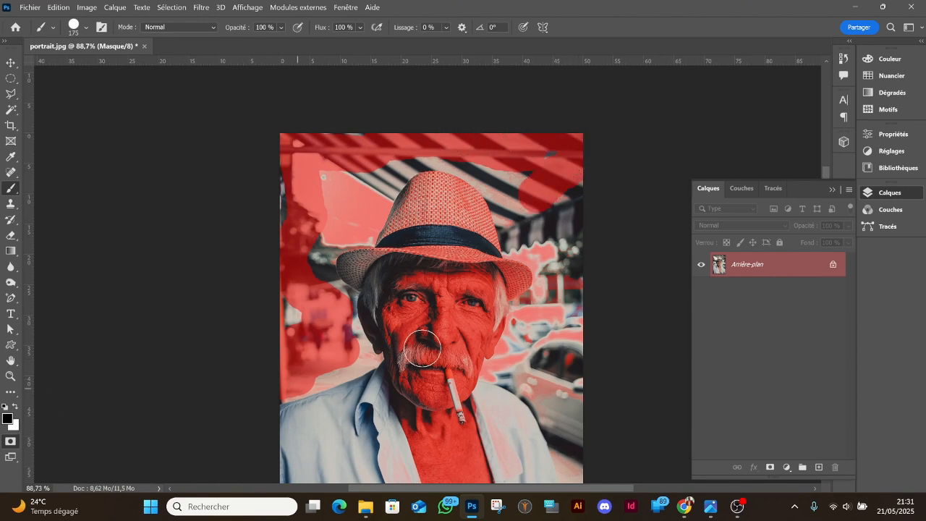
pyautogui.moveTo(533, 198)
pyautogui.mouseDown()
pyautogui.moveTo(565, 151)
pyautogui.moveTo(533, 166)
pyautogui.moveTo(525, 183)
pyautogui.moveTo(463, 154)
pyautogui.moveTo(419, 149)
pyautogui.moveTo(495, 194)
pyautogui.moveTo(413, 197)
pyautogui.moveTo(436, 175)
pyautogui.moveTo(488, 173)
pyautogui.moveTo(352, 187)
pyautogui.moveTo(316, 176)
pyautogui.mouseUp()
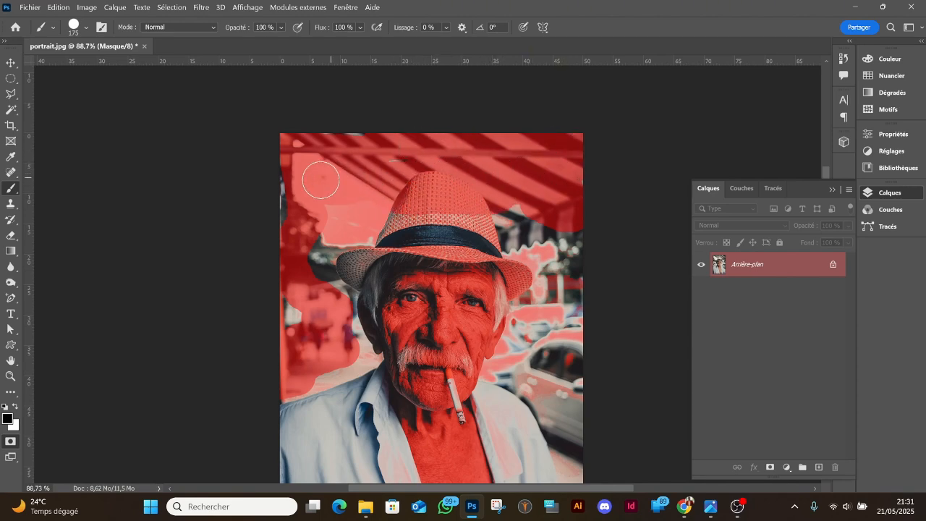
pyautogui.moveTo(427, 216)
pyautogui.mouseDown()
pyautogui.moveTo(514, 226)
pyautogui.moveTo(533, 256)
pyautogui.moveTo(527, 287)
pyautogui.moveTo(507, 314)
pyautogui.moveTo(508, 247)
pyautogui.moveTo(456, 268)
pyautogui.moveTo(394, 268)
pyautogui.moveTo(461, 253)
pyautogui.moveTo(401, 251)
pyautogui.moveTo(374, 285)
pyautogui.moveTo(380, 305)
pyautogui.moveTo(370, 313)
pyautogui.moveTo(383, 258)
pyautogui.moveTo(499, 297)
pyautogui.moveTo(361, 297)
pyautogui.moveTo(431, 314)
pyautogui.moveTo(423, 362)
pyautogui.moveTo(363, 319)
pyautogui.moveTo(355, 258)
pyautogui.moveTo(322, 254)
pyautogui.moveTo(397, 239)
pyautogui.moveTo(482, 247)
pyautogui.moveTo(369, 229)
pyautogui.moveTo(527, 251)
pyautogui.moveTo(570, 235)
pyautogui.moveTo(551, 283)
pyautogui.moveTo(539, 253)
pyautogui.moveTo(577, 173)
pyautogui.moveTo(335, 187)
pyautogui.mouseUp()
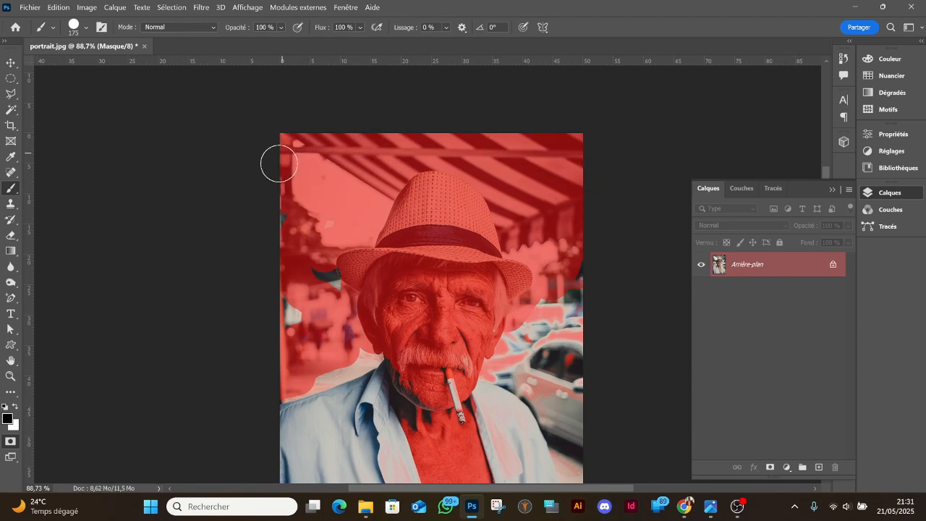
# Step: Mask the remaining gaps above the left shoulder and the street with the parked car right of the face
pyautogui.scroll(-1, 294, 295)
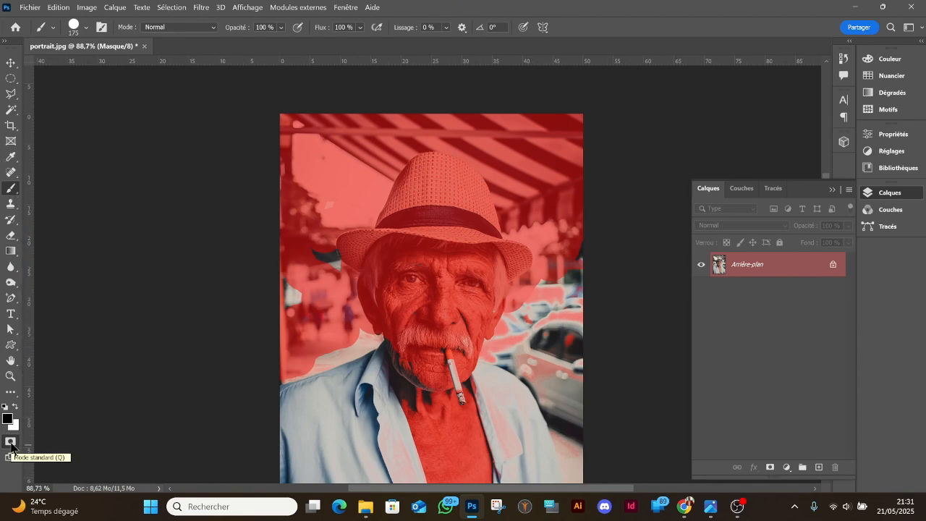
pyautogui.scroll(-1, 386, 264)
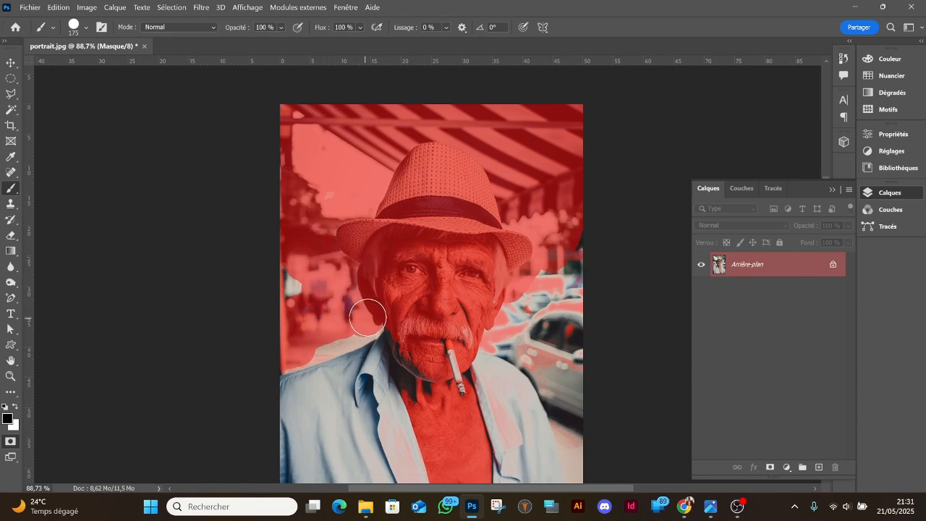
pyautogui.moveTo(368, 317)
pyautogui.mouseDown()
pyautogui.moveTo(289, 351)
pyautogui.moveTo(293, 259)
pyautogui.moveTo(283, 278)
pyautogui.moveTo(302, 308)
pyautogui.moveTo(329, 324)
pyautogui.moveTo(344, 334)
pyautogui.mouseUp()
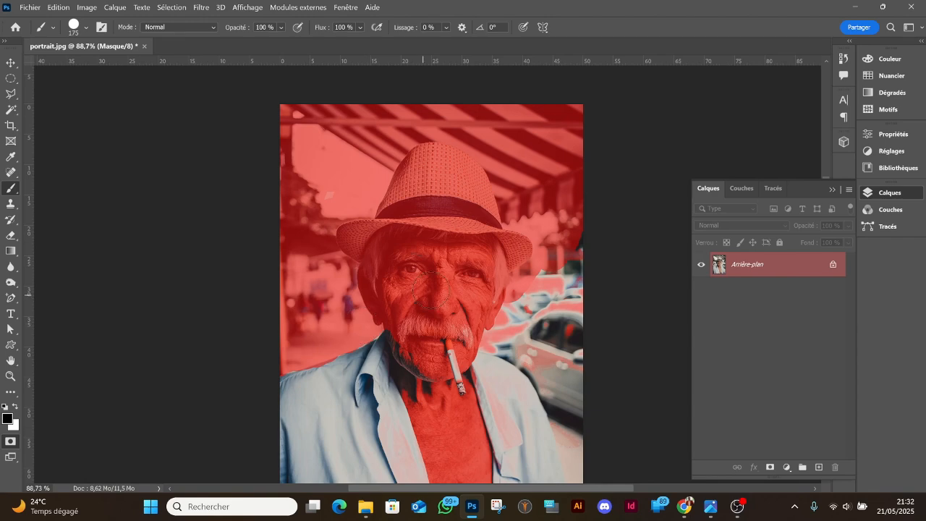
pyautogui.moveTo(576, 217)
pyautogui.mouseDown()
pyautogui.moveTo(553, 293)
pyautogui.moveTo(572, 257)
pyautogui.moveTo(515, 230)
pyautogui.moveTo(499, 257)
pyautogui.moveTo(567, 309)
pyautogui.moveTo(543, 208)
pyautogui.mouseUp()
pyautogui.scroll(-3, 574, 306)
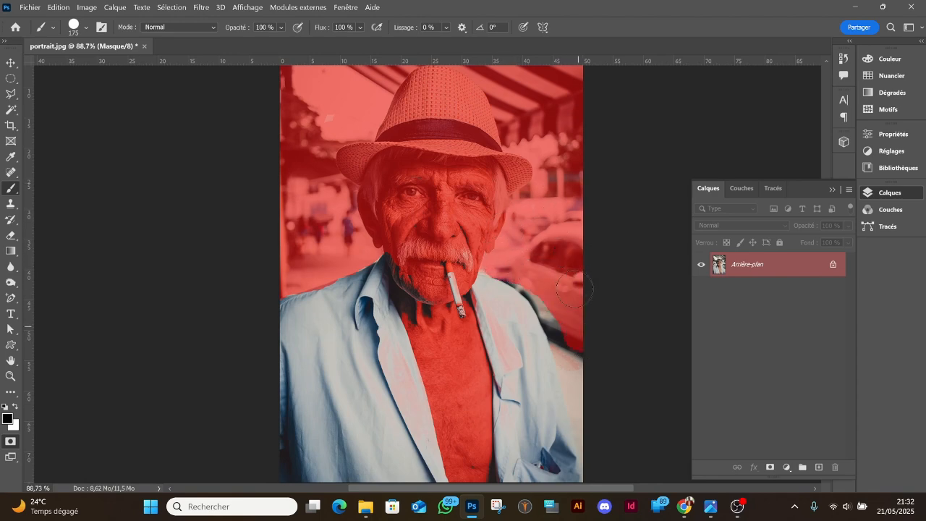
# Step: Mask the background along the shirt's right edge, plus the cigarette and the shadows around the chin and neck
pyautogui.scroll(-3, 574, 288)
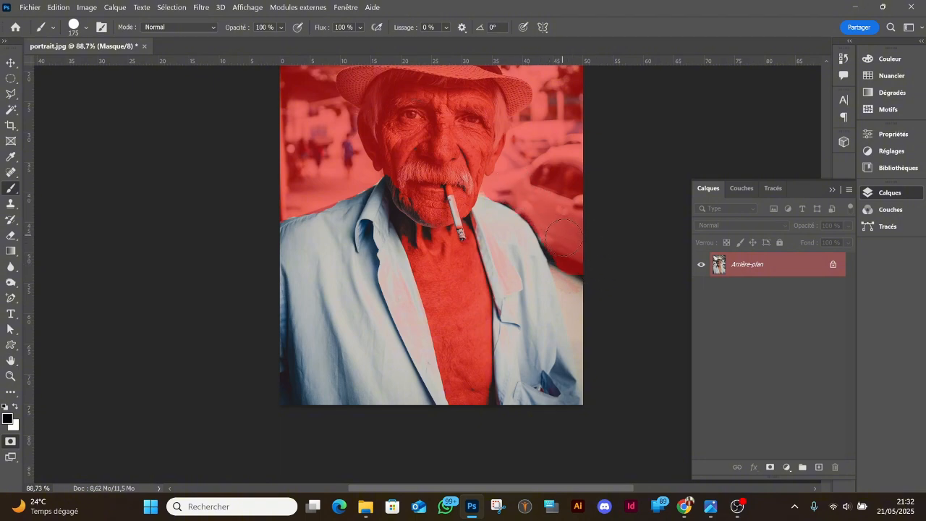
pyautogui.moveTo(567, 246)
pyautogui.mouseDown()
pyautogui.moveTo(603, 412)
pyautogui.moveTo(561, 234)
pyautogui.mouseUp()
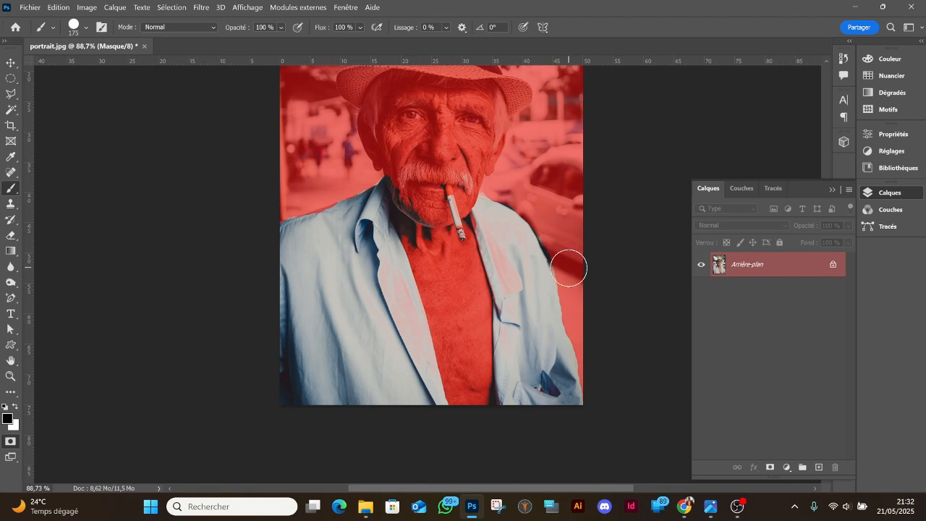
pyautogui.moveTo(569, 268)
pyautogui.mouseDown()
pyautogui.moveTo(535, 200)
pyautogui.moveTo(495, 178)
pyautogui.mouseUp()
pyautogui.scroll(1, 495, 178)
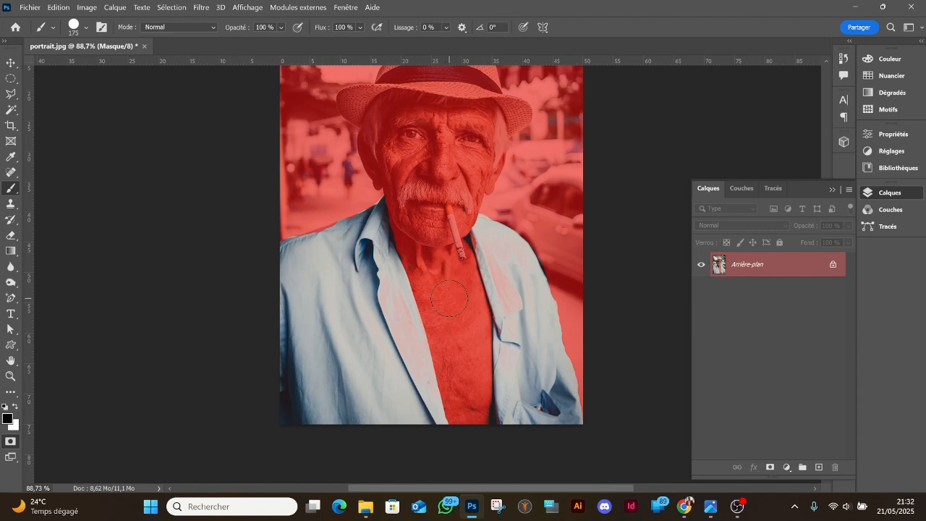
# Step: Inspect the painted mask from hat to chest and convert the quick mask back into a selection
pyautogui.scroll(5, 526, 277)
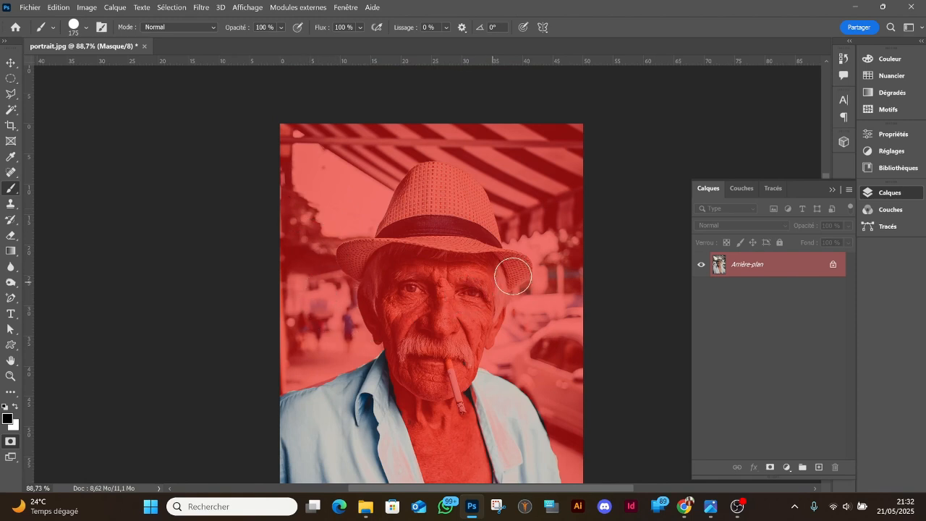
pyautogui.scroll(-5, 521, 267)
pyautogui.scroll(-1, 525, 266)
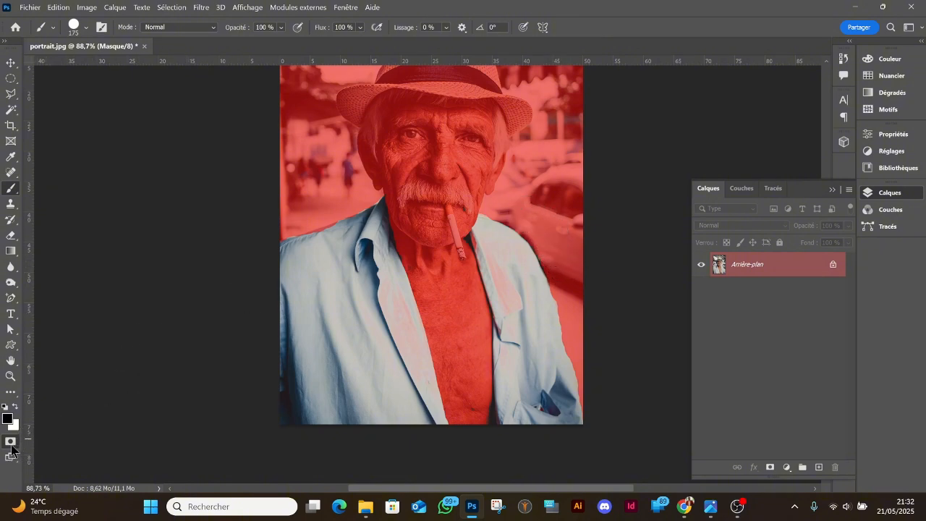
pyautogui.click(11, 442)
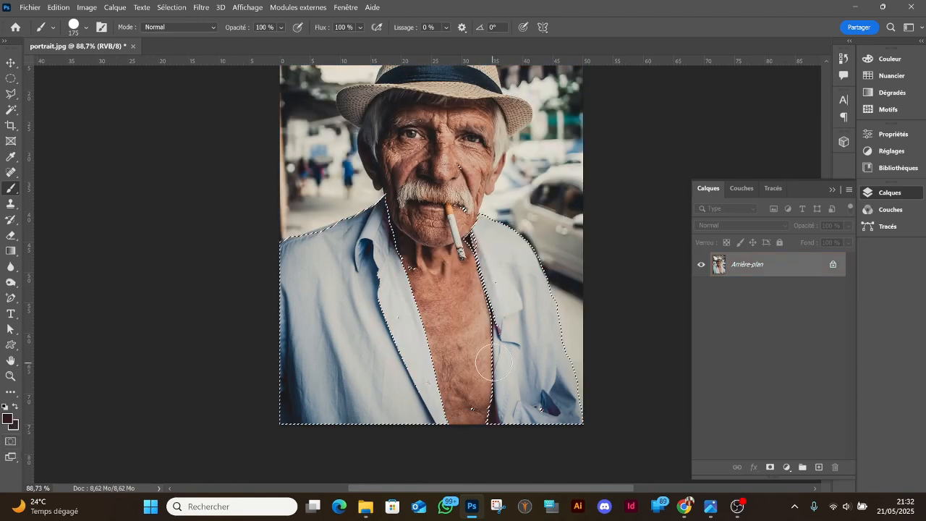
pyautogui.scroll(3, 495, 362)
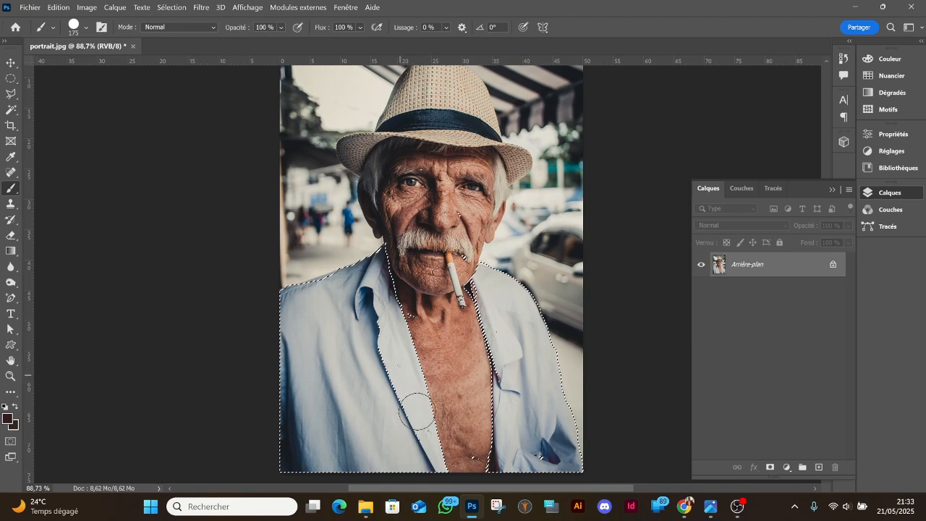
# Step: Reopen the quick mask, paint white over the reddish patches on both sides of the shirt and convert it to a selection
pyautogui.click(11, 443)
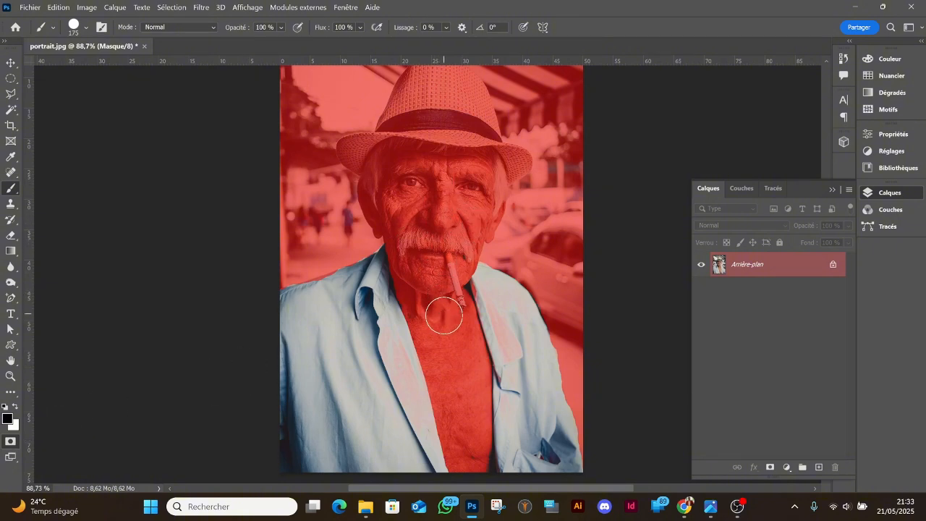
pyautogui.scroll(-2, 443, 355)
pyautogui.scroll(-3, 439, 316)
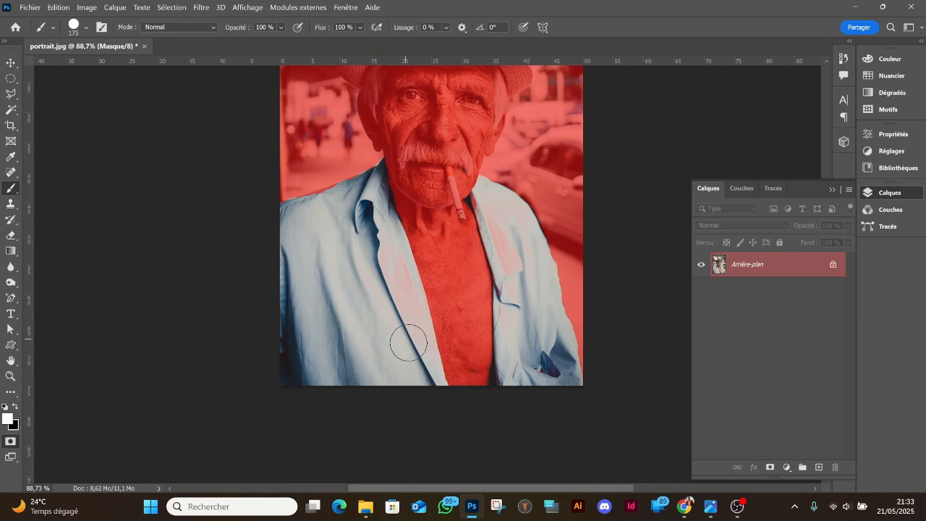
pyautogui.moveTo(408, 333)
pyautogui.mouseDown()
pyautogui.moveTo(371, 226)
pyautogui.moveTo(393, 308)
pyautogui.moveTo(416, 351)
pyautogui.mouseUp()
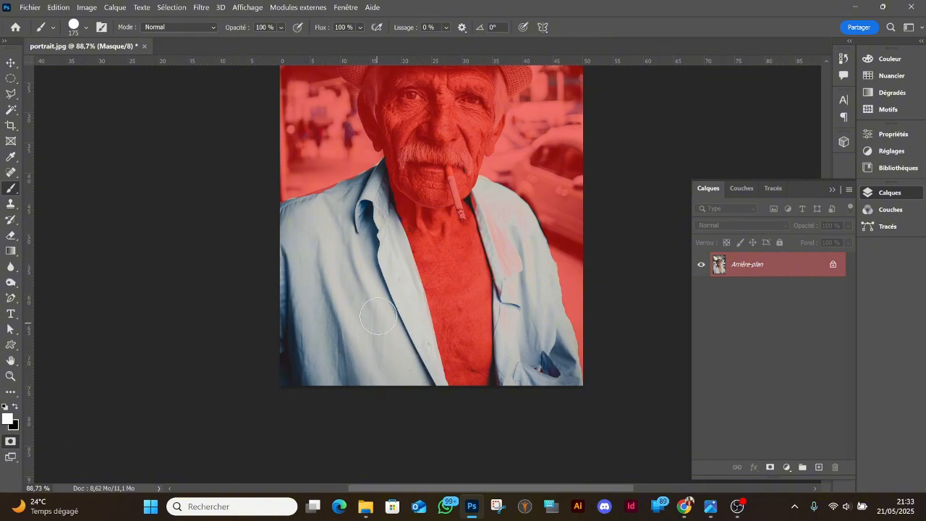
pyautogui.moveTo(518, 263)
pyautogui.mouseDown()
pyautogui.moveTo(489, 199)
pyautogui.moveTo(523, 369)
pyautogui.mouseUp()
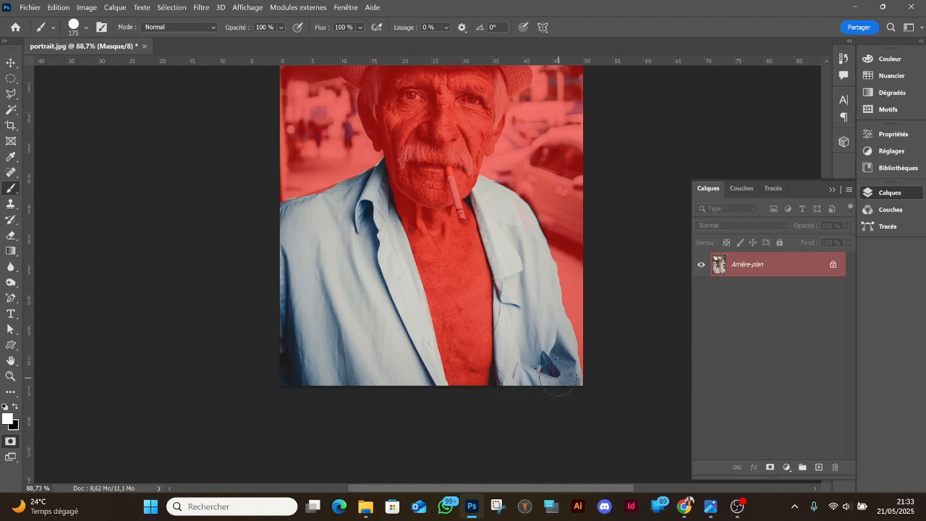
pyautogui.scroll(1, 504, 232)
pyautogui.scroll(1, 504, 232)
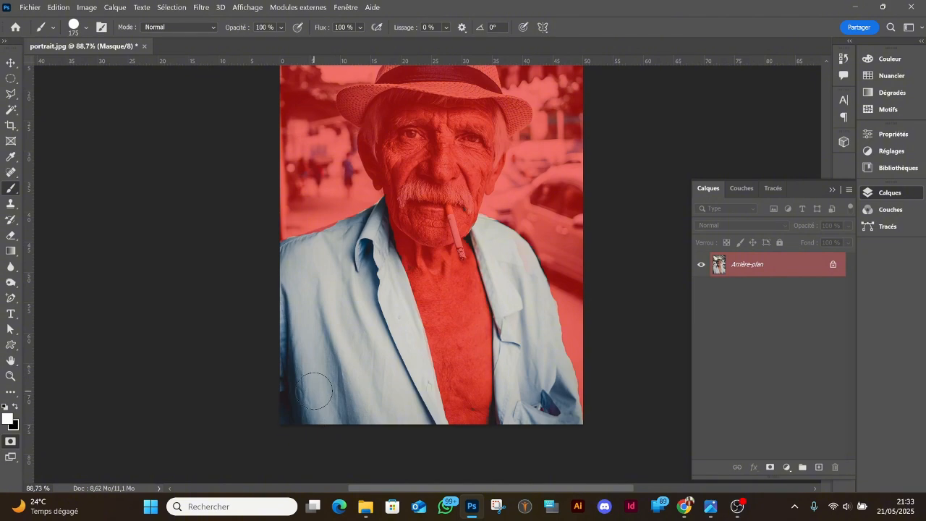
pyautogui.click(10, 443)
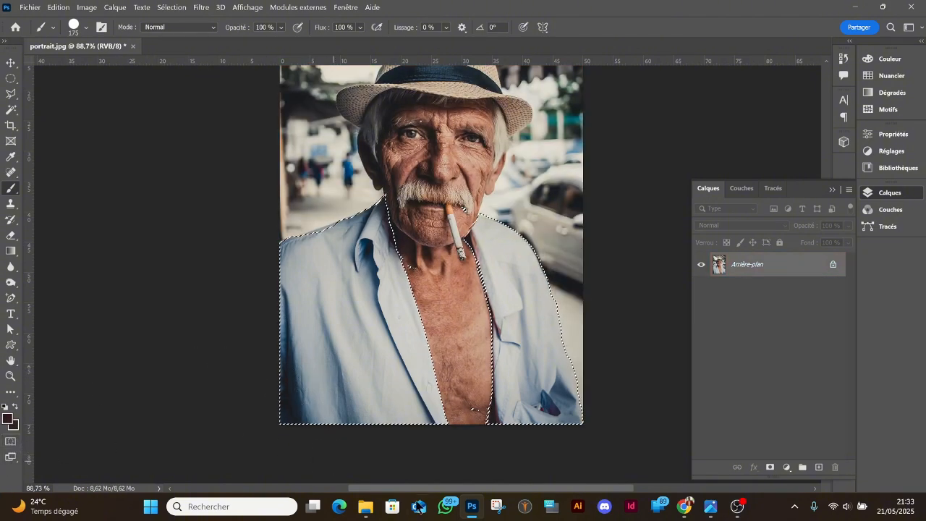
# Step: Return to the quick mask with black as foreground colour, mask the leftover spots on the chest and restore the selection
pyautogui.click(10, 441)
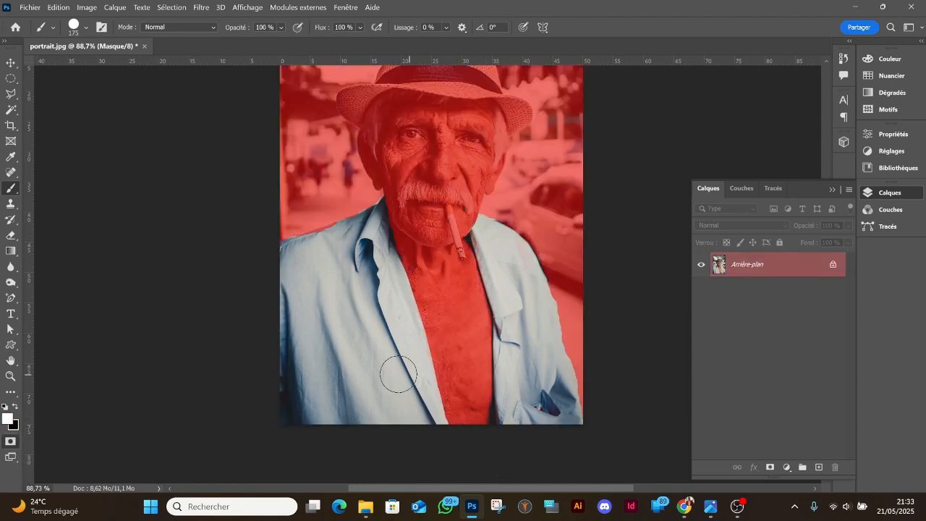
pyautogui.click(15, 409)
pyautogui.click(13, 446)
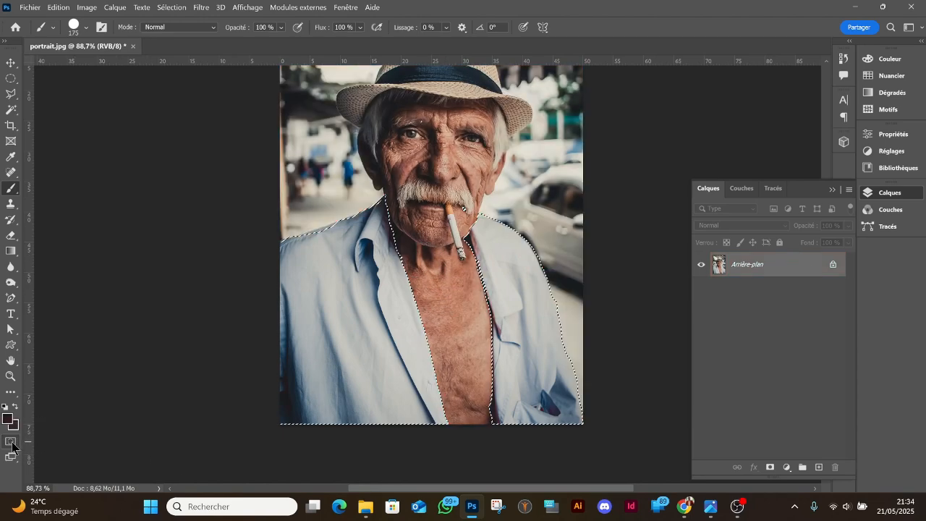
pyautogui.scroll(1, 467, 284)
pyautogui.scroll(1, 467, 284)
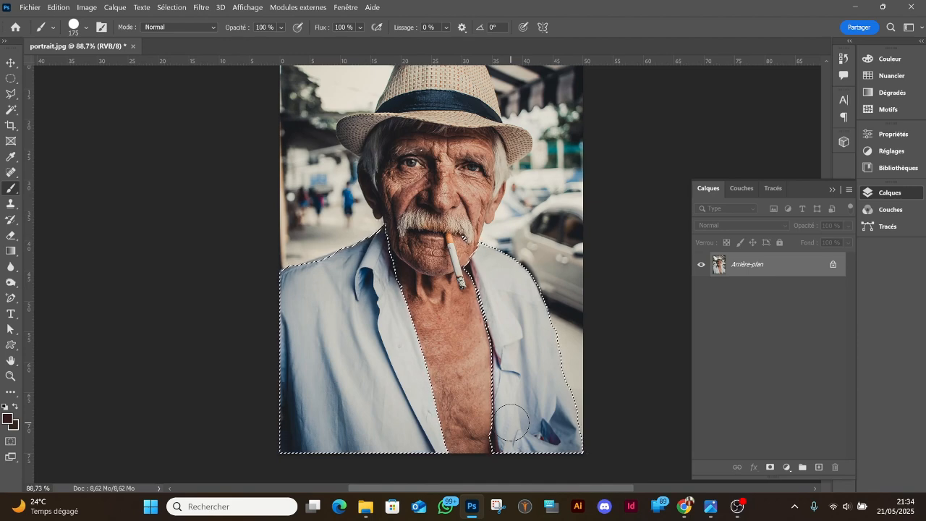
# Step: View the tutorial announcement image with its list of cutout topics and return to portrait.jpg in Photoshop
pyautogui.click(708, 509)
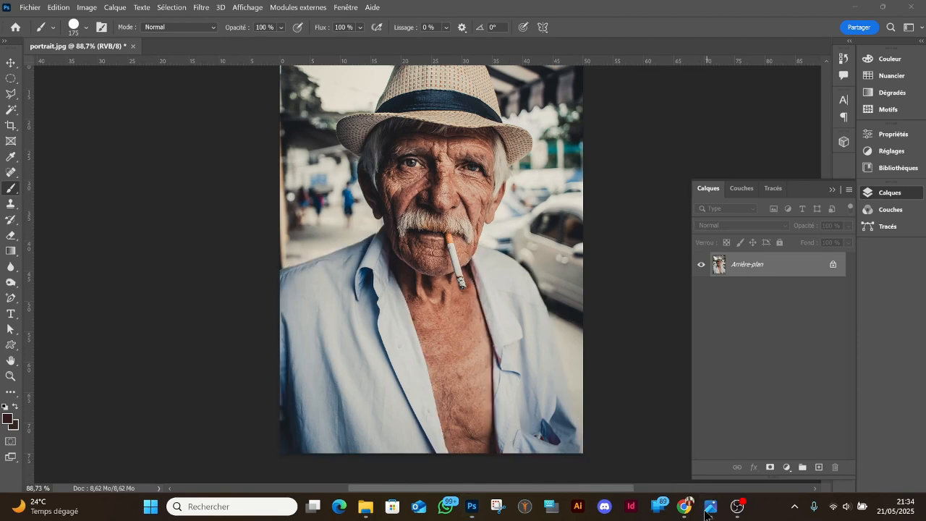
pyautogui.click(710, 506)
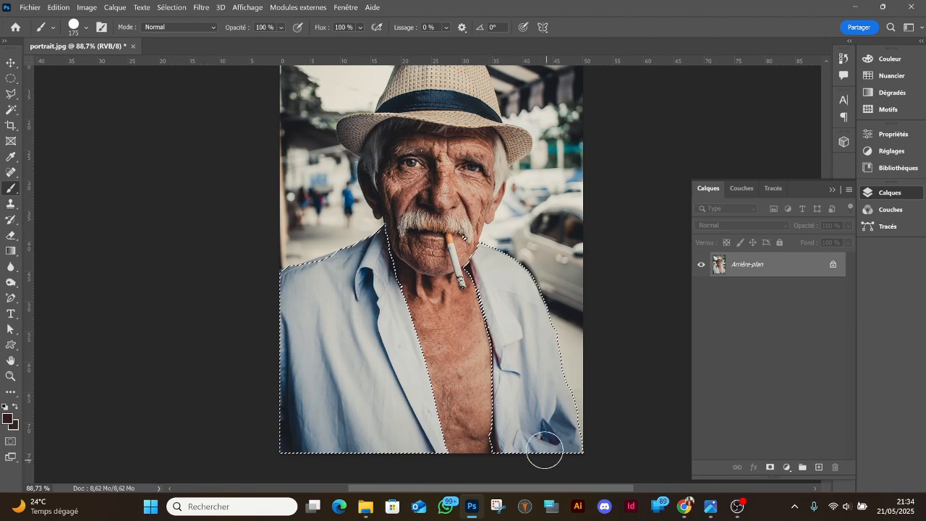
pyautogui.moveTo(685, 505)
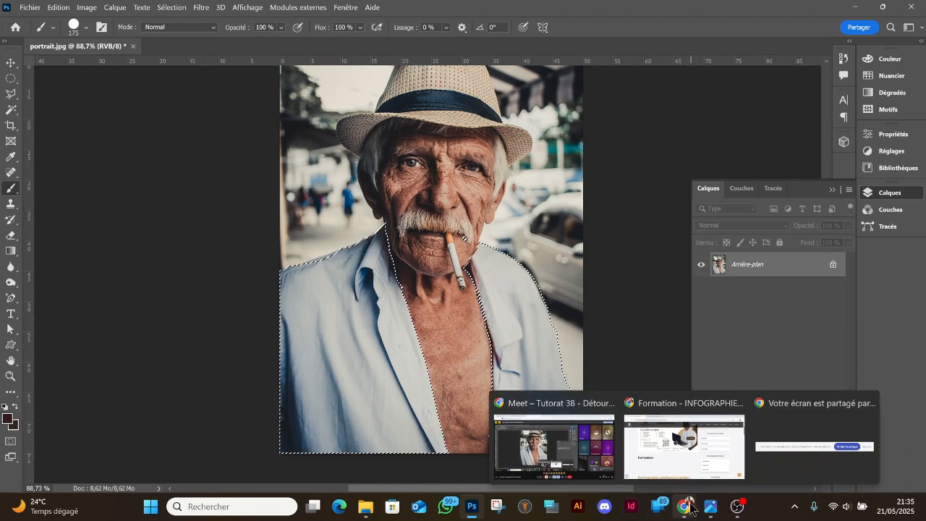
pyautogui.moveTo(710, 512)
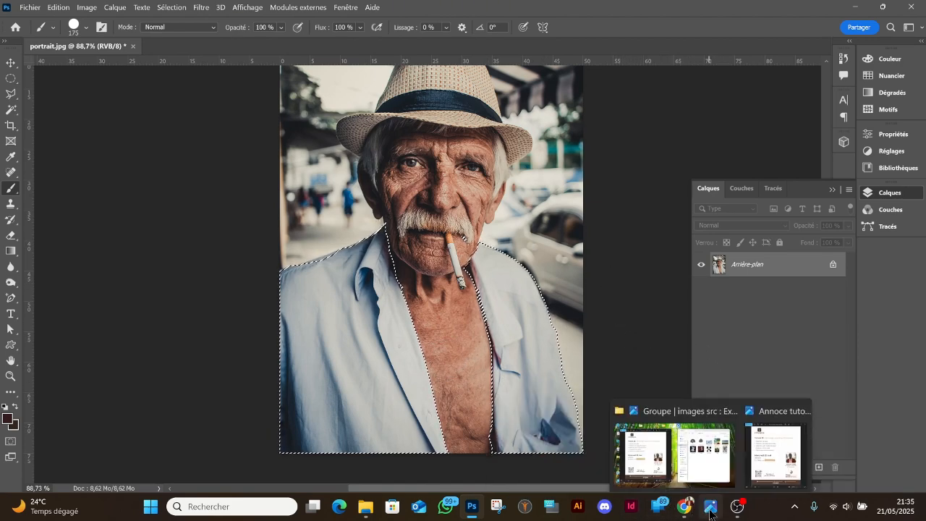
pyautogui.click(776, 443)
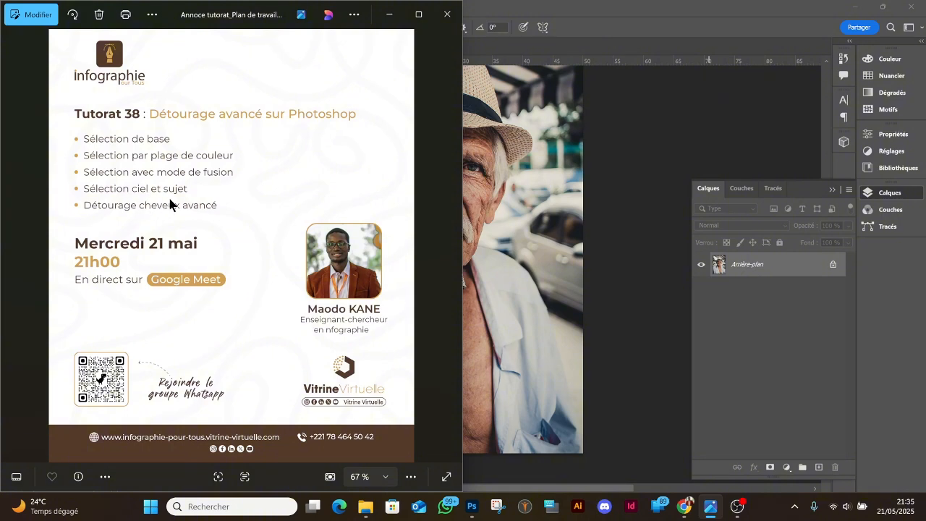
pyautogui.click(601, 153)
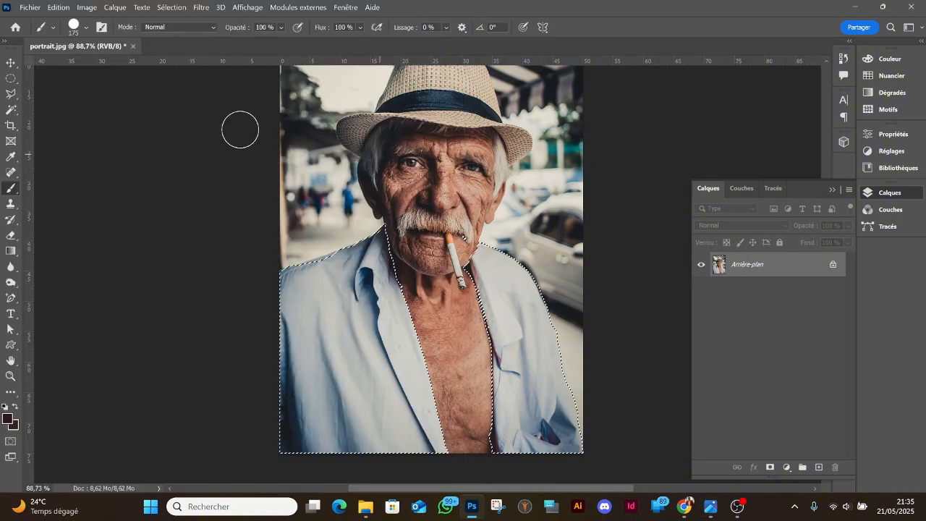
# Step: Close portrait.jpg without saving and open Avion.jpg from the images src folder, keeping its embedded colour profile
pyautogui.click(133, 47)
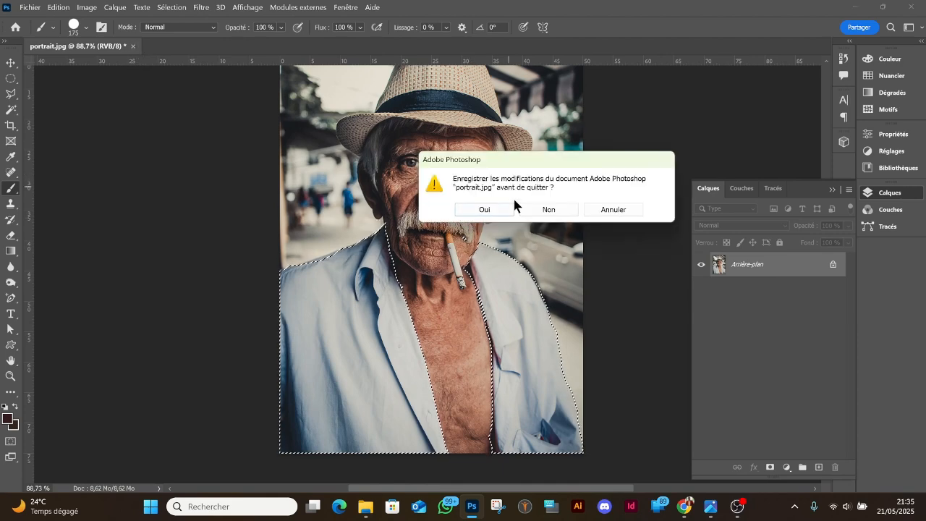
pyautogui.click(544, 211)
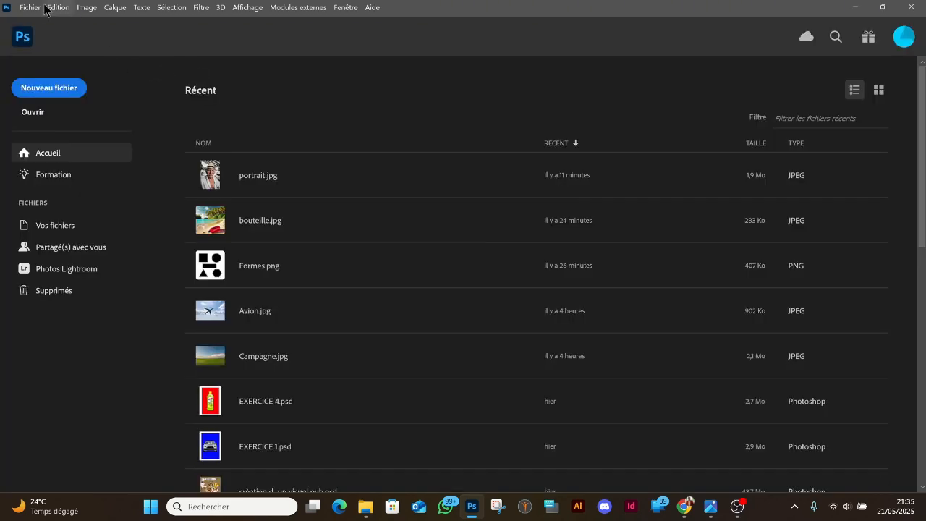
pyautogui.click(33, 8)
pyautogui.click(38, 31)
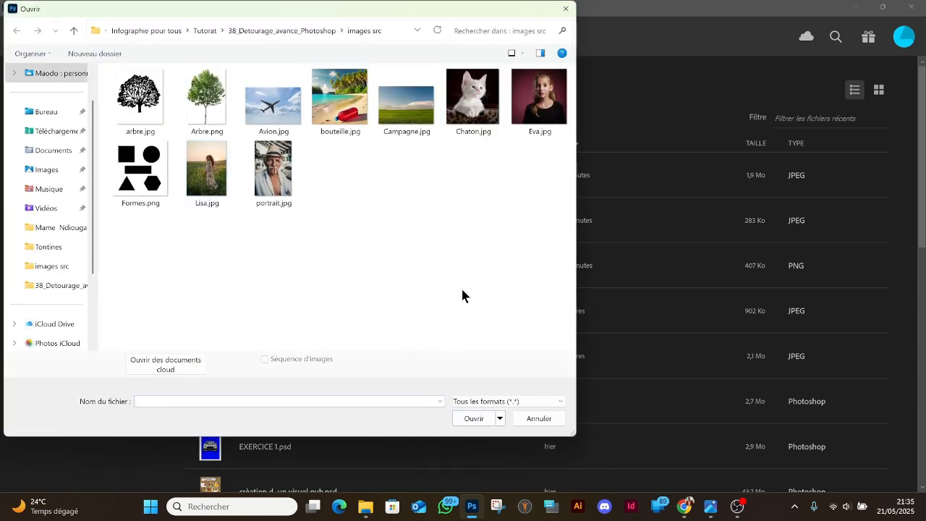
pyautogui.click(271, 109)
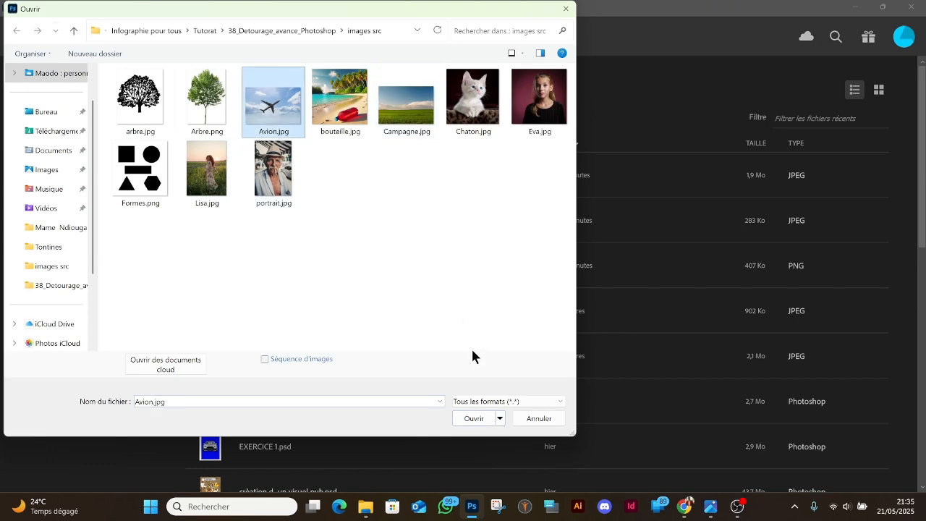
pyautogui.click(471, 420)
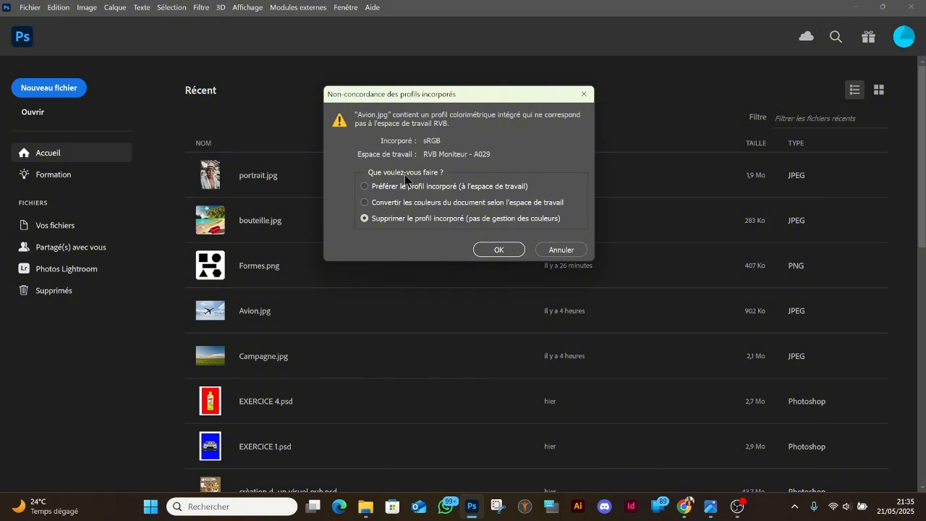
pyautogui.click(408, 190)
pyautogui.click(492, 251)
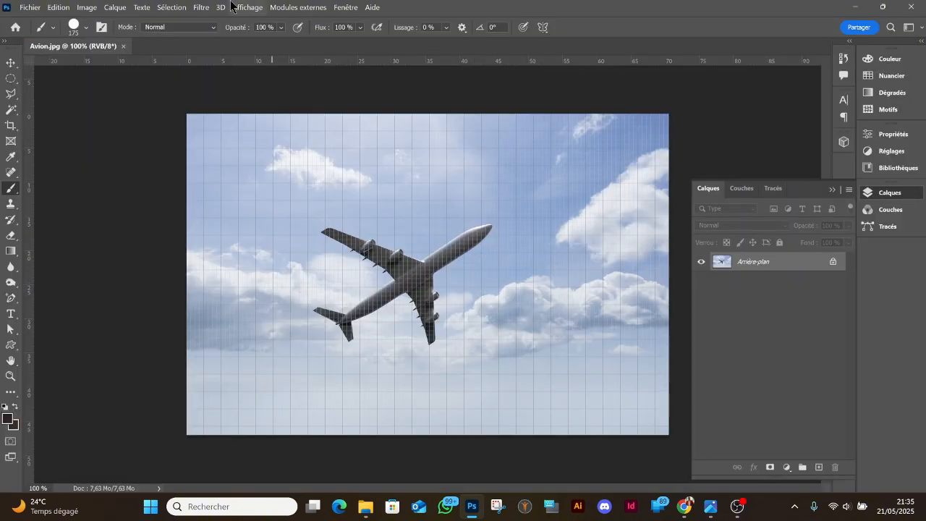
# Step: Hide the extras overlaying the airplane image and collapse the floating layers list to free the canvas
pyautogui.click(246, 8)
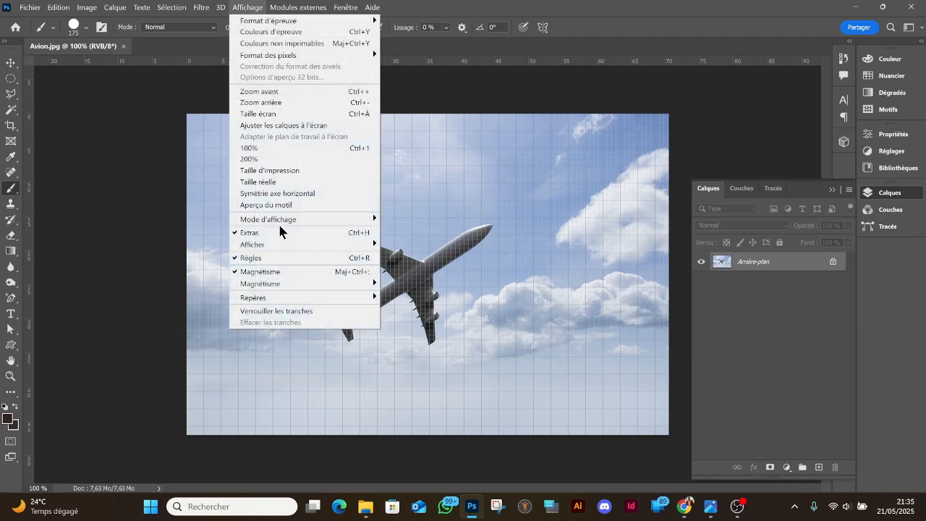
pyautogui.click(272, 233)
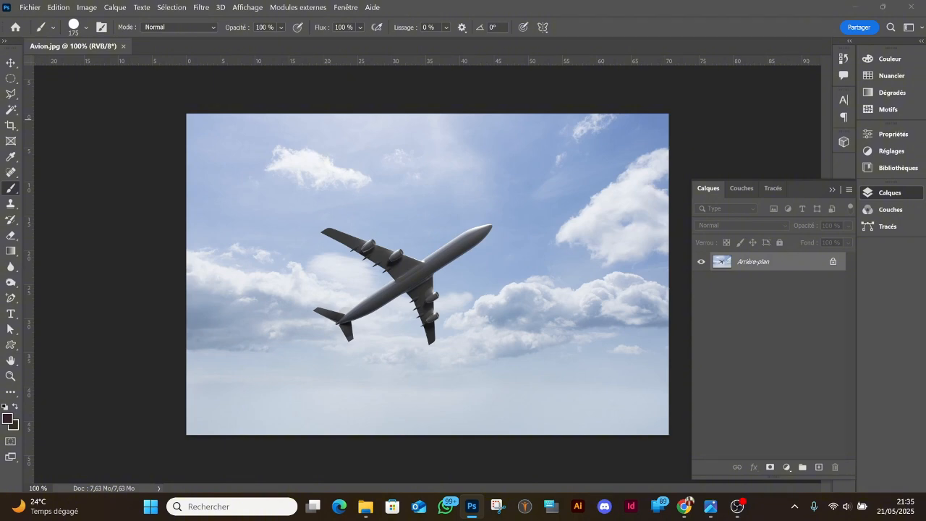
pyautogui.click(685, 505)
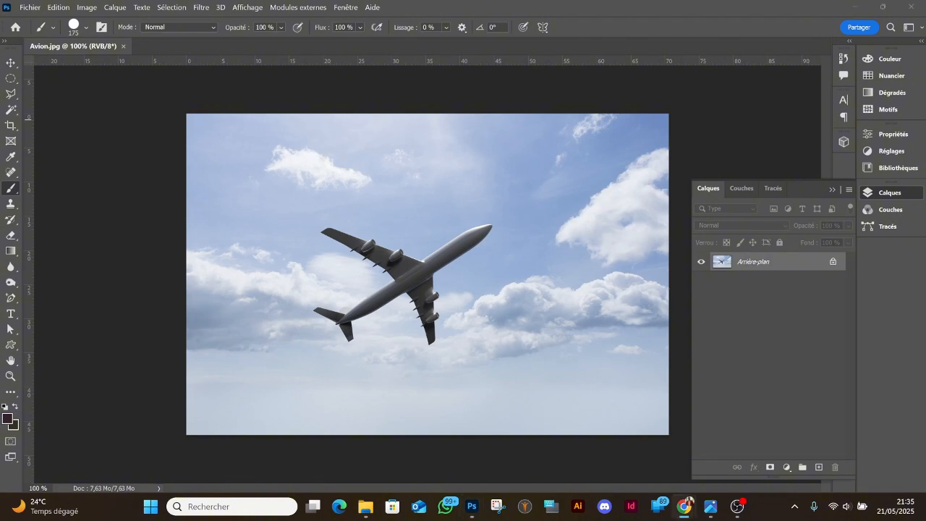
pyautogui.click(889, 194)
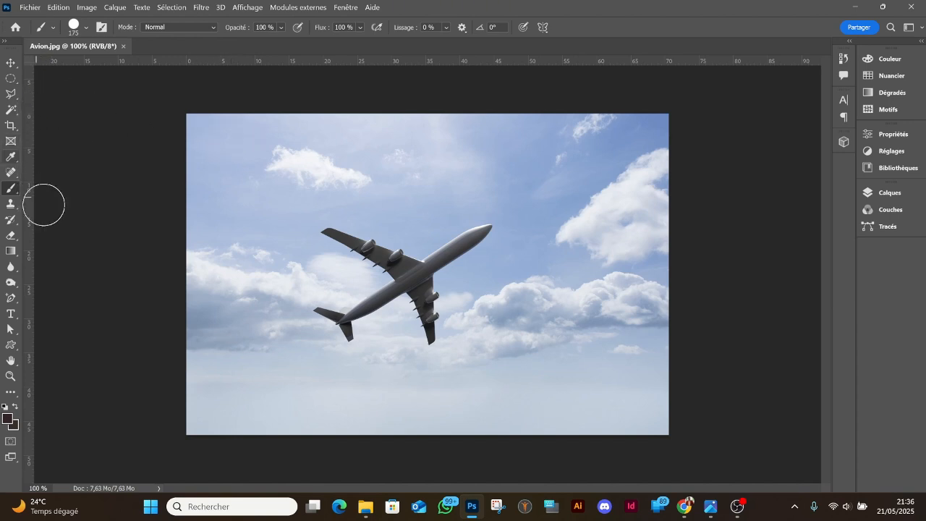
# Step: Choose the Quick Selection tool in add-to-selection mode and set its brush size to 48 px
pyautogui.click(12, 110)
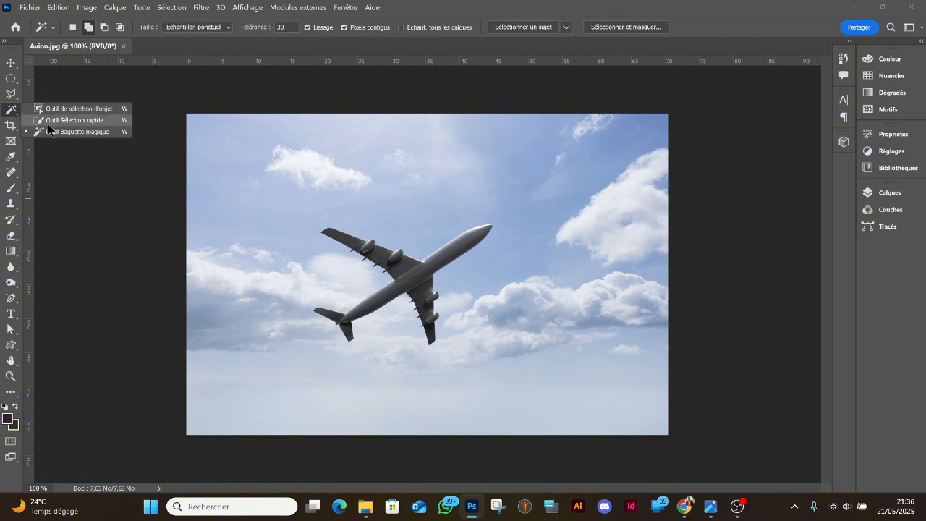
pyautogui.click(73, 120)
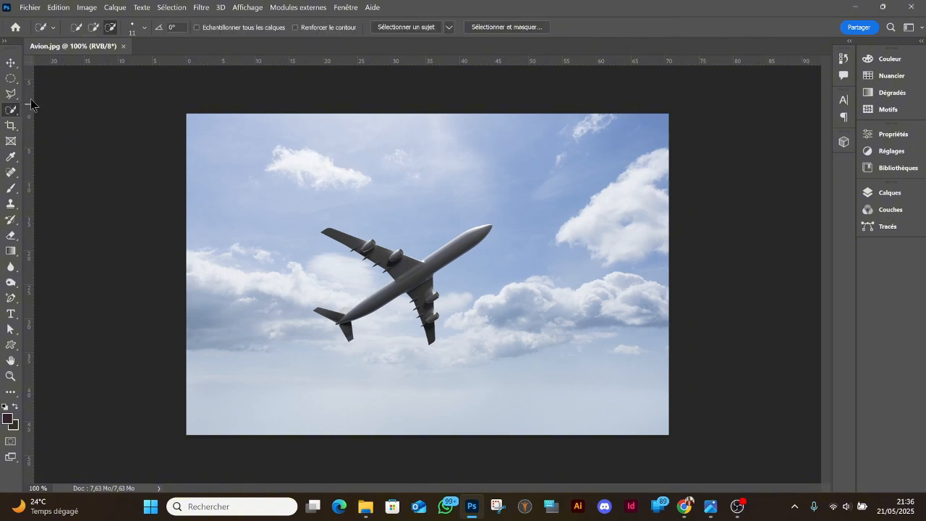
pyautogui.click(95, 28)
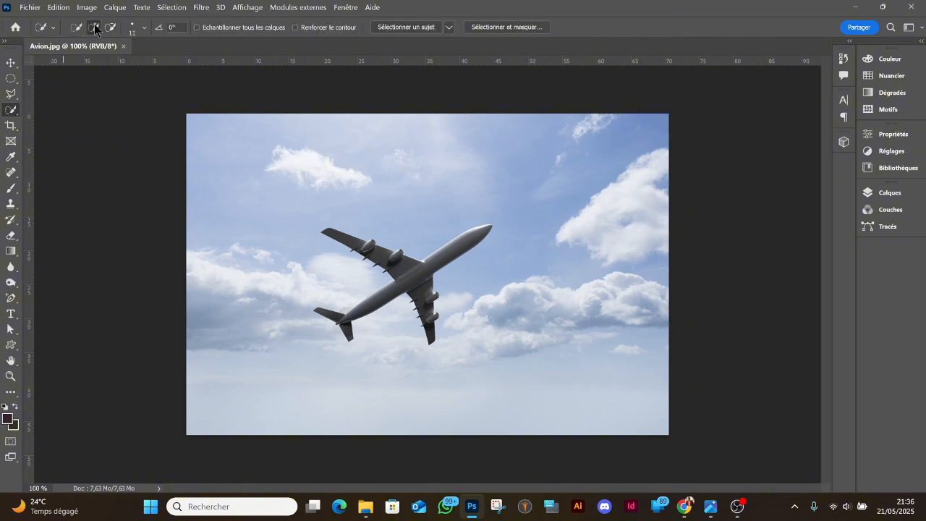
pyautogui.rightClick(249, 173)
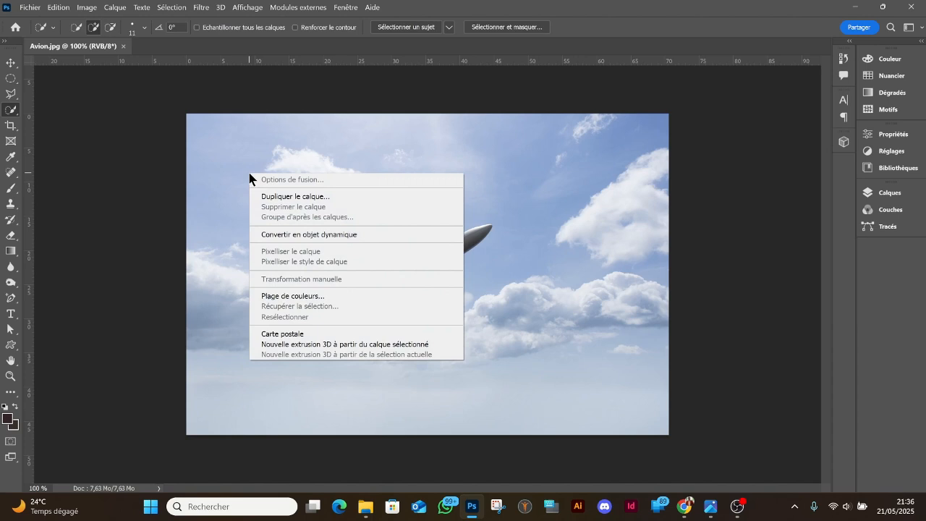
pyautogui.click(144, 30)
pyautogui.click(144, 31)
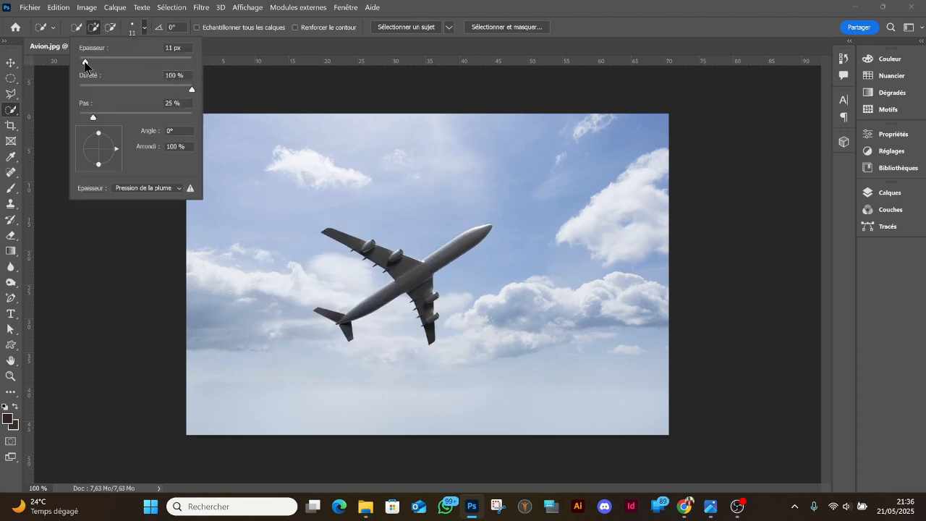
pyautogui.moveTo(84, 62); pyautogui.dragTo(106, 63)
pyautogui.click(299, 170)
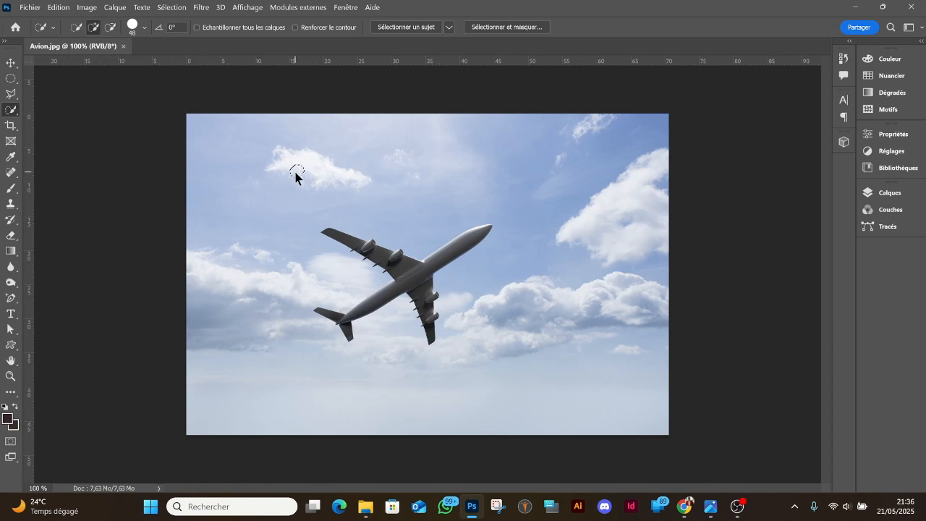
# Step: Brush over the sky on all sides of the airplane with Quick Selection to select it
pyautogui.moveTo(261, 169)
pyautogui.mouseDown()
pyautogui.moveTo(345, 132)
pyautogui.moveTo(259, 134)
pyautogui.moveTo(236, 155)
pyautogui.moveTo(235, 195)
pyautogui.moveTo(250, 230)
pyautogui.moveTo(228, 286)
pyautogui.mouseUp()
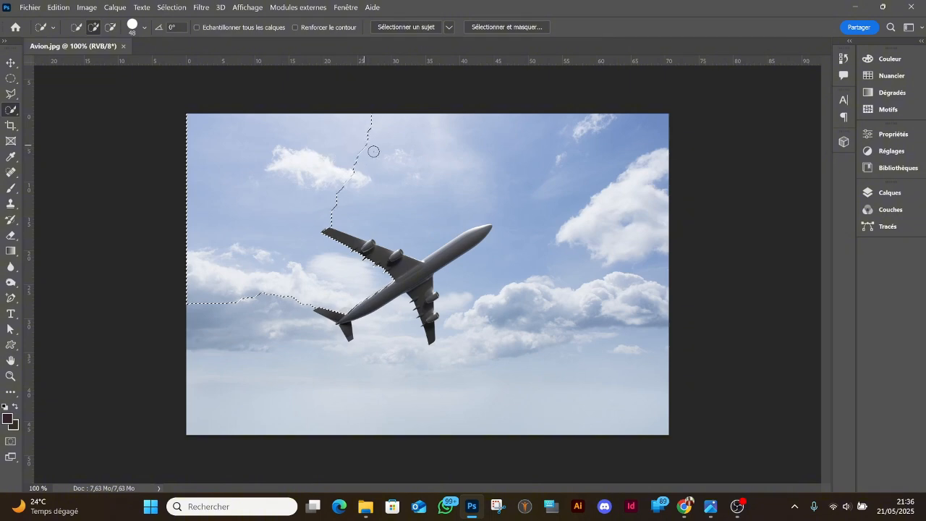
pyautogui.moveTo(372, 151); pyautogui.dragTo(432, 151)
pyautogui.moveTo(532, 176)
pyautogui.mouseDown()
pyautogui.moveTo(564, 166)
pyautogui.moveTo(564, 275)
pyautogui.moveTo(608, 377)
pyautogui.mouseUp()
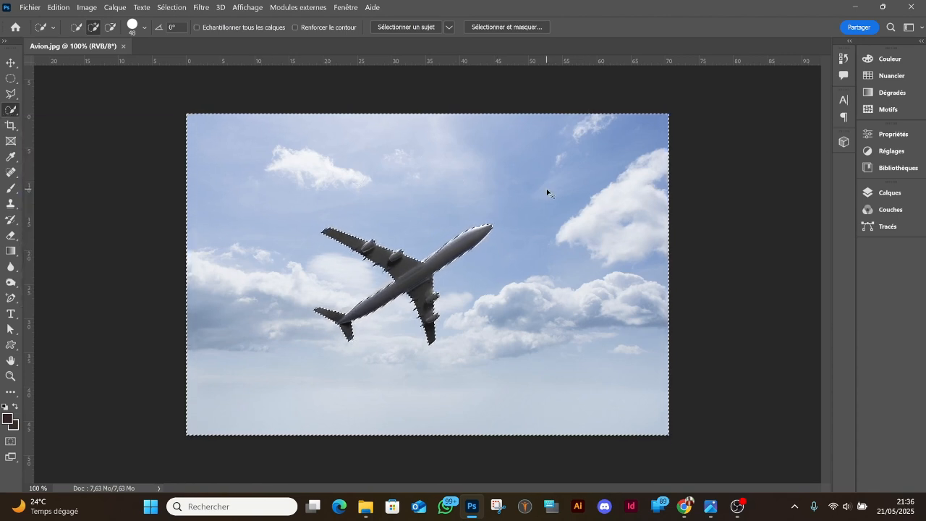
# Step: Clear the brushed selection and select the sky automatically with the Sky (Ciel) selection command
pyautogui.hotkey('ctrl', 'd')
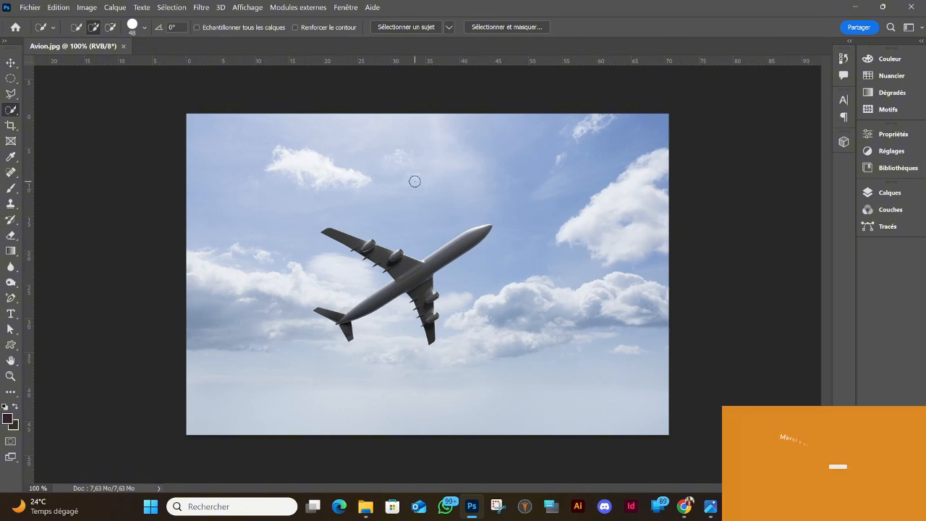
pyautogui.click(179, 8)
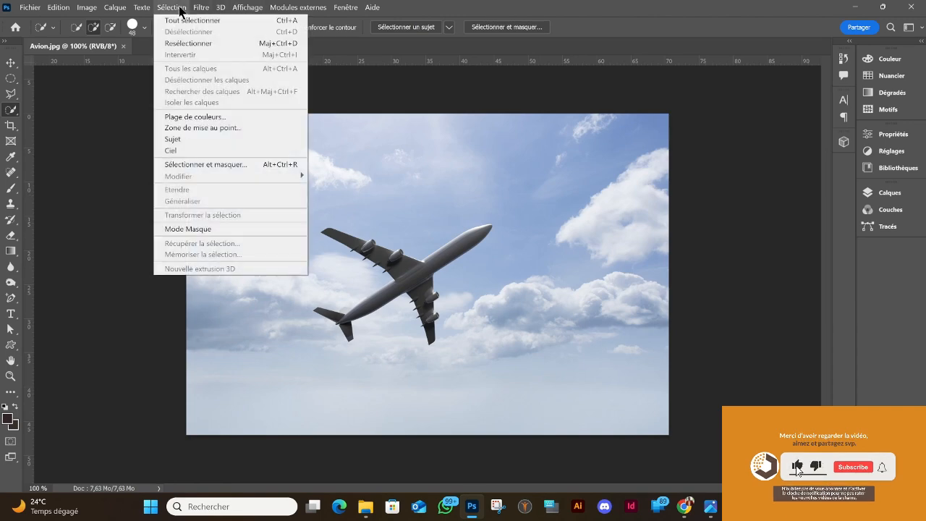
pyautogui.click(177, 151)
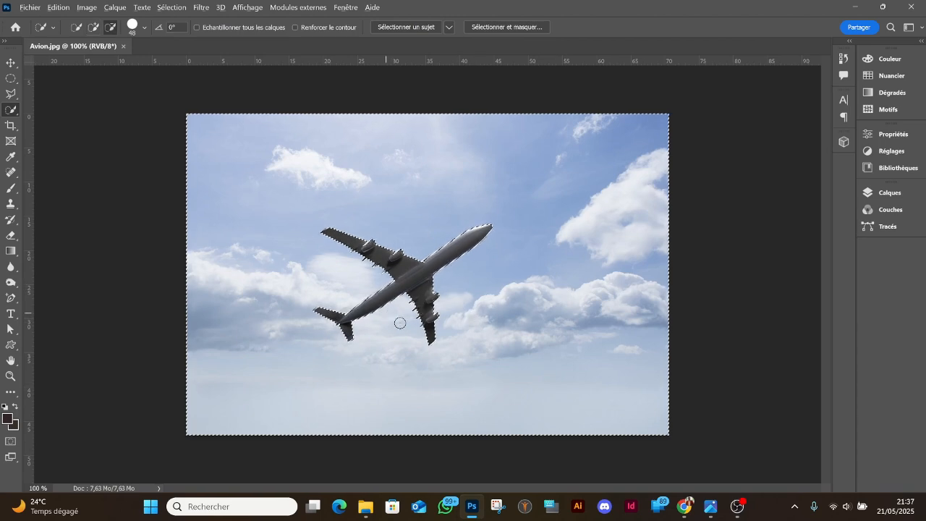
# Step: Examine the sky selection's edge up close along the airplane's fuselage, nose, wings and engines
pyautogui.scroll(4, 403, 324)
pyautogui.scroll(8, 415, 330)
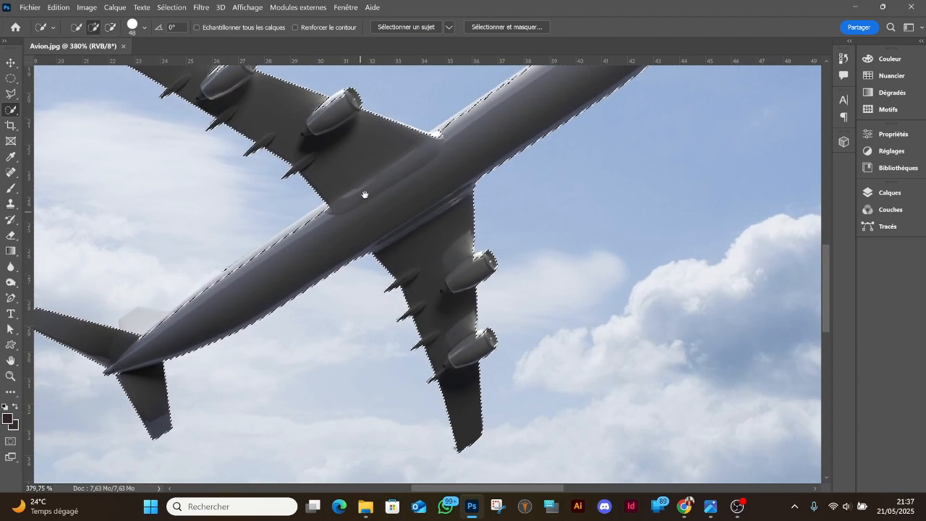
pyautogui.moveTo(365, 195); pyautogui.dragTo(314, 300)
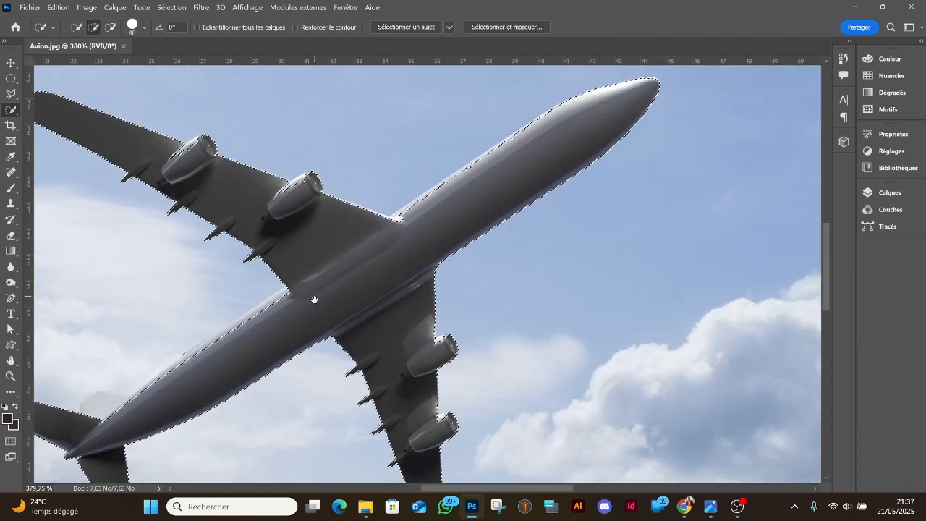
pyautogui.scroll(4, 436, 227)
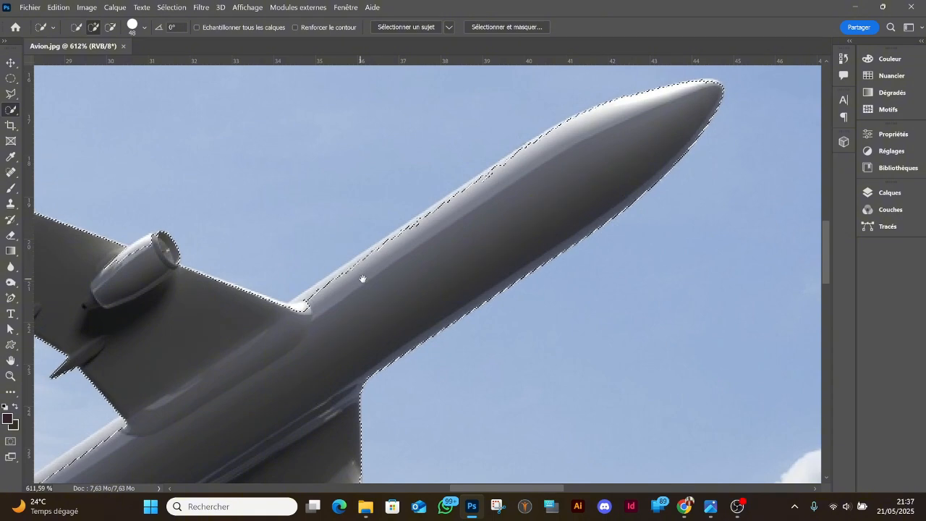
pyautogui.moveTo(364, 270); pyautogui.dragTo(407, 285)
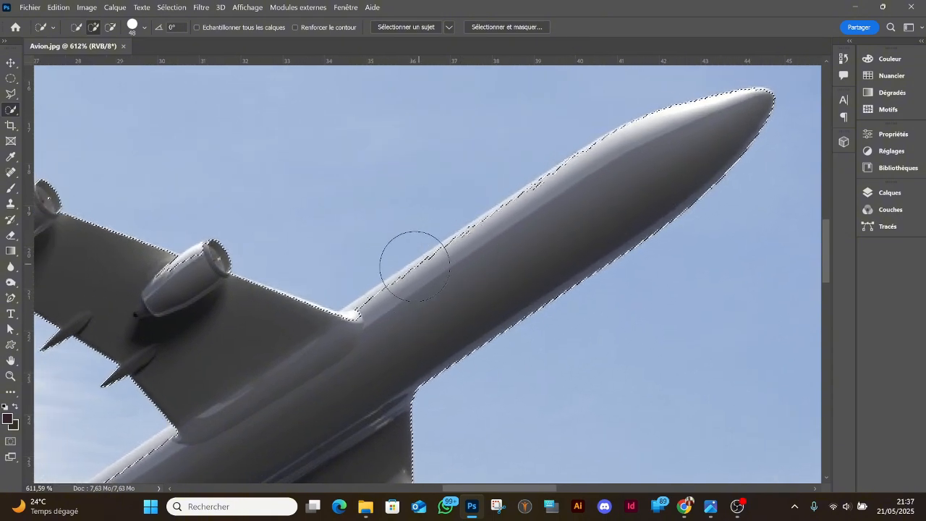
pyautogui.moveTo(414, 252); pyautogui.dragTo(439, 268)
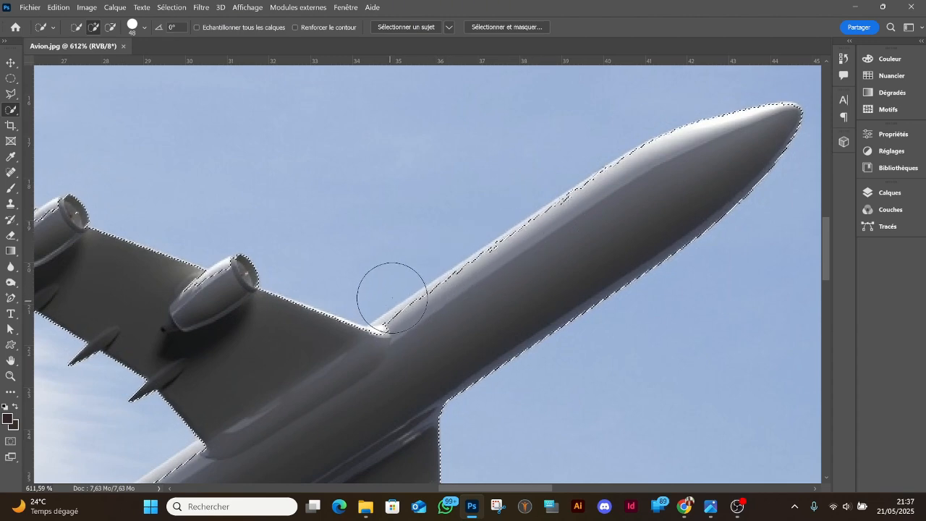
pyautogui.press('v')
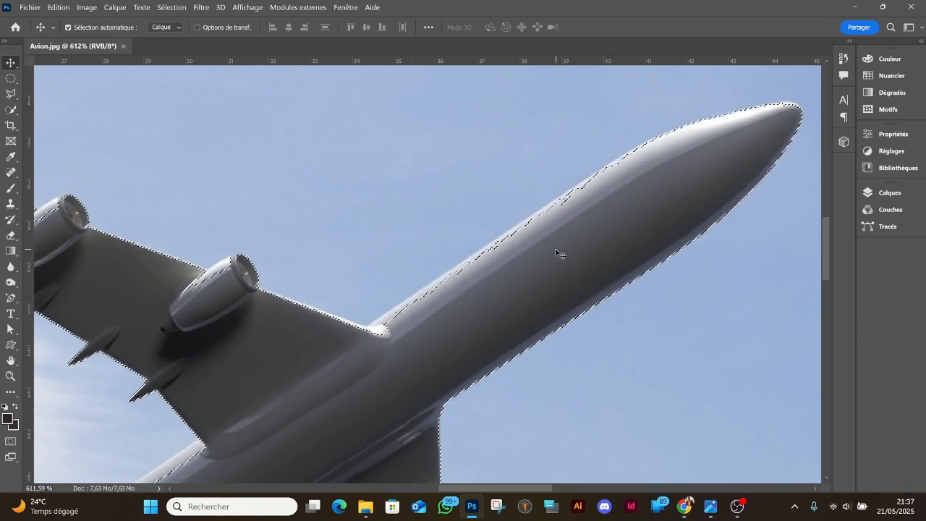
pyautogui.moveTo(420, 276); pyautogui.dragTo(445, 270)
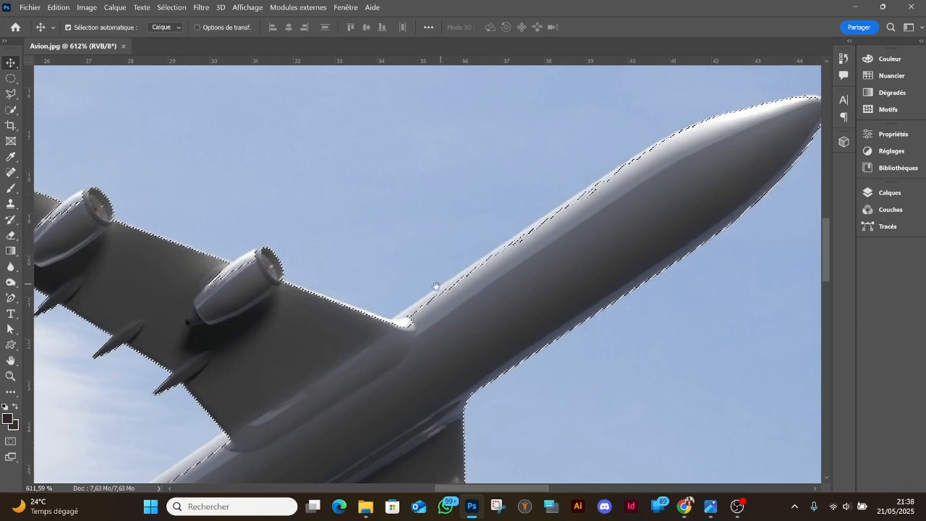
pyautogui.hscroll(-3, 436, 285)
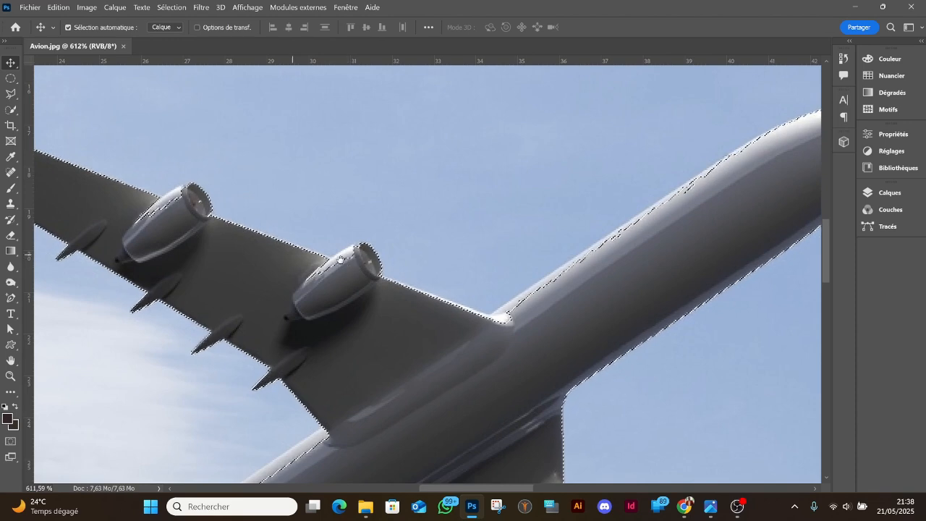
# Step: Switch to Quick Mask mode to show the sky selection as a red overlay on the airplane
pyautogui.moveTo(268, 254); pyautogui.dragTo(424, 272)
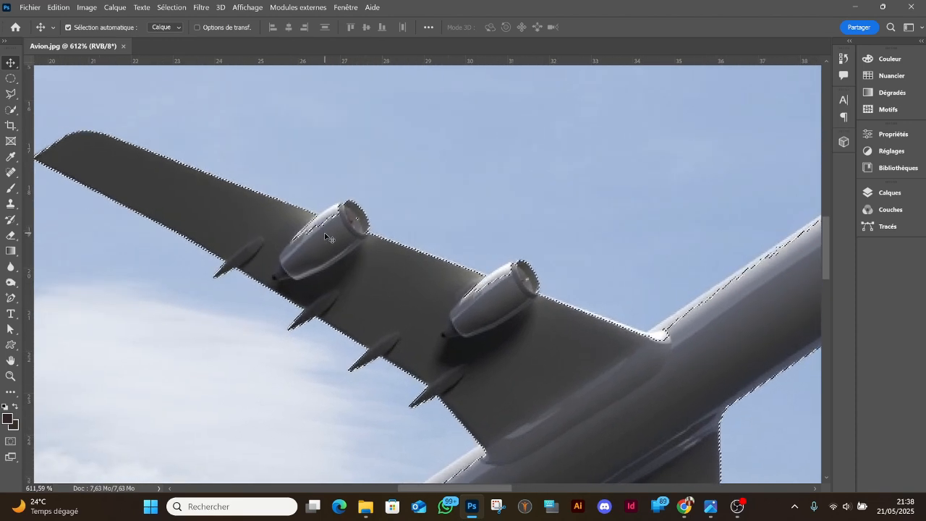
pyautogui.scroll(-5, 325, 232)
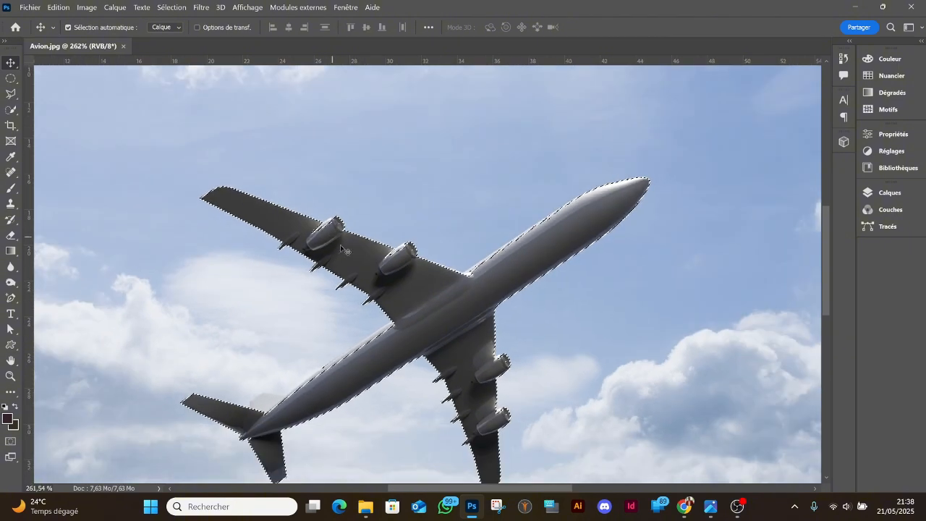
pyautogui.scroll(-2, 391, 290)
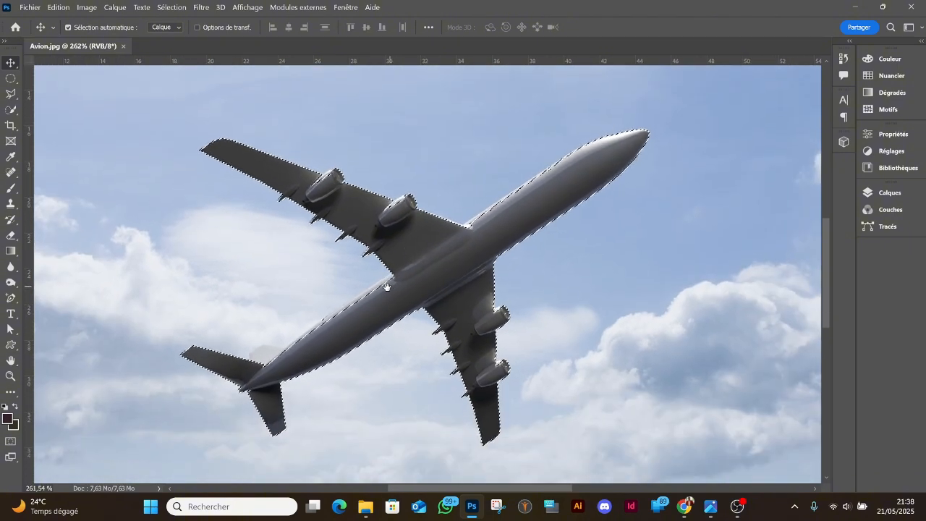
pyautogui.click(11, 443)
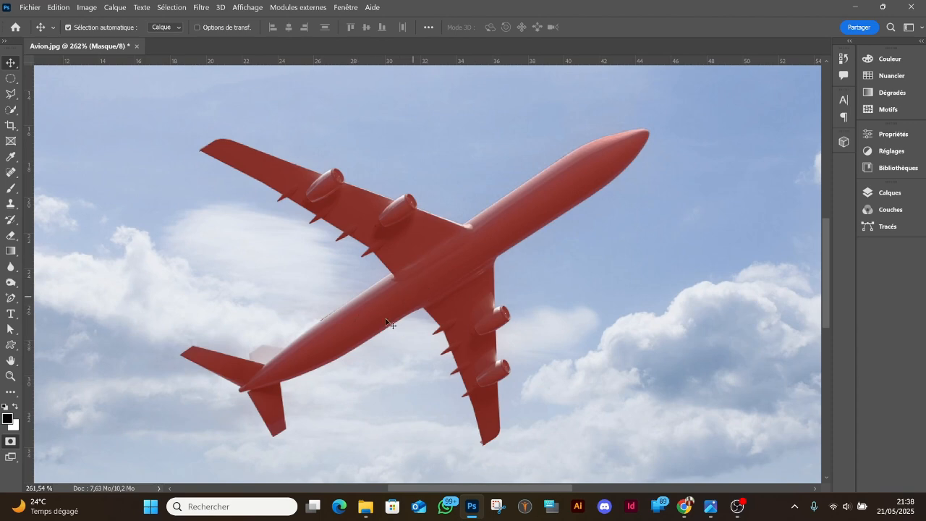
# Step: Examine the red mask overlay up close along the tail, fuselage, wing and engines for poorly covered areas
pyautogui.scroll(5, 260, 366)
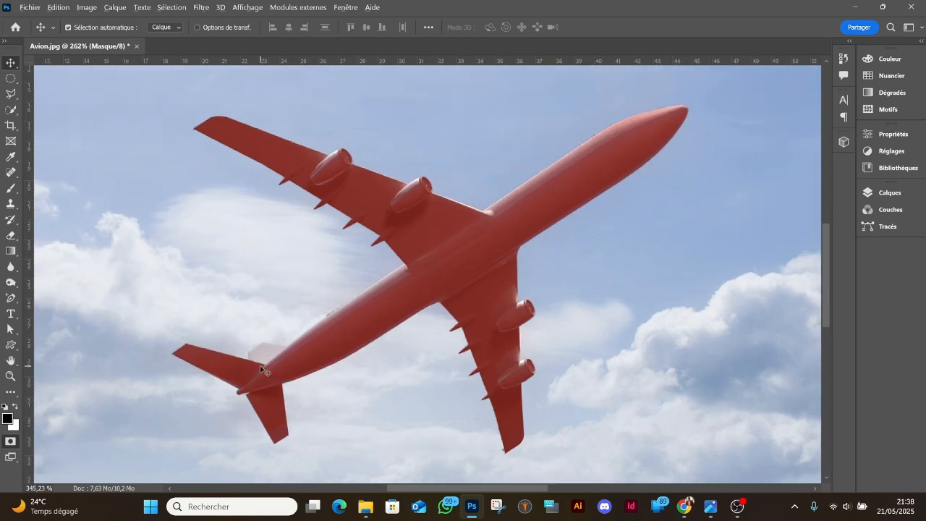
pyautogui.scroll(2, 258, 360)
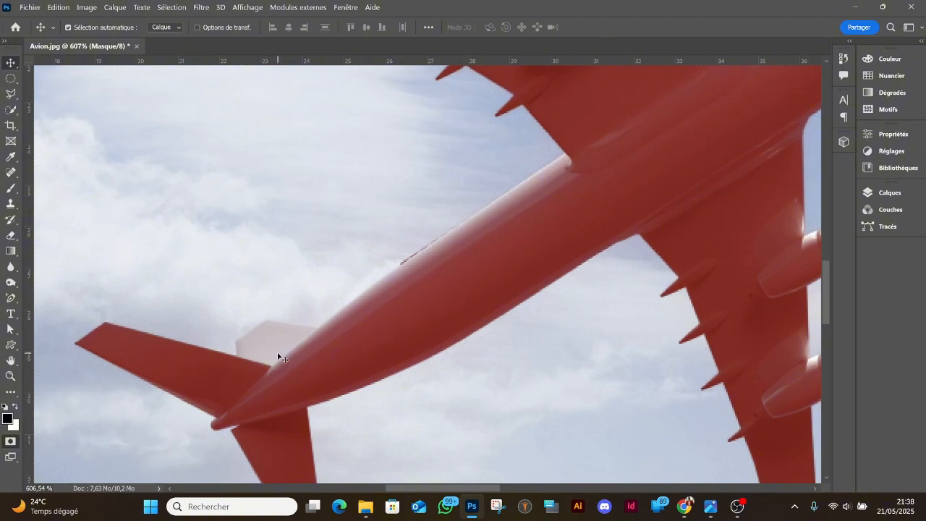
pyautogui.scroll(-4, 366, 312)
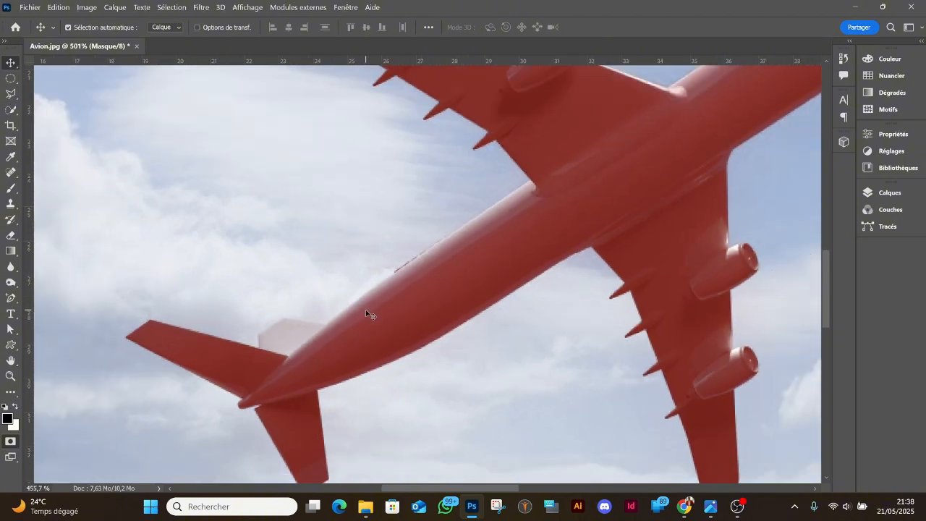
pyautogui.scroll(-4, 366, 315)
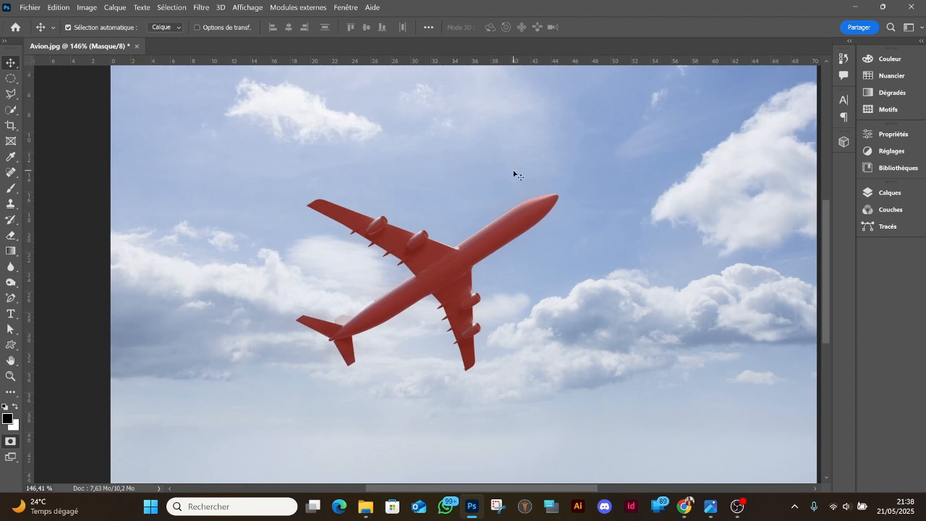
pyautogui.scroll(5, 468, 239)
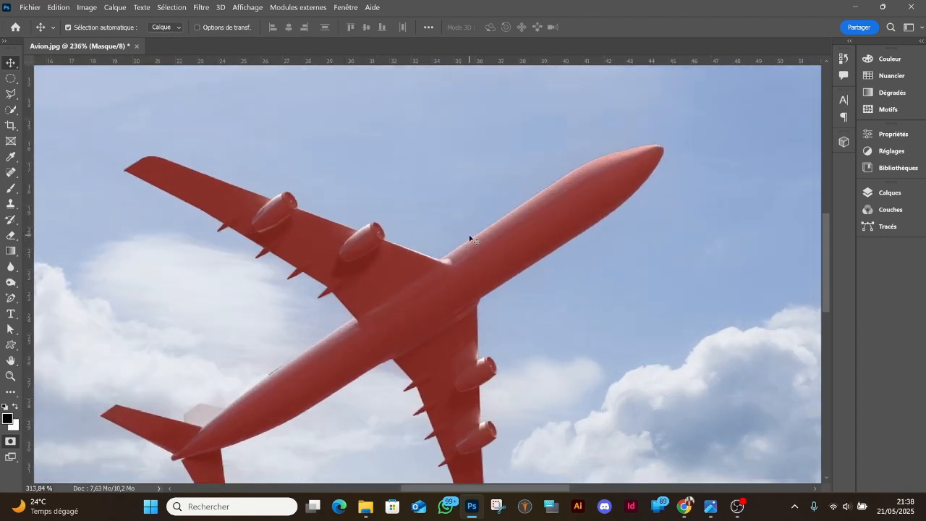
pyautogui.scroll(4, 470, 239)
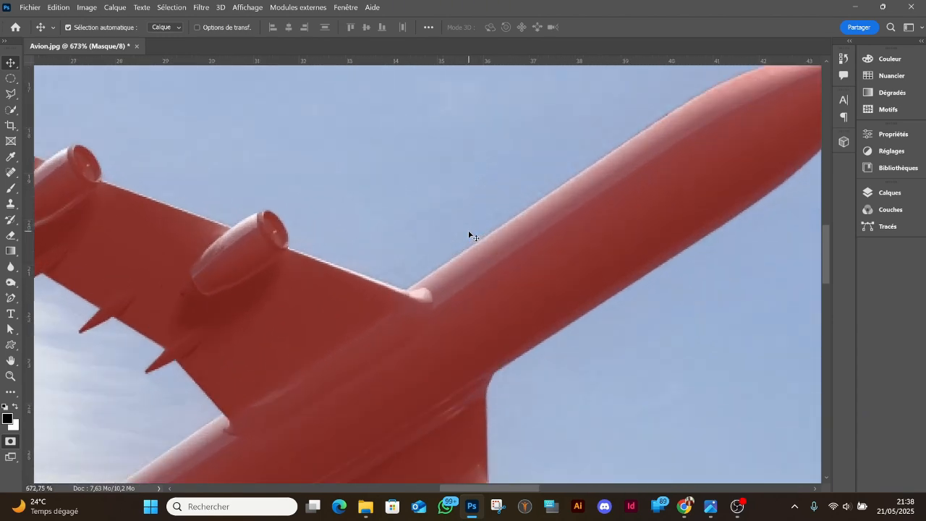
pyautogui.moveTo(458, 240); pyautogui.dragTo(451, 249)
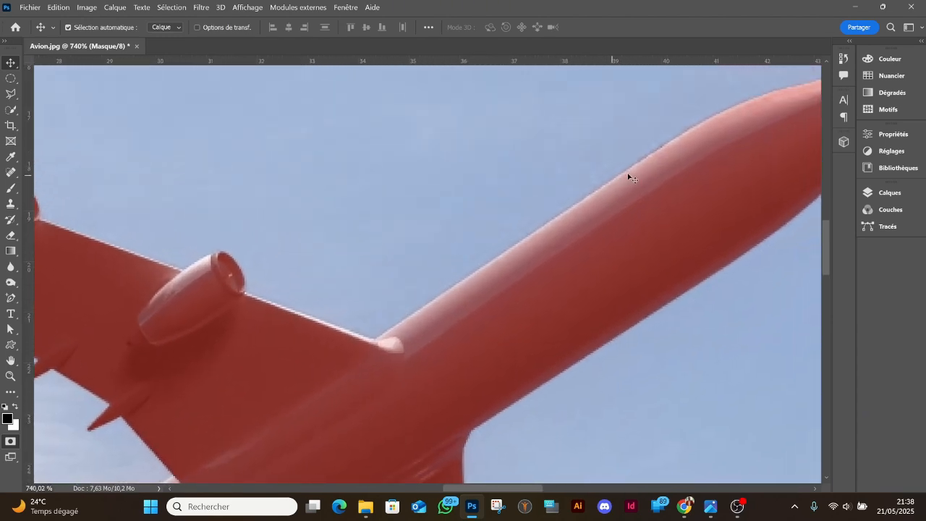
pyautogui.scroll(1, 447, 289)
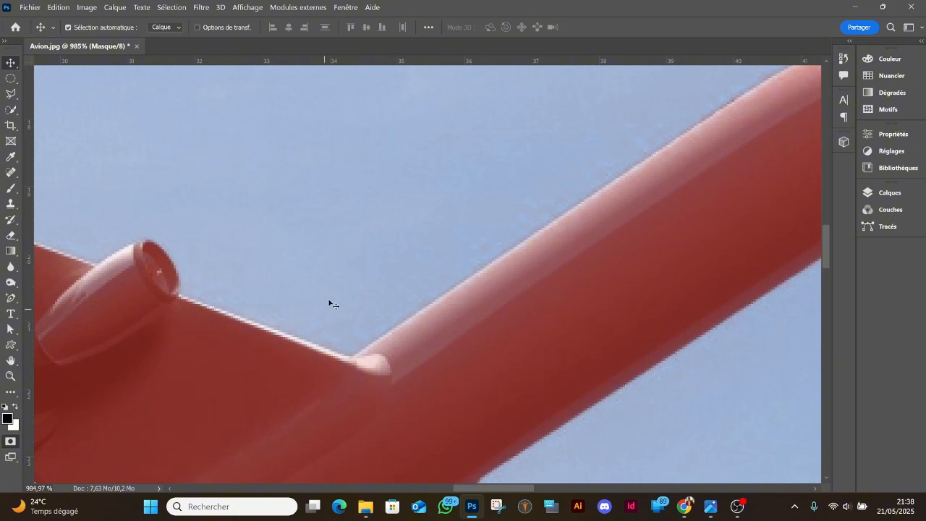
pyautogui.scroll(-3, 349, 284)
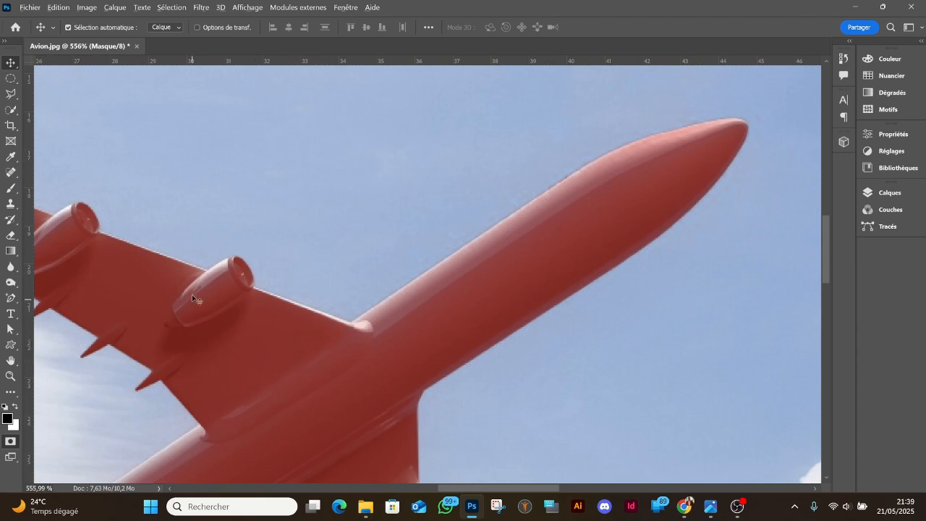
pyautogui.scroll(3, 191, 294)
pyautogui.scroll(2, 217, 271)
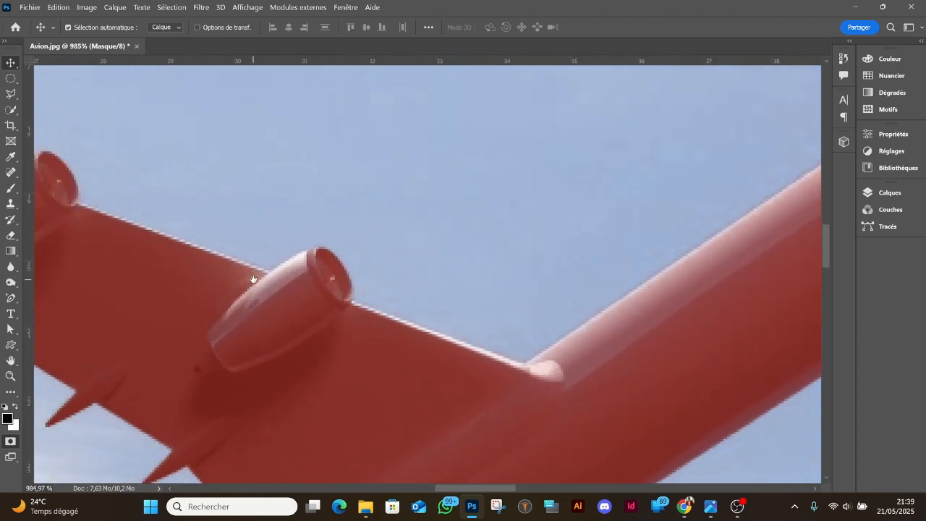
pyautogui.moveTo(253, 279); pyautogui.dragTo(257, 277)
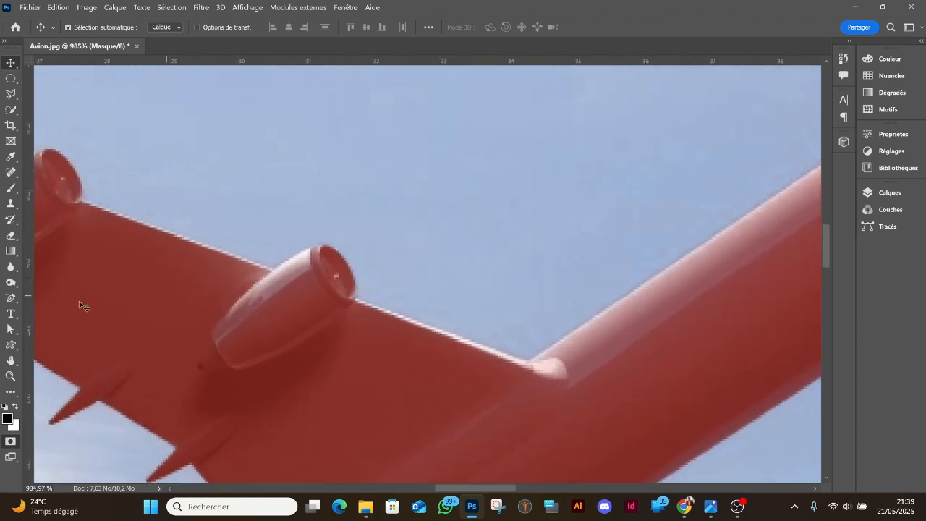
# Step: Choose the Brush tool and set its size to 17 px
pyautogui.click(11, 188)
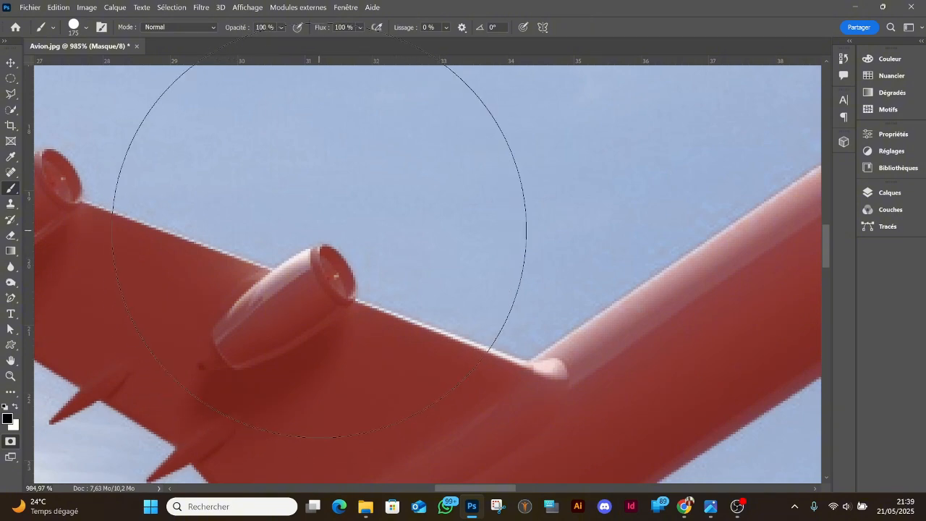
pyautogui.rightClick(280, 165)
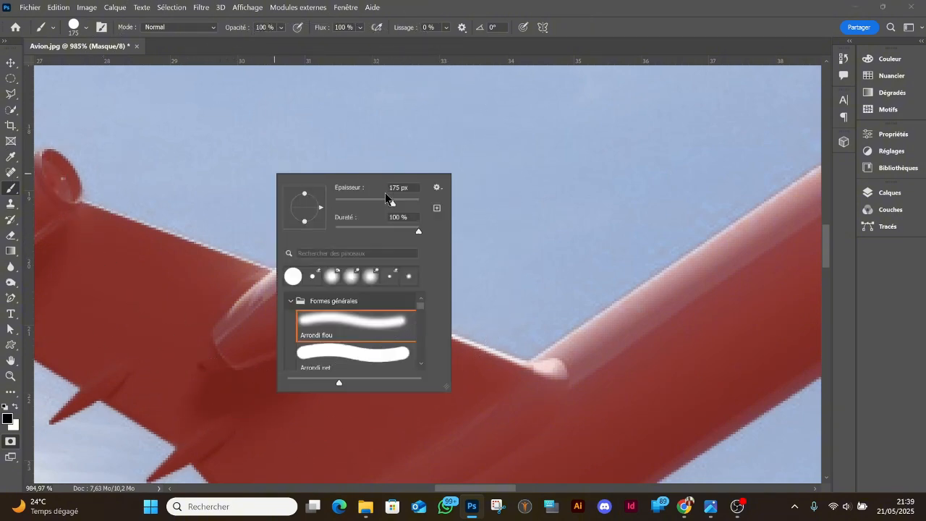
pyautogui.moveTo(385, 206); pyautogui.dragTo(350, 202)
pyautogui.moveTo(348, 206); pyautogui.dragTo(342, 204)
pyautogui.click(467, 292)
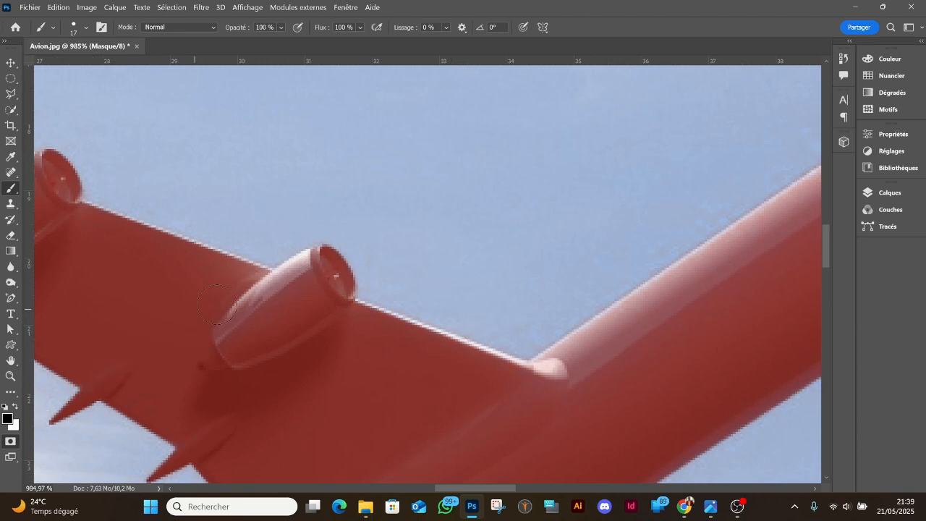
# Step: Paint mask over the upper wing's inner engine, the bright wing root and the adjoining leading edge
pyautogui.moveTo(300, 283)
pyautogui.mouseDown()
pyautogui.moveTo(306, 275)
pyautogui.moveTo(246, 318)
pyautogui.moveTo(244, 333)
pyautogui.moveTo(321, 265)
pyautogui.moveTo(244, 337)
pyautogui.mouseUp()
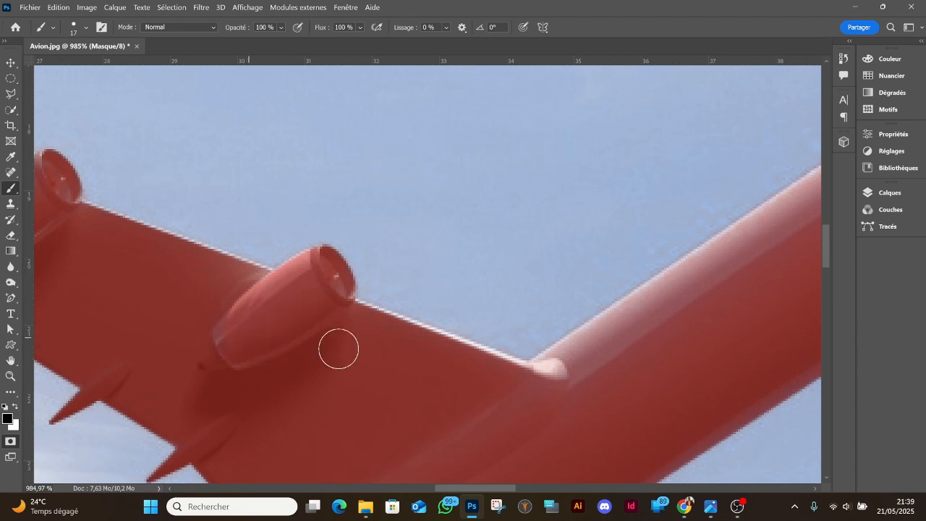
pyautogui.moveTo(587, 378); pyautogui.dragTo(556, 379)
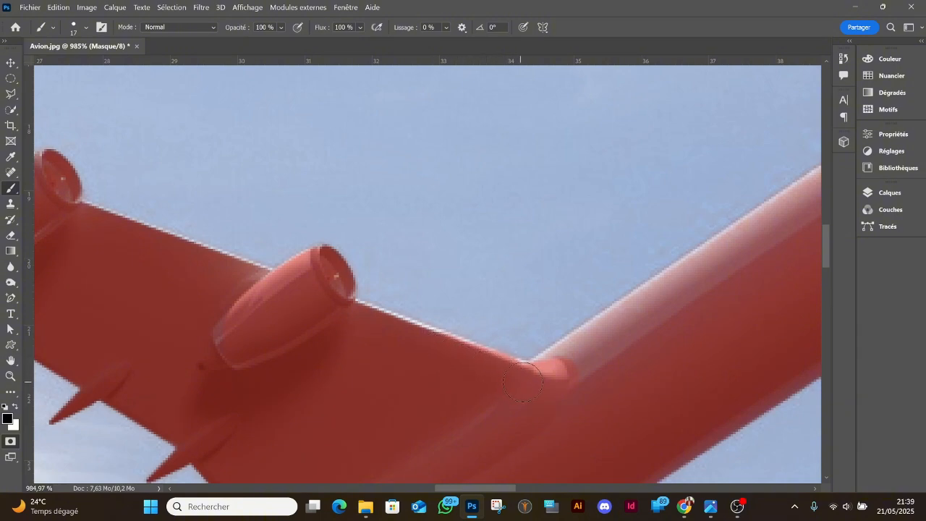
pyautogui.moveTo(522, 382)
pyautogui.mouseDown()
pyautogui.moveTo(465, 372)
pyautogui.moveTo(440, 348)
pyautogui.moveTo(345, 321)
pyautogui.mouseUp()
# Step: Paint mask over the pale upper side of the fuselage from the wing root to the nose
pyautogui.press('space')
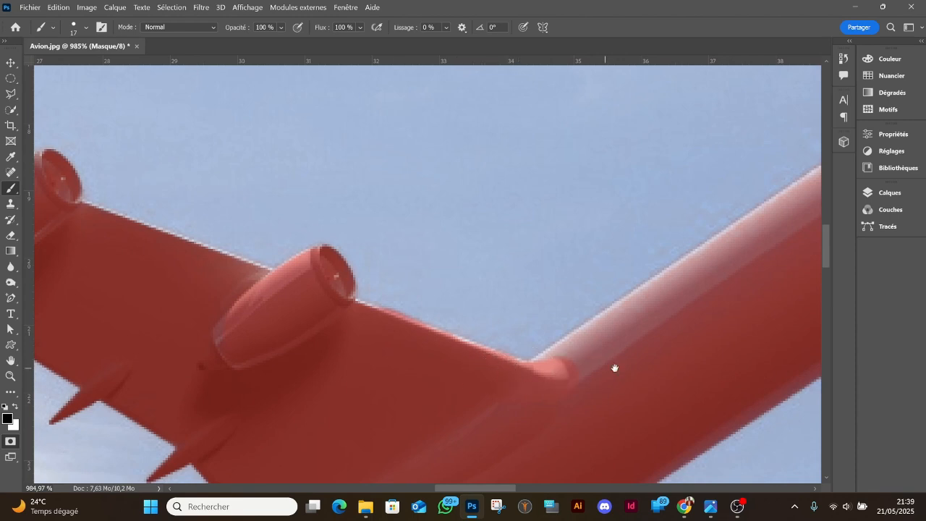
pyautogui.moveTo(615, 369); pyautogui.dragTo(405, 364)
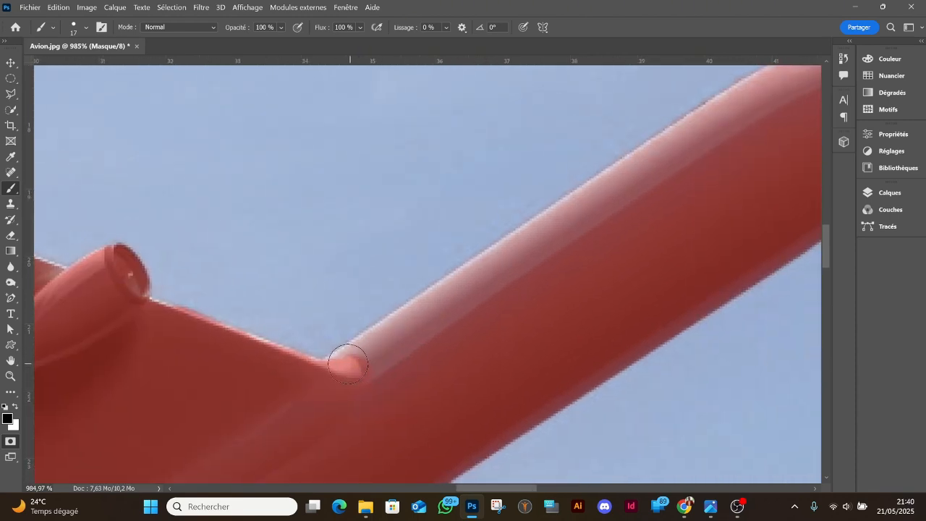
pyautogui.moveTo(348, 364)
pyautogui.mouseDown()
pyautogui.moveTo(456, 298)
pyautogui.moveTo(400, 327)
pyautogui.mouseUp()
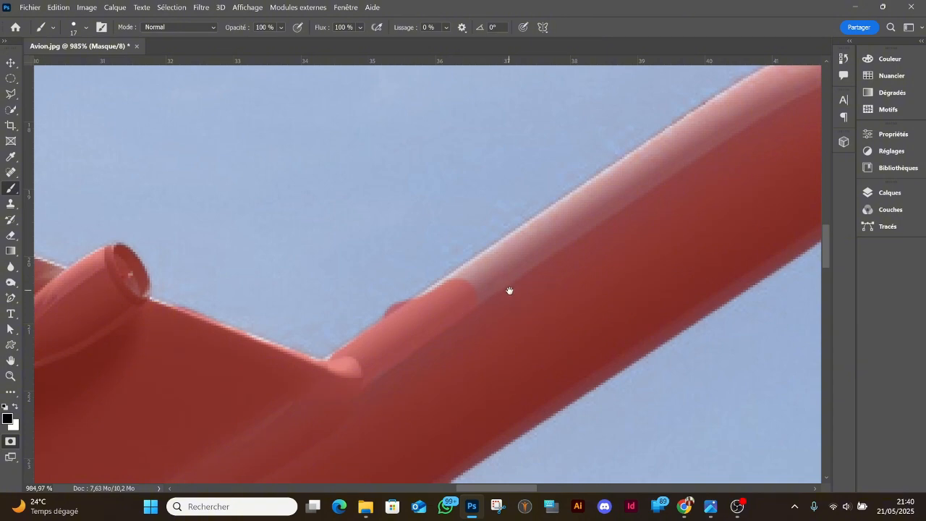
pyautogui.moveTo(509, 290); pyautogui.dragTo(423, 370)
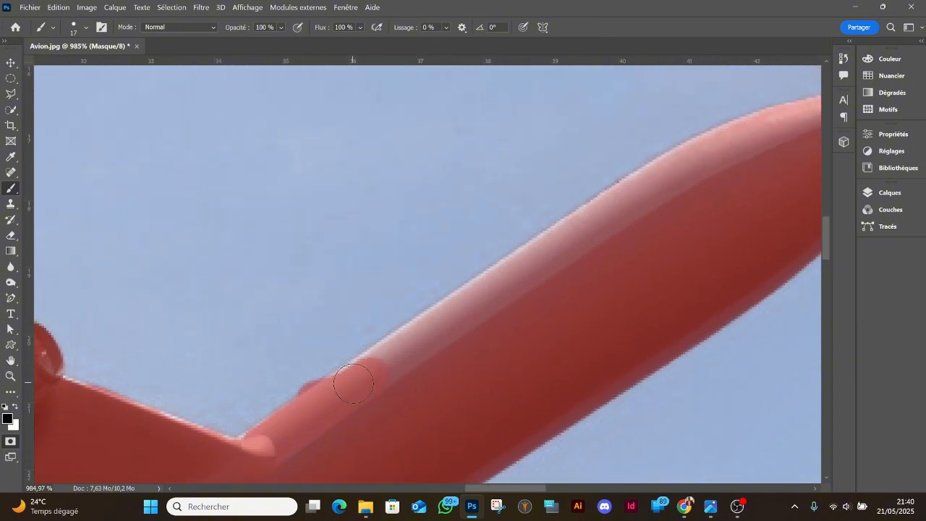
pyautogui.moveTo(373, 371)
pyautogui.mouseDown()
pyautogui.moveTo(428, 330)
pyautogui.moveTo(521, 291)
pyautogui.mouseUp()
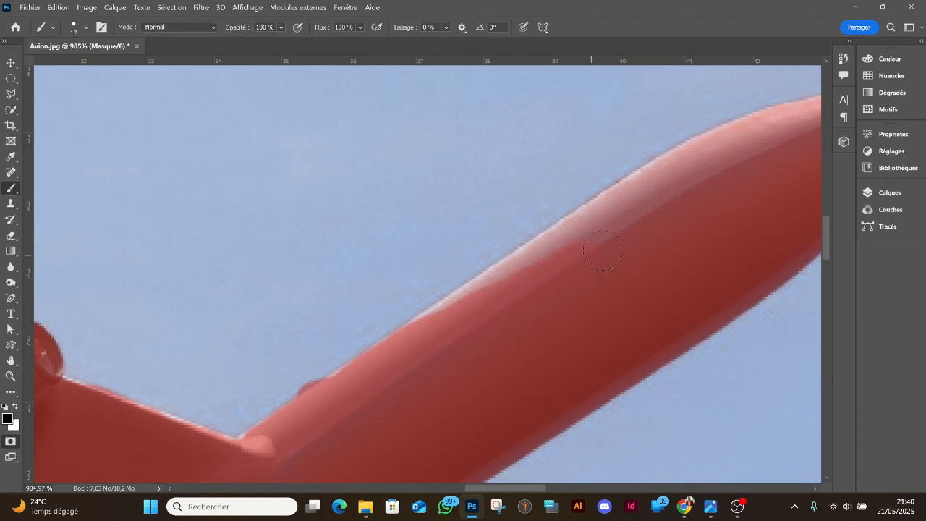
pyautogui.moveTo(663, 239); pyautogui.dragTo(583, 287)
pyautogui.moveTo(765, 192)
pyautogui.mouseDown()
pyautogui.moveTo(670, 214)
pyautogui.moveTo(700, 202)
pyautogui.moveTo(614, 238)
pyautogui.moveTo(647, 217)
pyautogui.moveTo(531, 281)
pyautogui.moveTo(616, 226)
pyautogui.moveTo(482, 306)
pyautogui.moveTo(521, 293)
pyautogui.moveTo(486, 297)
pyautogui.moveTo(406, 351)
pyautogui.mouseUp()
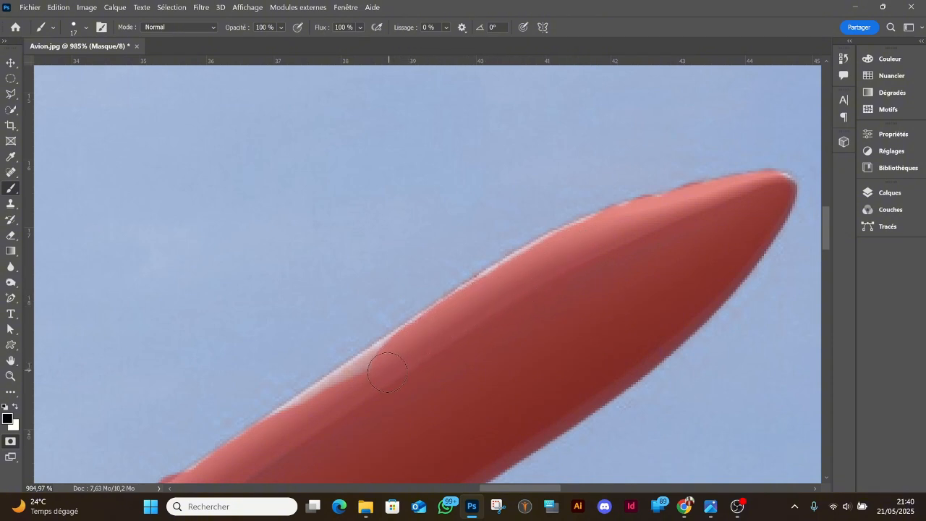
# Step: Fill the remaining pale gaps in the mask along the front fuselage's upper edge
pyautogui.moveTo(523, 270)
pyautogui.mouseDown()
pyautogui.moveTo(493, 288)
pyautogui.moveTo(612, 231)
pyautogui.mouseUp()
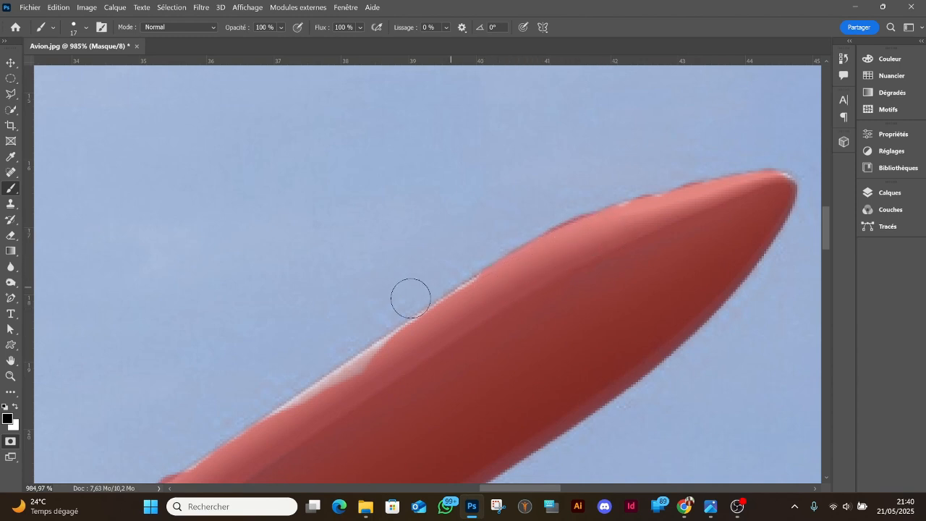
pyautogui.moveTo(369, 354); pyautogui.dragTo(466, 295)
pyautogui.moveTo(480, 306); pyautogui.dragTo(422, 343)
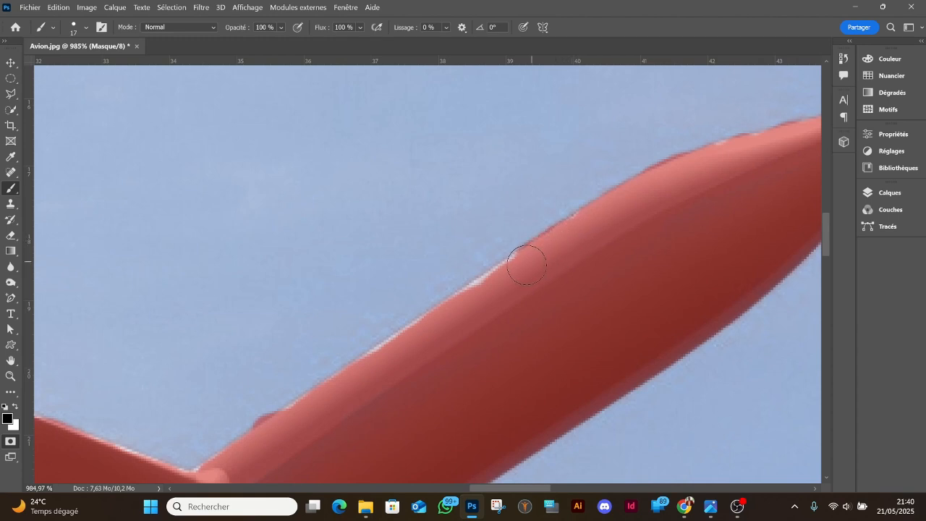
pyautogui.moveTo(527, 265); pyautogui.dragTo(504, 277)
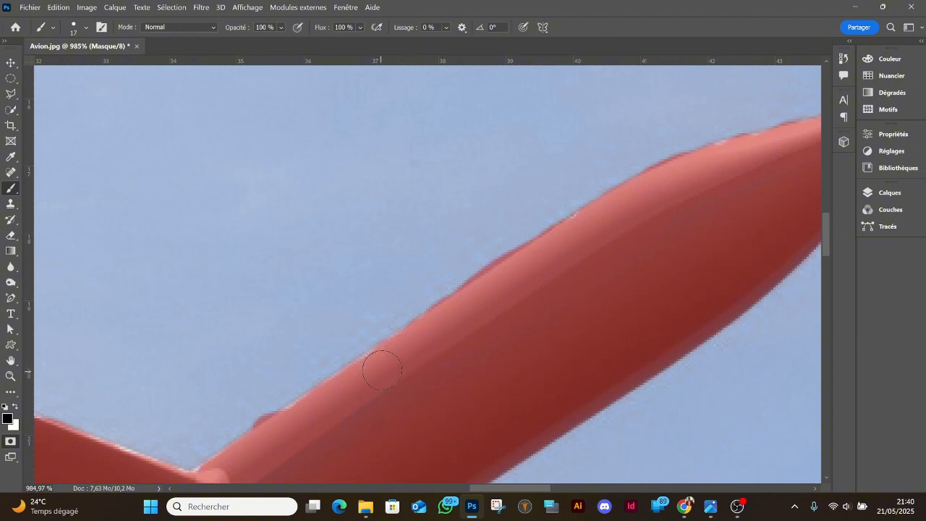
pyautogui.moveTo(375, 381); pyautogui.dragTo(486, 272)
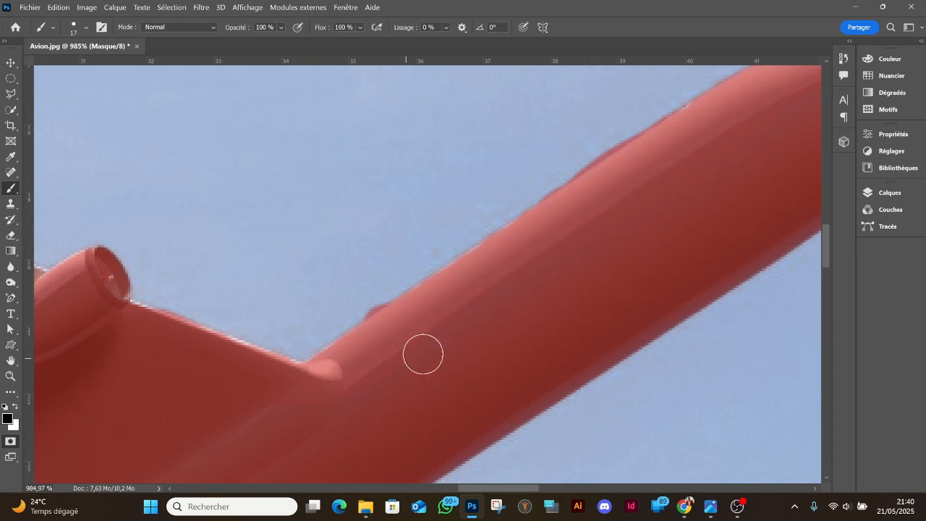
# Step: Paint mask over the upper wing's outer engine, covering its pale casing and front intake
pyautogui.scroll(-4, 435, 346)
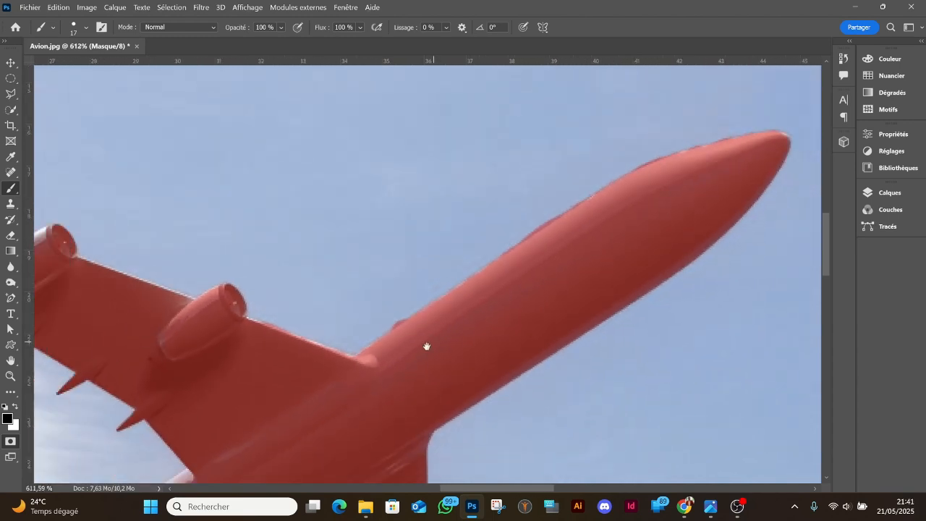
pyautogui.moveTo(372, 371); pyautogui.dragTo(579, 352)
pyautogui.moveTo(400, 319); pyautogui.dragTo(511, 168)
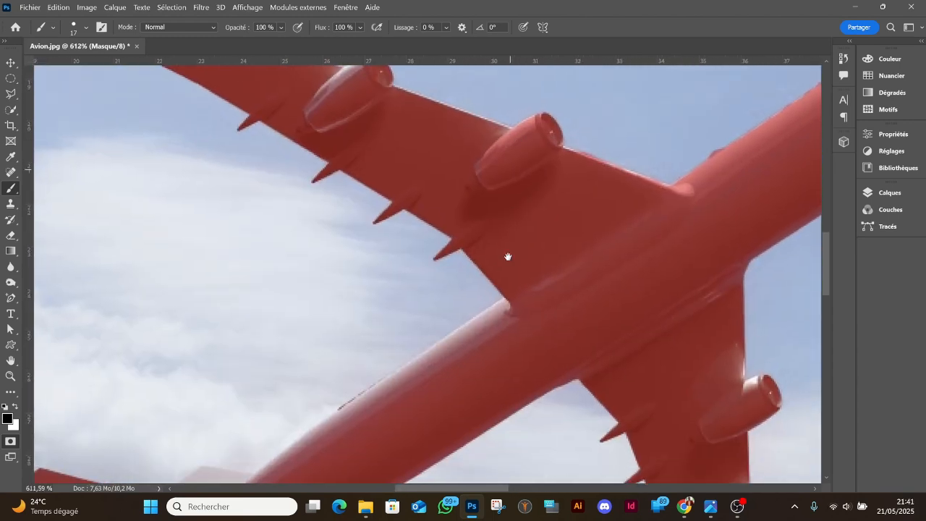
pyautogui.moveTo(464, 138); pyautogui.dragTo(478, 265)
pyautogui.scroll(5, 371, 207)
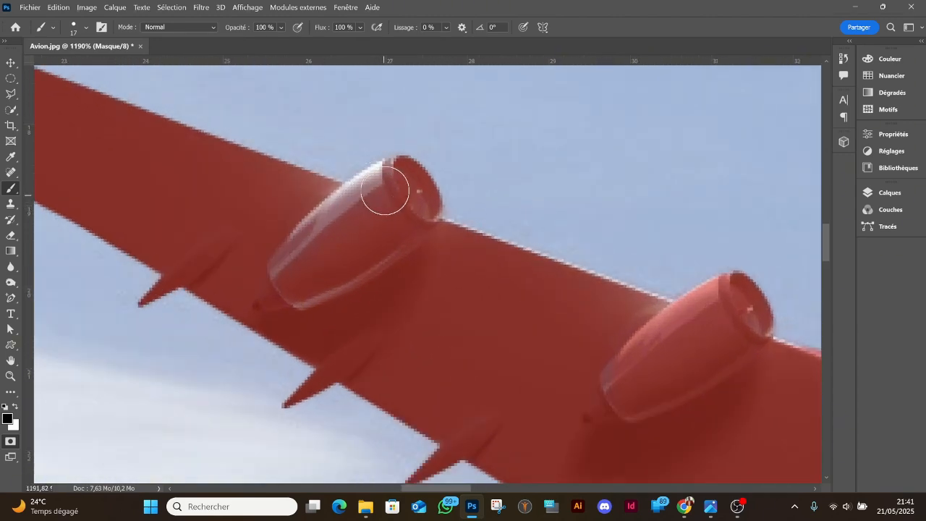
pyautogui.moveTo(378, 186); pyautogui.dragTo(323, 231)
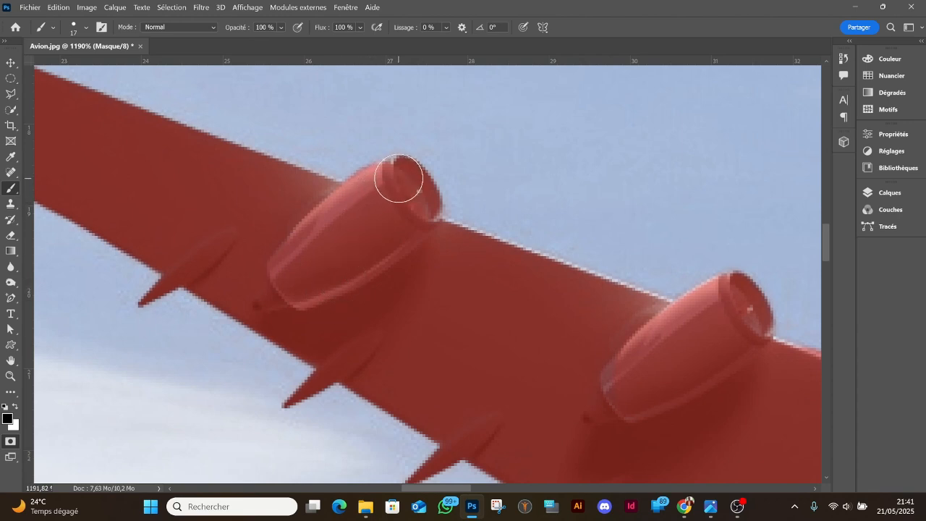
pyautogui.moveTo(399, 178); pyautogui.dragTo(418, 231)
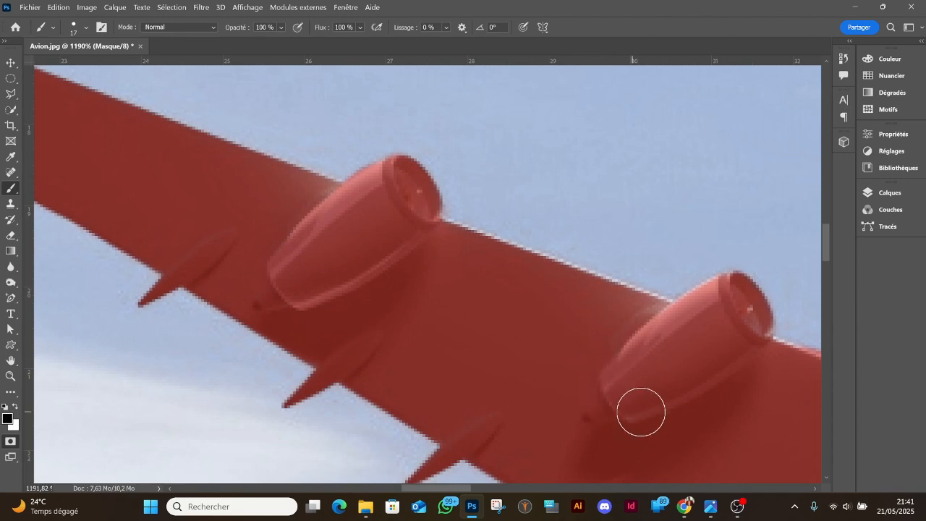
# Step: Paint mask over the pale upper edge of the rear fuselage, starting just behind the upper wing's trailing edge
pyautogui.moveTo(465, 315); pyautogui.dragTo(544, 140)
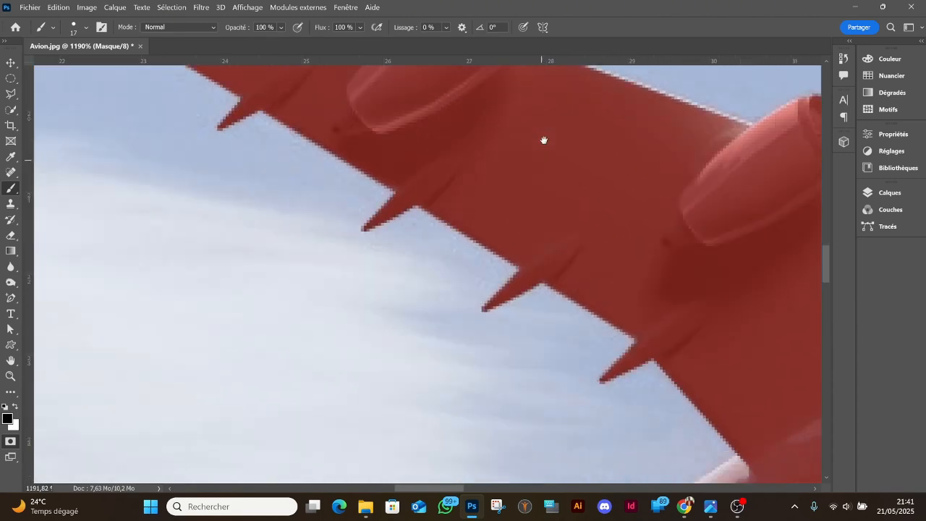
pyautogui.moveTo(541, 449); pyautogui.dragTo(519, 244)
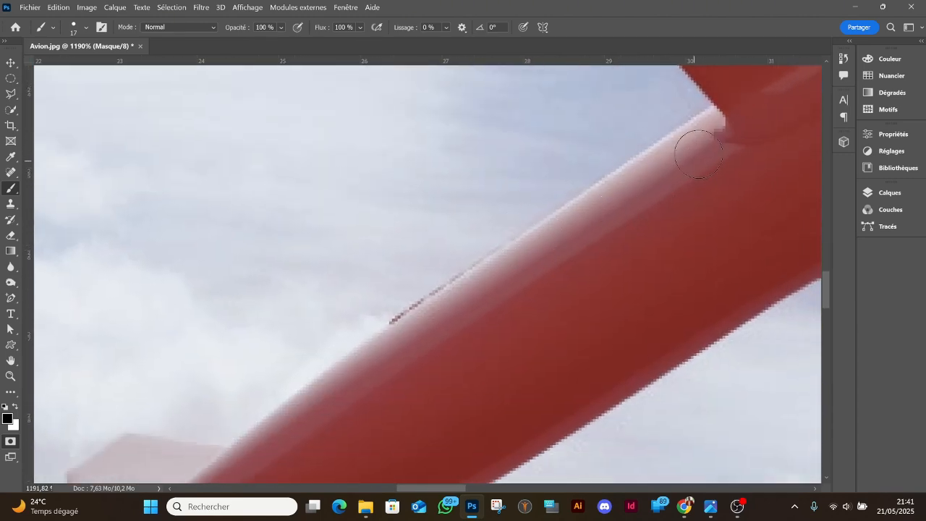
pyautogui.moveTo(715, 133)
pyautogui.mouseDown()
pyautogui.moveTo(597, 245)
pyautogui.moveTo(618, 208)
pyautogui.moveTo(684, 153)
pyautogui.mouseUp()
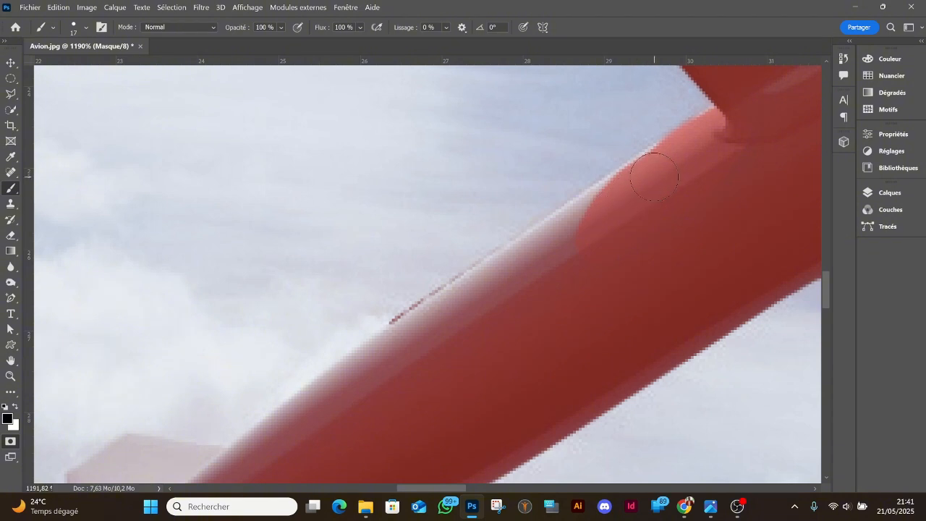
pyautogui.moveTo(654, 178)
pyautogui.mouseDown()
pyautogui.moveTo(508, 296)
pyautogui.moveTo(559, 278)
pyautogui.moveTo(626, 193)
pyautogui.mouseUp()
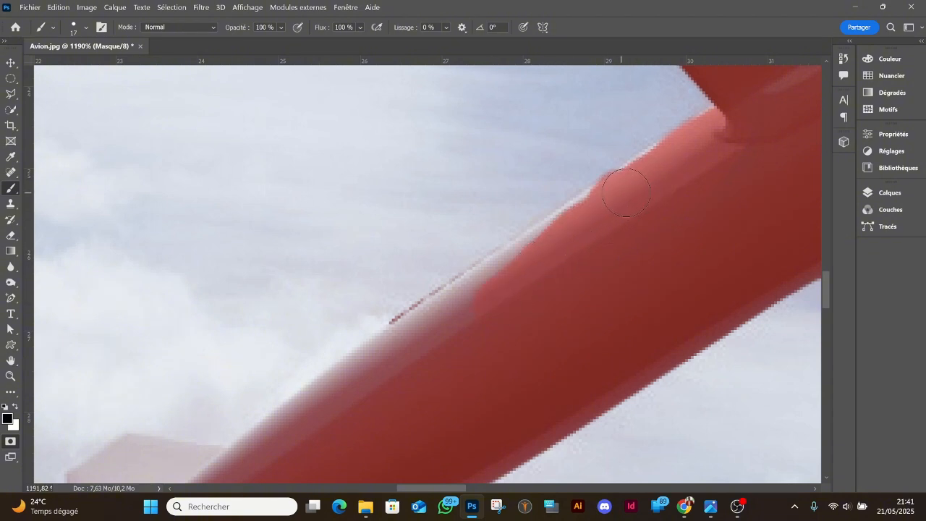
pyautogui.moveTo(580, 224)
pyautogui.mouseDown()
pyautogui.moveTo(524, 257)
pyautogui.moveTo(452, 336)
pyautogui.mouseUp()
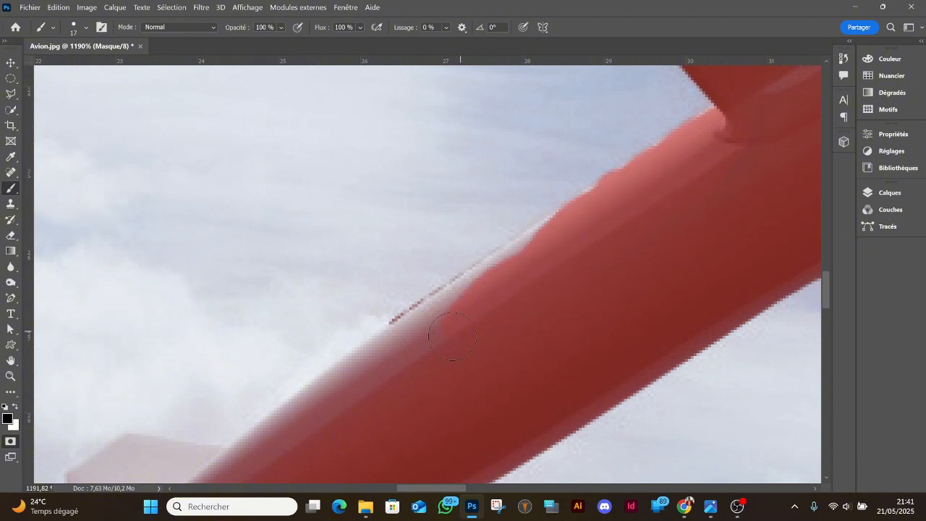
pyautogui.moveTo(544, 245); pyautogui.dragTo(524, 267)
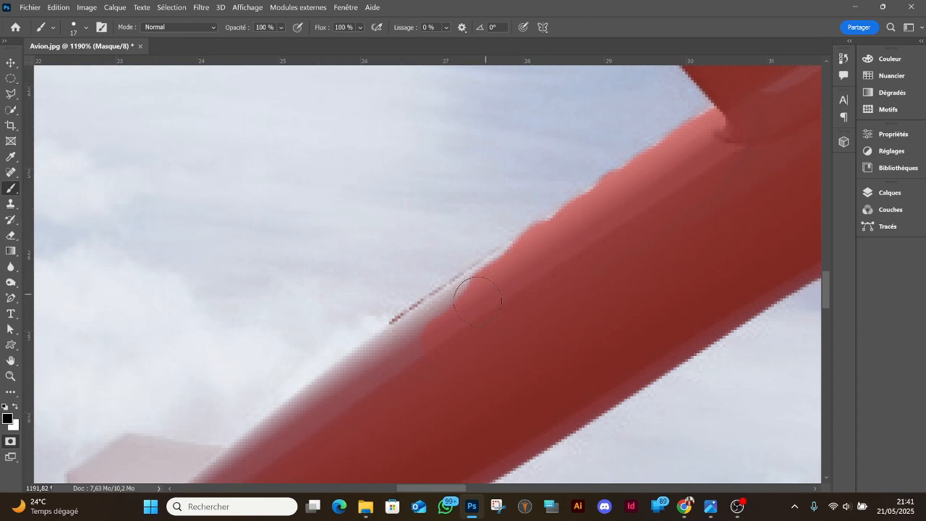
pyautogui.moveTo(478, 301)
pyautogui.mouseDown()
pyautogui.moveTo(417, 346)
pyautogui.moveTo(502, 273)
pyautogui.mouseUp()
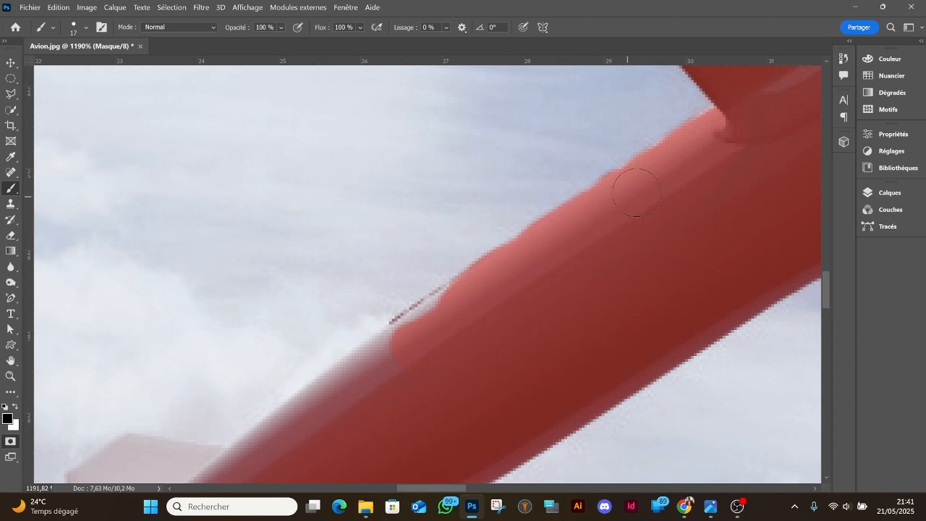
# Step: Extend the mask along the remaining pale fuselage edge down to the tail fin
pyautogui.moveTo(399, 350); pyautogui.dragTo(510, 213)
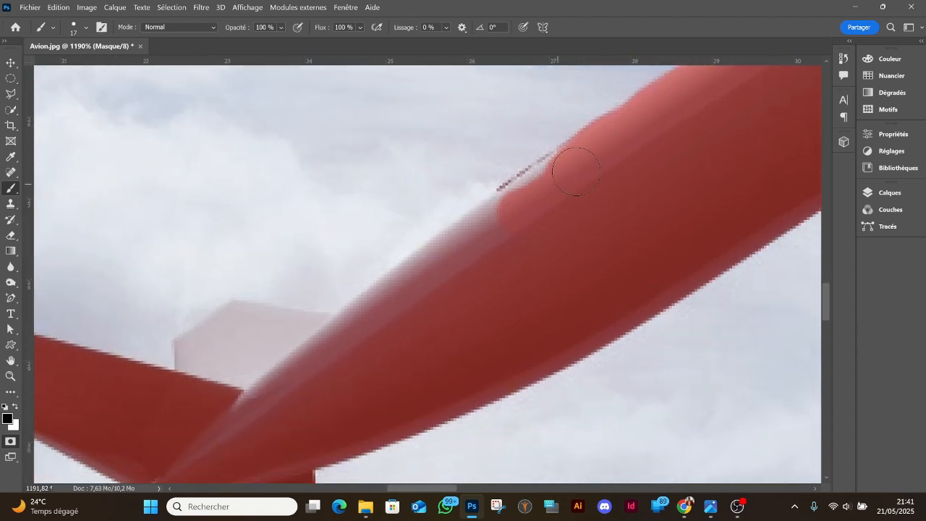
pyautogui.moveTo(570, 174)
pyautogui.mouseDown()
pyautogui.moveTo(517, 185)
pyautogui.moveTo(485, 213)
pyautogui.moveTo(569, 170)
pyautogui.mouseUp()
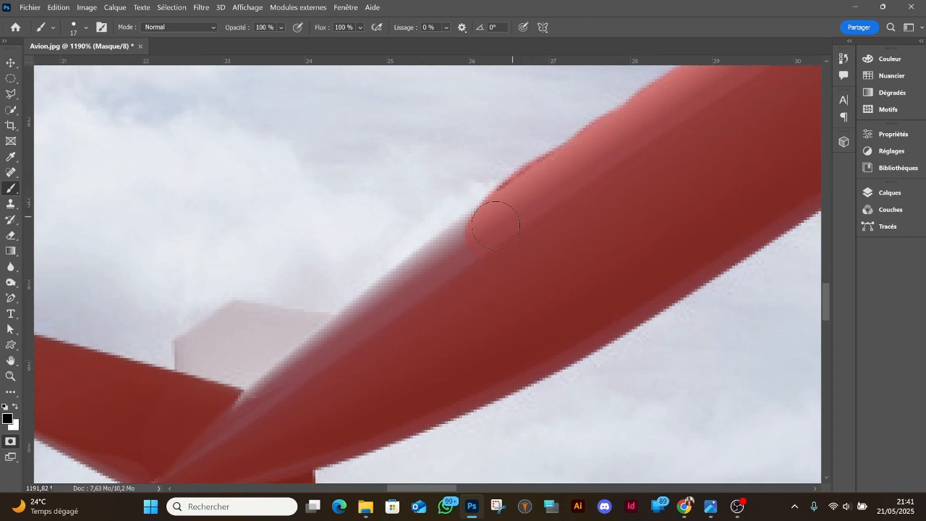
pyautogui.moveTo(496, 226)
pyautogui.mouseDown()
pyautogui.moveTo(452, 239)
pyautogui.moveTo(366, 301)
pyautogui.moveTo(424, 248)
pyautogui.moveTo(496, 221)
pyautogui.mouseUp()
# Step: Paint mask over the pale vertical tail fin between the fuselage and the upper tailplane, filling the gaps left inside it
pyautogui.moveTo(363, 328)
pyautogui.mouseDown()
pyautogui.moveTo(310, 372)
pyautogui.moveTo(263, 387)
pyautogui.moveTo(236, 389)
pyautogui.moveTo(215, 363)
pyautogui.moveTo(205, 360)
pyautogui.moveTo(206, 370)
pyautogui.moveTo(204, 350)
pyautogui.moveTo(204, 366)
pyautogui.moveTo(204, 349)
pyautogui.moveTo(236, 330)
pyautogui.moveTo(316, 339)
pyautogui.moveTo(241, 328)
pyautogui.mouseUp()
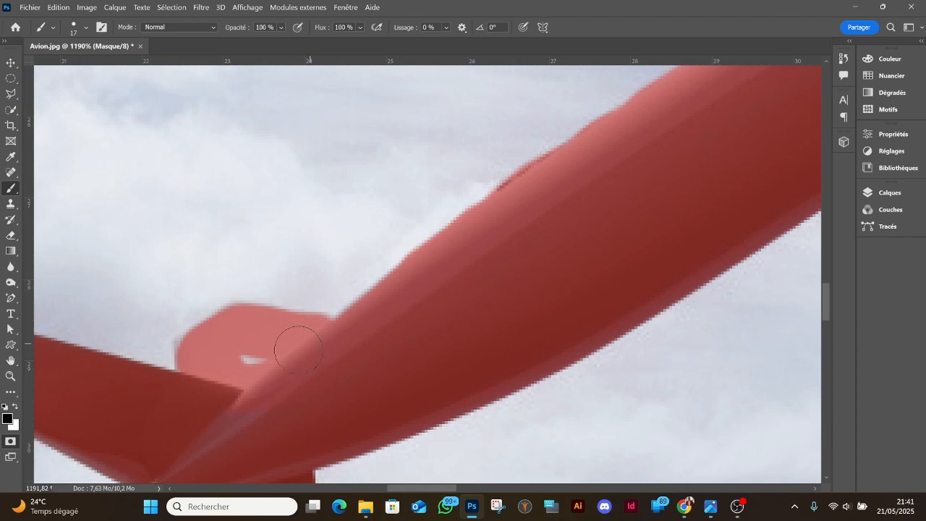
pyautogui.moveTo(298, 351)
pyautogui.mouseDown()
pyautogui.moveTo(243, 362)
pyautogui.moveTo(228, 347)
pyautogui.moveTo(197, 350)
pyautogui.moveTo(197, 379)
pyautogui.mouseUp()
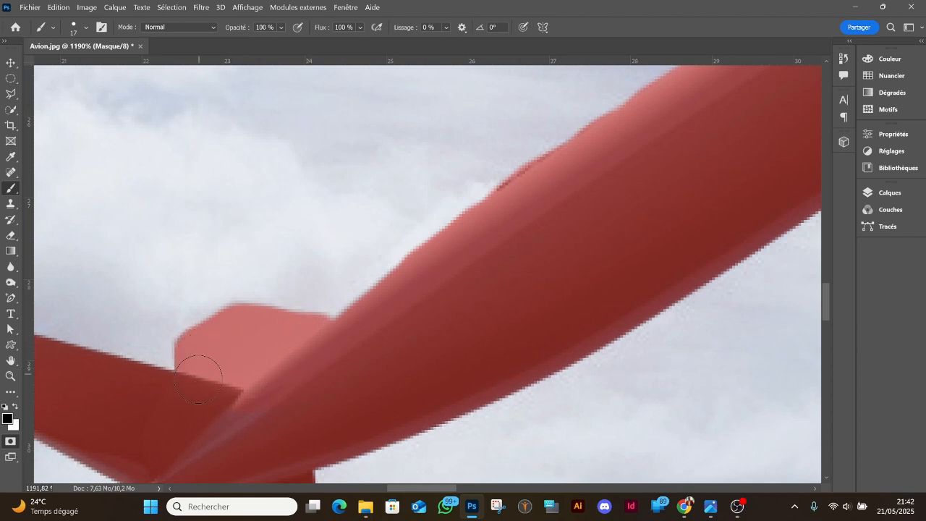
pyautogui.moveTo(303, 378); pyautogui.dragTo(392, 305)
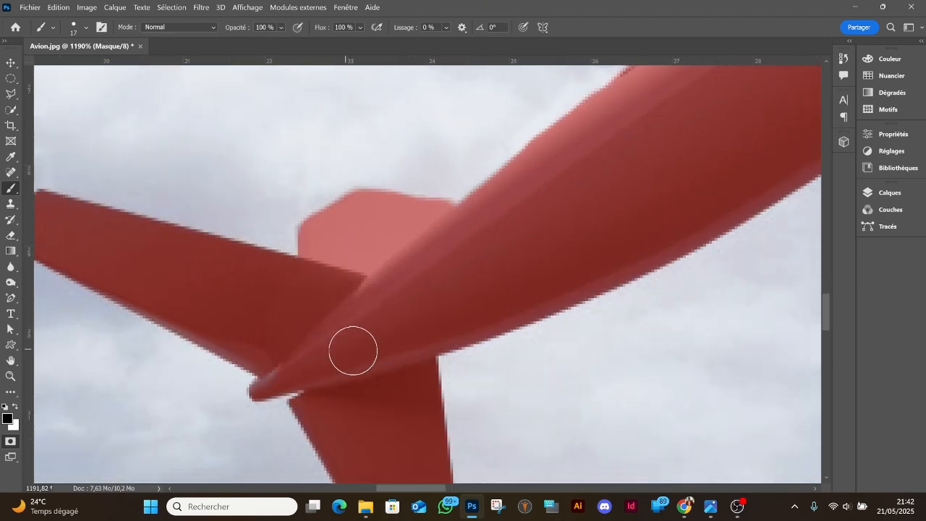
# Step: Paint mask over the two engines of the lower wing and the pale wing areas beside them
pyautogui.scroll(-3, 368, 343)
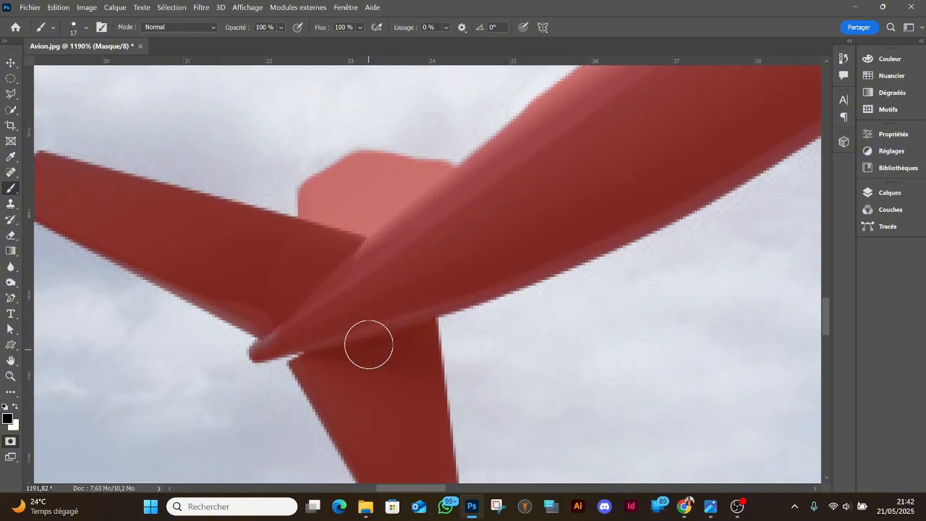
pyautogui.scroll(-3, 365, 318)
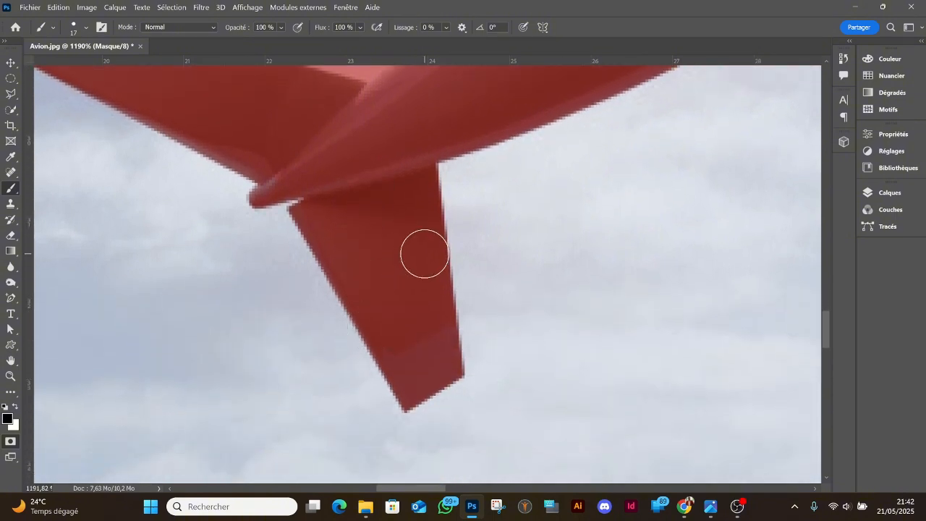
pyautogui.scroll(-2, 424, 254)
pyautogui.scroll(-3, 435, 250)
pyautogui.scroll(-2, 490, 275)
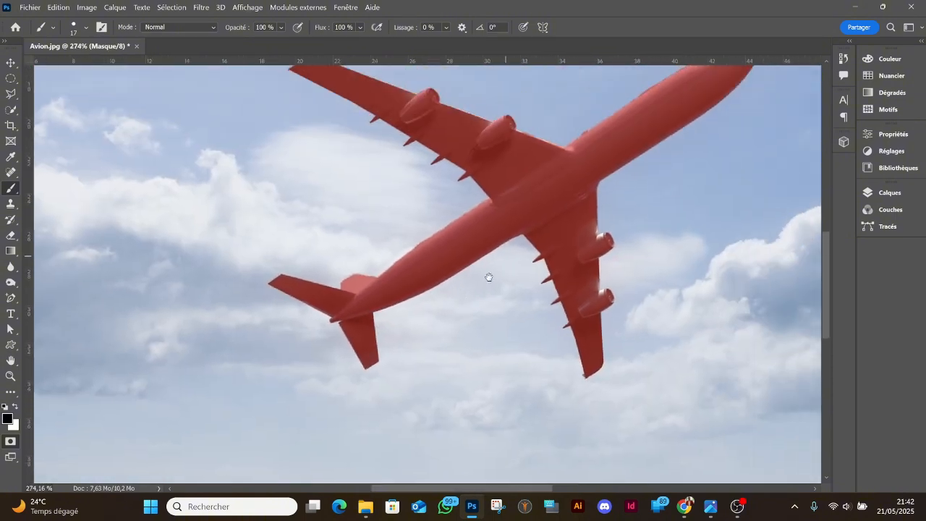
pyautogui.scroll(5, 570, 320)
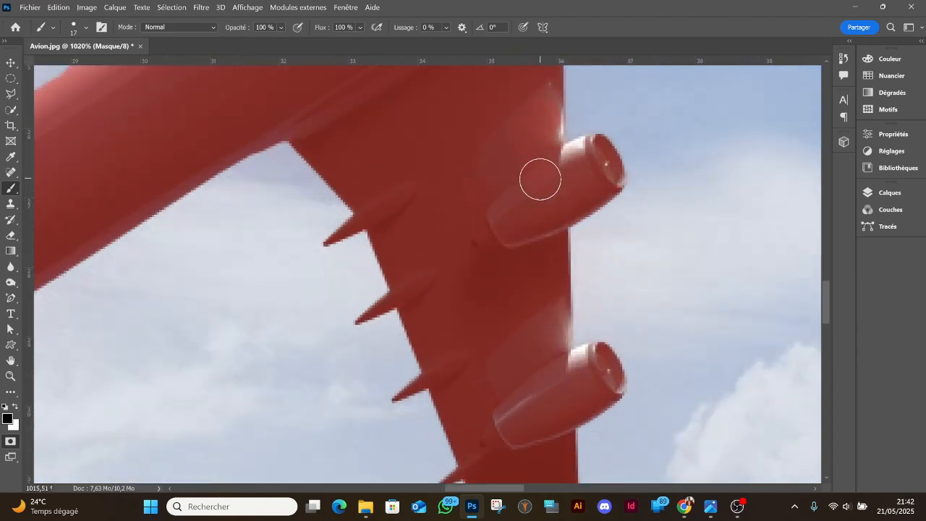
pyautogui.moveTo(536, 105)
pyautogui.mouseDown()
pyautogui.moveTo(550, 165)
pyautogui.moveTo(588, 159)
pyautogui.moveTo(578, 181)
pyautogui.moveTo(503, 227)
pyautogui.moveTo(542, 224)
pyautogui.moveTo(517, 191)
pyautogui.mouseUp()
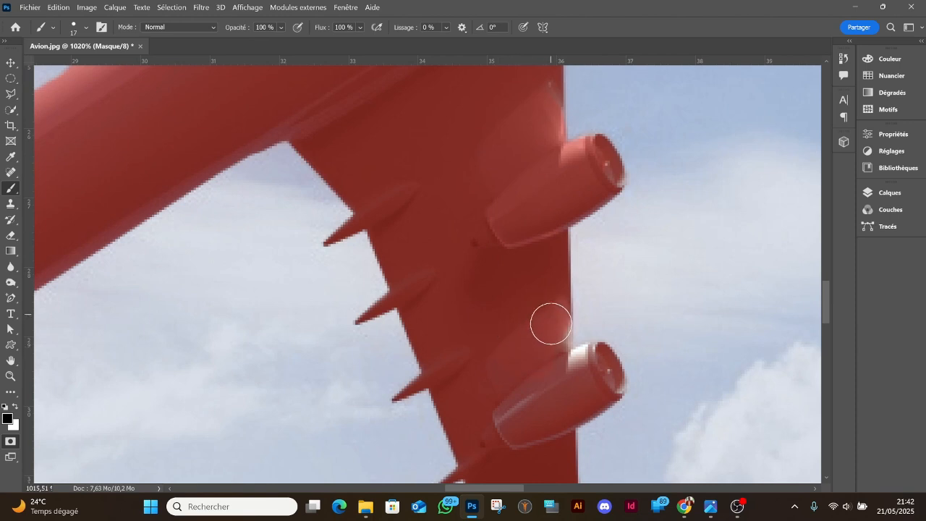
pyautogui.moveTo(573, 371)
pyautogui.mouseDown()
pyautogui.moveTo(594, 367)
pyautogui.moveTo(602, 378)
pyautogui.moveTo(538, 422)
pyautogui.moveTo(550, 397)
pyautogui.mouseUp()
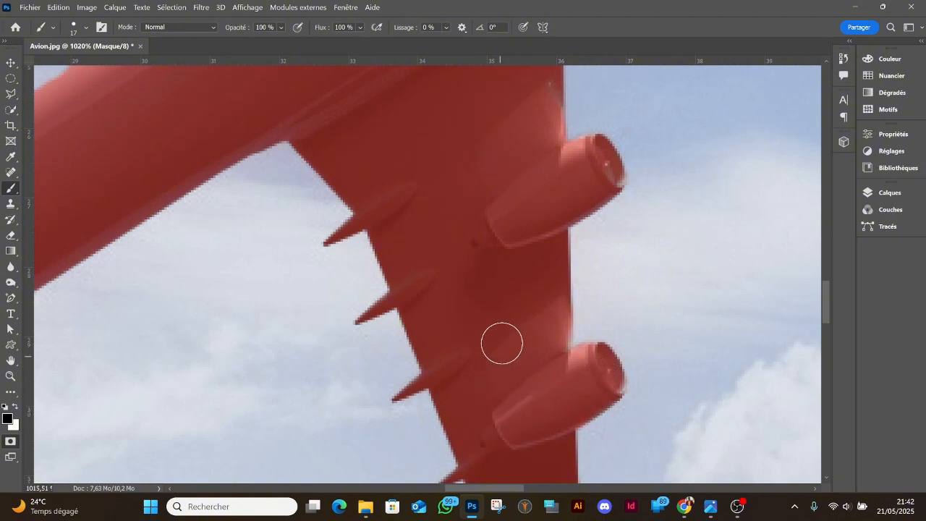
# Step: Check the mask over the whole airplane and exit Quick Mask mode to turn it into a selection
pyautogui.scroll(-5, 493, 376)
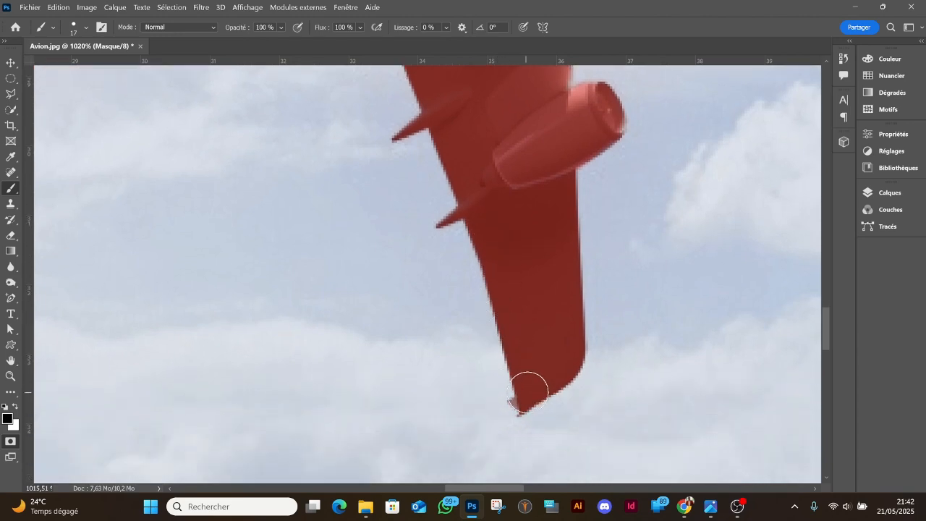
pyautogui.scroll(-5, 532, 297)
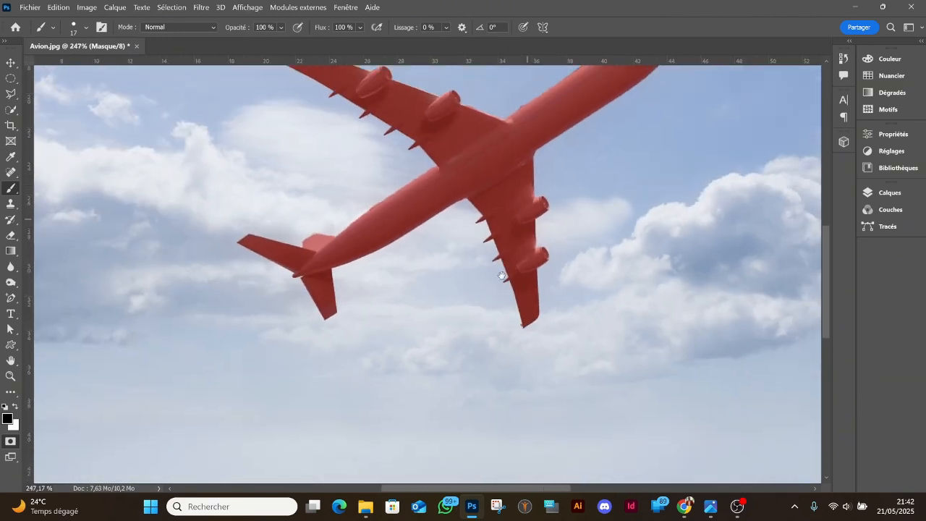
pyautogui.moveTo(502, 275); pyautogui.dragTo(450, 393)
pyautogui.moveTo(485, 296); pyautogui.dragTo(482, 280)
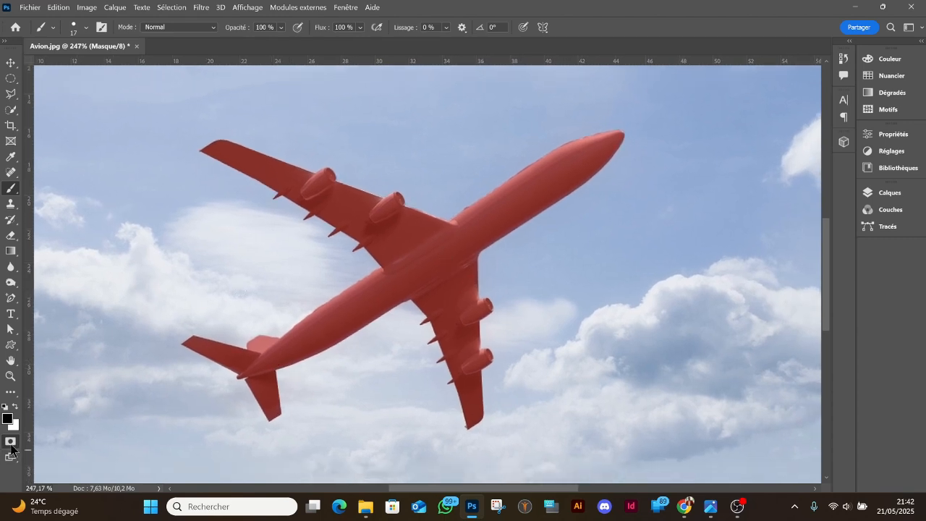
pyautogui.click(10, 443)
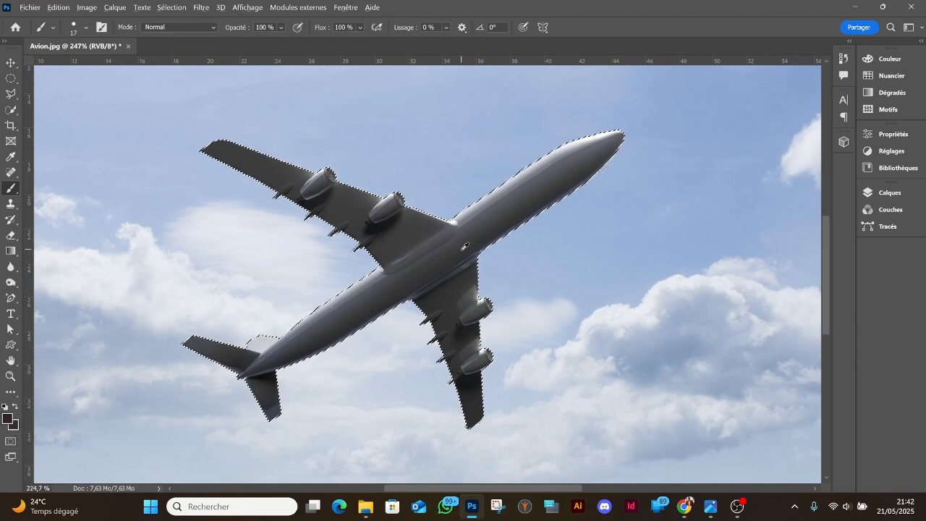
# Step: Invert the selection so that only the airplane is selected instead of the sky
pyautogui.scroll(-2, 461, 249)
pyautogui.scroll(-2, 461, 249)
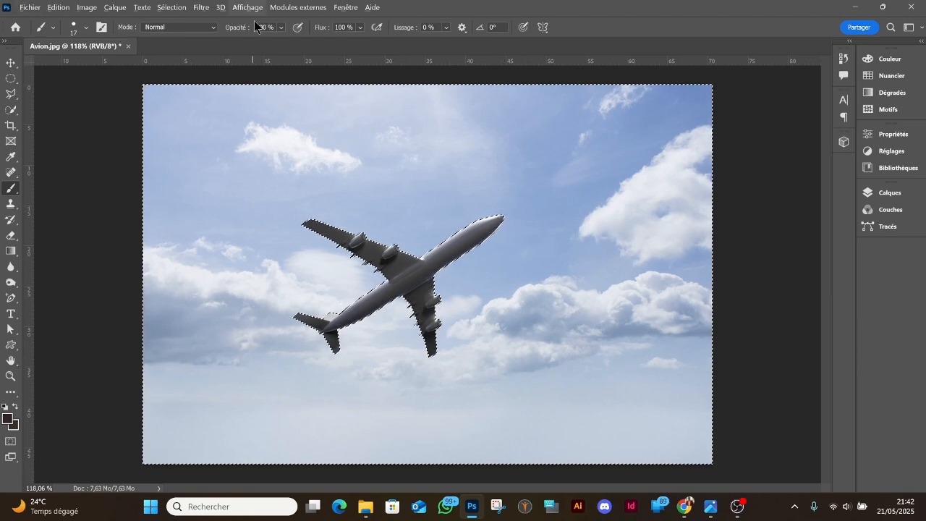
pyautogui.click(169, 9)
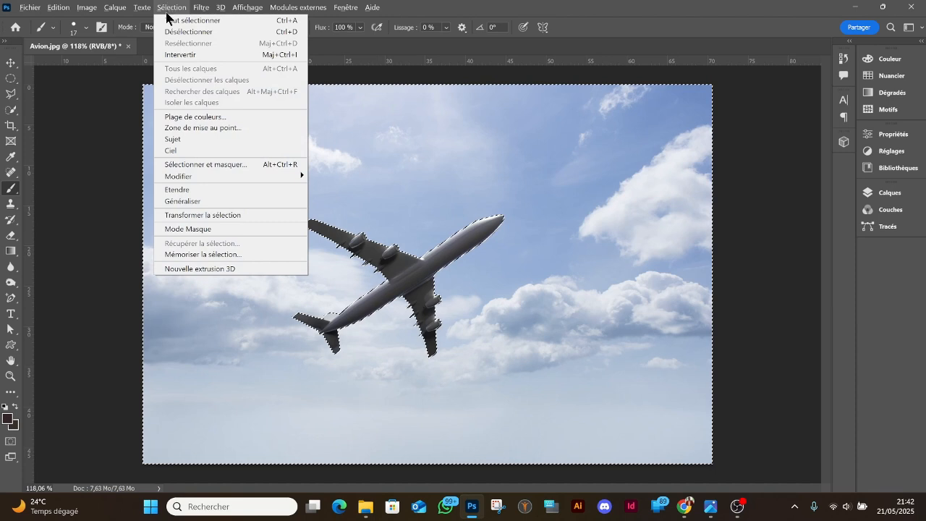
pyautogui.click(183, 54)
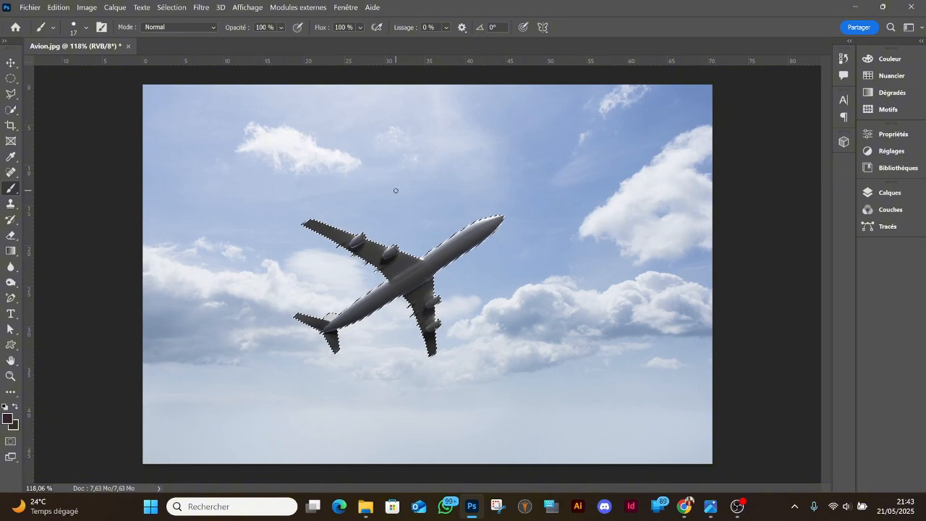
# Step: Deselect everything and select the airplane automatically with the Subject (Sujet) selection command
pyautogui.hotkey('ctrl', 'd')
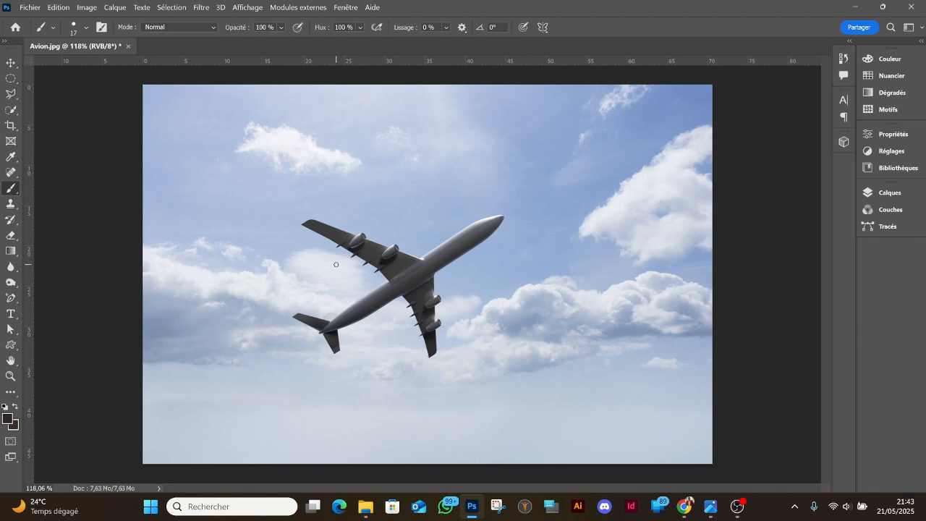
pyautogui.click(178, 9)
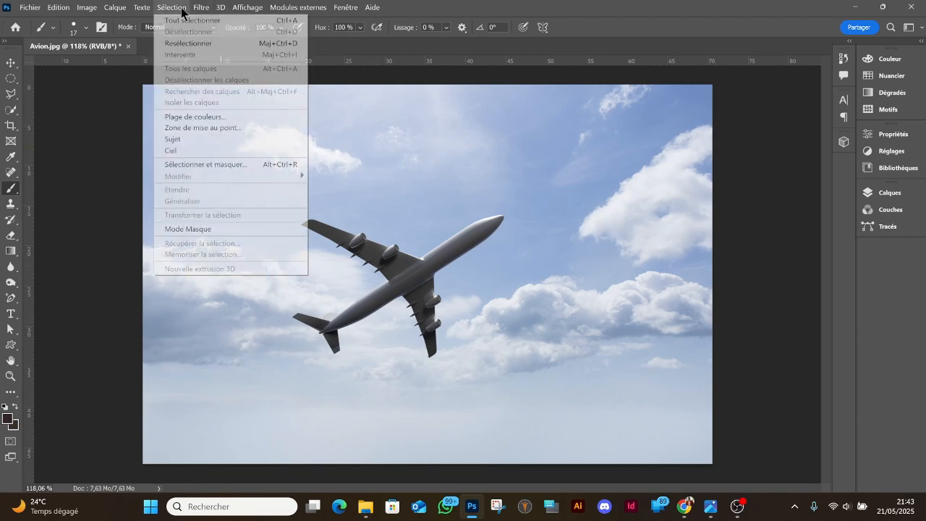
pyautogui.click(195, 140)
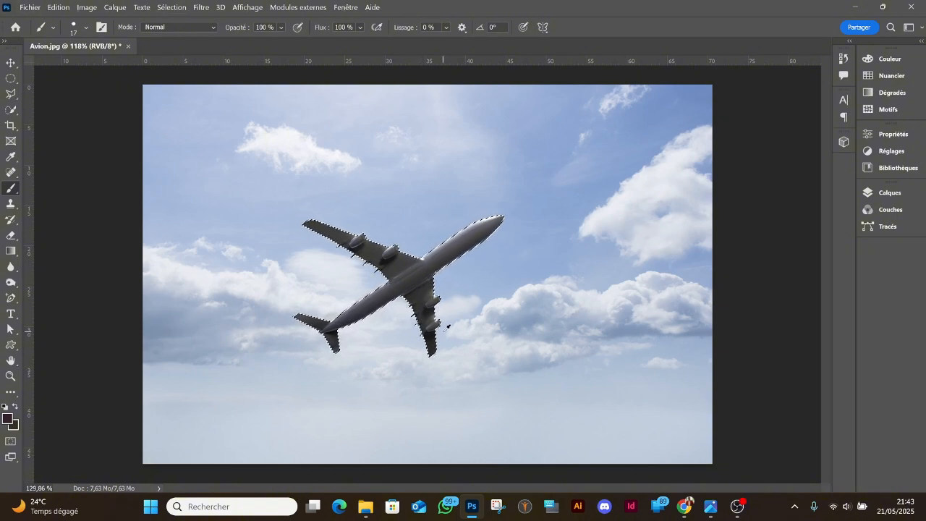
# Step: Examine how closely the automatic subject selection follows the rear fuselage's upper edge, the tail fin and the lower wing's engines
pyautogui.scroll(3, 438, 318)
pyautogui.scroll(4, 448, 327)
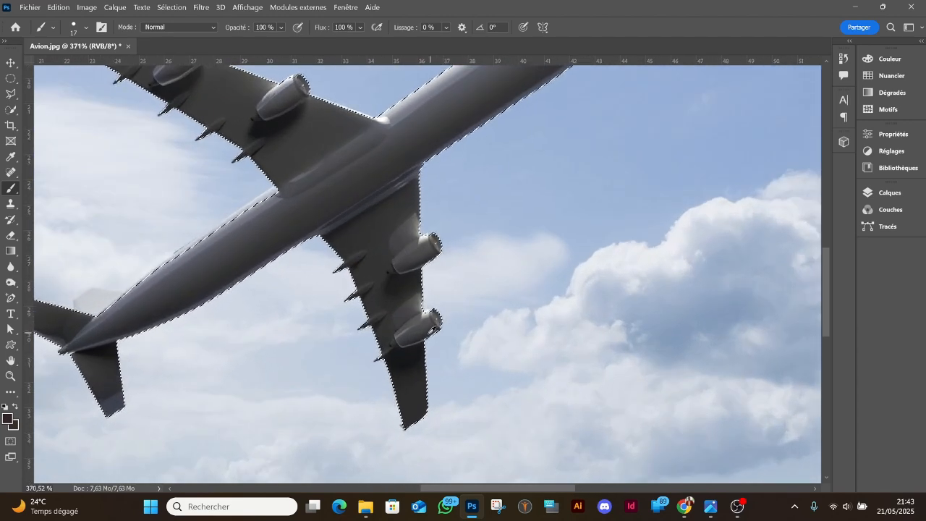
pyautogui.scroll(1, 448, 327)
pyautogui.moveTo(305, 218)
pyautogui.mouseDown()
pyautogui.moveTo(379, 218)
pyautogui.moveTo(393, 246)
pyautogui.mouseUp()
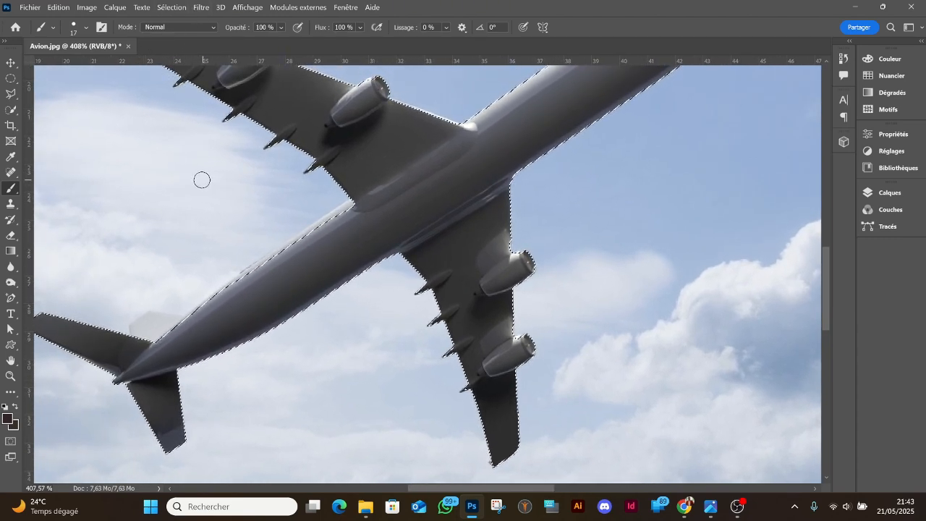
pyautogui.scroll(5, 252, 226)
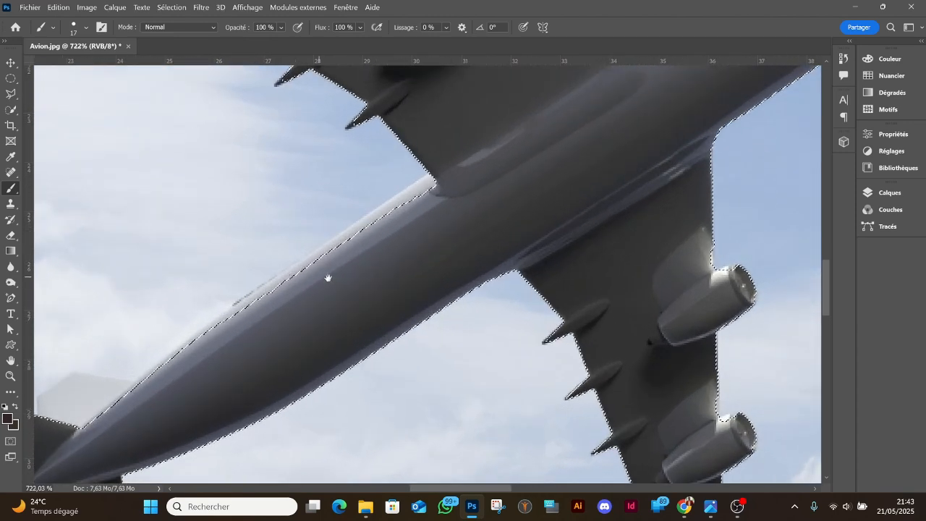
pyautogui.moveTo(328, 277); pyautogui.dragTo(383, 263)
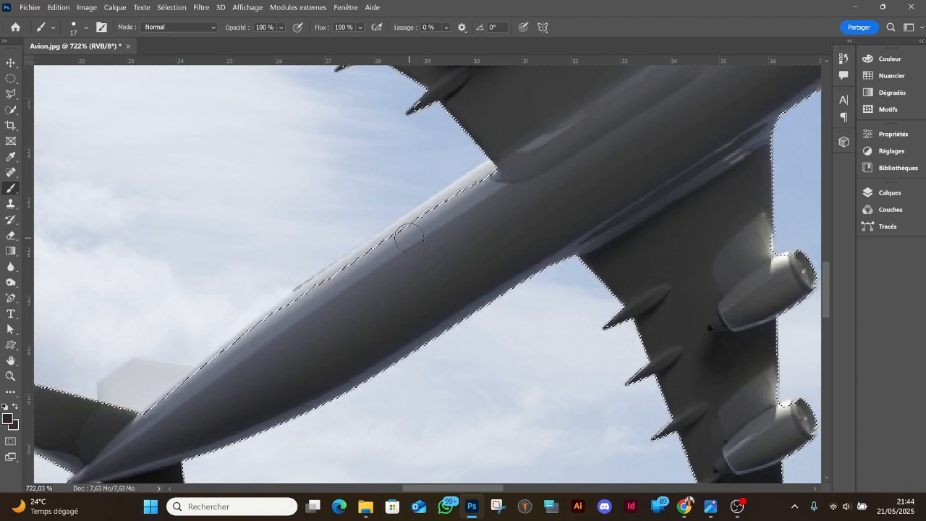
pyautogui.scroll(-10, 409, 237)
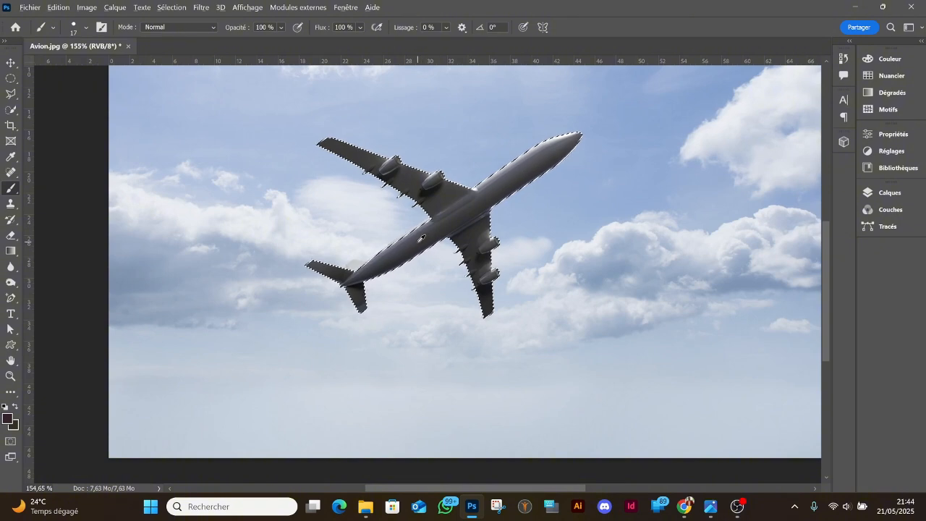
pyautogui.scroll(6, 418, 242)
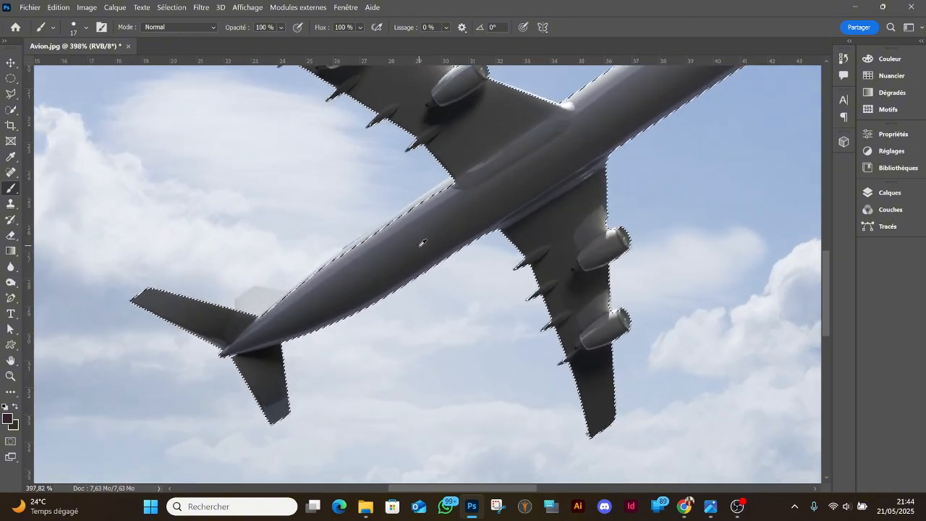
pyautogui.scroll(1, 420, 244)
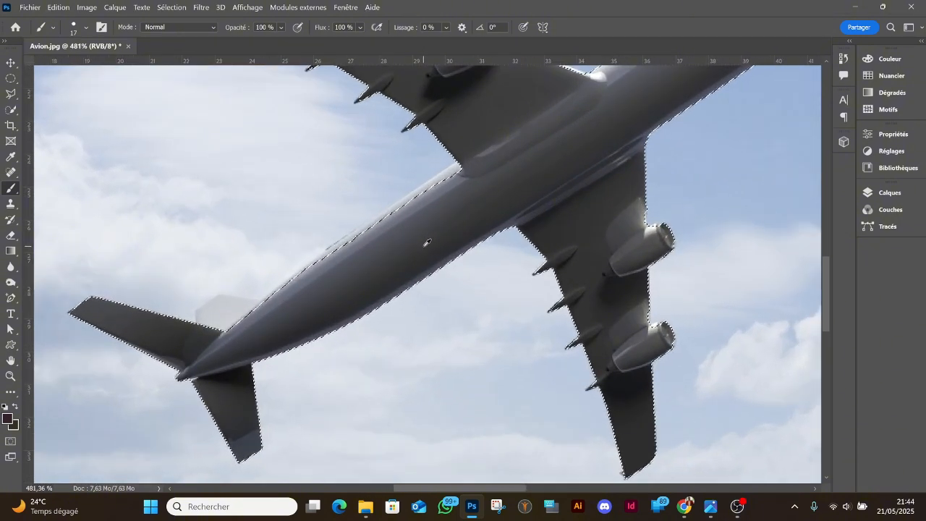
# Step: Activate the Quick Selection tool in add mode with a 12 px brush for the rear fuselage's upper edge
pyautogui.scroll(1, 402, 238)
pyautogui.scroll(4, 402, 238)
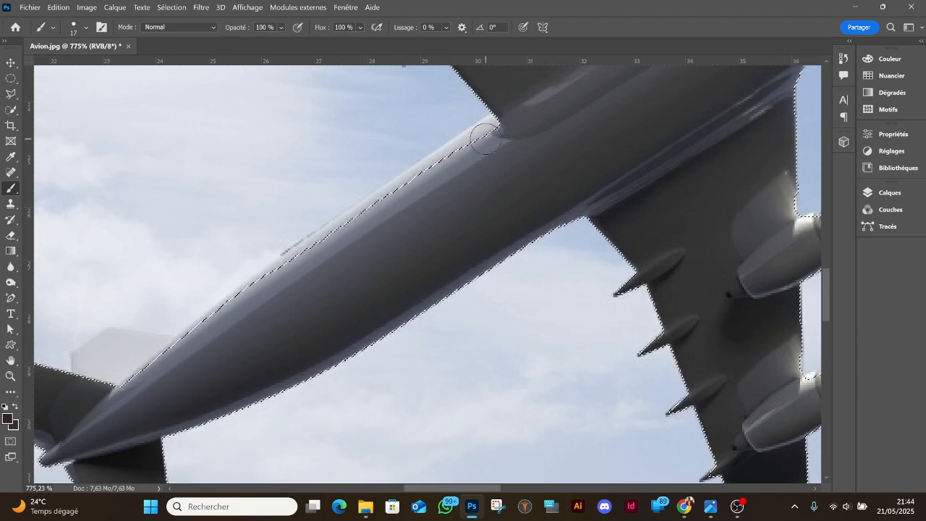
pyautogui.scroll(3, 470, 161)
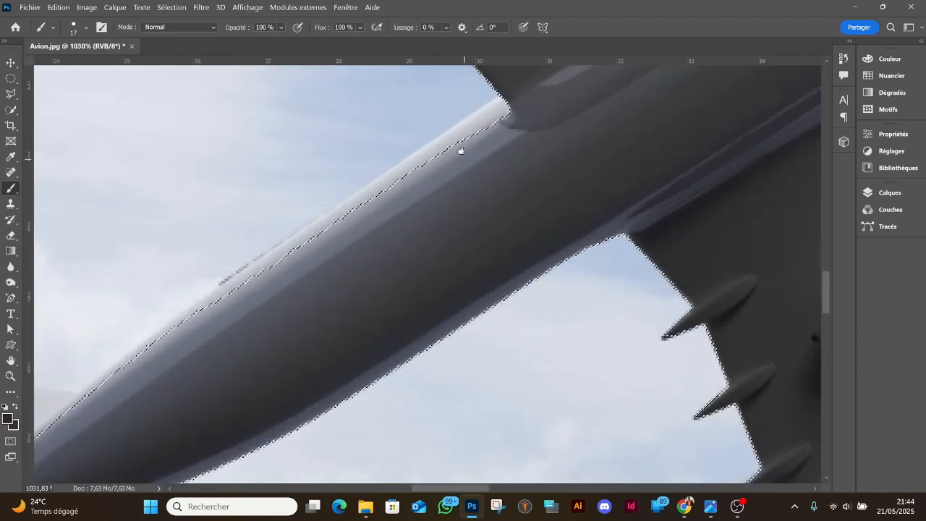
pyautogui.moveTo(468, 160); pyautogui.dragTo(485, 180)
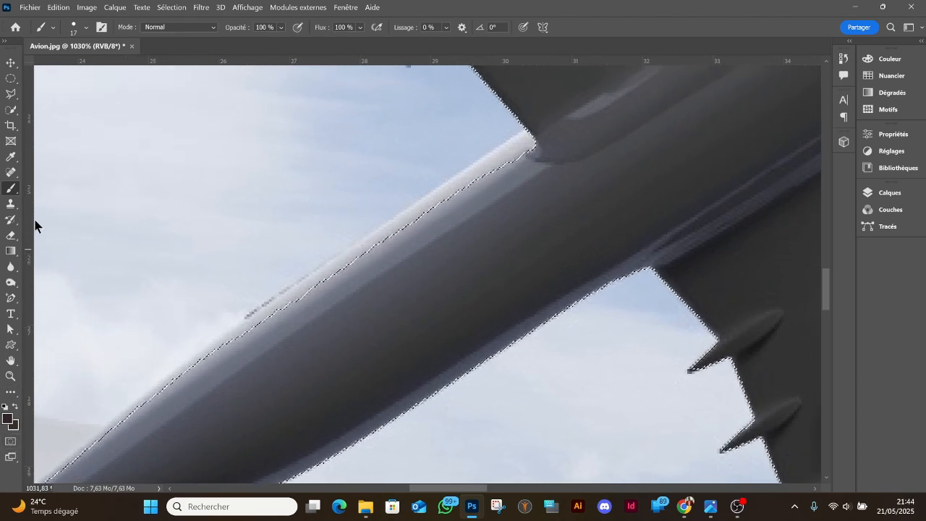
pyautogui.click(11, 110)
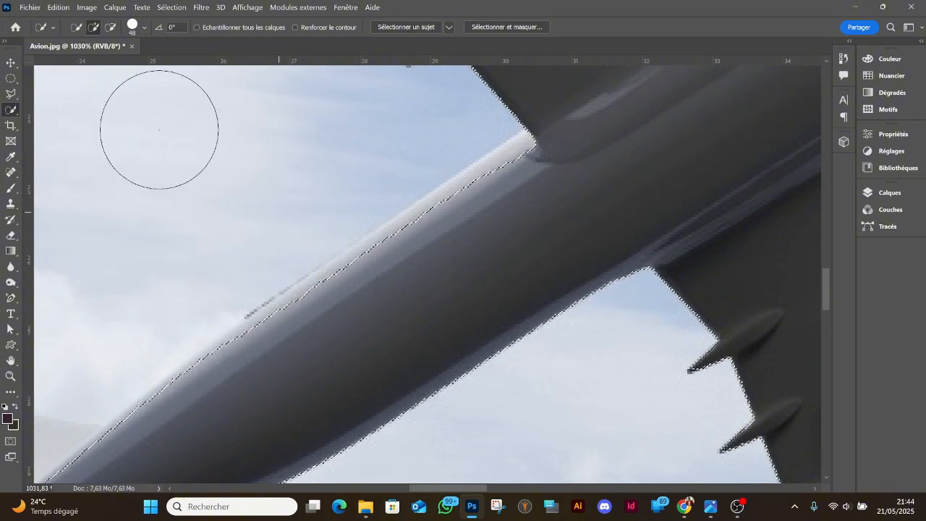
pyautogui.click(145, 27)
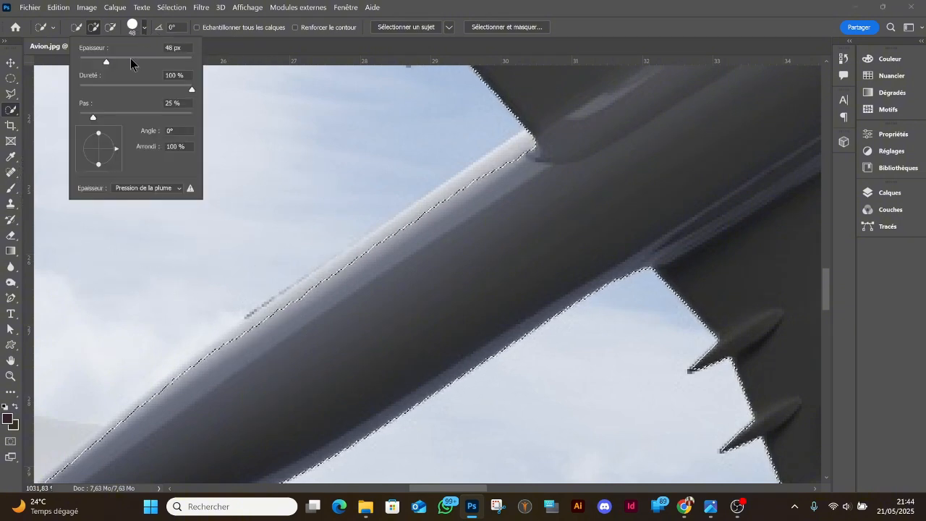
pyautogui.moveTo(98, 65); pyautogui.dragTo(86, 63)
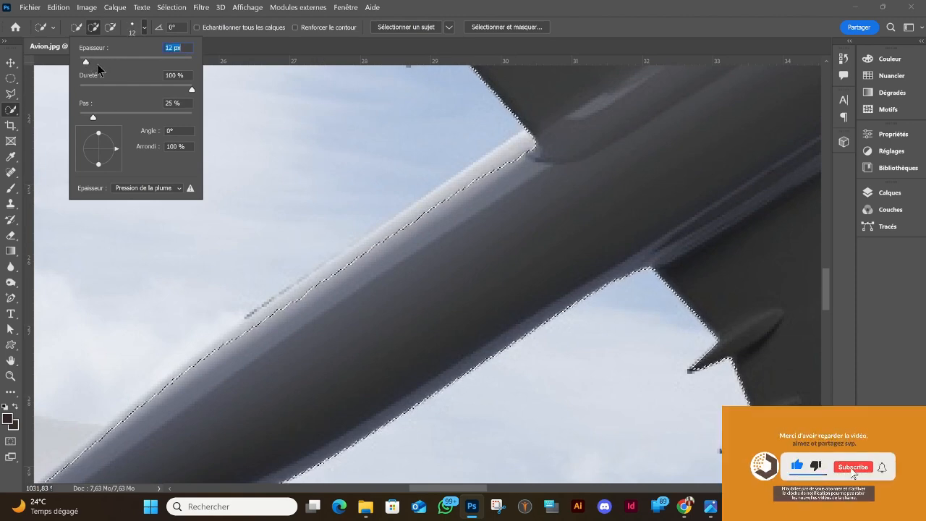
pyautogui.press('Return')
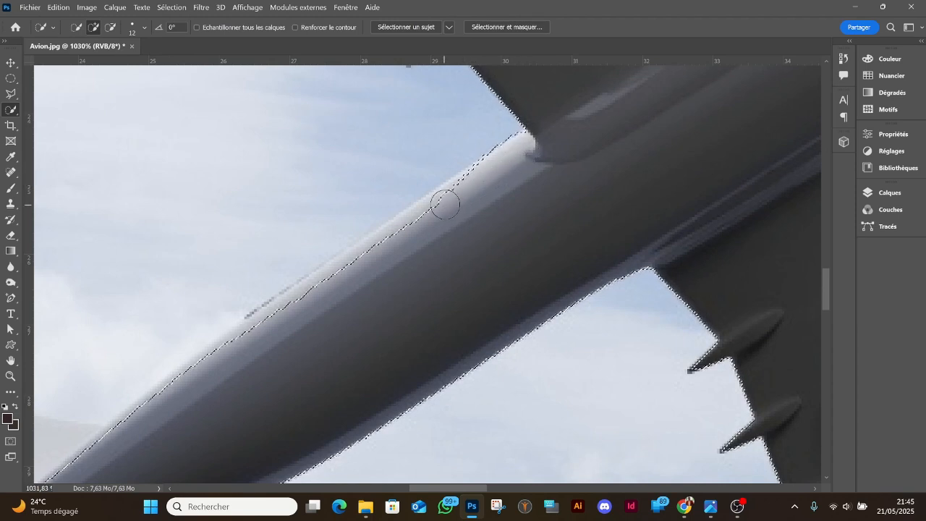
# Step: Add the bright strip along the rear fuselage's upper edge and the pale tail fin to the selection
pyautogui.moveTo(466, 194)
pyautogui.mouseDown()
pyautogui.moveTo(424, 217)
pyautogui.moveTo(400, 246)
pyautogui.moveTo(365, 261)
pyautogui.moveTo(436, 207)
pyautogui.moveTo(526, 168)
pyautogui.mouseUp()
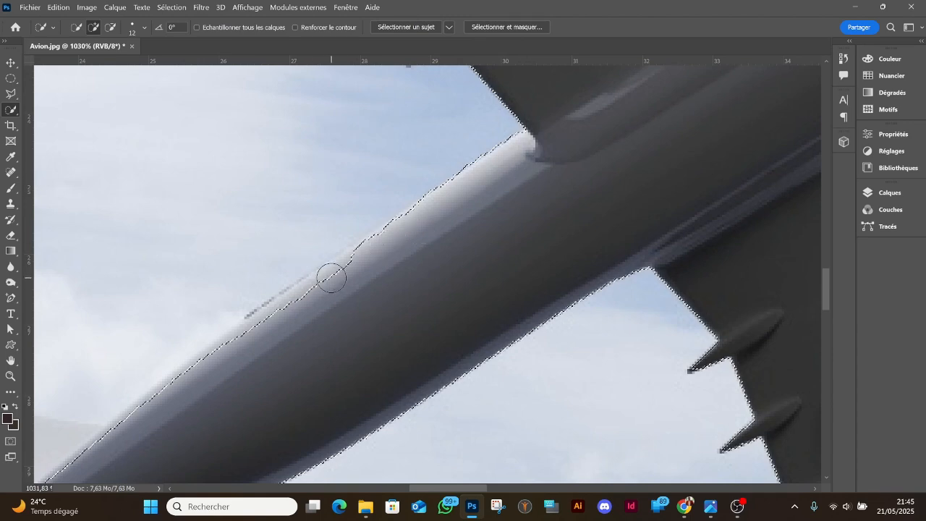
pyautogui.moveTo(332, 277)
pyautogui.mouseDown()
pyautogui.moveTo(352, 265)
pyautogui.moveTo(347, 277)
pyautogui.mouseUp()
pyautogui.moveTo(286, 311)
pyautogui.mouseDown()
pyautogui.moveTo(301, 304)
pyautogui.moveTo(246, 352)
pyautogui.mouseUp()
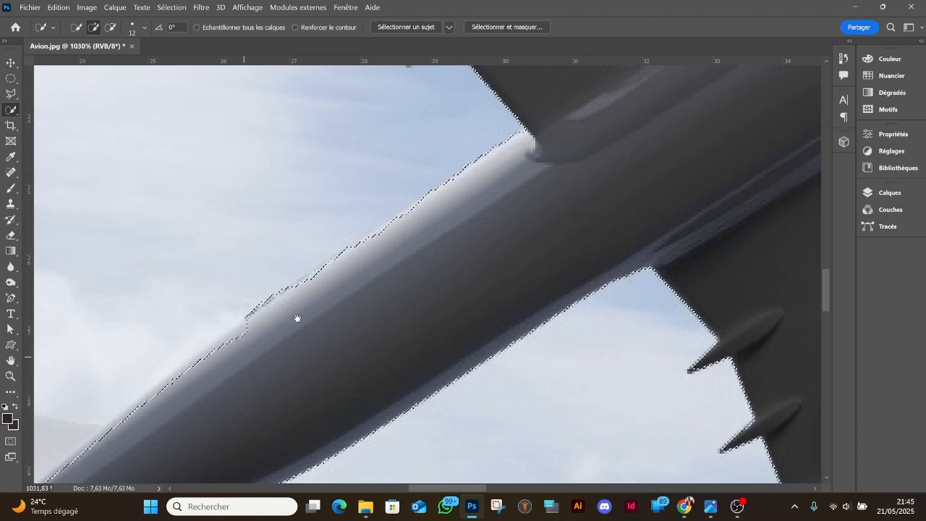
pyautogui.moveTo(298, 318)
pyautogui.mouseDown()
pyautogui.moveTo(349, 278)
pyautogui.moveTo(350, 262)
pyautogui.moveTo(245, 344)
pyautogui.mouseUp()
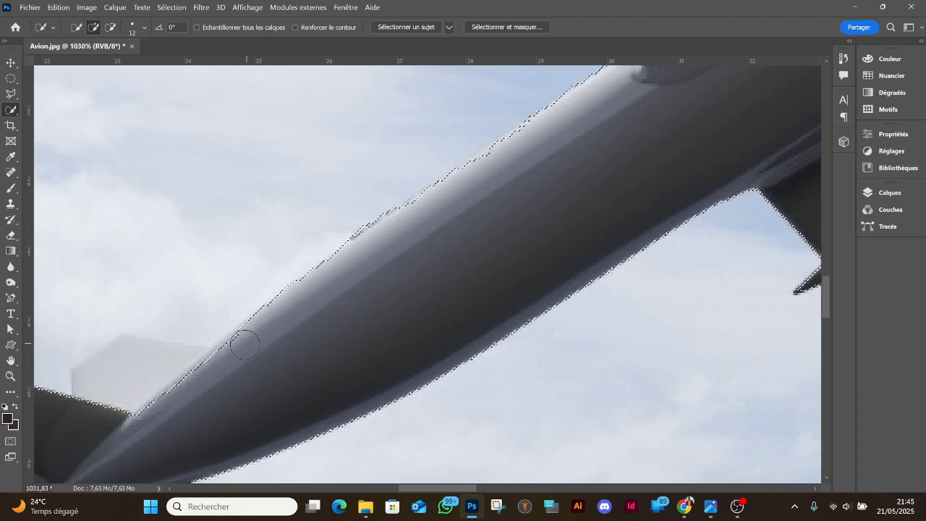
pyautogui.moveTo(312, 325); pyautogui.dragTo(428, 261)
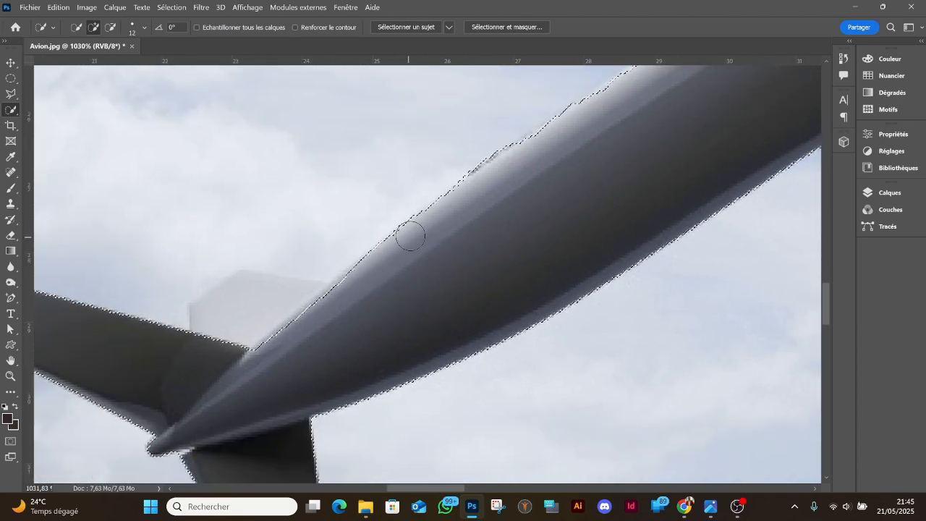
pyautogui.moveTo(343, 286)
pyautogui.mouseDown()
pyautogui.moveTo(285, 310)
pyautogui.moveTo(257, 296)
pyautogui.moveTo(233, 299)
pyautogui.moveTo(256, 348)
pyautogui.mouseUp()
pyautogui.scroll(-2, 263, 337)
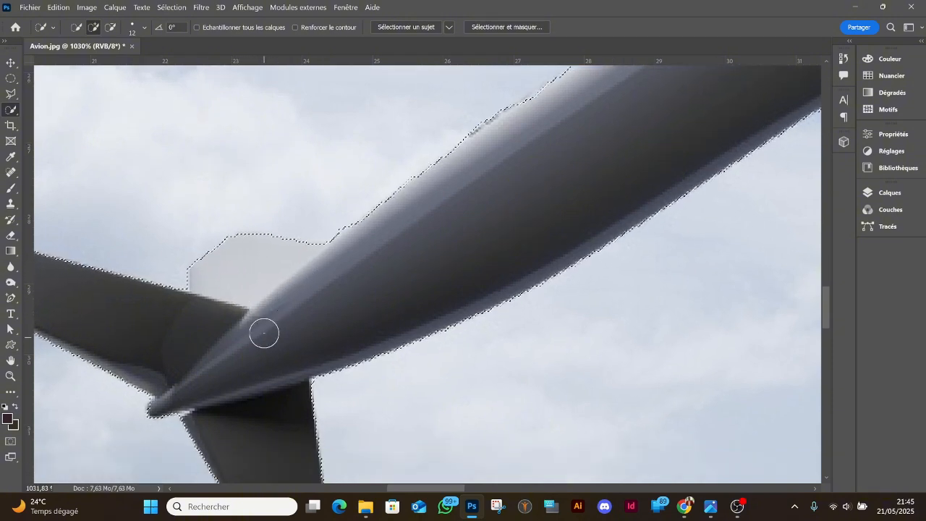
# Step: Reduce the selection brush to 5 px and add the tip of the outermost pointed fairing on the lower wing
pyautogui.scroll(-3, 264, 332)
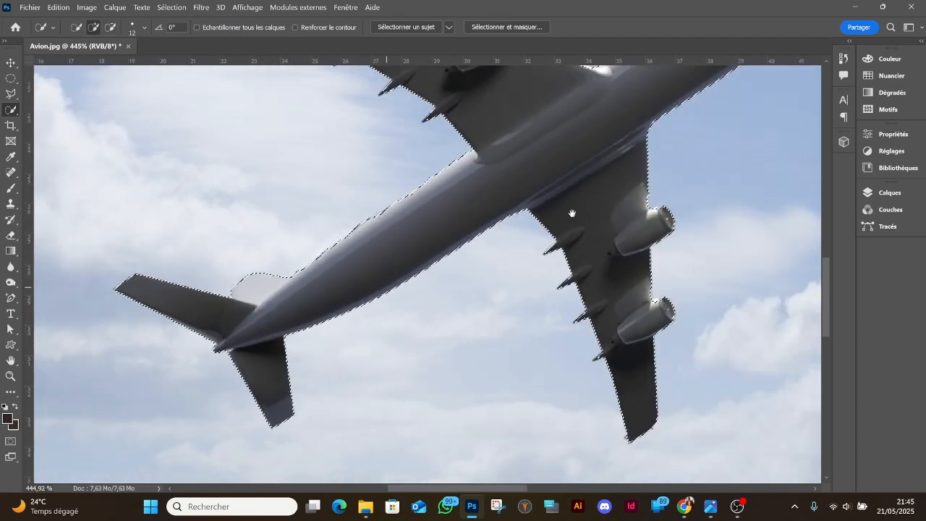
pyautogui.scroll(4, 531, 254)
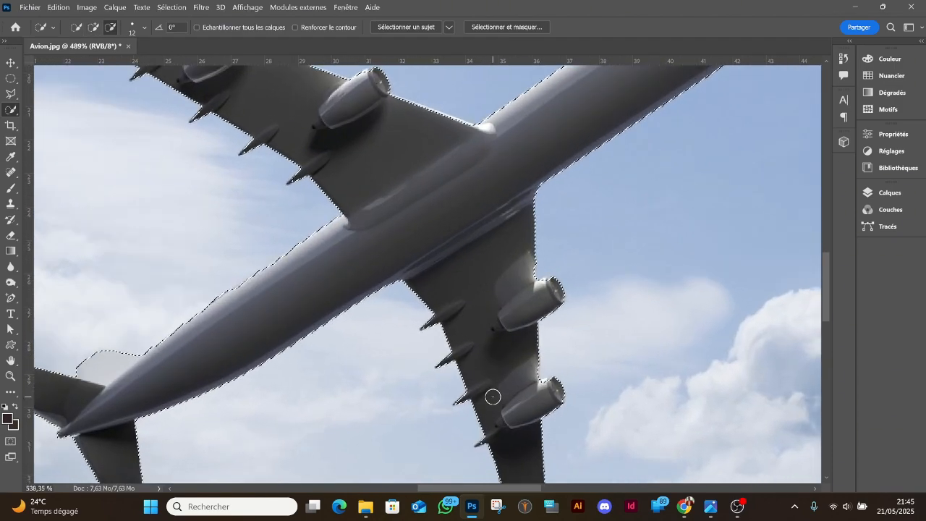
pyautogui.scroll(2, 492, 396)
pyautogui.scroll(2, 489, 392)
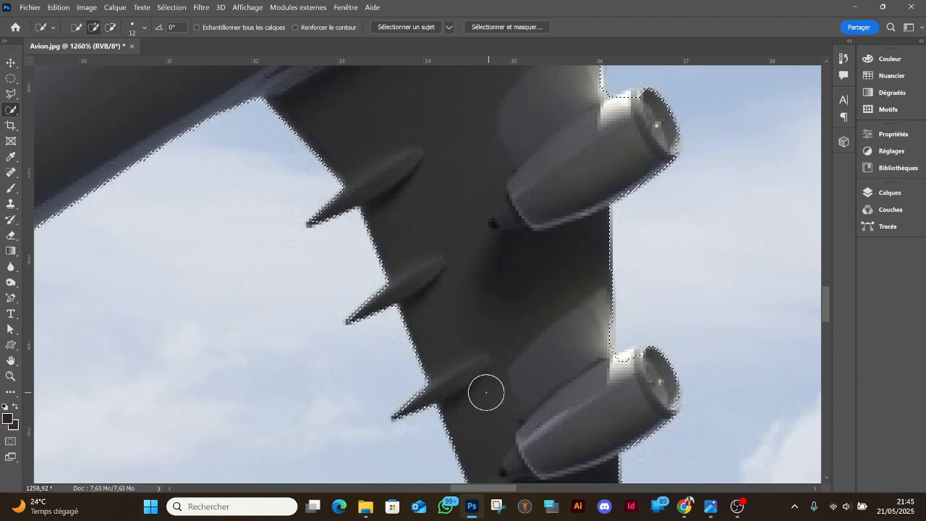
pyautogui.scroll(-3, 465, 293)
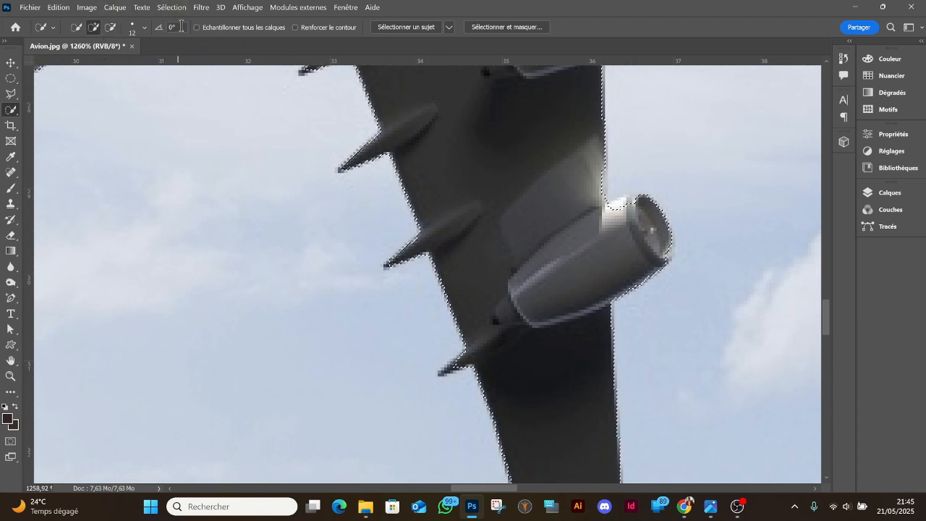
pyautogui.click(144, 29)
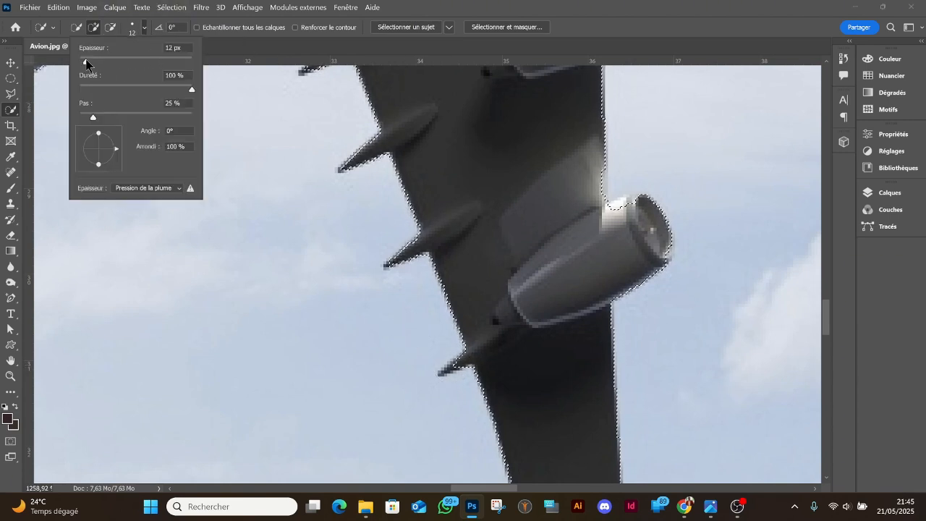
pyautogui.click(451, 373)
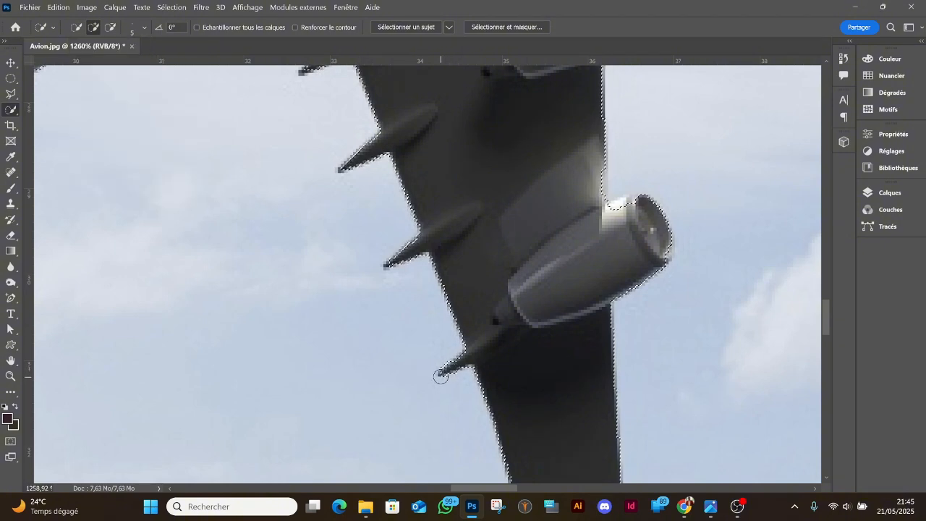
pyautogui.click(441, 376)
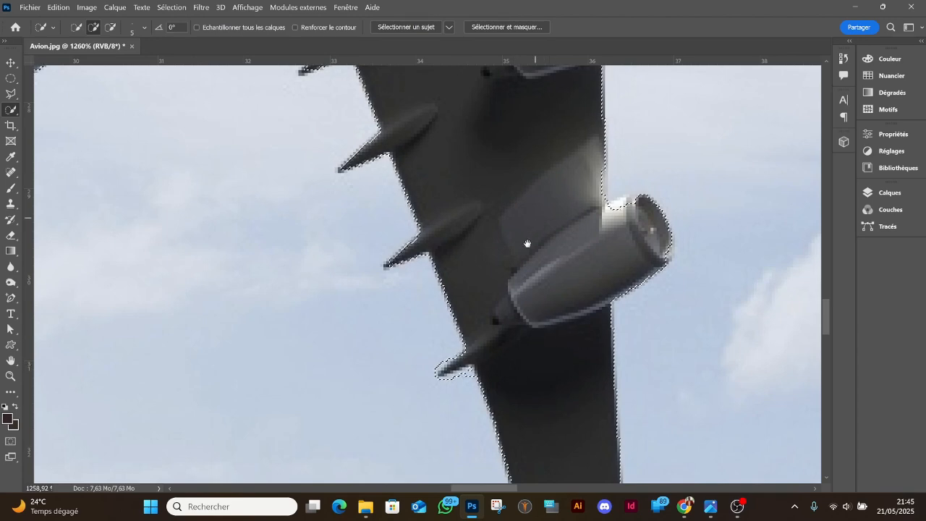
# Step: Add the bright upper edges of both engines on the lower wing to the selection
pyautogui.moveTo(527, 244); pyautogui.dragTo(513, 311)
pyautogui.moveTo(464, 188); pyautogui.dragTo(411, 333)
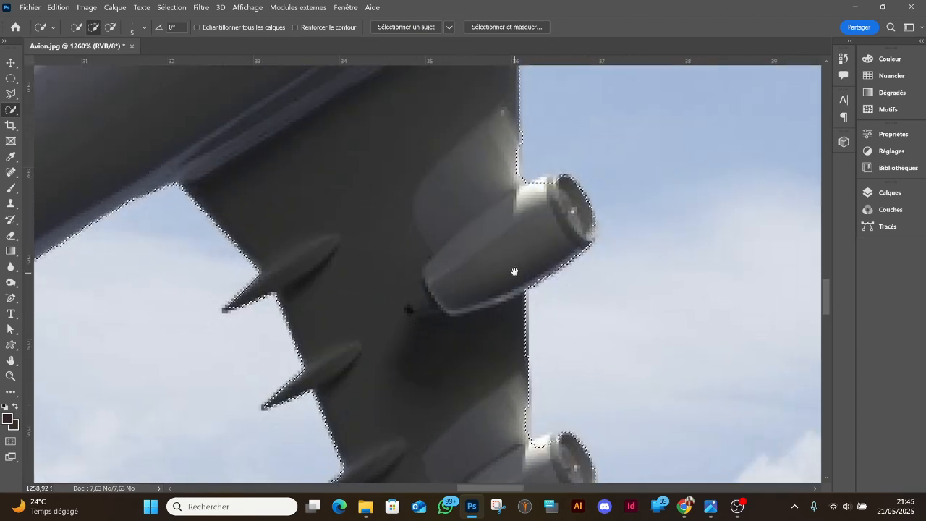
pyautogui.moveTo(515, 272); pyautogui.dragTo(486, 292)
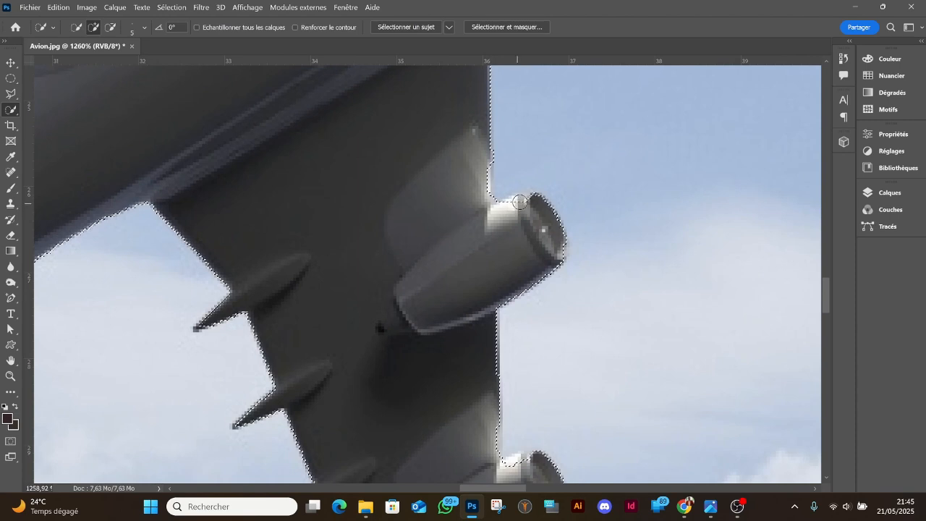
pyautogui.moveTo(520, 202); pyautogui.dragTo(506, 214)
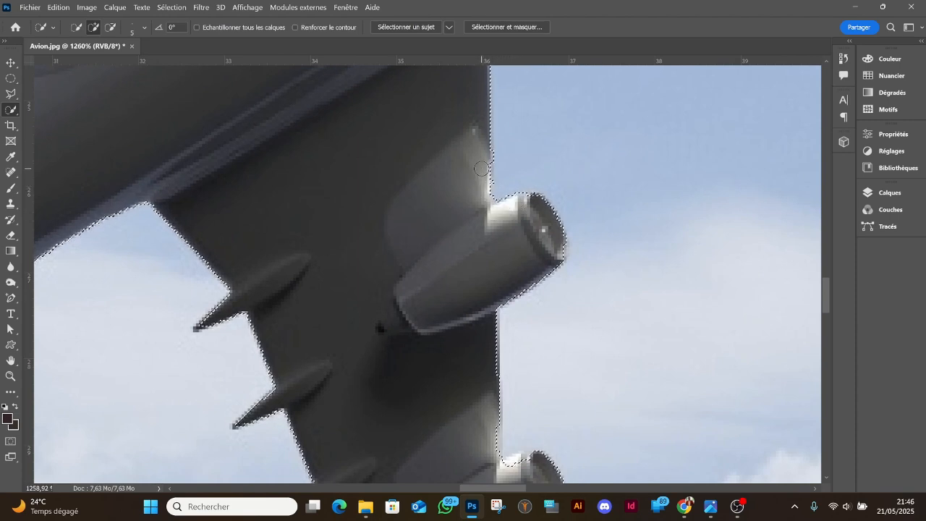
pyautogui.scroll(-4, 465, 275)
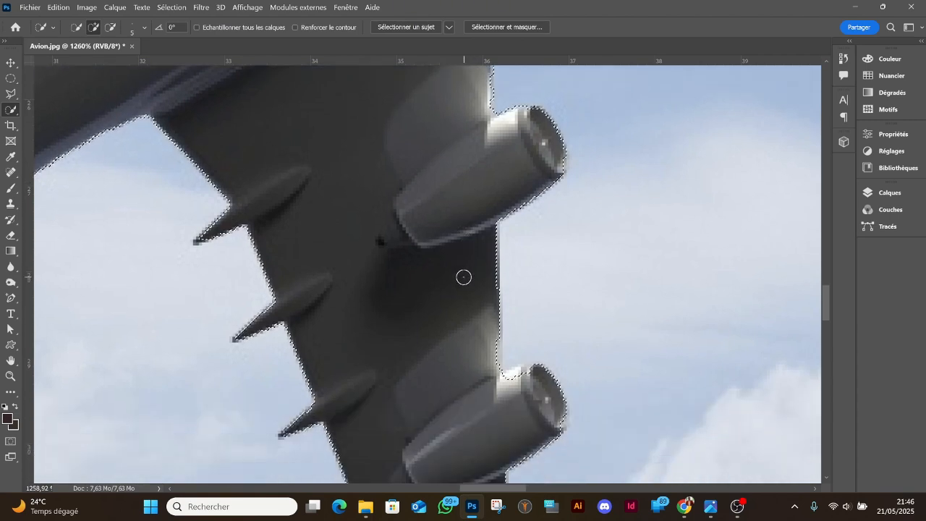
pyautogui.click(518, 324)
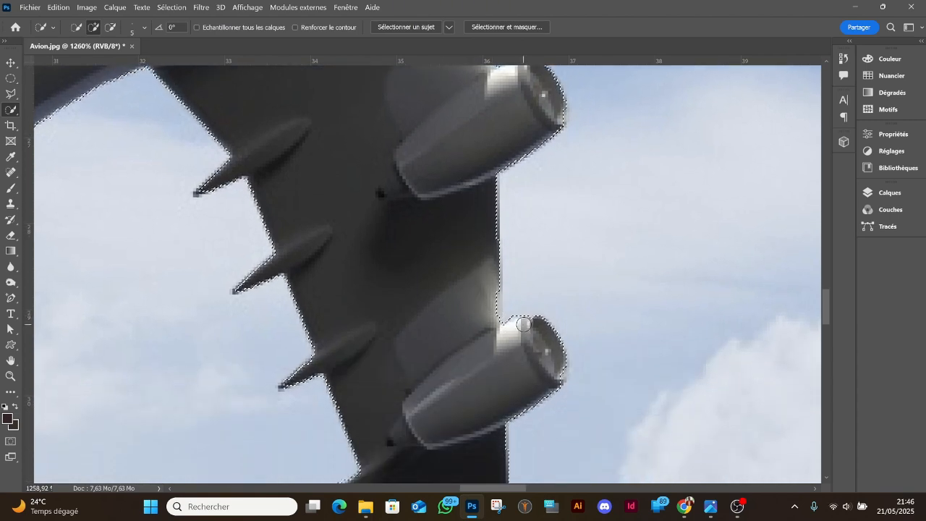
# Step: Examine the selection outline along the lower wing, the front fuselage and nose, and around the whole airplane
pyautogui.scroll(-1, 547, 325)
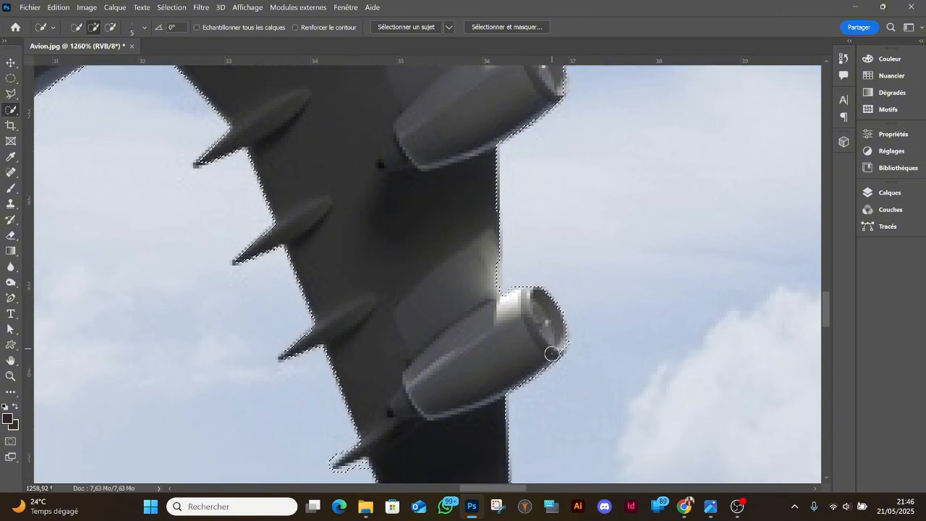
pyautogui.scroll(-1, 536, 342)
pyautogui.scroll(-6, 535, 343)
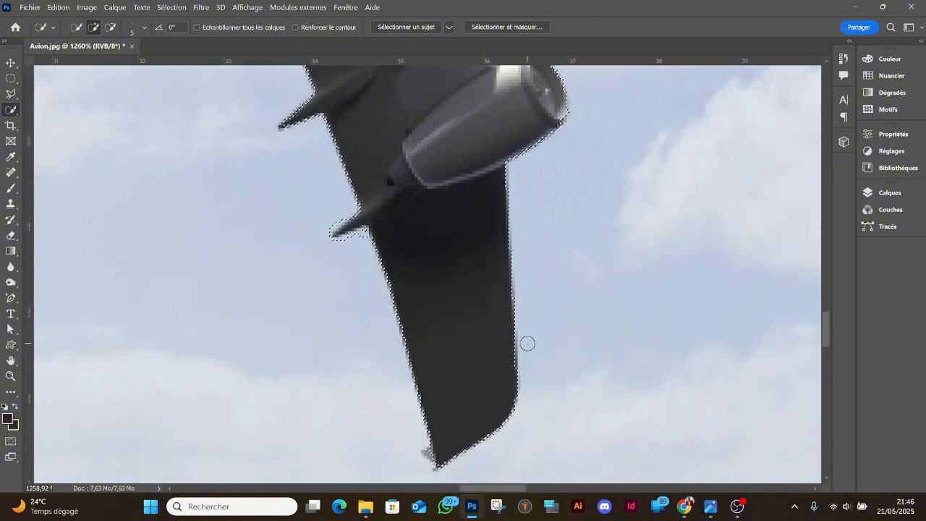
pyautogui.scroll(8, 525, 337)
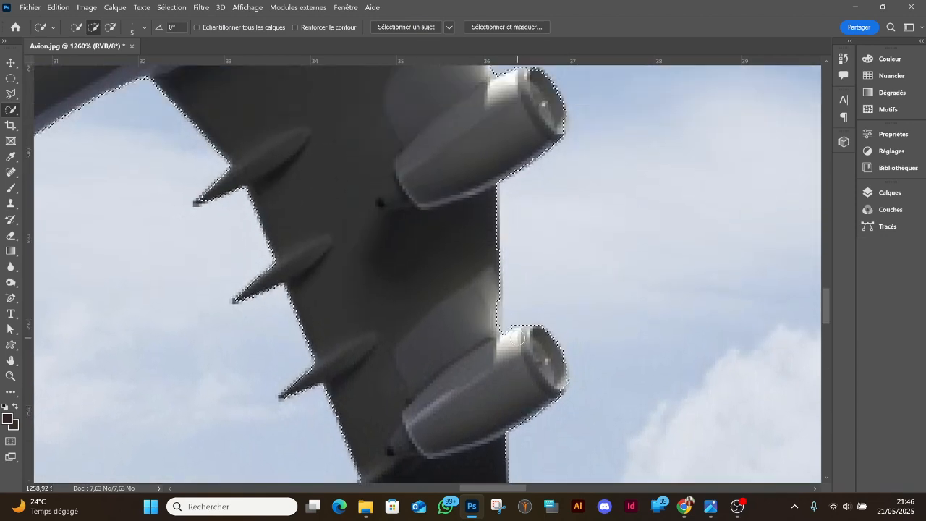
pyautogui.scroll(10, 504, 345)
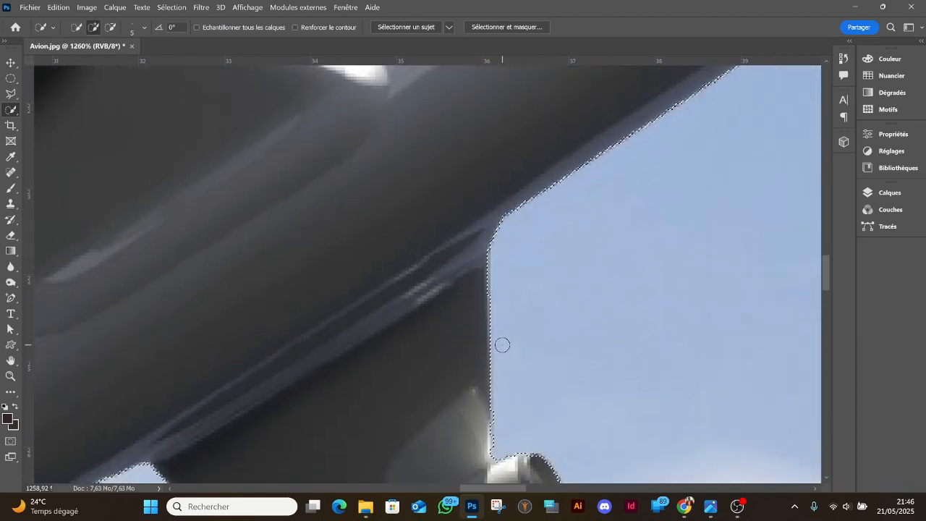
pyautogui.scroll(-4, 502, 346)
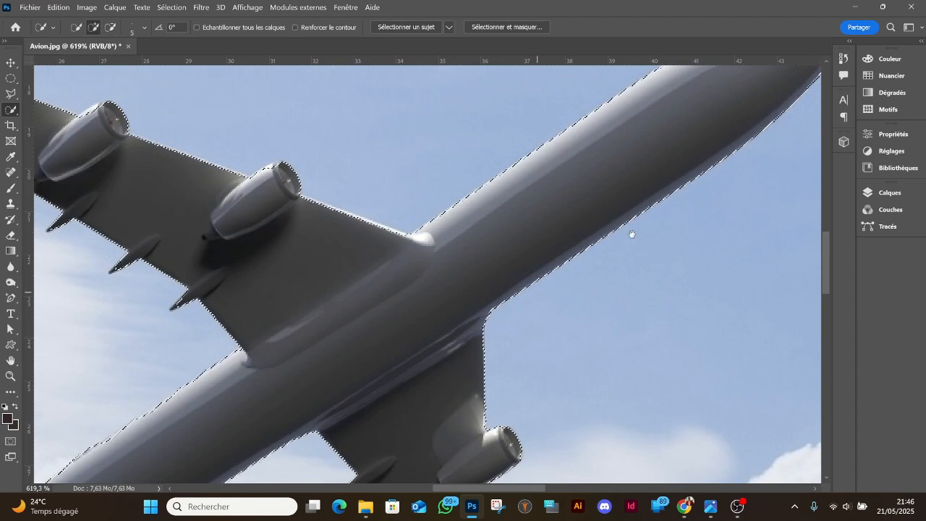
pyautogui.moveTo(633, 236); pyautogui.dragTo(493, 405)
pyautogui.scroll(2, 597, 280)
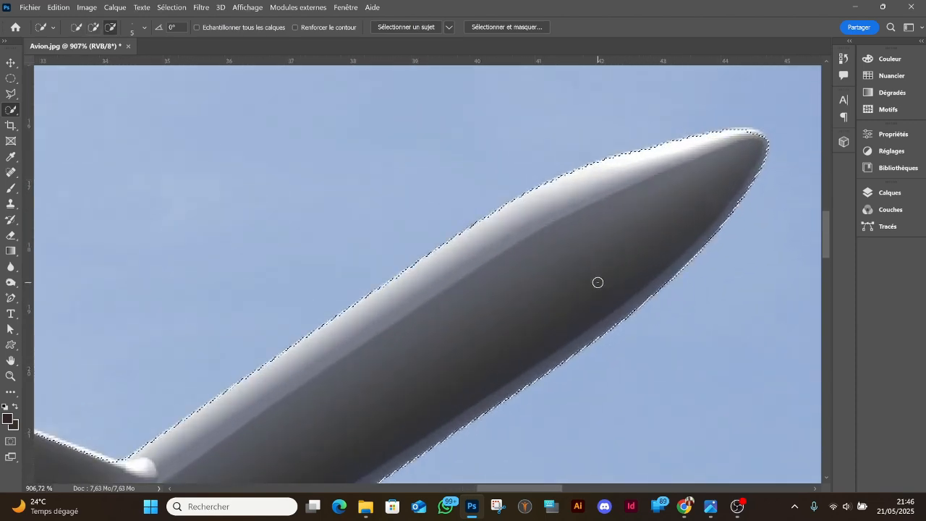
pyautogui.scroll(-5, 598, 282)
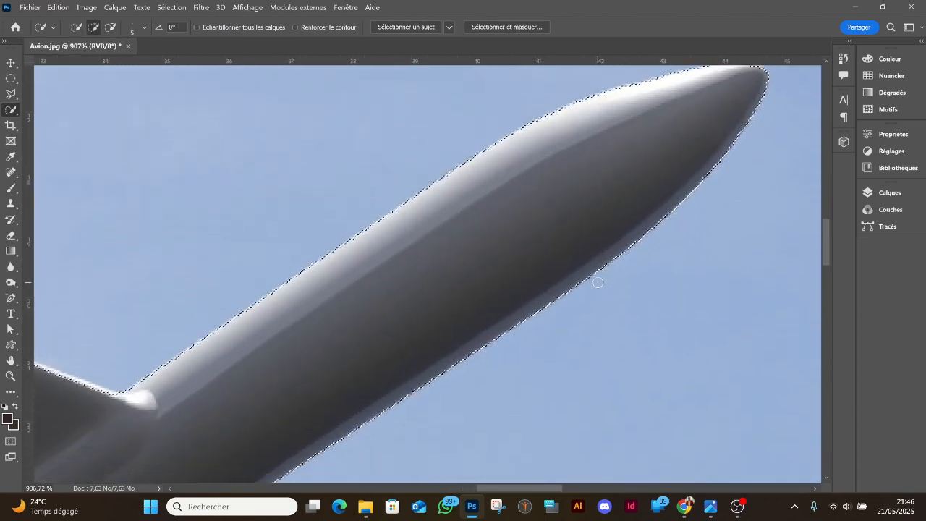
pyautogui.scroll(-10, 593, 285)
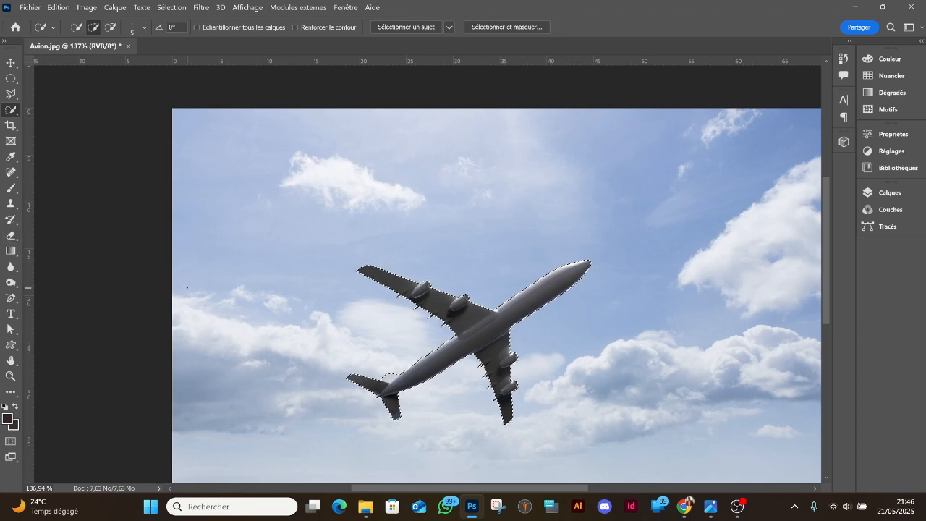
# Step: Add a layer mask to the Arrière-plan layer from the airplane selection to hide the sky
pyautogui.press('alt')
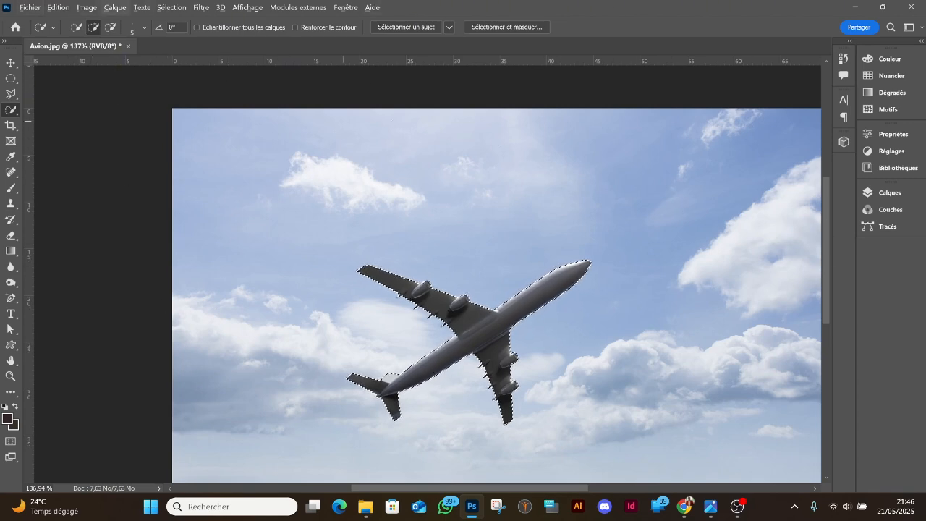
pyautogui.moveTo(886, 191); pyautogui.dragTo(884, 188)
pyautogui.click(885, 191)
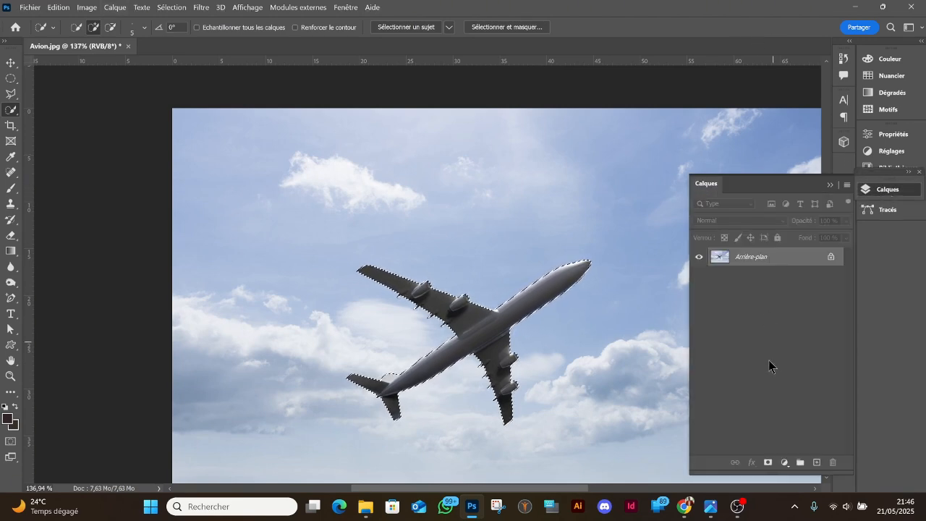
pyautogui.click(768, 463)
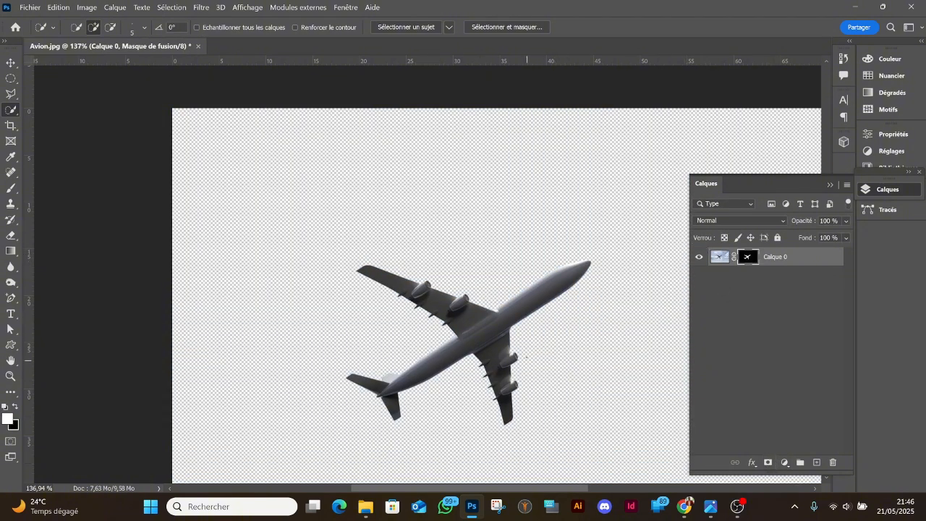
# Step: Close Avion.jpg without saving its changes
pyautogui.scroll(-4, 546, 348)
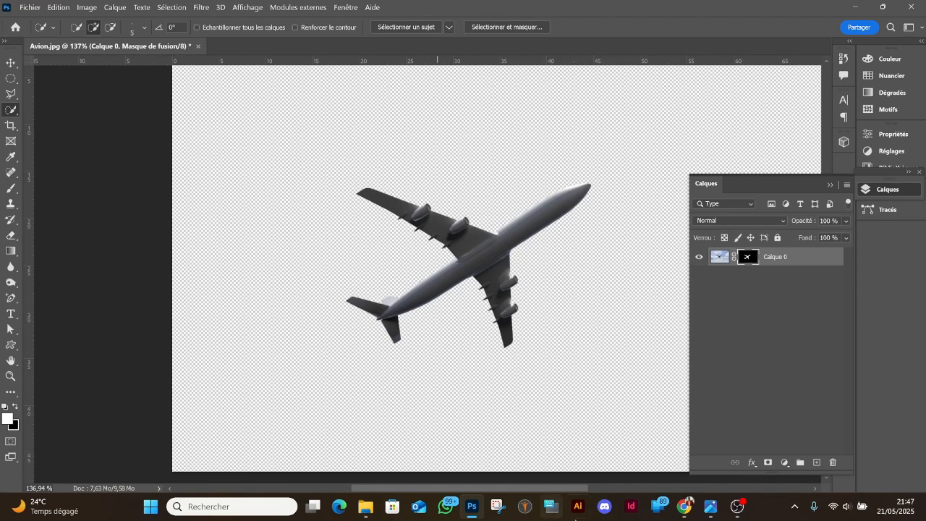
pyautogui.moveTo(708, 516)
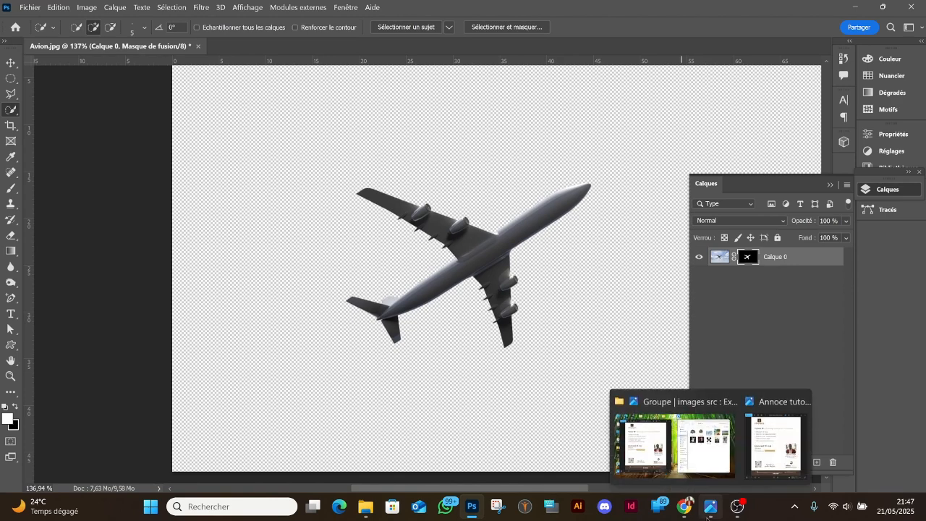
pyautogui.click(198, 46)
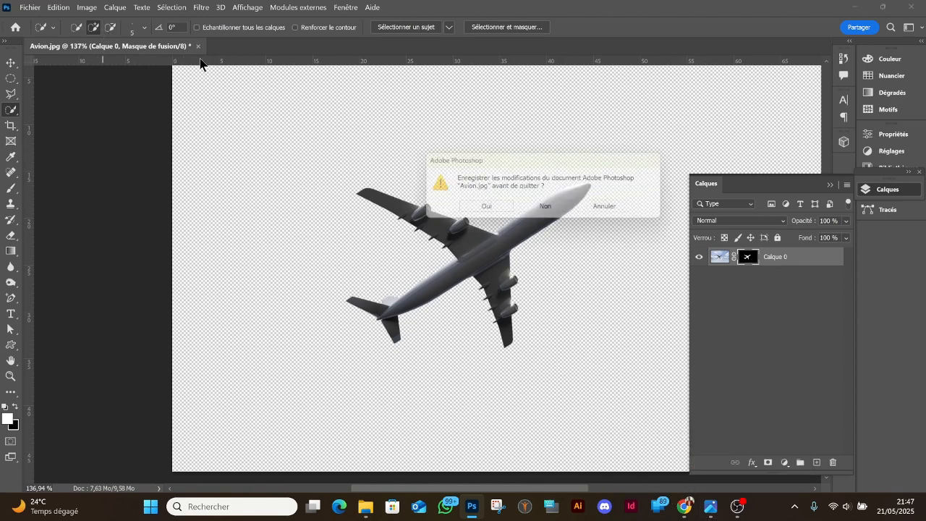
pyautogui.click(534, 214)
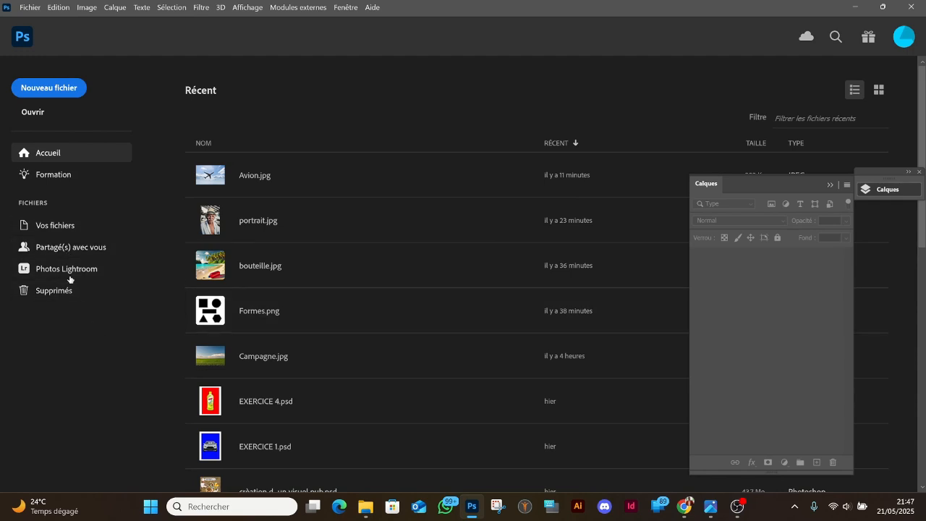
# Step: Open Eva.jpg from the images src folder, preferring its embedded colour profile over the RGB workspace
pyautogui.click(43, 113)
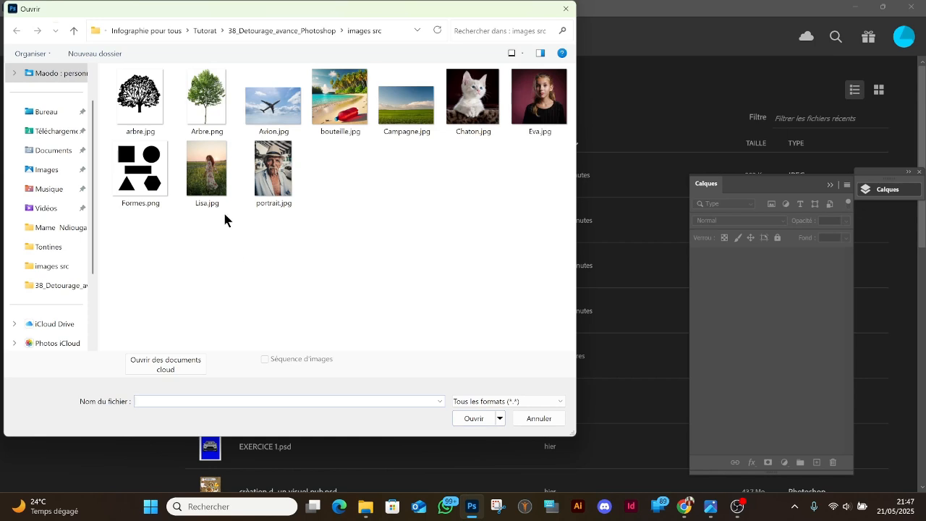
pyautogui.click(536, 110)
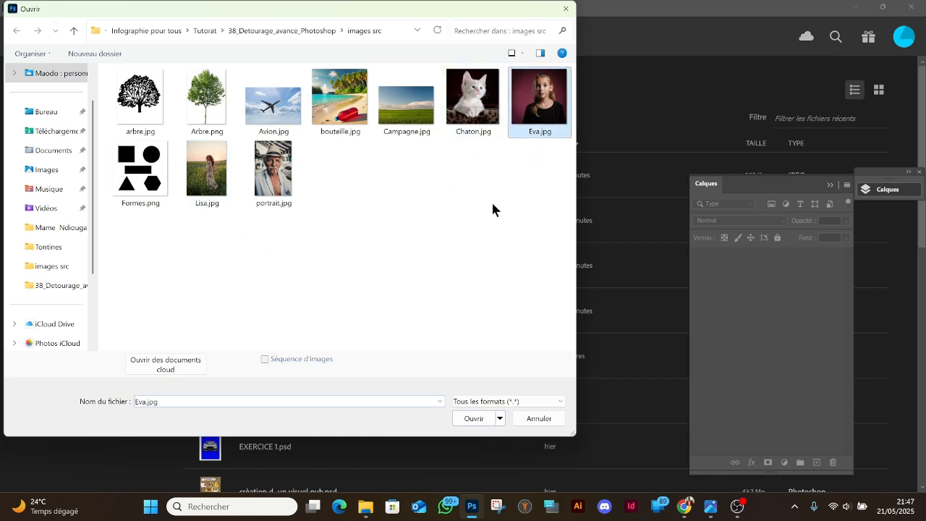
pyautogui.click(477, 420)
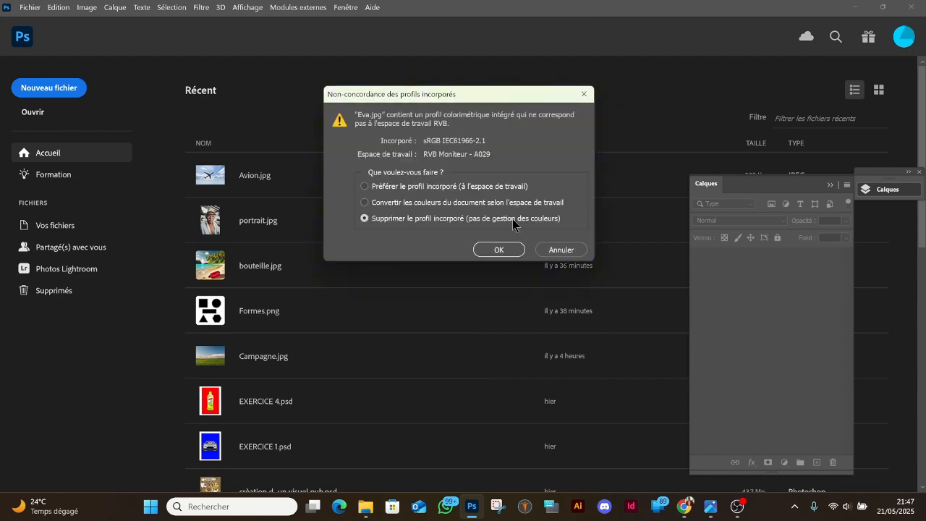
pyautogui.click(410, 186)
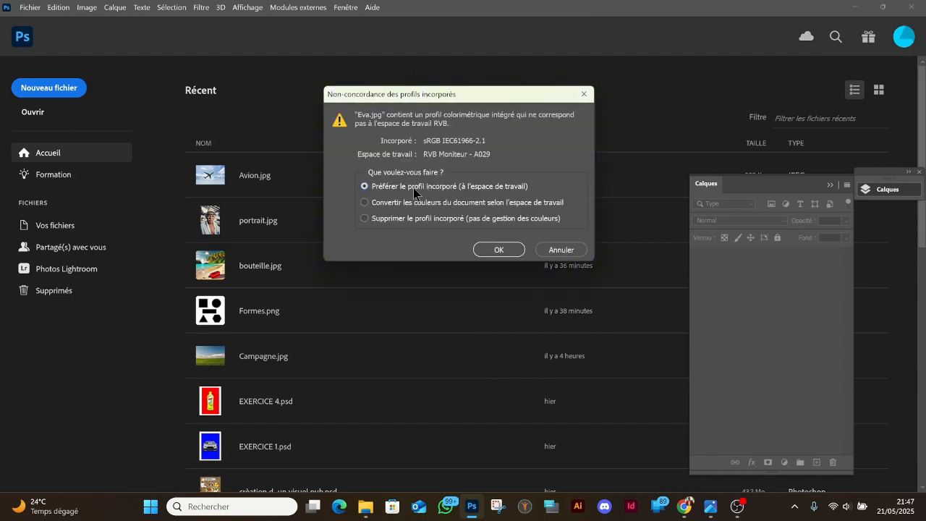
pyautogui.click(499, 249)
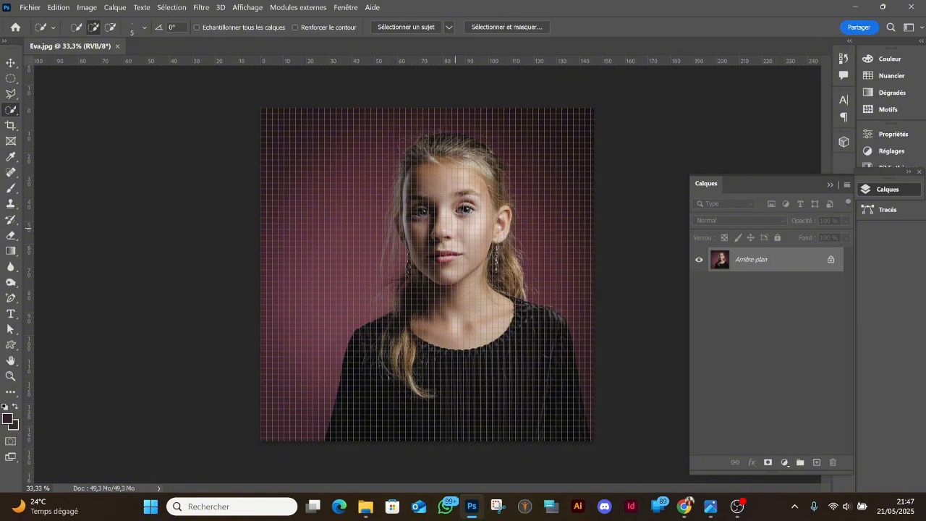
# Step: Hide the grid over the portrait by turning off the extras, and automatically select the girl as the subject
pyautogui.click(247, 8)
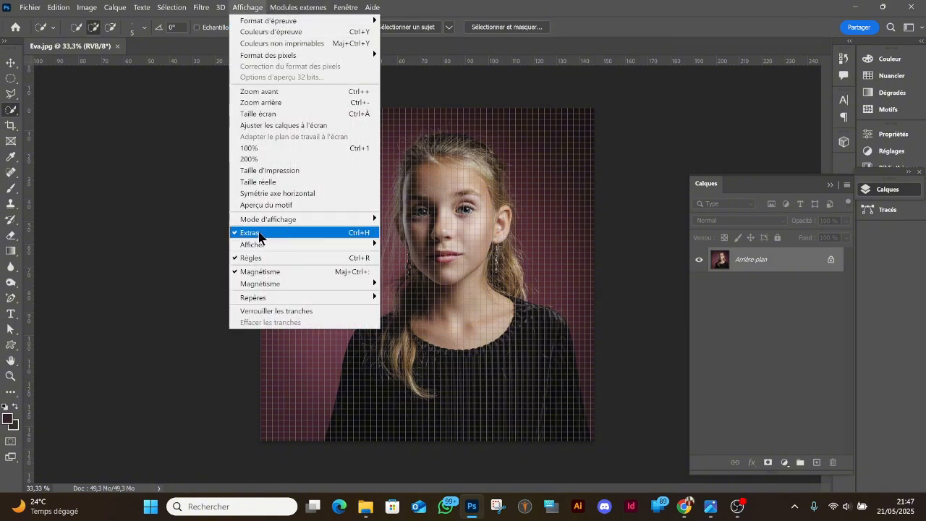
pyautogui.click(249, 233)
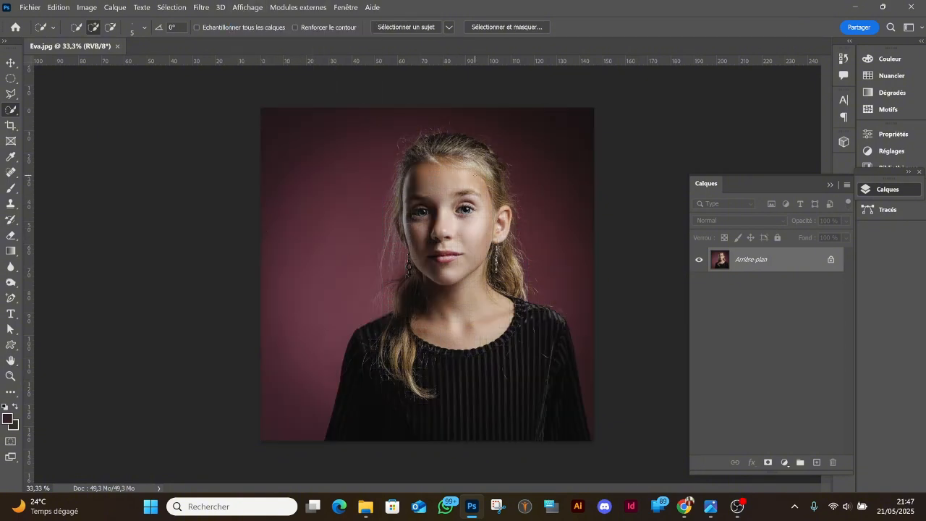
pyautogui.click(172, 8)
pyautogui.click(173, 141)
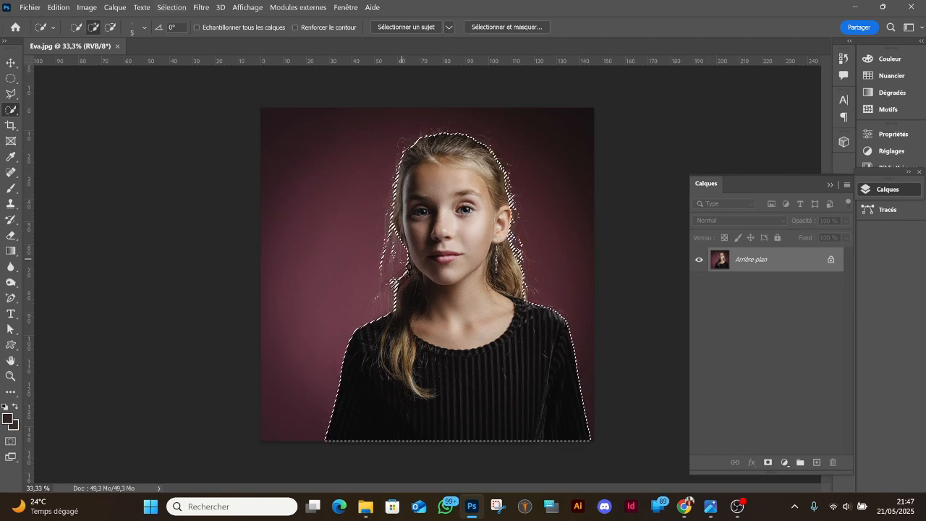
pyautogui.scroll(5, 406, 265)
pyautogui.scroll(2, 404, 268)
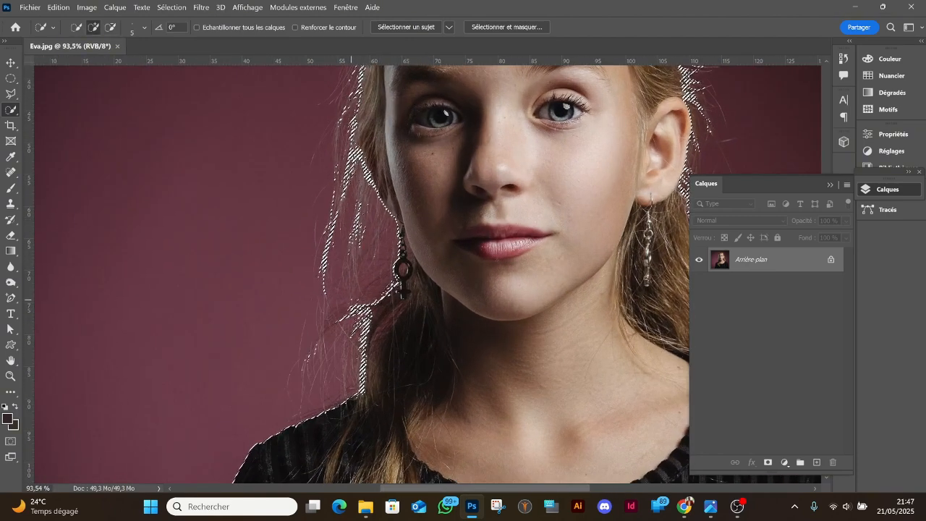
# Step: Convert the active selection around the girl into a layer mask that hides the burgundy background
pyautogui.scroll(-1, 348, 290)
pyautogui.scroll(-3, 420, 255)
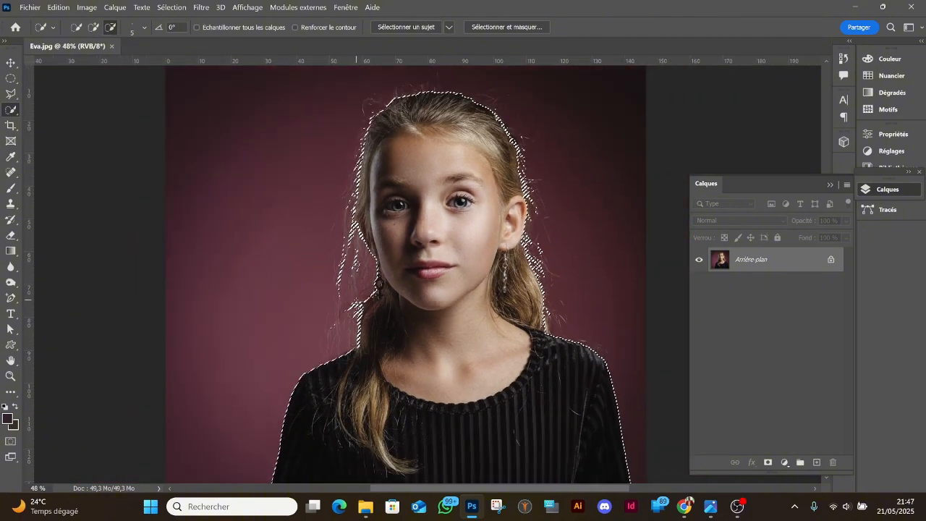
pyautogui.click(768, 463)
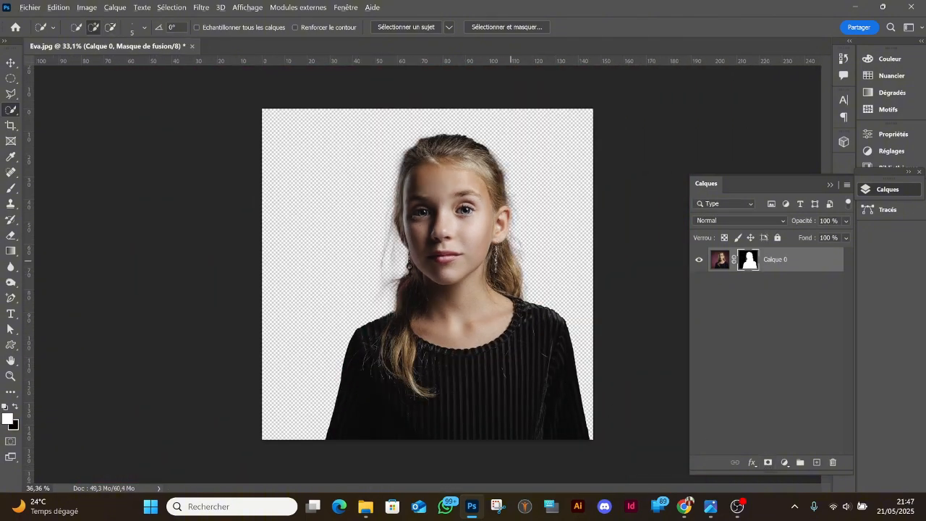
# Step: Inspect the hair edges of the cutout, comparing them with the original by disabling and re-enabling the layer mask
pyautogui.scroll(4, 496, 261)
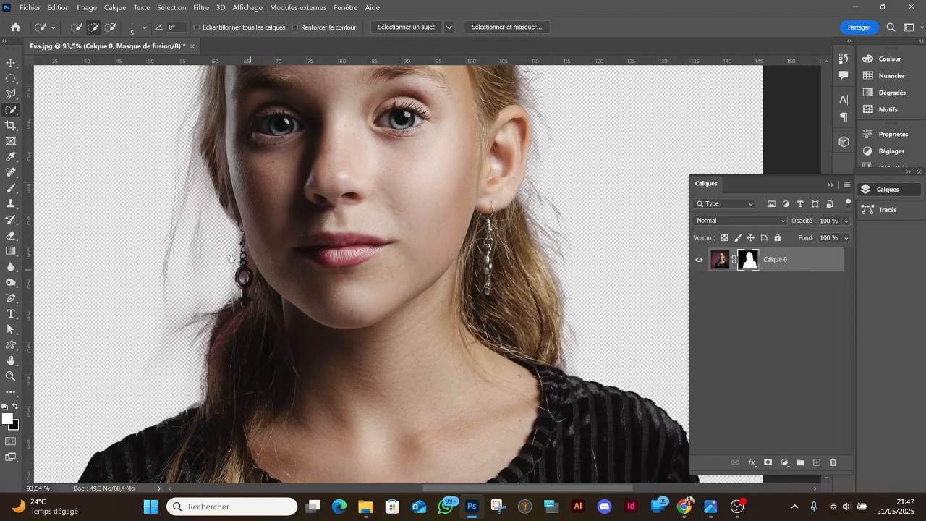
pyautogui.moveTo(266, 271); pyautogui.dragTo(339, 329)
pyautogui.moveTo(302, 248); pyautogui.dragTo(264, 399)
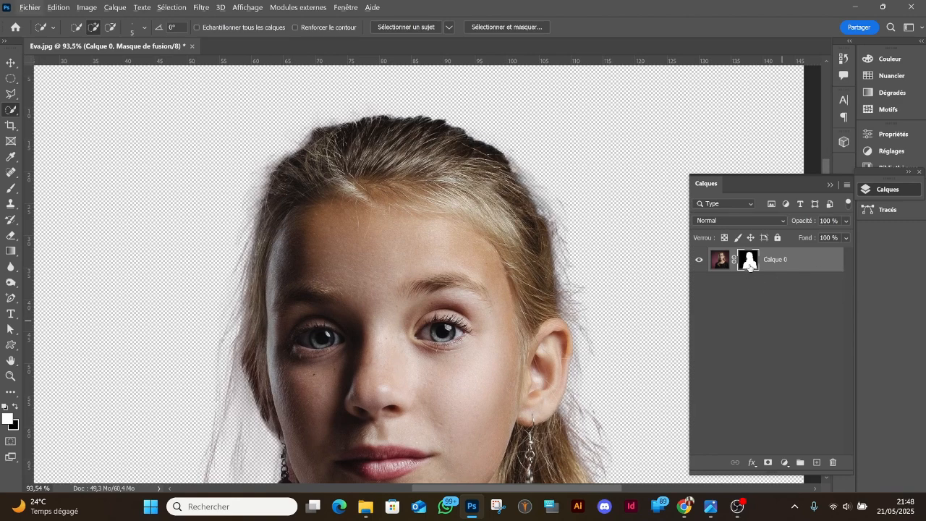
pyautogui.keyDown('shift'); pyautogui.click(750, 262); pyautogui.keyUp('shift')
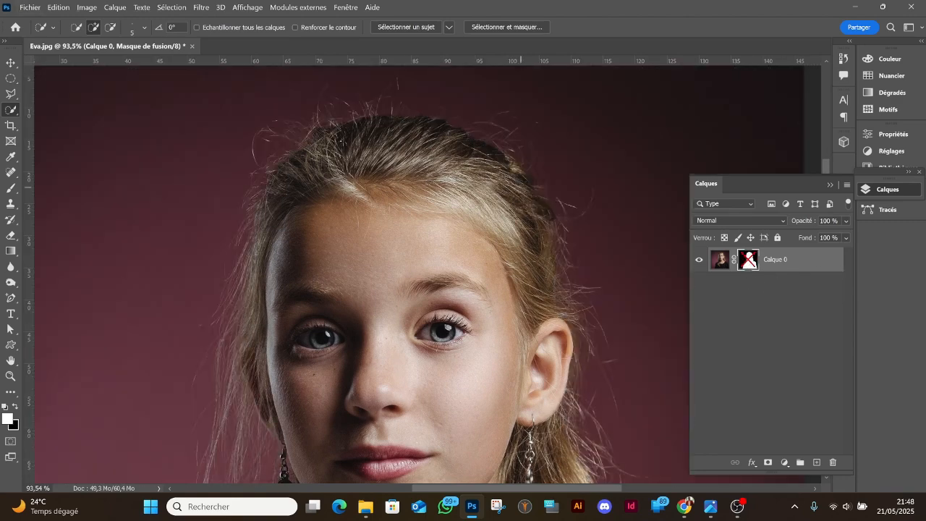
pyautogui.keyDown('shift'); pyautogui.click(749, 265); pyautogui.keyUp('shift')
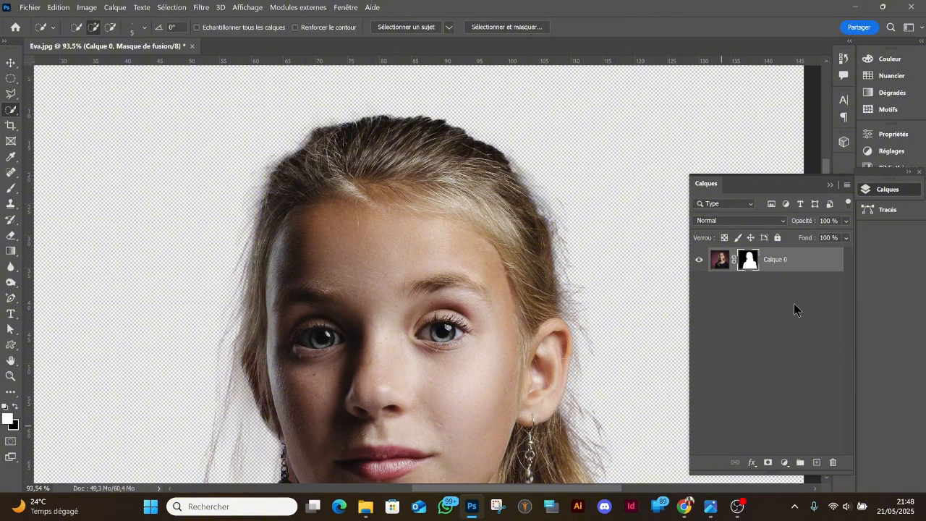
# Step: Add a solid color fill layer in white (ffffff) and place it beneath the portrait layer Calque 0
pyautogui.click(786, 462)
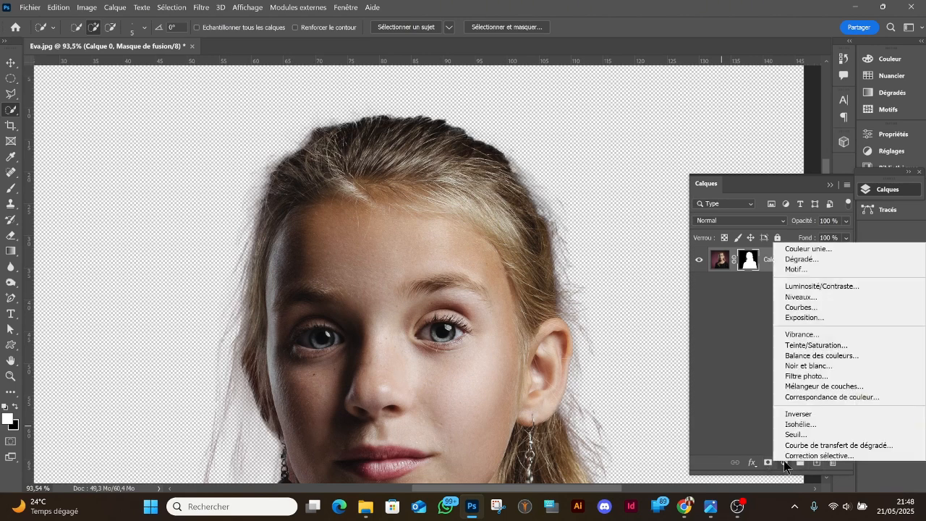
pyautogui.click(823, 253)
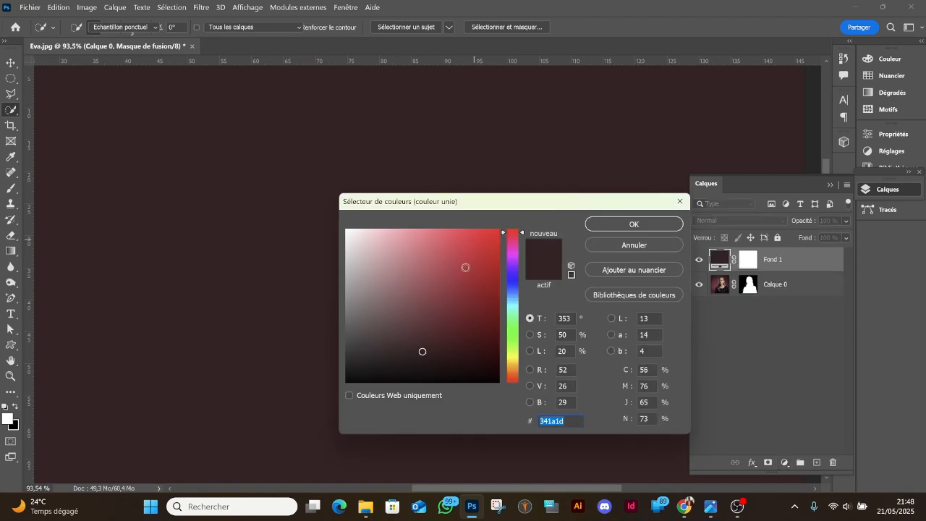
pyautogui.write('ffffff')
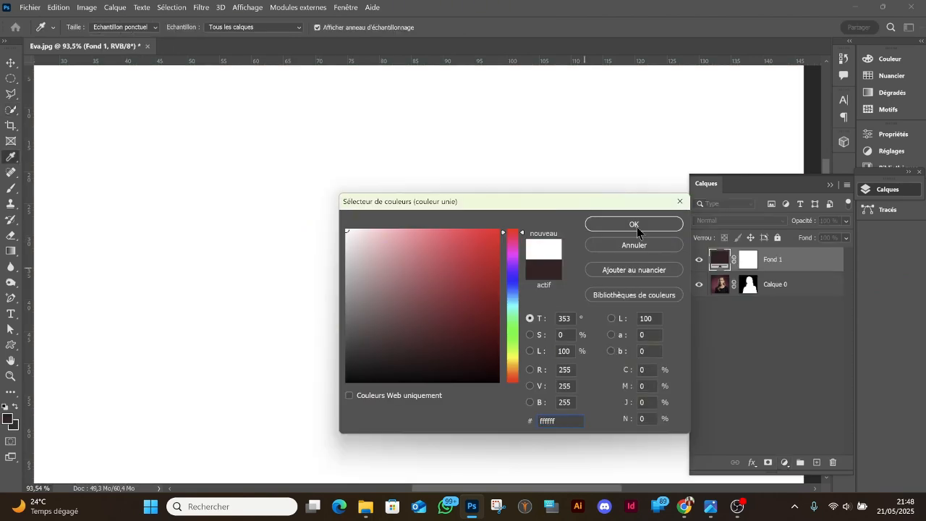
pyautogui.click(634, 225)
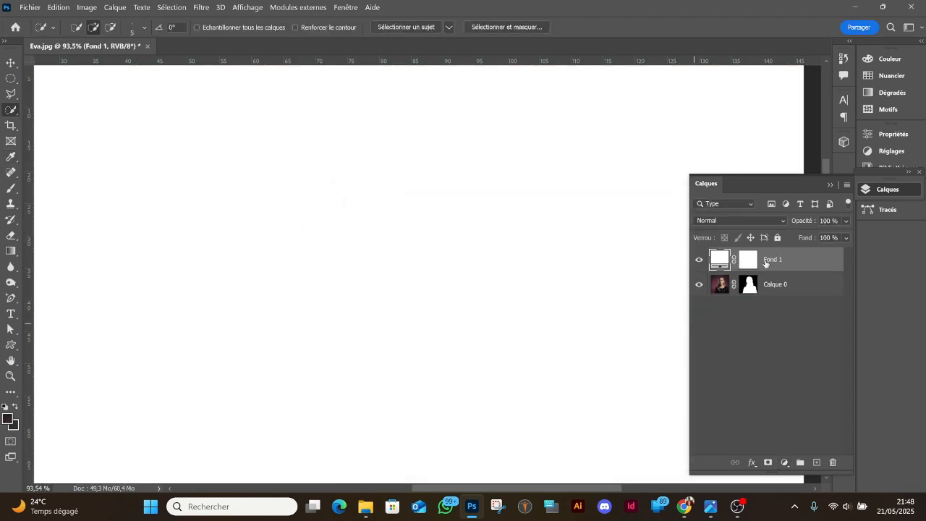
pyautogui.moveTo(766, 263); pyautogui.dragTo(766, 302)
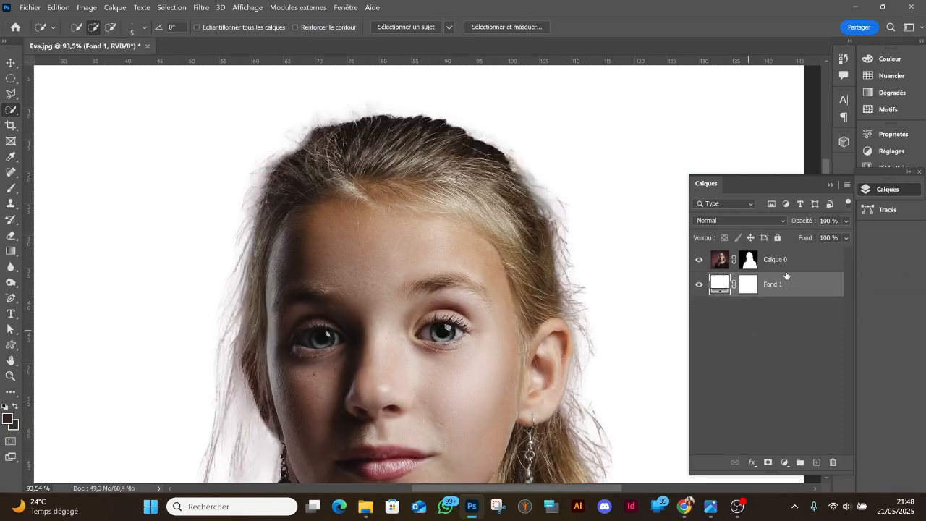
# Step: Compare the hair cutout on white with the original photo by repeatedly disabling and enabling the mask of Calque 0
pyautogui.keyDown('shift'); pyautogui.click(753, 262); pyautogui.keyUp('shift')
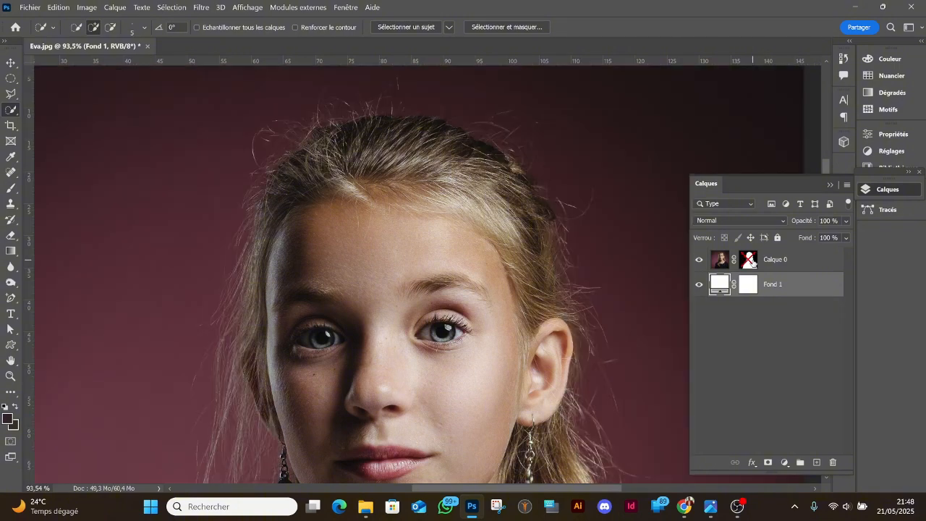
pyautogui.keyDown('shift'); pyautogui.click(752, 262); pyautogui.keyUp('shift')
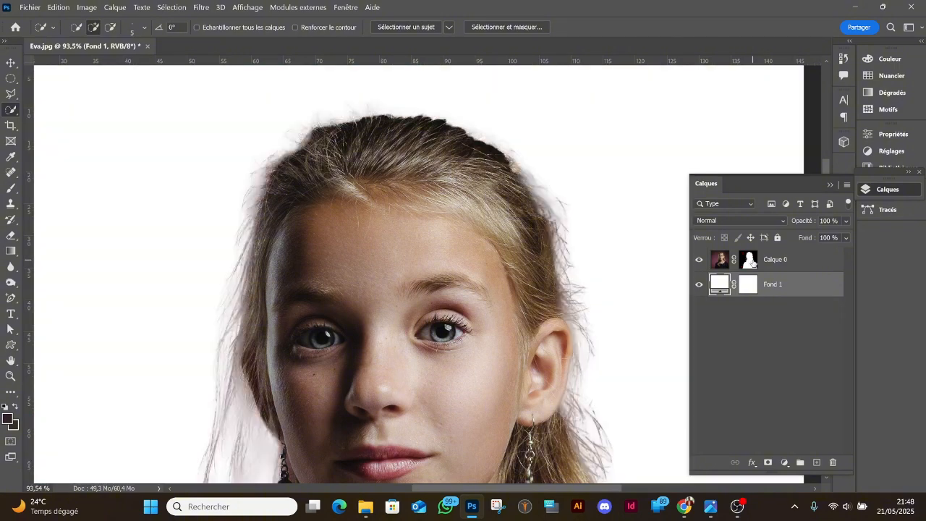
pyautogui.keyDown('shift'); pyautogui.click(753, 262); pyautogui.keyUp('shift')
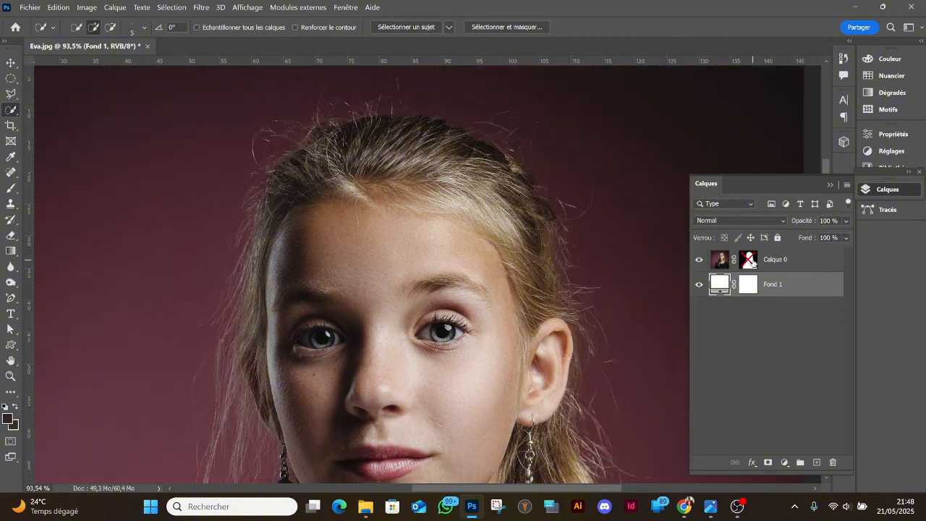
pyautogui.keyDown('shift'); pyautogui.click(753, 262); pyautogui.keyUp('shift')
pyautogui.keyDown('shift'); pyautogui.click(753, 262); pyautogui.keyUp('shift')
pyautogui.keyDown('shift'); pyautogui.click(752, 262); pyautogui.keyUp('shift')
pyautogui.keyDown('shift'); pyautogui.click(753, 262); pyautogui.keyUp('shift')
pyautogui.scroll(-5, 673, 282)
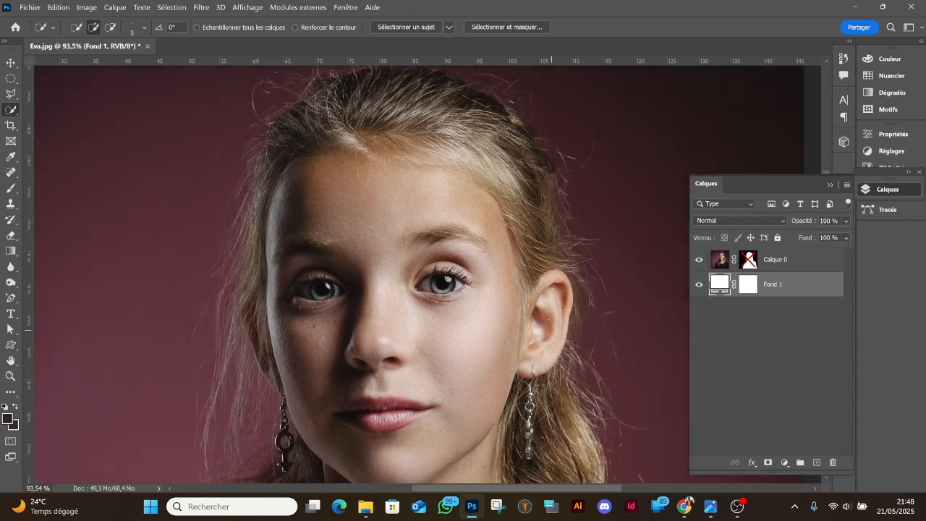
pyautogui.scroll(-5, 583, 347)
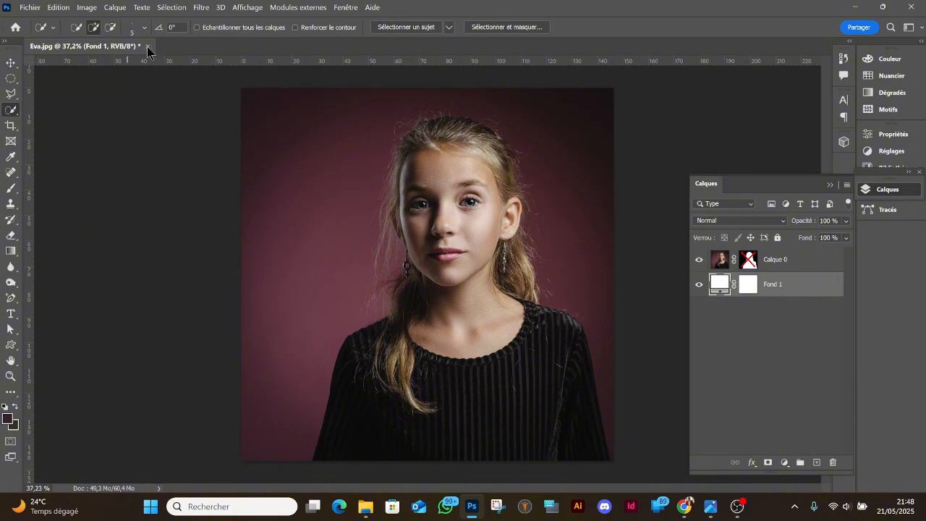
# Step: Close the Eva.jpg document without saving the changes
pyautogui.hotkey('ctrl', 'q')
pyautogui.click(547, 210)
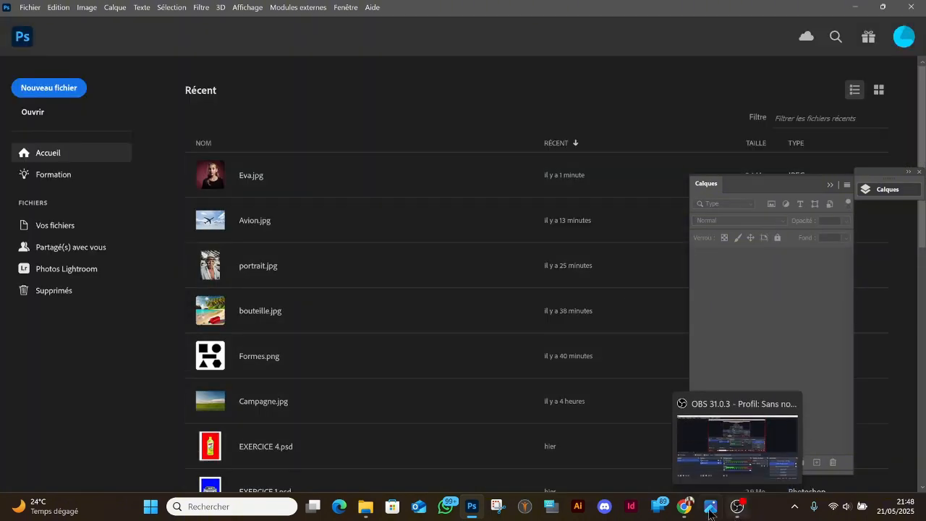
# Step: Switch to the Photos window with the Tutorat 38 announcement, review its topic list, and return to Photoshop
pyautogui.moveTo(686, 506)
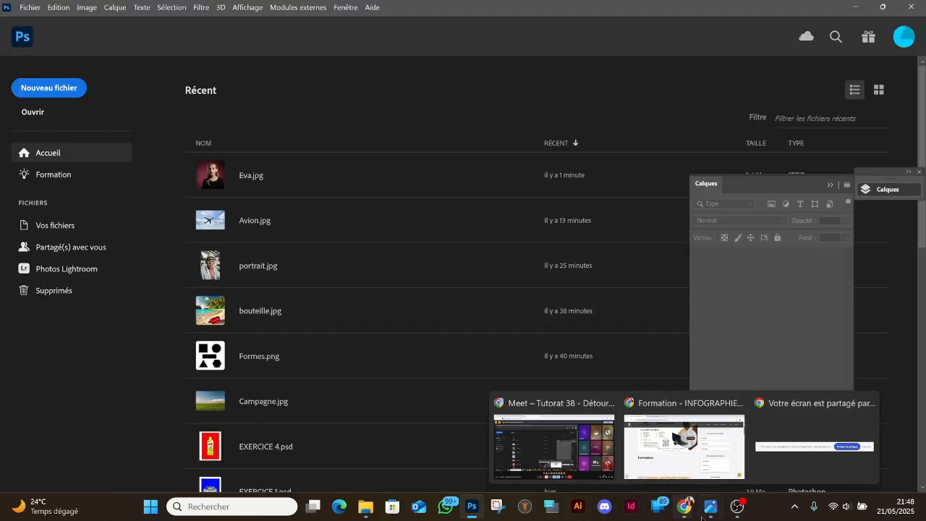
pyautogui.click(710, 506)
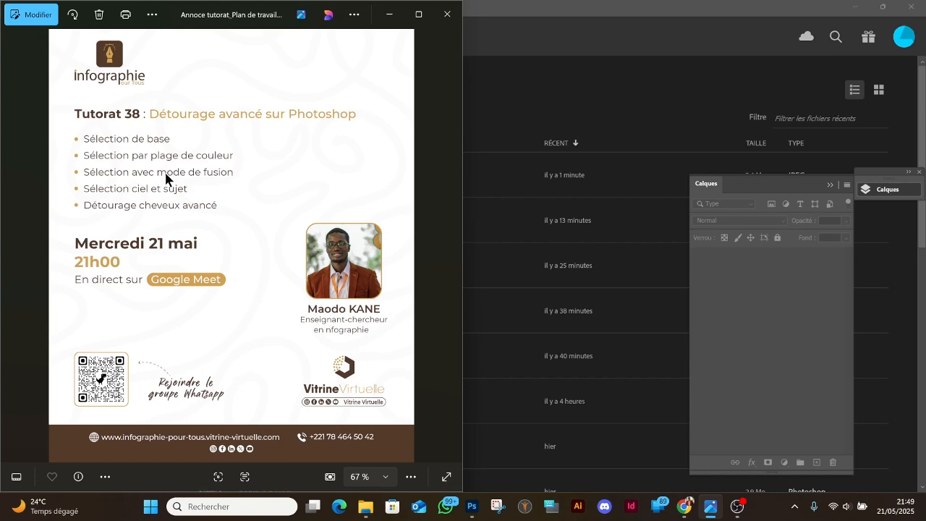
pyautogui.click(498, 47)
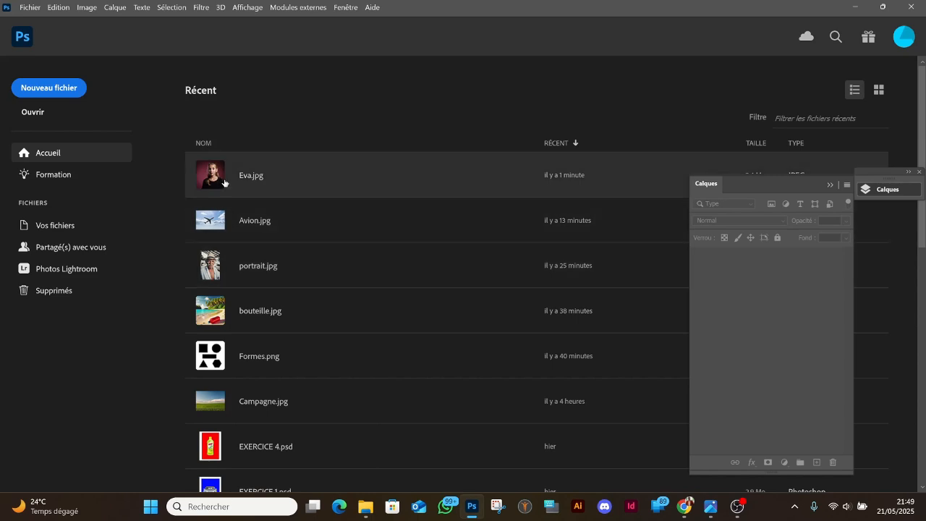
# Step: Open bouteille.jpg from the recent files and hide the grid by turning off the display of extras
pyautogui.click(253, 317)
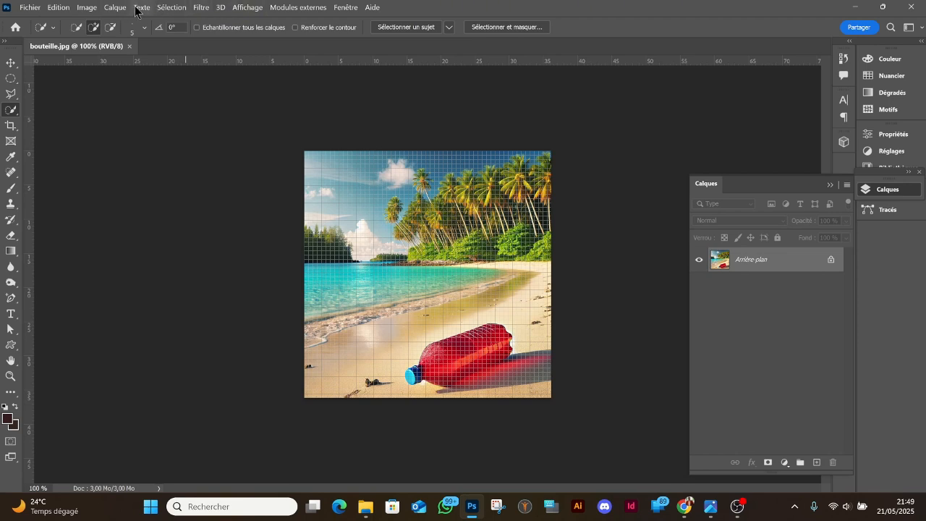
pyautogui.click(247, 7)
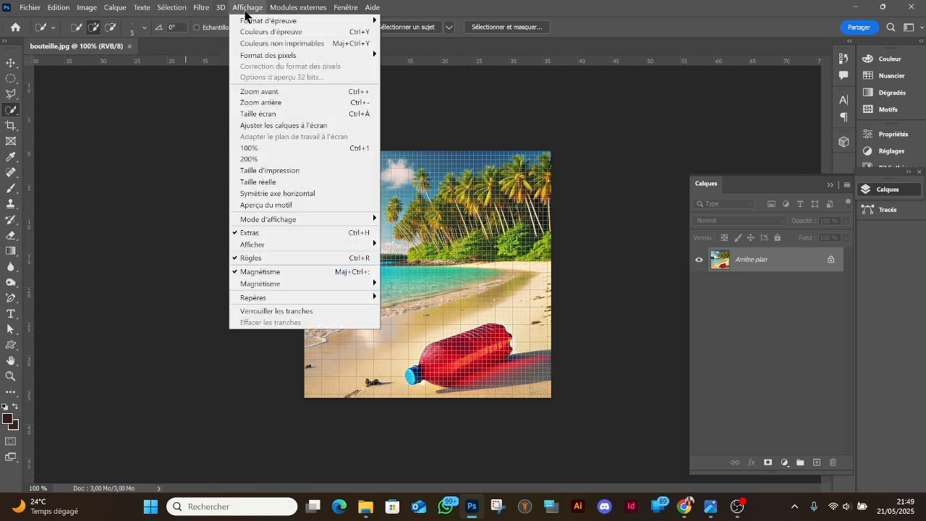
pyautogui.click(269, 233)
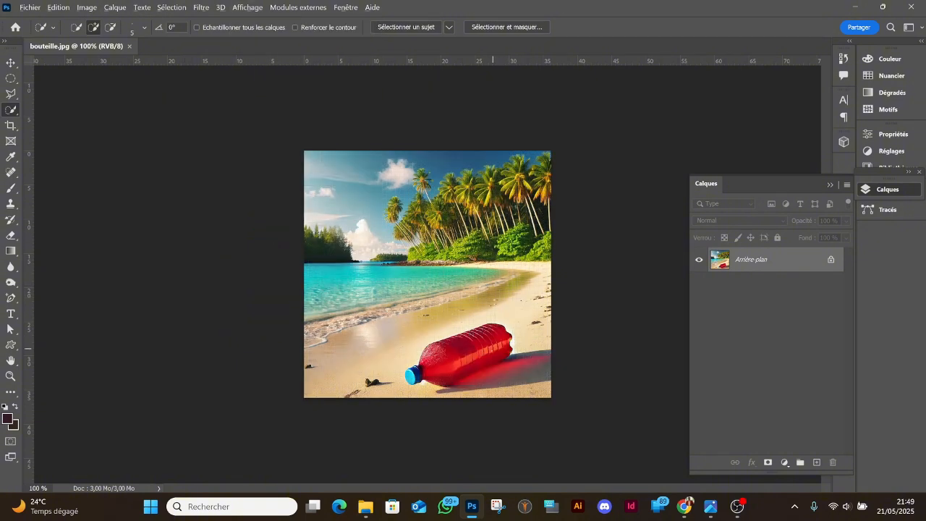
# Step: Select the red bottle on the sand with the Object Selection tool in Rectangle mode, enclosing the whole bottle and cap
pyautogui.scroll(9, 493, 348)
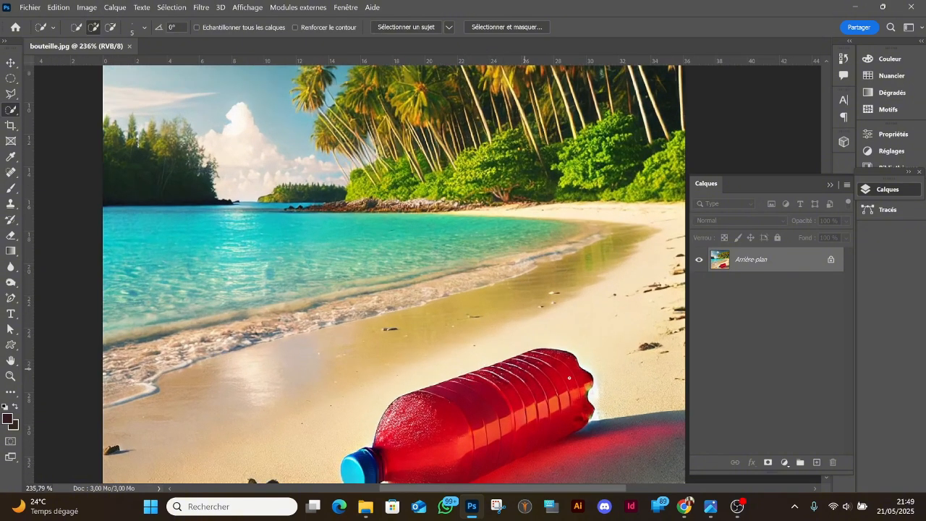
pyautogui.moveTo(570, 378); pyautogui.dragTo(471, 302)
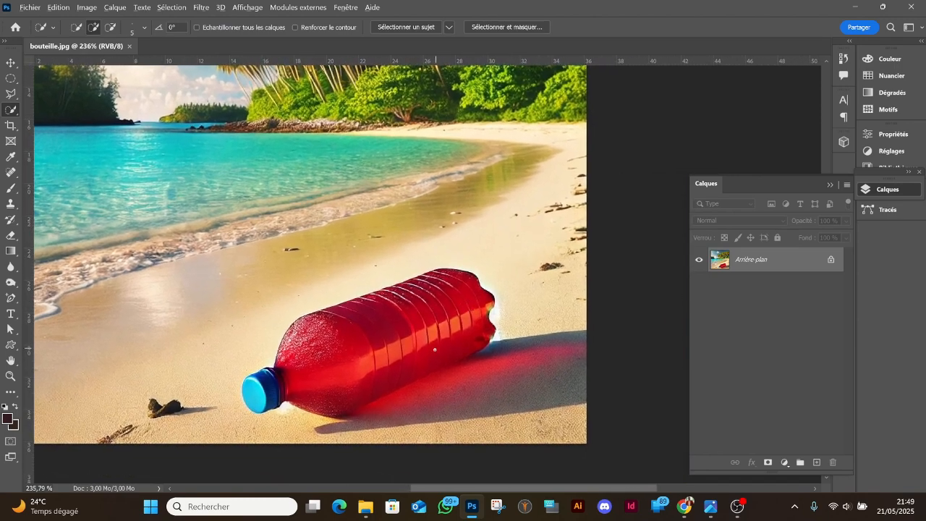
pyautogui.scroll(2, 434, 349)
pyautogui.press('alt')
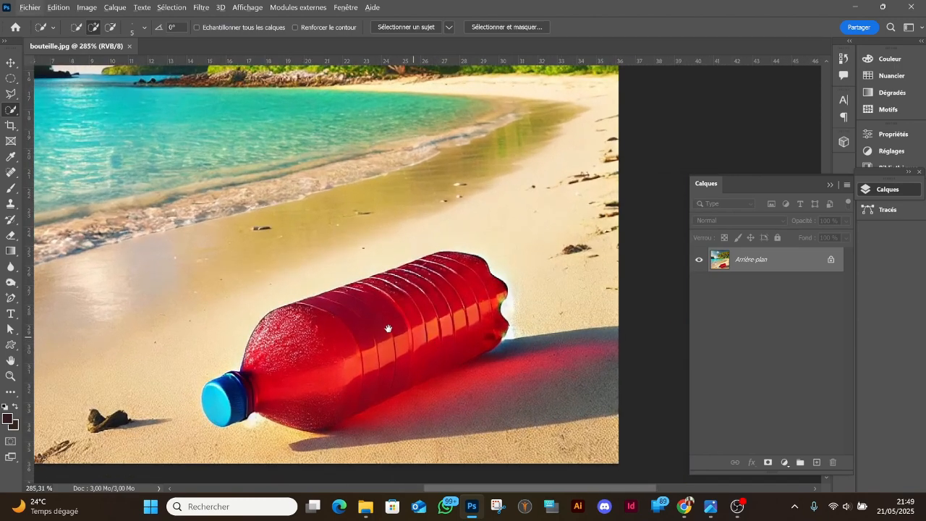
pyautogui.moveTo(388, 329); pyautogui.dragTo(390, 309)
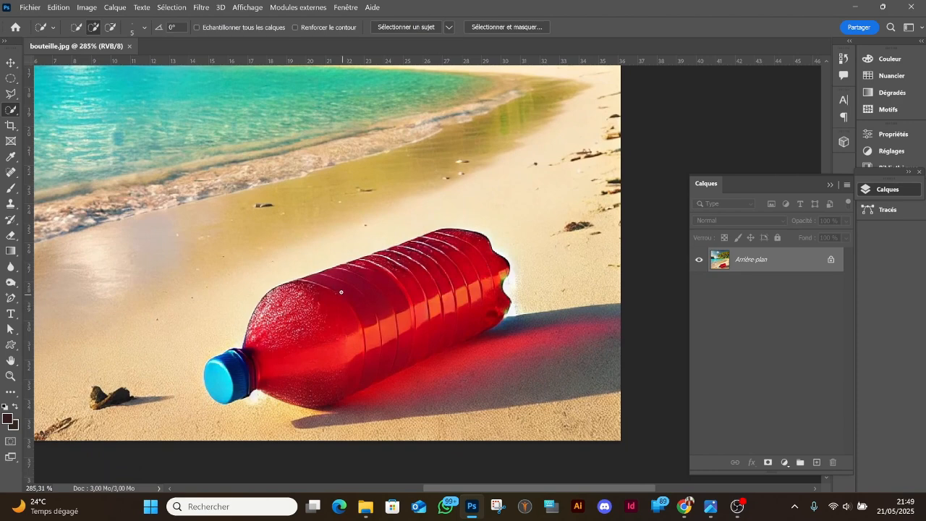
pyautogui.rightClick(11, 113)
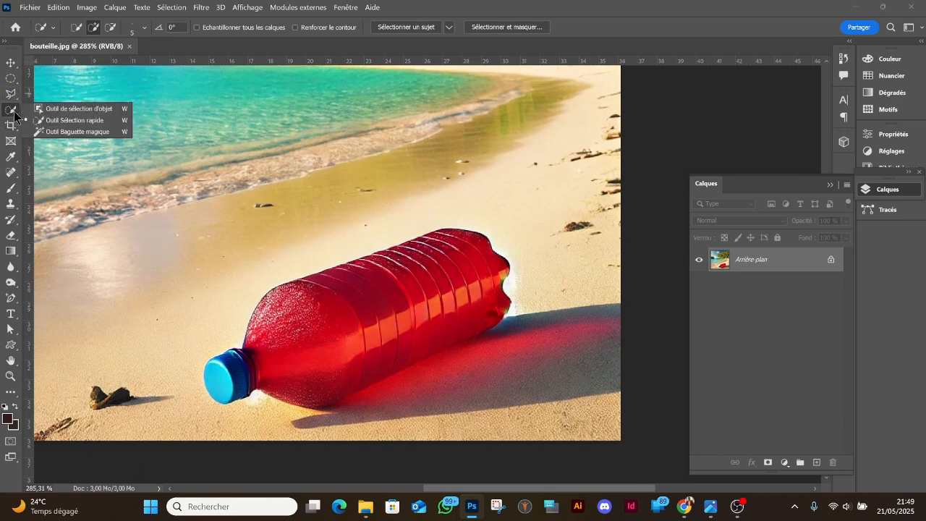
pyautogui.click(70, 108)
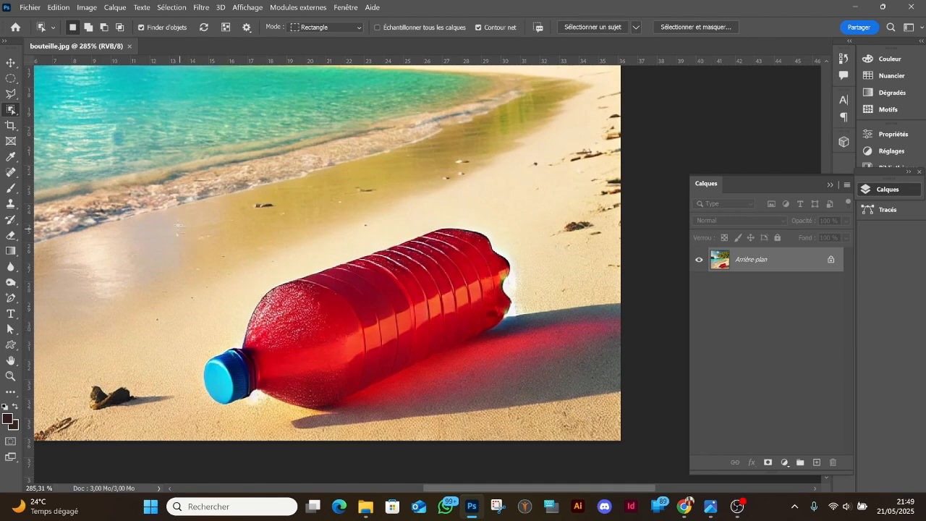
pyautogui.moveTo(180, 212)
pyautogui.mouseDown()
pyautogui.moveTo(327, 366)
pyautogui.moveTo(450, 437)
pyautogui.moveTo(576, 440)
pyautogui.moveTo(580, 424)
pyautogui.mouseUp()
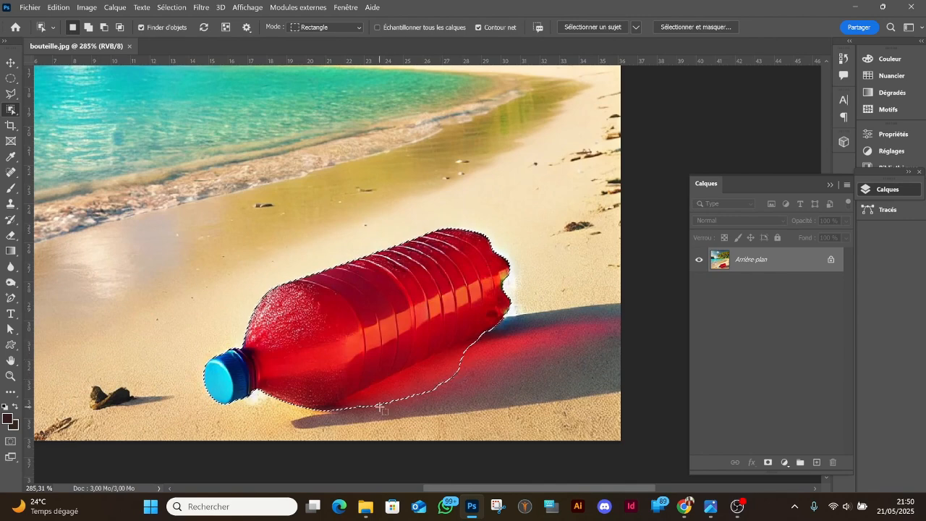
# Step: Switch to the Quick Selection tool and set its brush size to 42 px, keeping the bottle selection active
pyautogui.rightClick(11, 109)
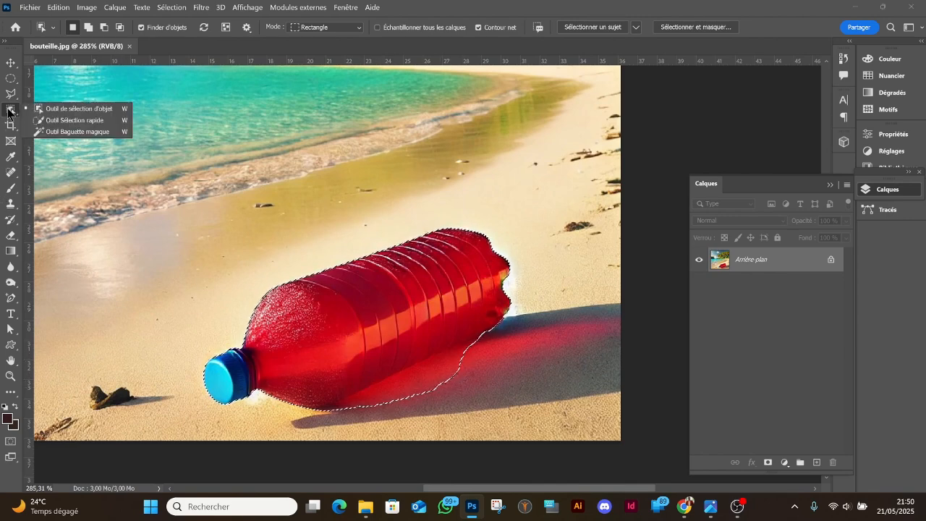
pyautogui.click(47, 121)
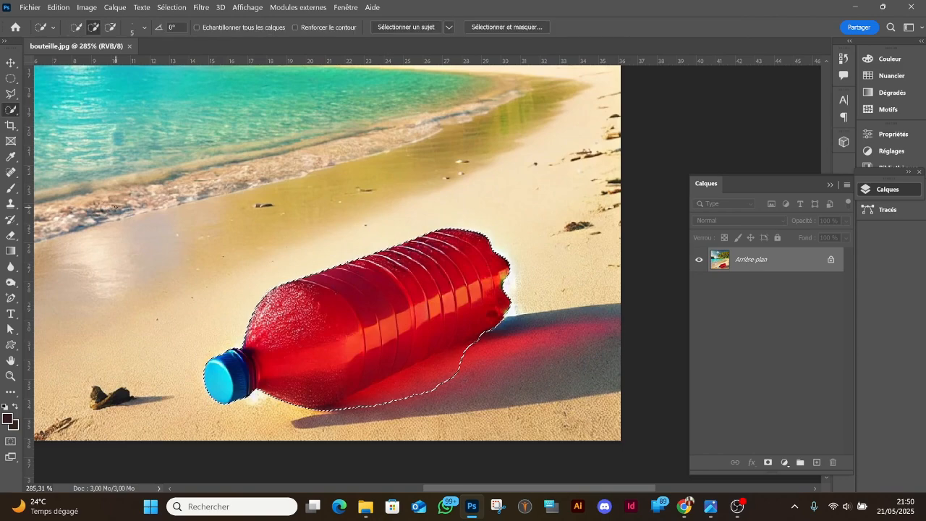
pyautogui.rightClick(195, 215)
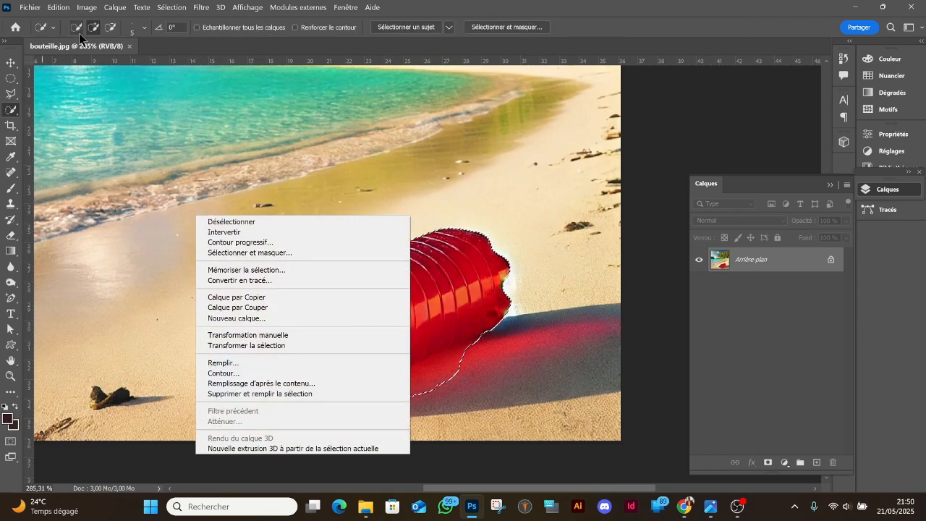
pyautogui.click(144, 28)
pyautogui.click(143, 28)
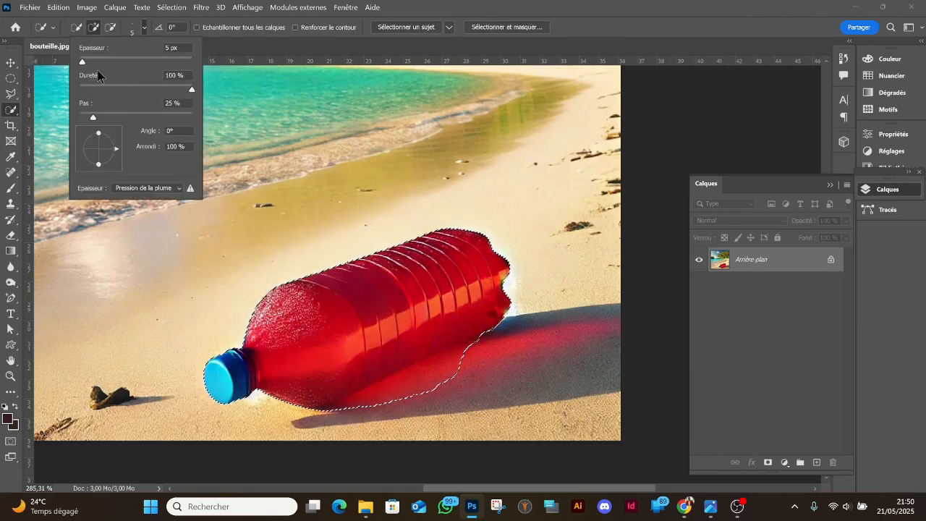
pyautogui.moveTo(81, 61); pyautogui.dragTo(103, 62)
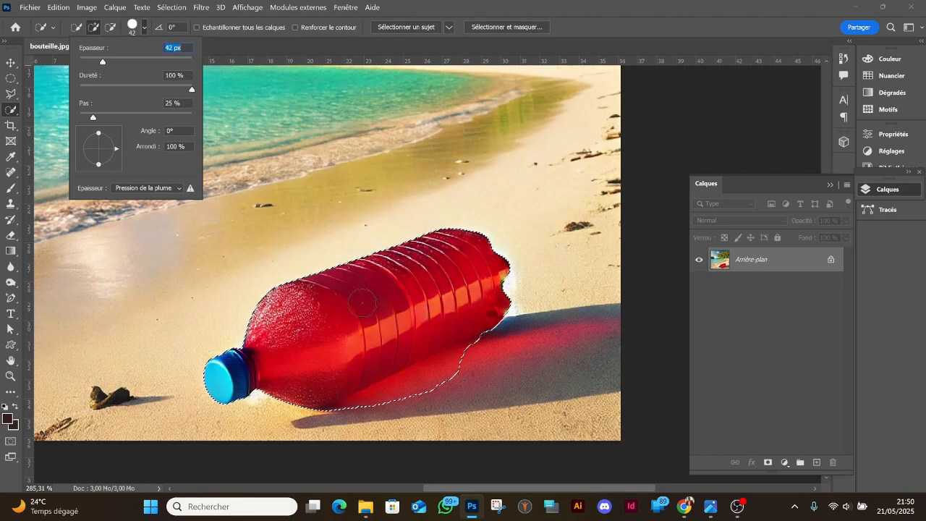
# Step: Try to subtract the red shadow beneath the bottle from the selection with the Quick Selection tool in subtract mode
pyautogui.click(110, 27)
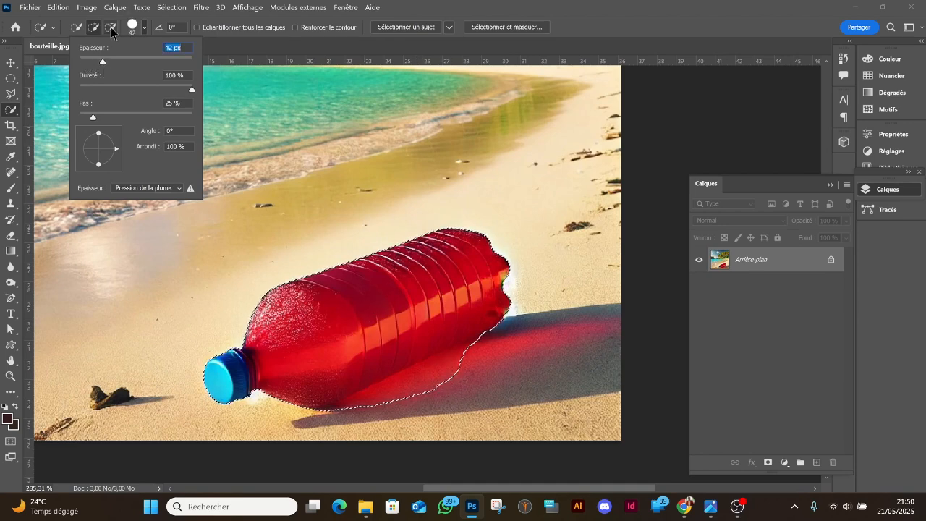
pyautogui.click(447, 384)
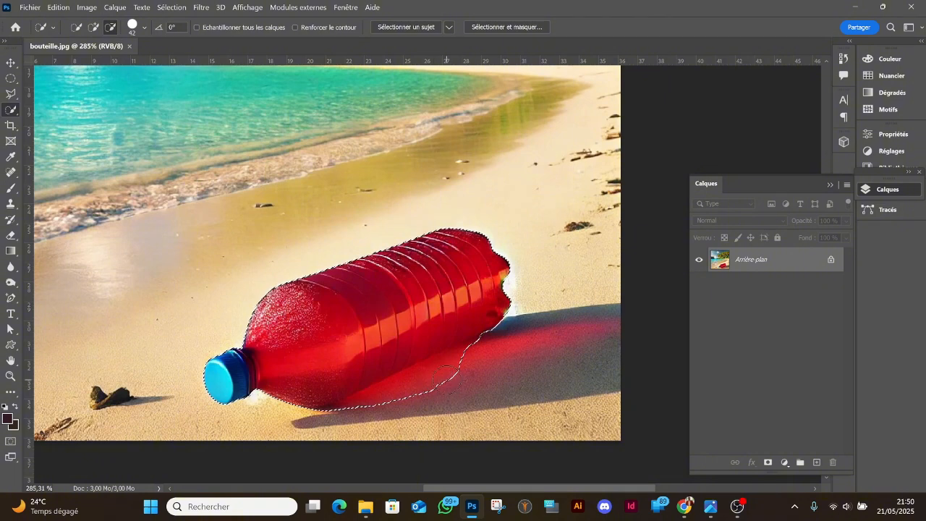
pyautogui.moveTo(451, 372); pyautogui.dragTo(468, 364)
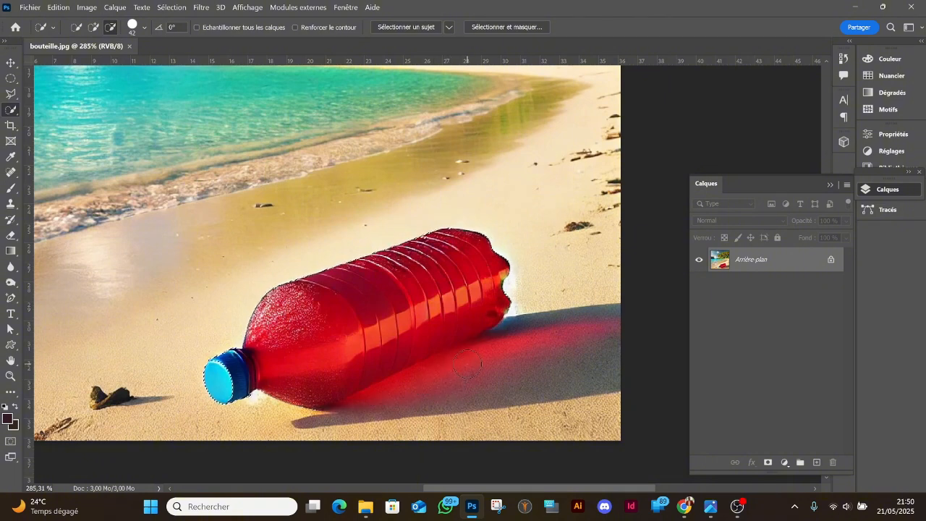
pyautogui.hotkey('ctrl', 'z')
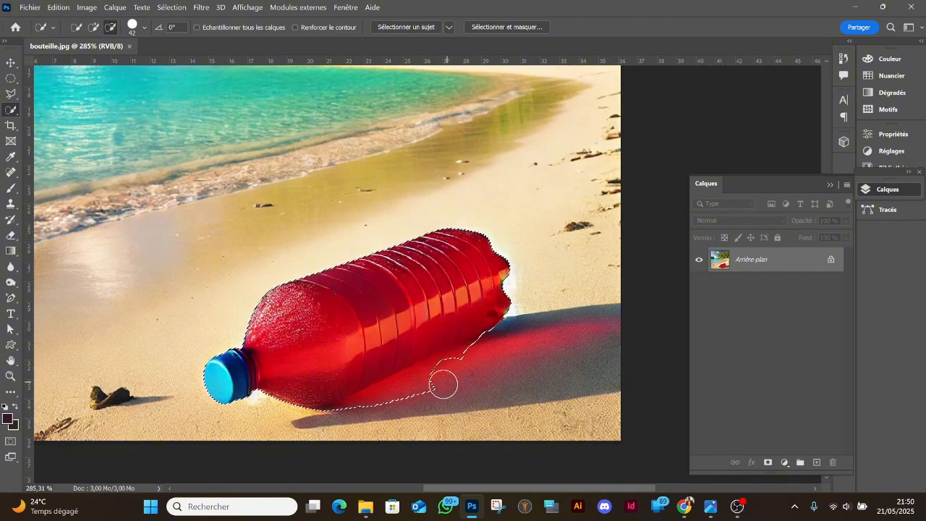
pyautogui.moveTo(428, 395); pyautogui.dragTo(401, 405)
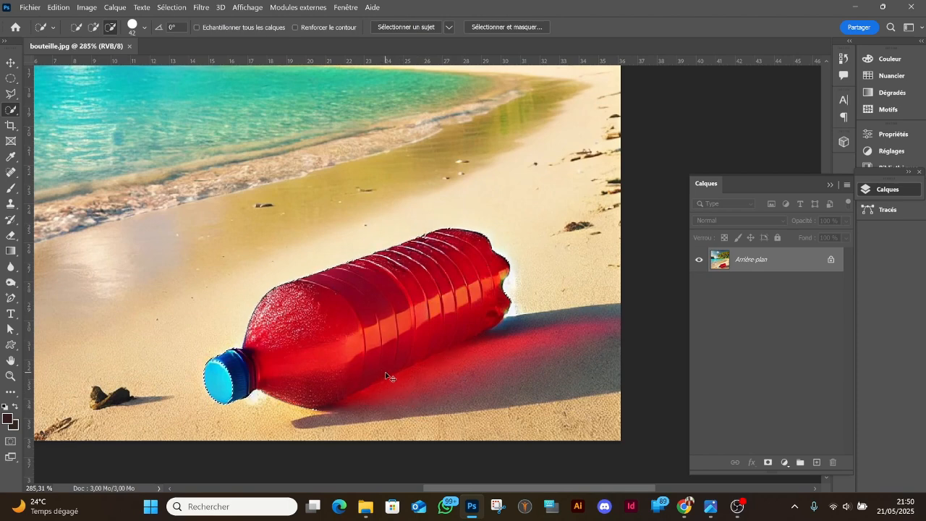
pyautogui.hotkey('ctrl', 'z')
pyautogui.click(423, 398)
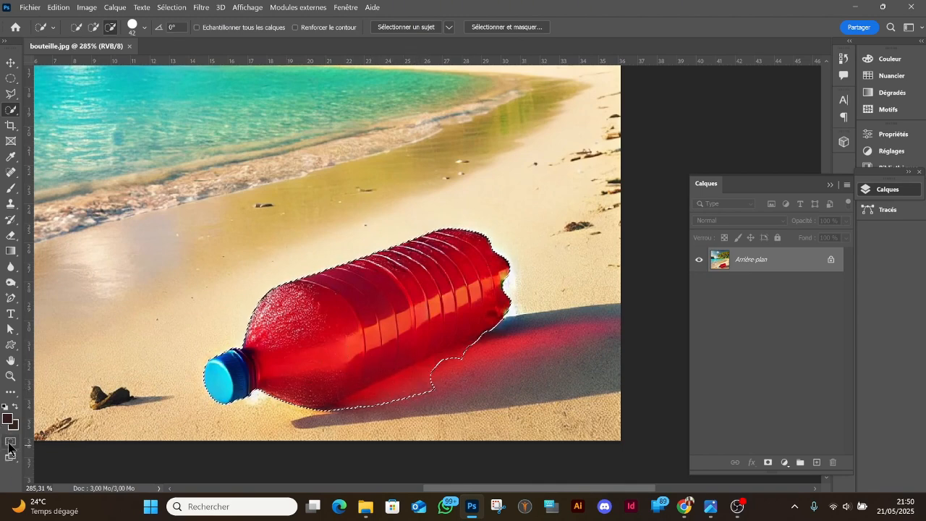
# Step: In Quick Mask mode, paint black over the shadow below the bottle with a 49 px brush, and return to the standard selection
pyautogui.click(11, 441)
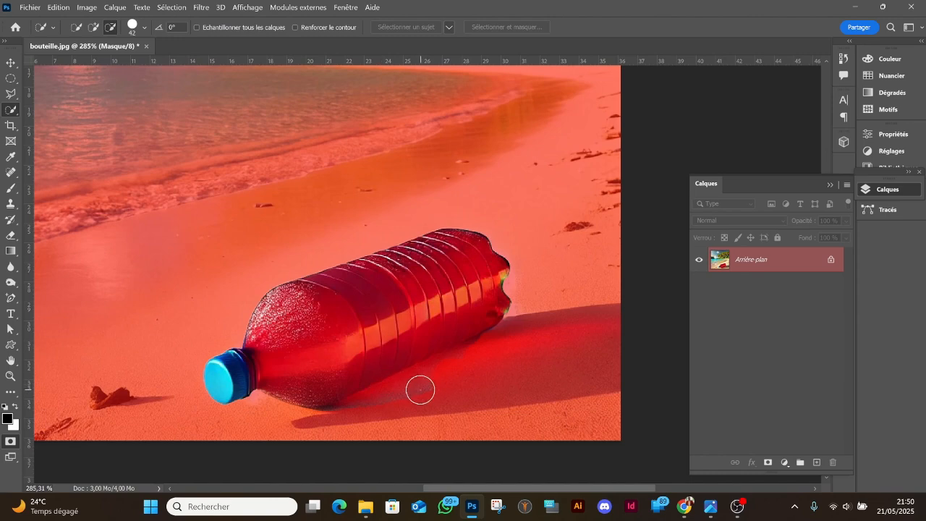
pyautogui.click(16, 186)
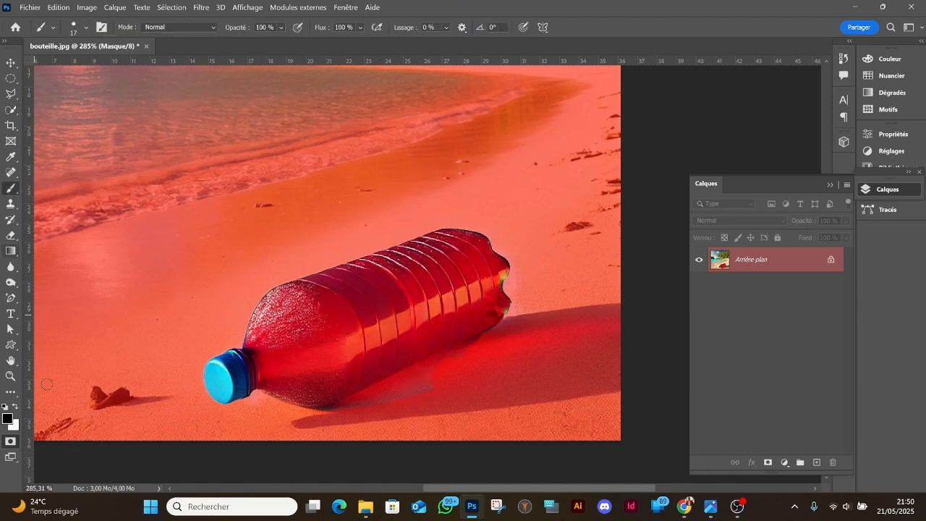
pyautogui.rightClick(421, 391)
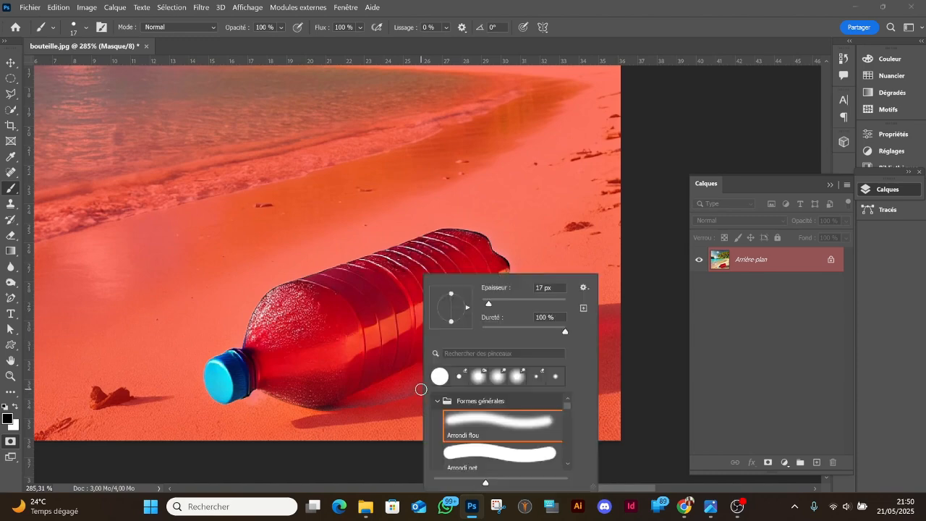
pyautogui.moveTo(488, 304); pyautogui.dragTo(503, 308)
pyautogui.press('Return')
pyautogui.moveTo(449, 384); pyautogui.dragTo(340, 427)
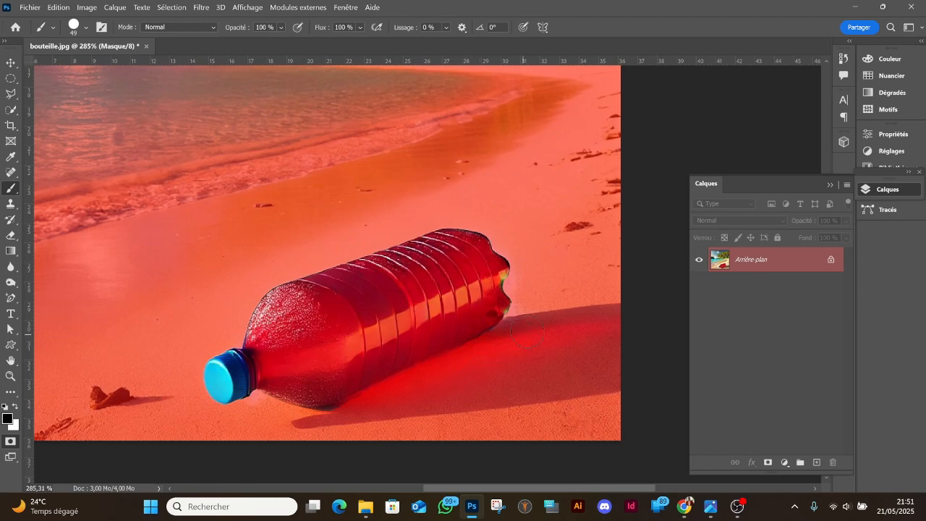
pyautogui.click(11, 442)
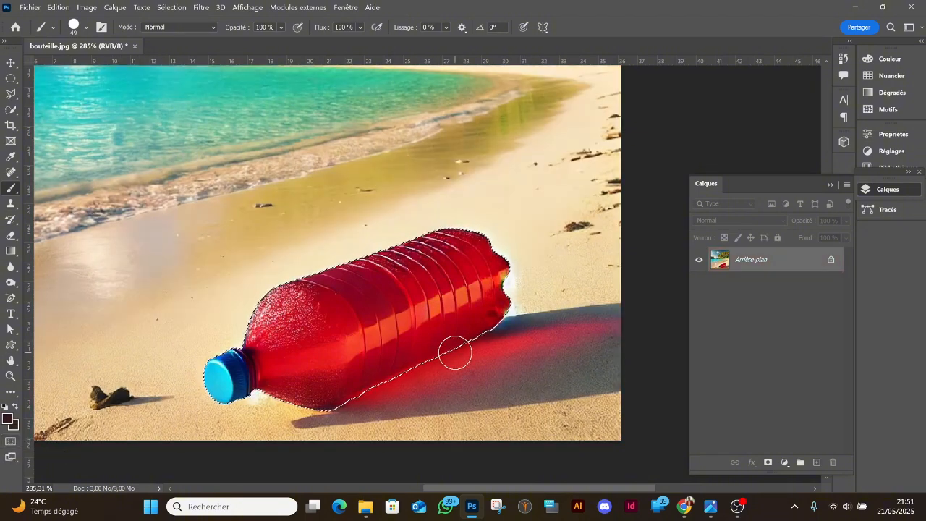
# Step: Reopen Quick Mask mode and refine the mask along the bottle's lower edge with a 23 px black brush
pyautogui.scroll(5, 498, 331)
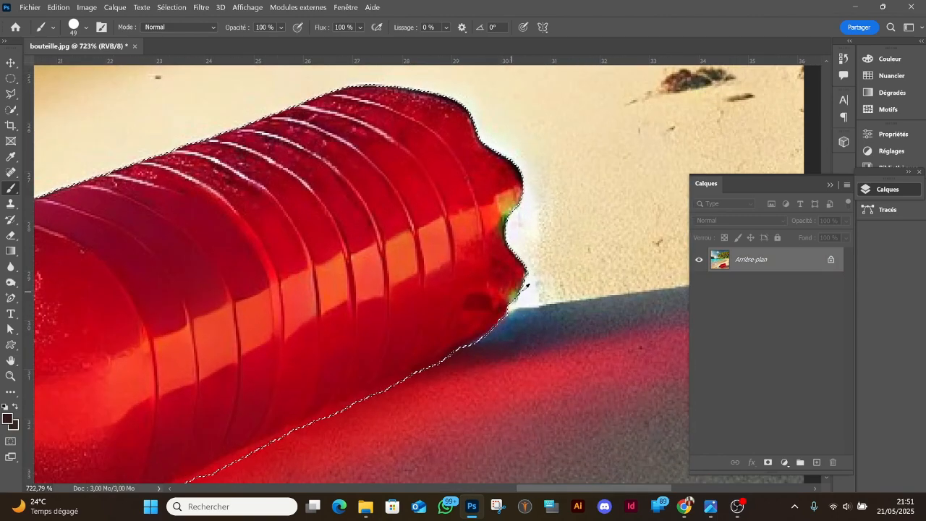
pyautogui.moveTo(532, 288)
pyautogui.mouseDown()
pyautogui.moveTo(525, 372)
pyautogui.moveTo(561, 285)
pyautogui.mouseUp()
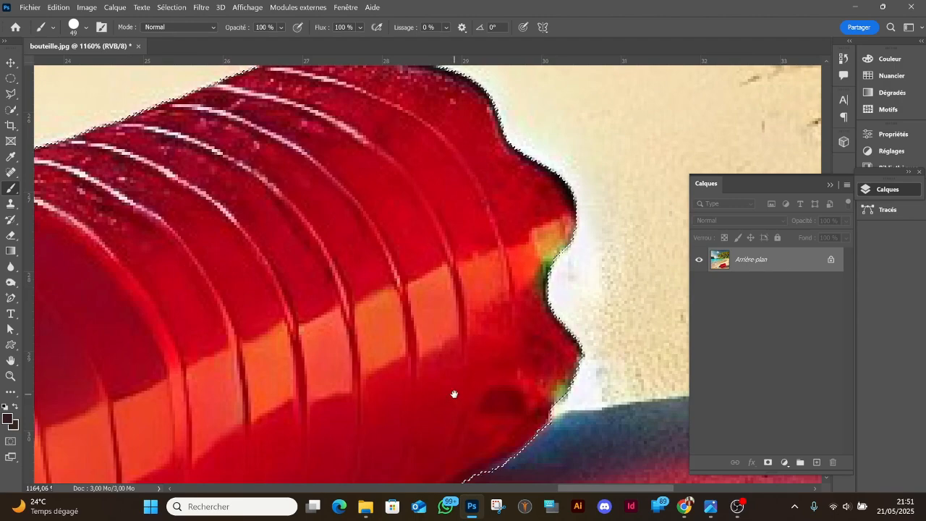
pyautogui.moveTo(453, 393)
pyautogui.mouseDown()
pyautogui.moveTo(504, 331)
pyautogui.moveTo(575, 210)
pyautogui.mouseUp()
pyautogui.moveTo(484, 335); pyautogui.dragTo(525, 267)
pyautogui.keyDown('alt'); pyautogui.scroll(-3, 391, 358); pyautogui.keyUp('alt')
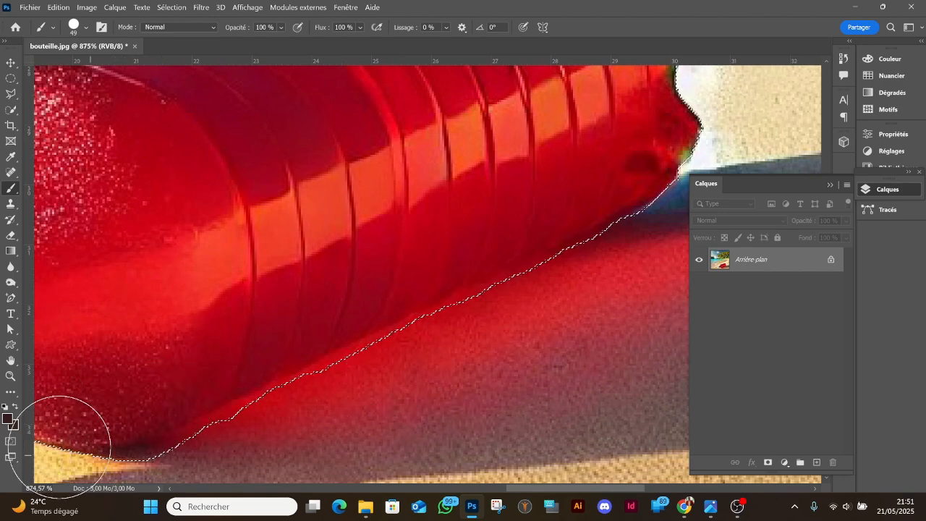
pyautogui.click(12, 443)
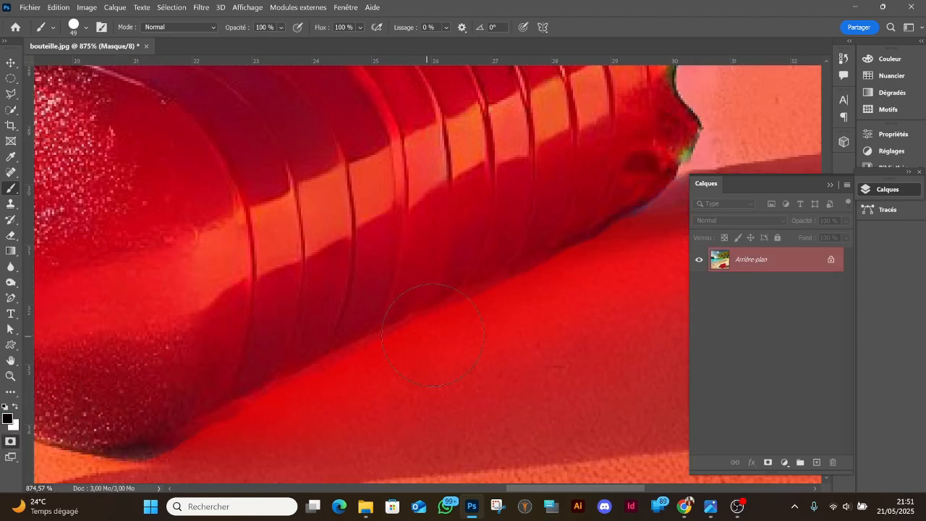
pyautogui.rightClick(434, 337)
pyautogui.moveTo(513, 304); pyautogui.dragTo(501, 305)
pyautogui.click(389, 325)
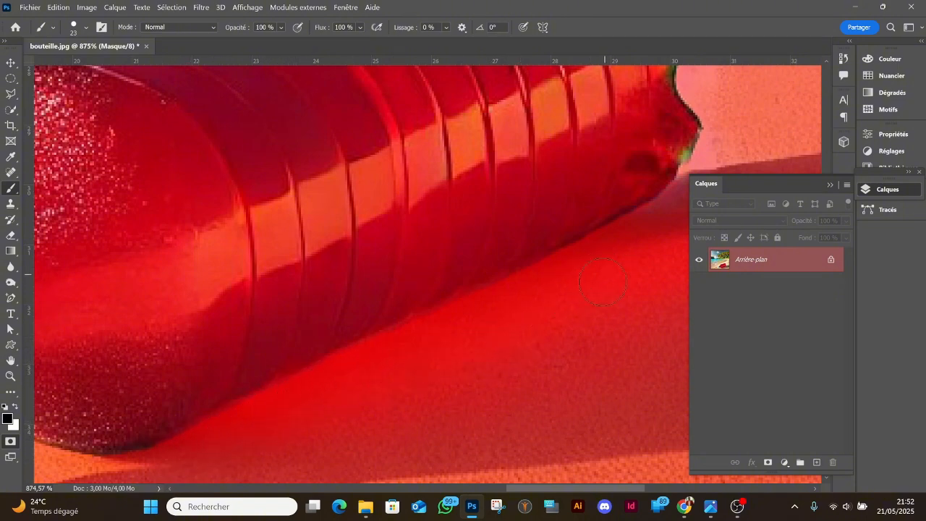
# Step: Convert the refined Quick Mask back to a selection and check its outline along the bottle's lower edge and cap
pyautogui.scroll(-9, 492, 356)
pyautogui.scroll(4, 374, 393)
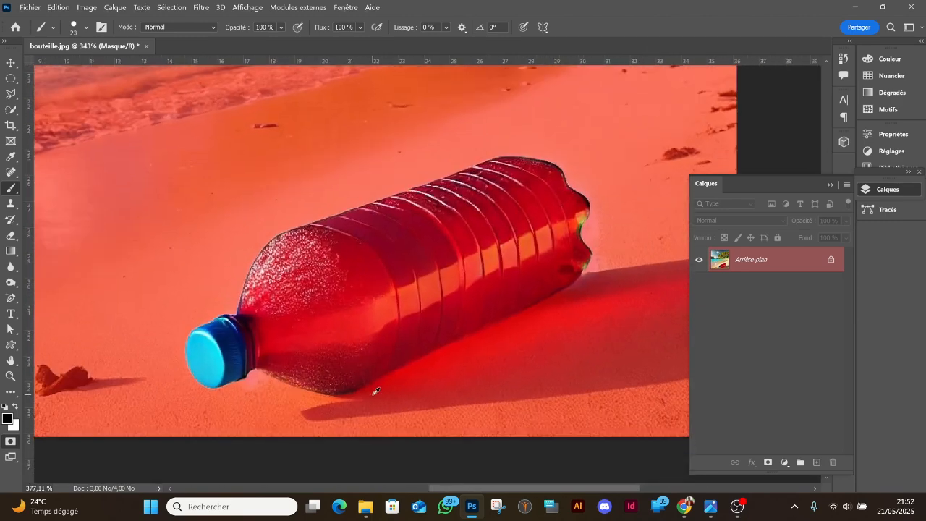
pyautogui.scroll(1, 376, 392)
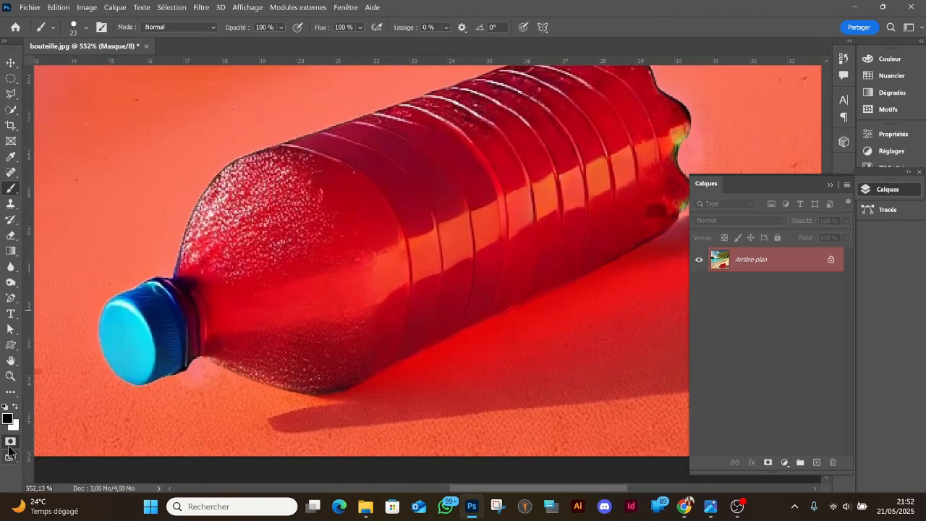
pyautogui.click(9, 444)
pyautogui.moveTo(481, 329); pyautogui.dragTo(409, 379)
pyautogui.moveTo(217, 413); pyautogui.dragTo(241, 379)
# Step: Try isolating the bottle with a layer mask made from the selection, and undo the mask
pyautogui.scroll(-5, 241, 378)
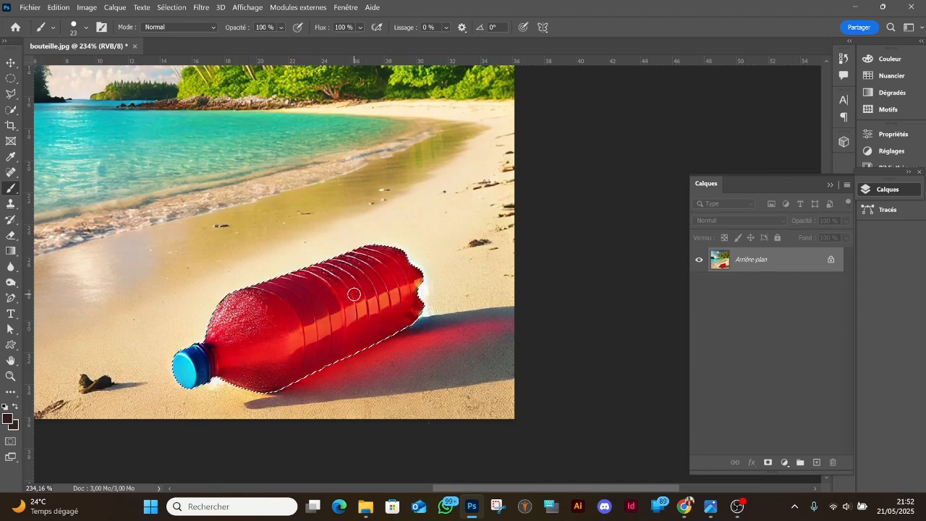
pyautogui.click(767, 463)
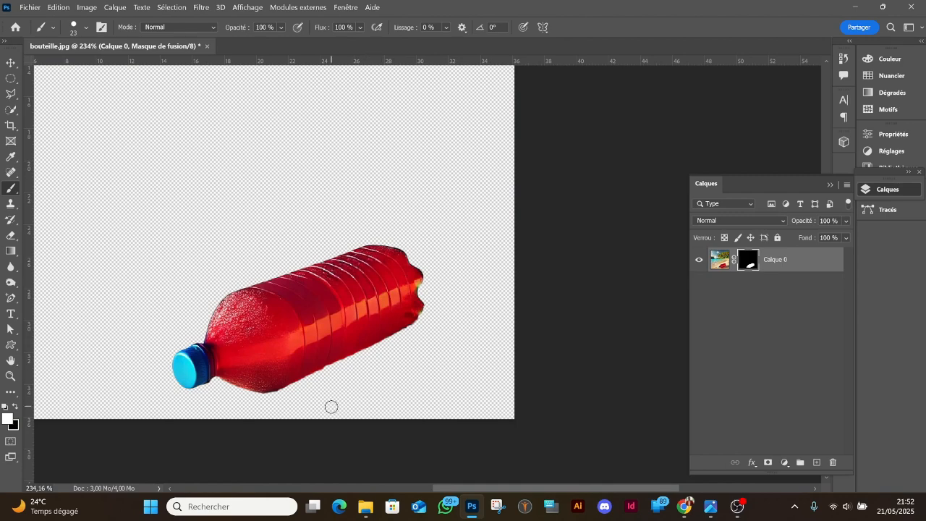
pyautogui.hotkey('ctrl', 'z')
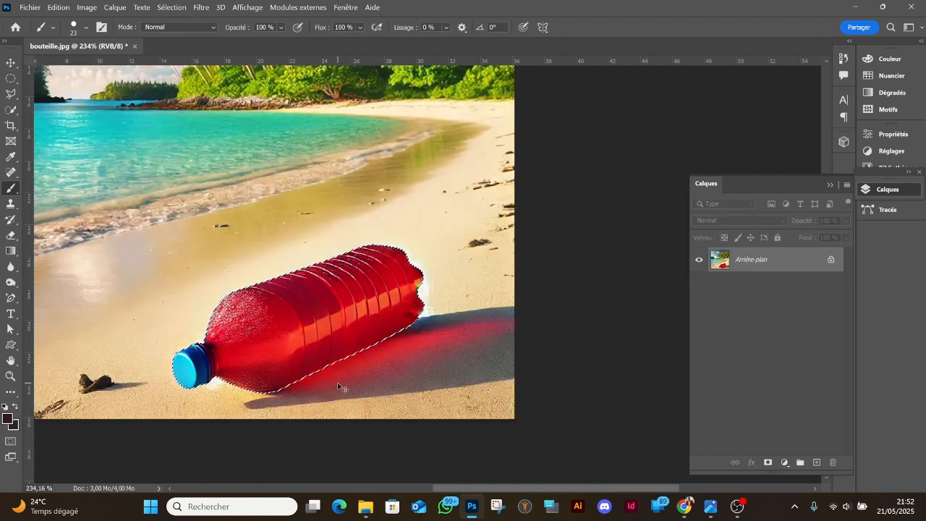
# Step: Clear the bottle selection and switch from the Add Anchor Point tool to the standard Pen tool
pyautogui.hotkey('ctrl', 'z')
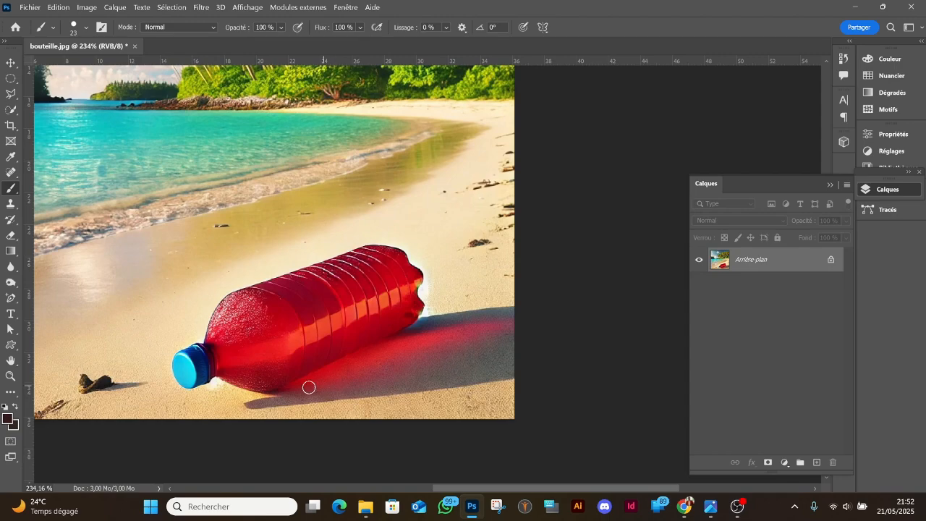
pyautogui.moveTo(275, 378); pyautogui.dragTo(327, 370)
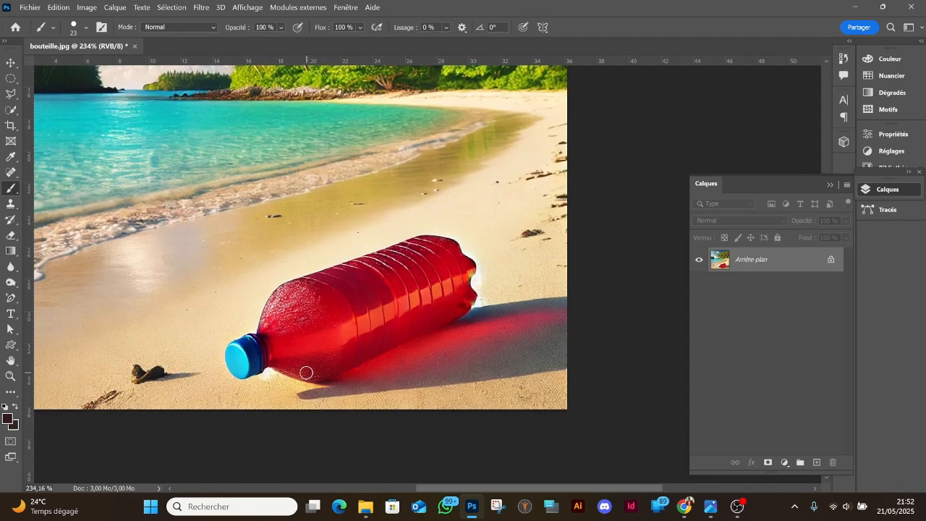
pyautogui.scroll(3, 308, 374)
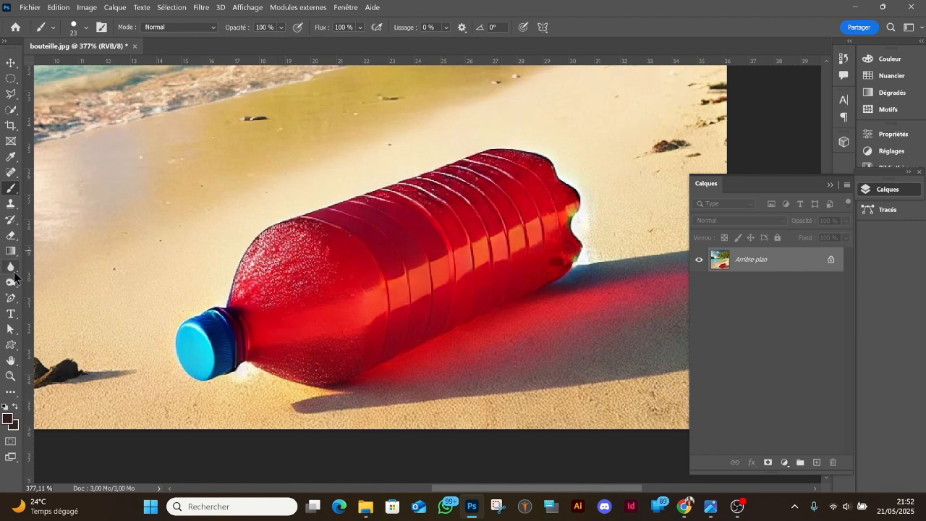
pyautogui.click(11, 299)
pyautogui.rightClick(11, 299)
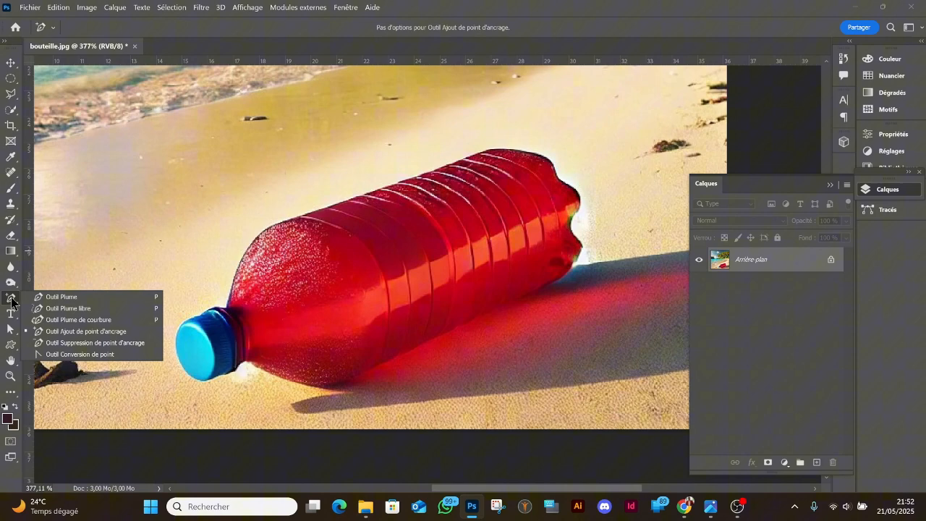
pyautogui.click(47, 296)
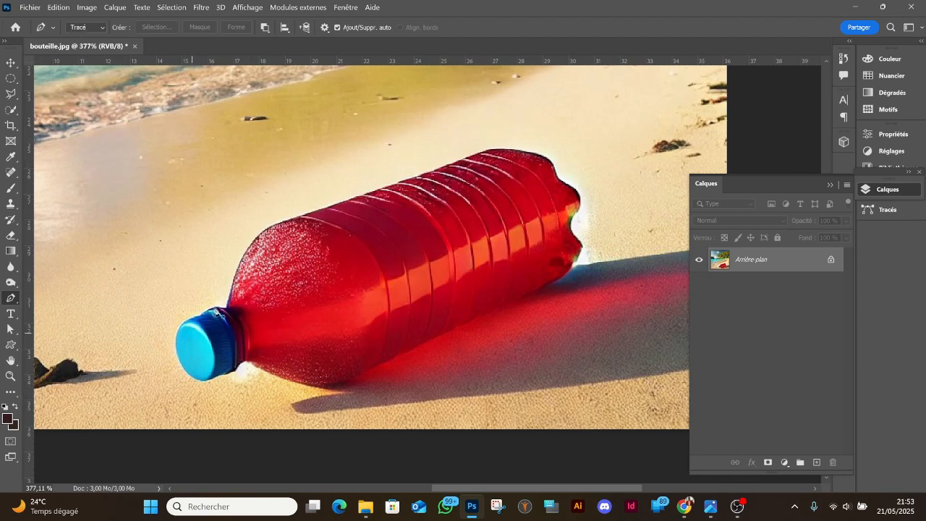
# Step: Trace a Pen path from the blue cap along the neck and the bottle's upper edge to the start of its base
pyautogui.scroll(2, 234, 292)
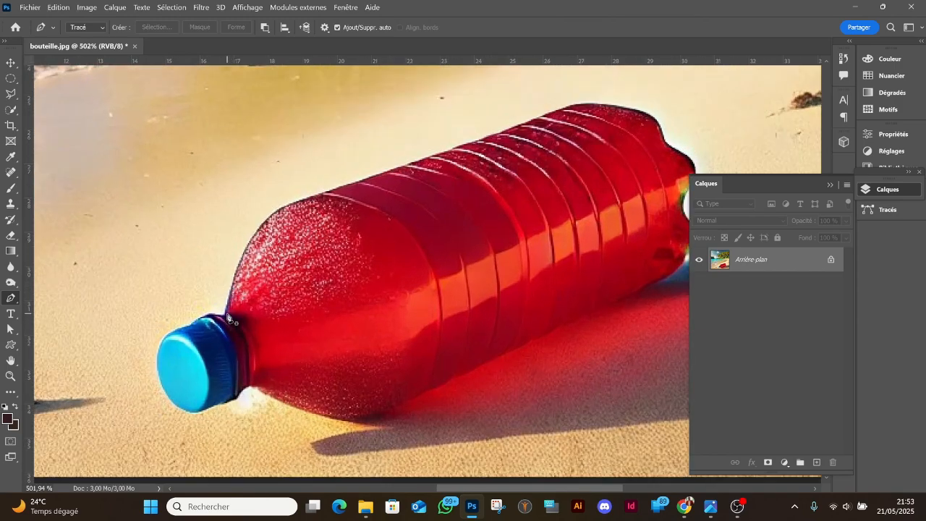
pyautogui.click(167, 333)
pyautogui.click(187, 324)
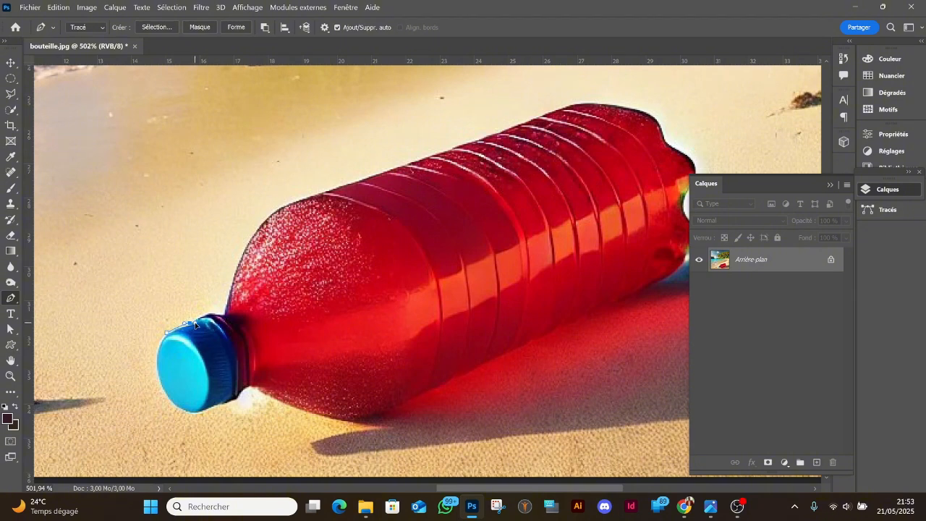
pyautogui.click(211, 313)
pyautogui.moveTo(275, 213); pyautogui.dragTo(300, 201)
pyautogui.moveTo(435, 156); pyautogui.dragTo(447, 151)
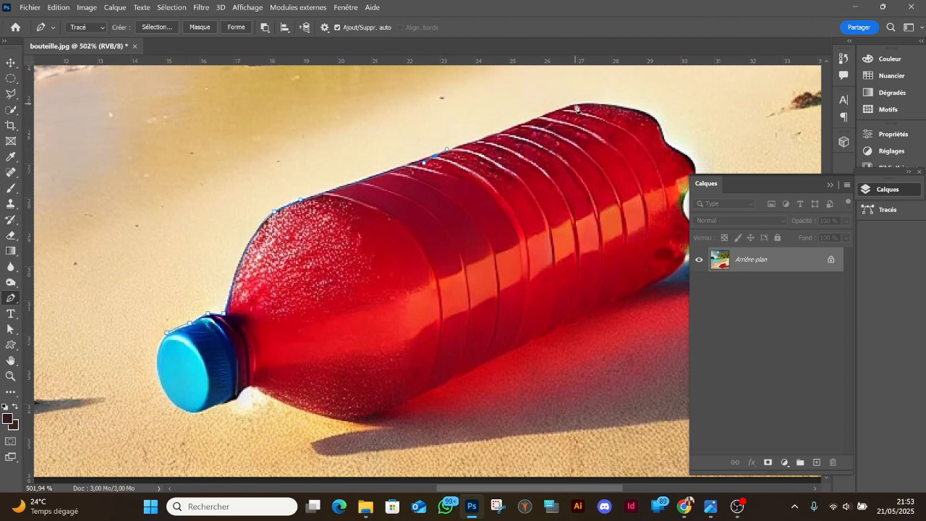
pyautogui.moveTo(576, 105); pyautogui.dragTo(587, 104)
pyautogui.moveTo(652, 116); pyautogui.dragTo(673, 151)
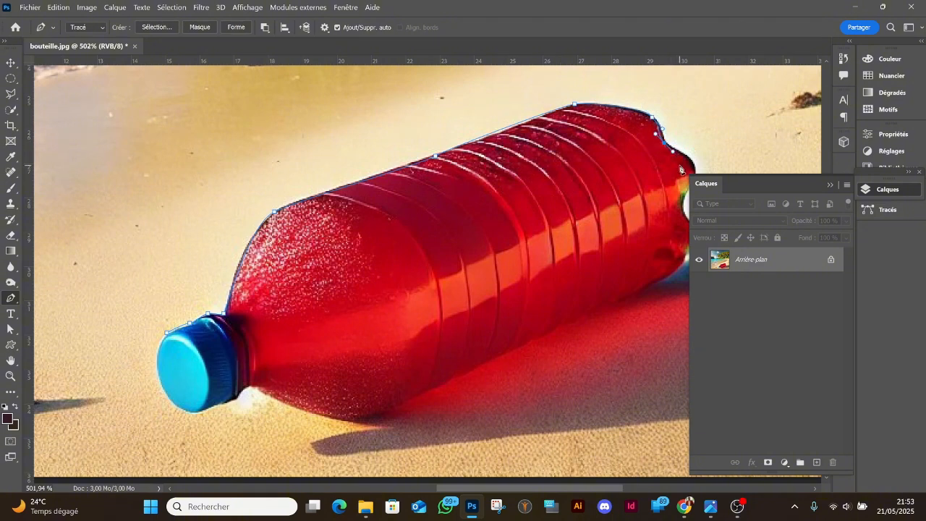
# Step: Collapse the layers panel and continue the path around the bottle's scalloped base to its lower corner
pyautogui.scroll(-2, 678, 169)
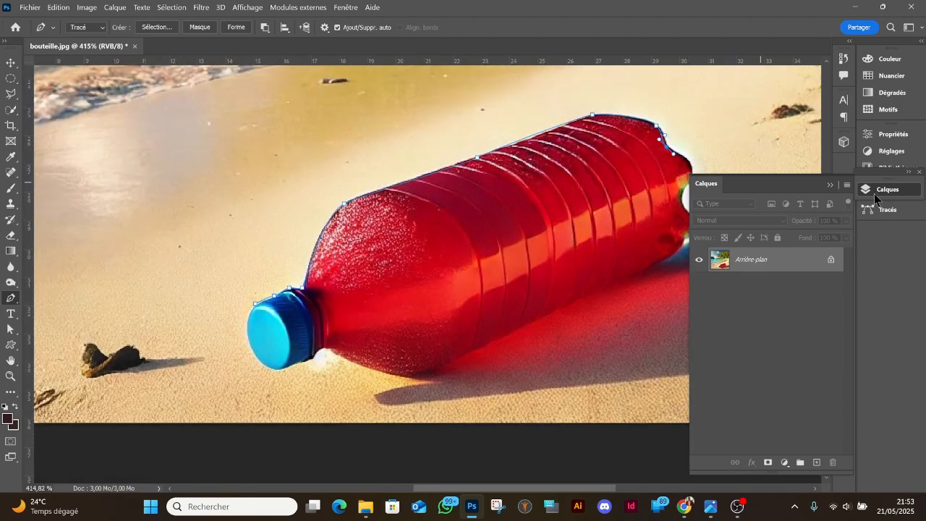
pyautogui.click(874, 193)
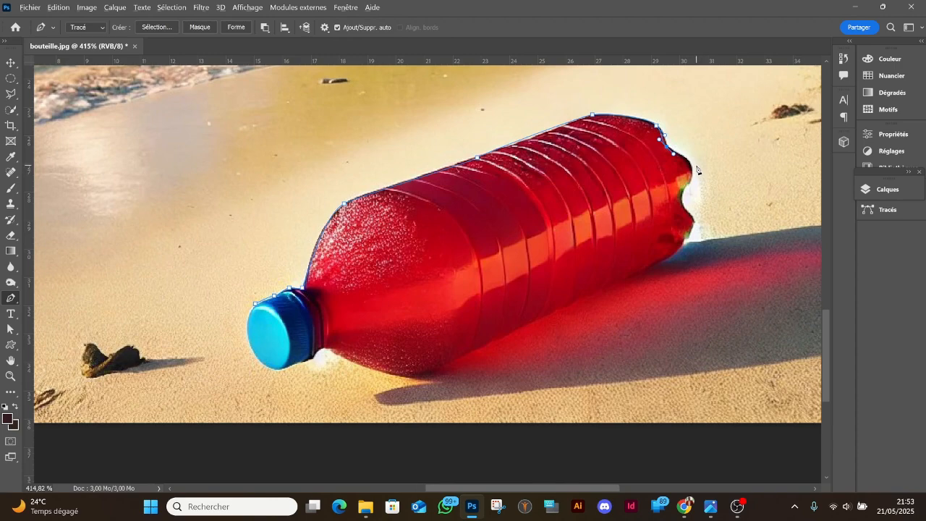
pyautogui.scroll(2, 699, 174)
pyautogui.moveTo(690, 167); pyautogui.dragTo(696, 258)
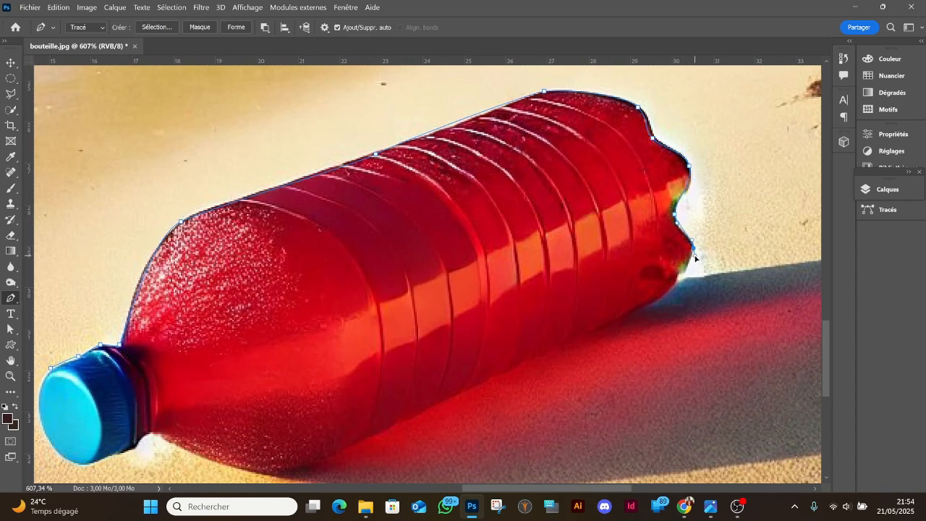
pyautogui.click(658, 298)
pyautogui.click(654, 304)
# Step: Continue the path along the bottle's lower edge and around the blue cap, closing it at the starting anchor point
pyautogui.moveTo(490, 387); pyautogui.dragTo(482, 389)
pyautogui.moveTo(294, 480); pyautogui.dragTo(272, 473)
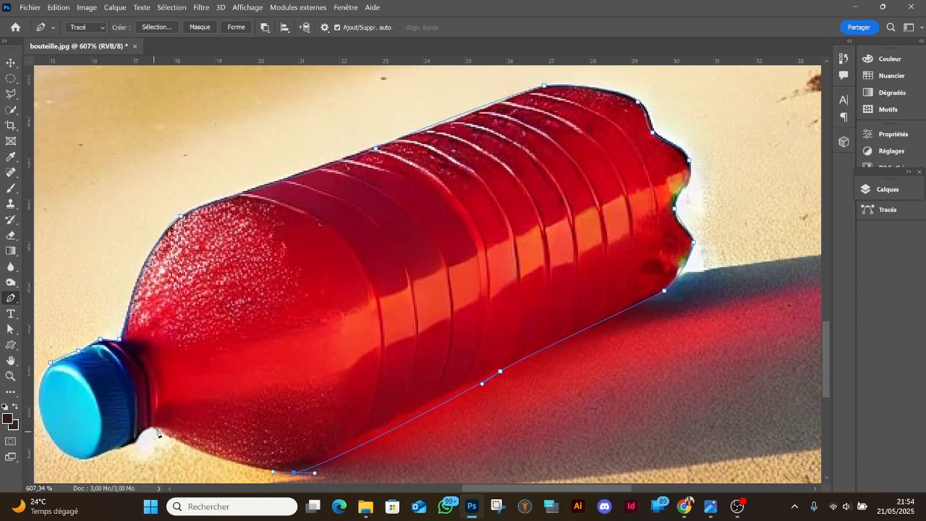
pyautogui.moveTo(155, 428); pyautogui.dragTo(141, 432)
pyautogui.moveTo(119, 449); pyautogui.dragTo(76, 459)
pyautogui.moveTo(42, 414); pyautogui.dragTo(37, 395)
pyautogui.click(50, 363)
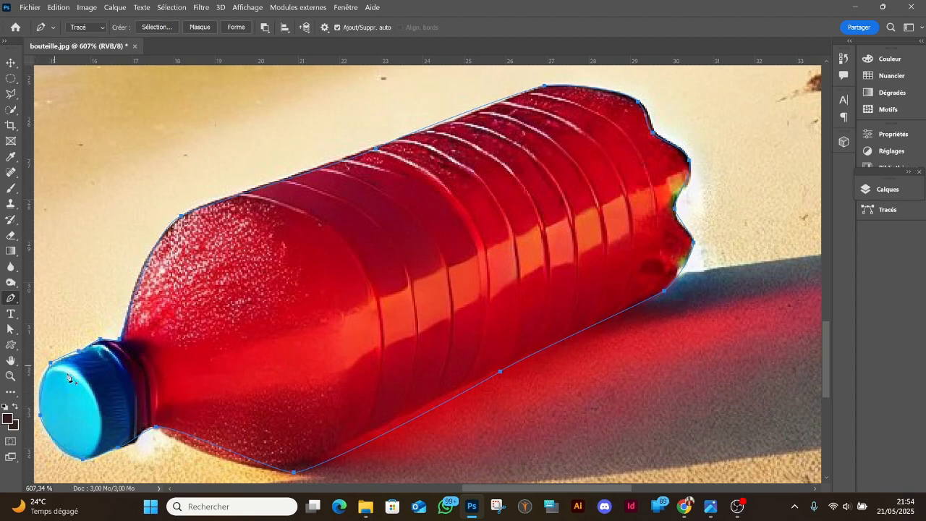
# Step: Switch to the Direct Selection tool and angle the upper shoulder anchor's handle so the path follows the bottle's shoulder curve
pyautogui.click(11, 331)
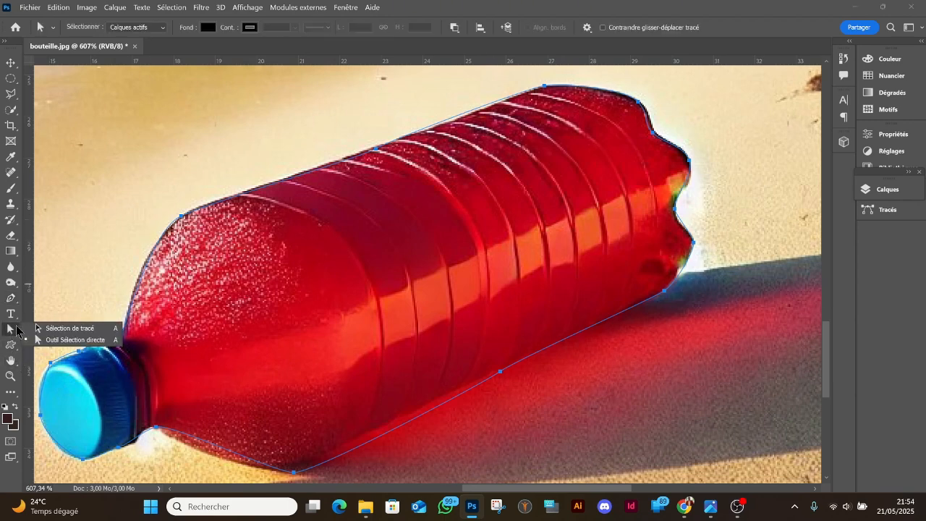
pyautogui.click(44, 339)
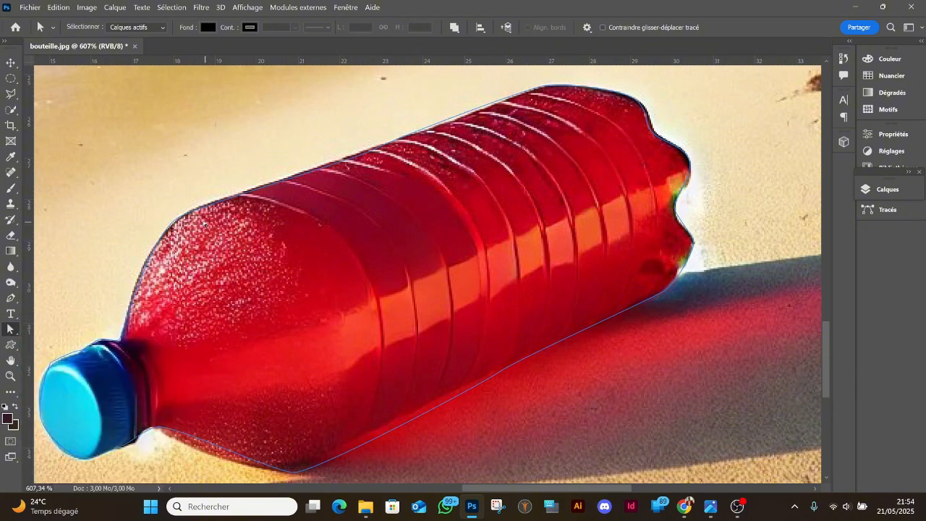
pyautogui.click(189, 214)
pyautogui.scroll(5, 182, 217)
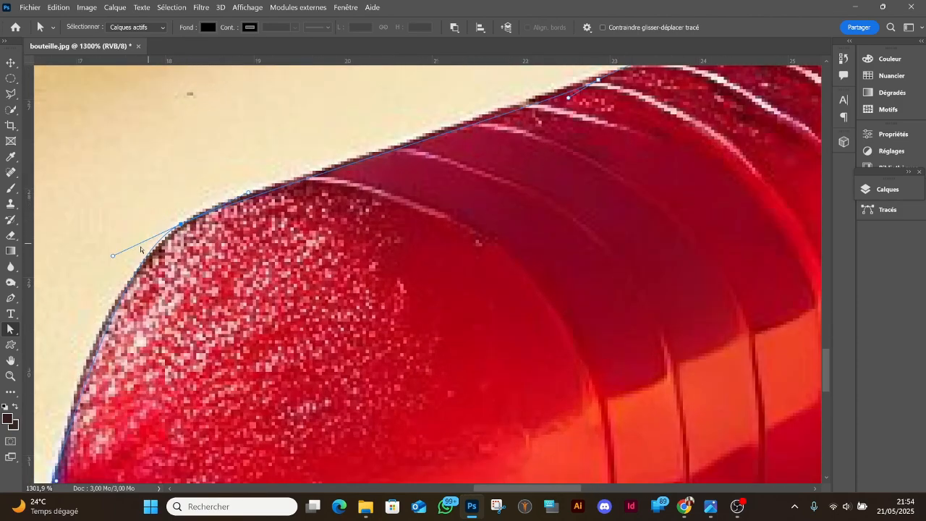
pyautogui.moveTo(113, 255); pyautogui.dragTo(117, 265)
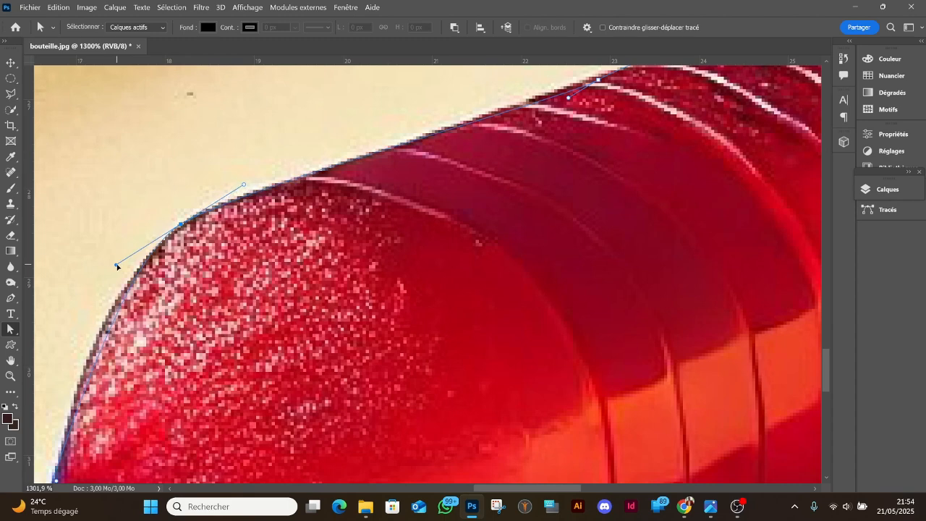
# Step: Move the anchor midway along the bottle's upper edge onto the contour and align its handles with the edge
pyautogui.moveTo(597, 145); pyautogui.dragTo(531, 260)
pyautogui.click(531, 197)
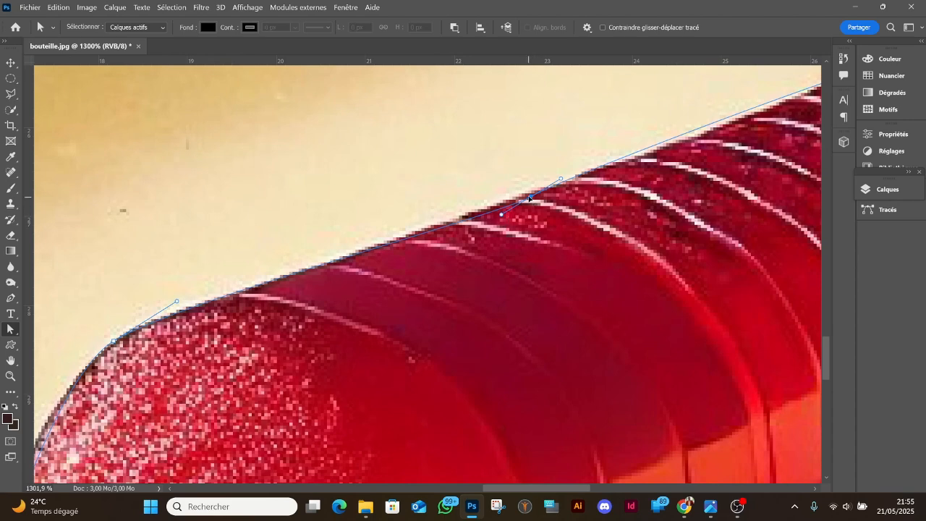
pyautogui.moveTo(530, 197); pyautogui.dragTo(571, 179)
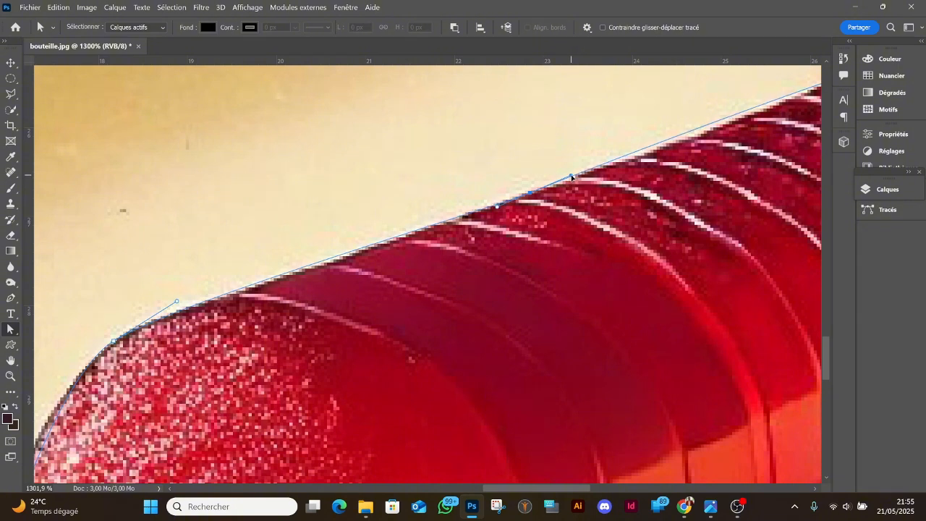
pyautogui.moveTo(493, 207); pyautogui.dragTo(458, 224)
# Step: Shift the anchor where the upper edge meets the base and extend the mid-edge anchor's handle along the contour
pyautogui.moveTo(620, 183); pyautogui.dragTo(434, 327)
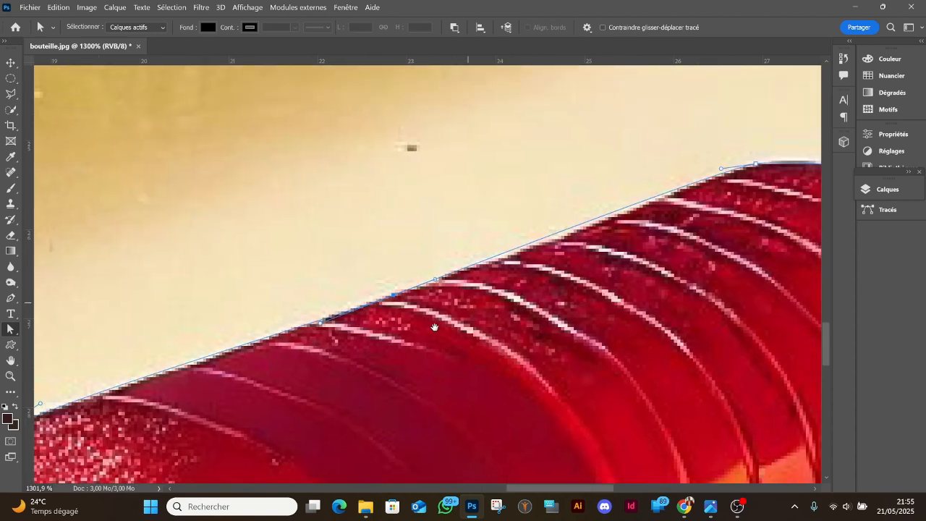
pyautogui.moveTo(658, 271); pyautogui.dragTo(554, 282)
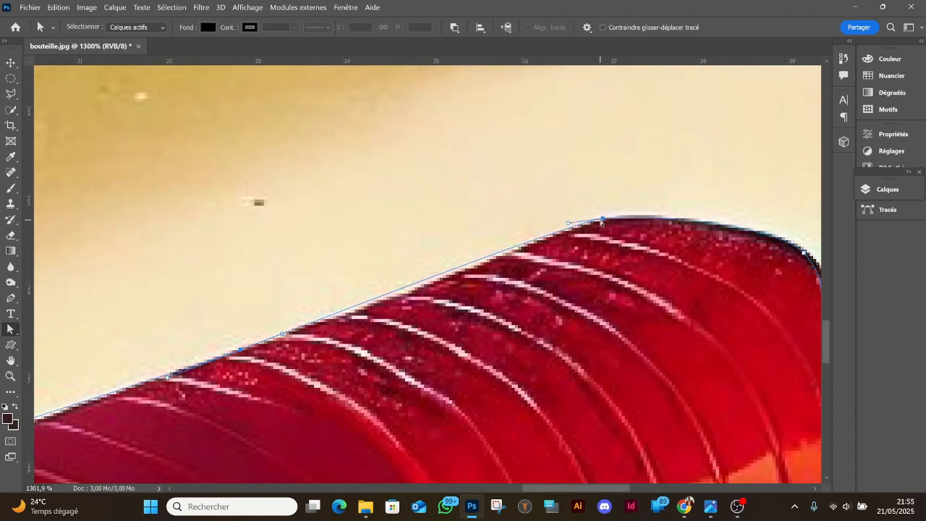
pyautogui.moveTo(602, 218); pyautogui.dragTo(611, 221)
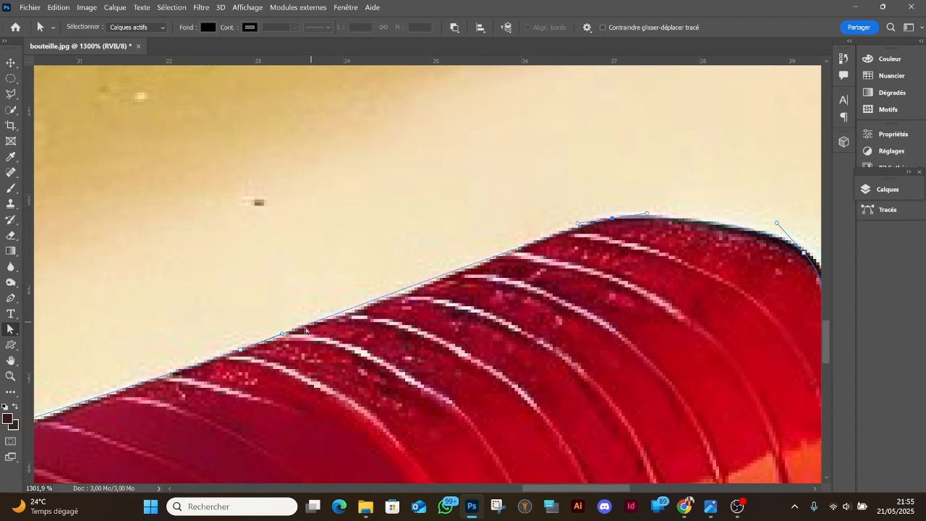
pyautogui.moveTo(283, 336); pyautogui.dragTo(314, 327)
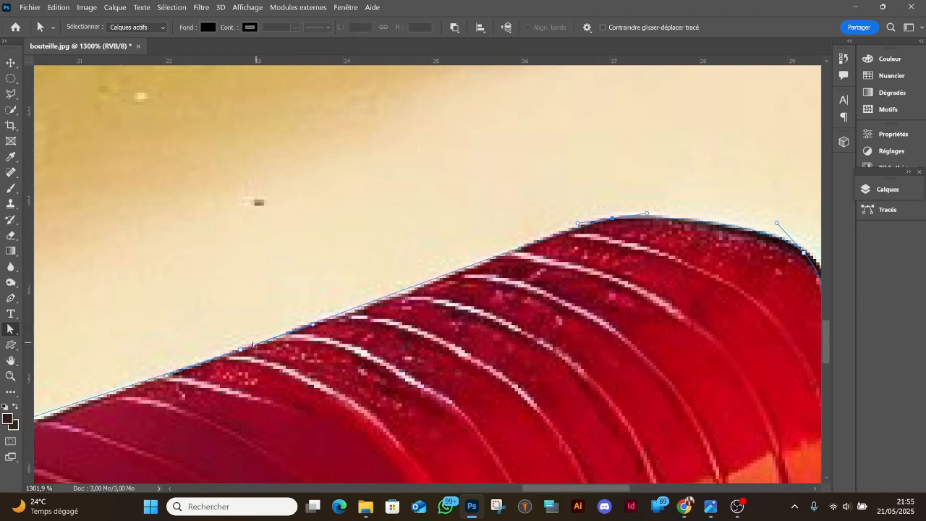
# Step: Nudge the anchors at the base's upper corner and first notch onto the bottle's outline
pyautogui.hscroll(5, 572, 297)
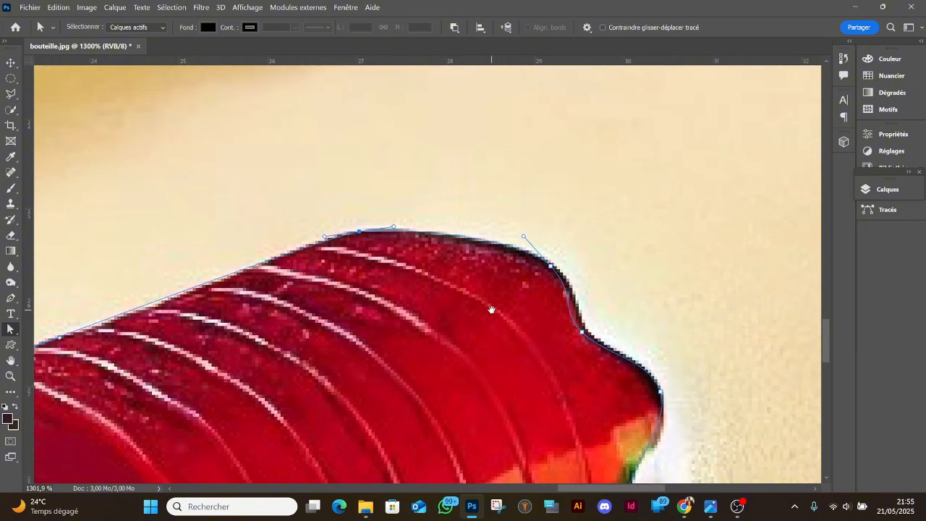
pyautogui.moveTo(547, 265); pyautogui.dragTo(552, 267)
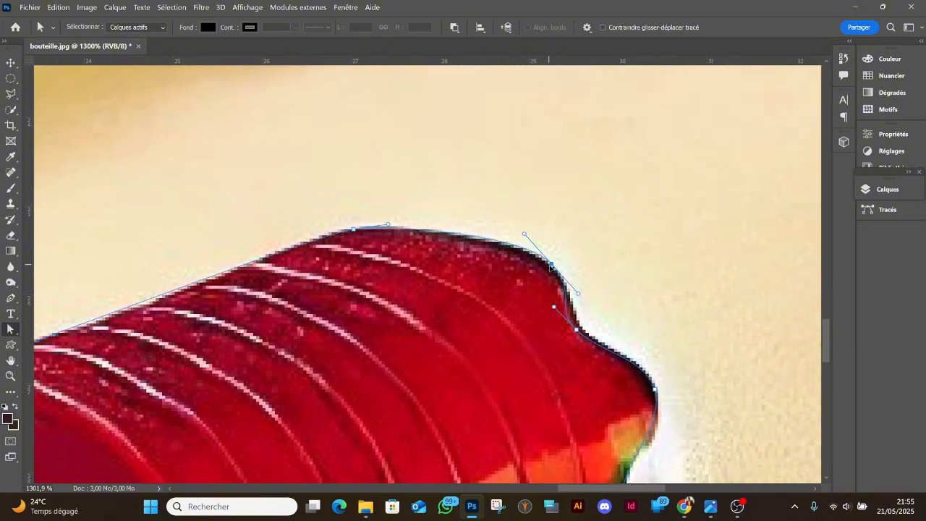
pyautogui.moveTo(577, 329); pyautogui.dragTo(581, 330)
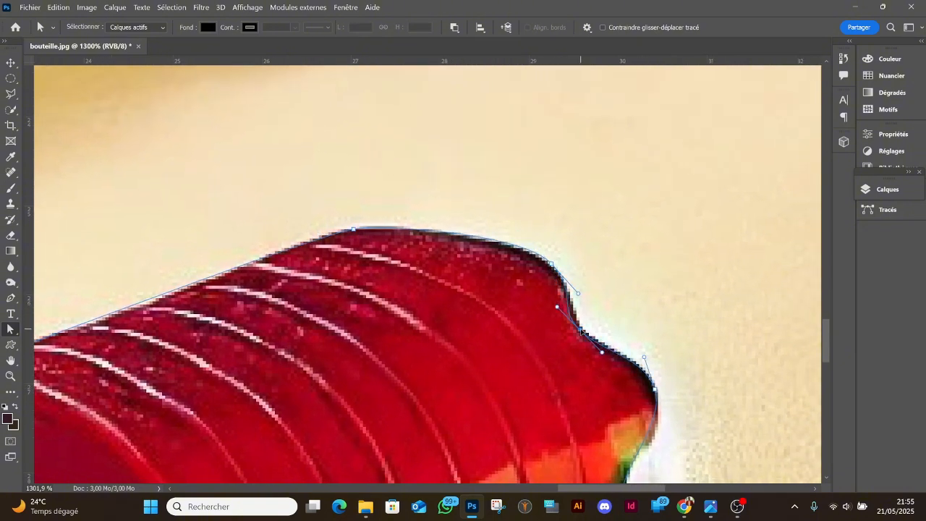
# Step: Lengthen the handles of the base's middle lobe and second notch anchors to fit the curve between them
pyautogui.scroll(-5, 632, 381)
pyautogui.hscroll(2, 633, 381)
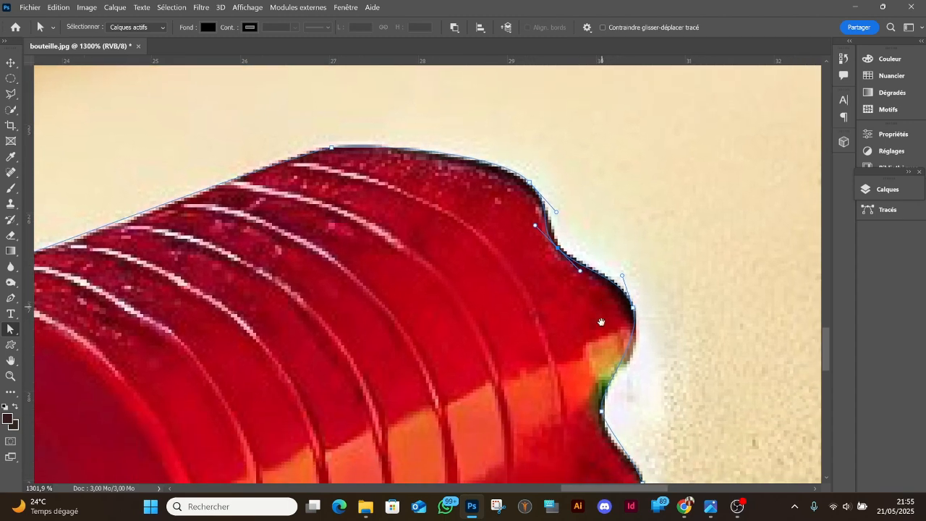
pyautogui.click(608, 268)
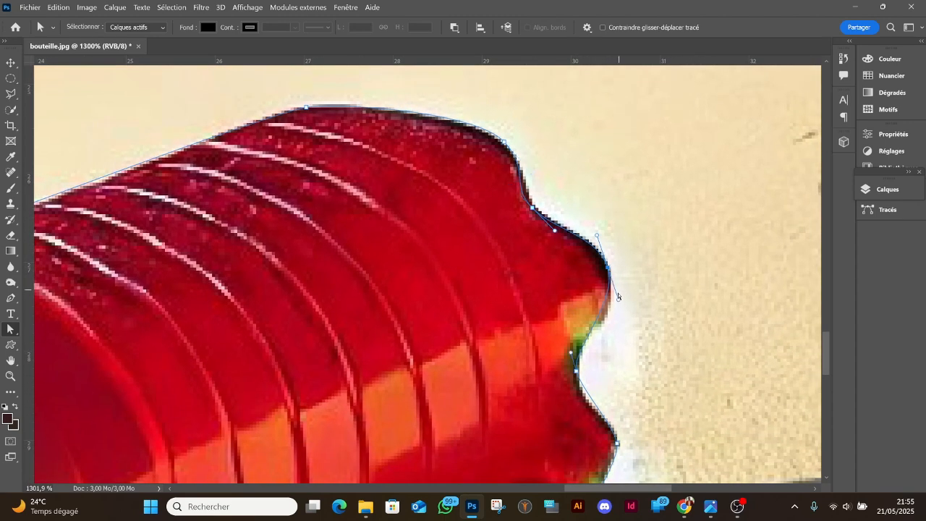
pyautogui.moveTo(618, 303); pyautogui.dragTo(625, 319)
pyautogui.click(576, 372)
pyautogui.moveTo(572, 354); pyautogui.dragTo(568, 344)
# Step: Adjust both handles of the anchor on the base's lowest lobe so the path follows its rounded edge
pyautogui.moveTo(581, 392); pyautogui.dragTo(526, 241)
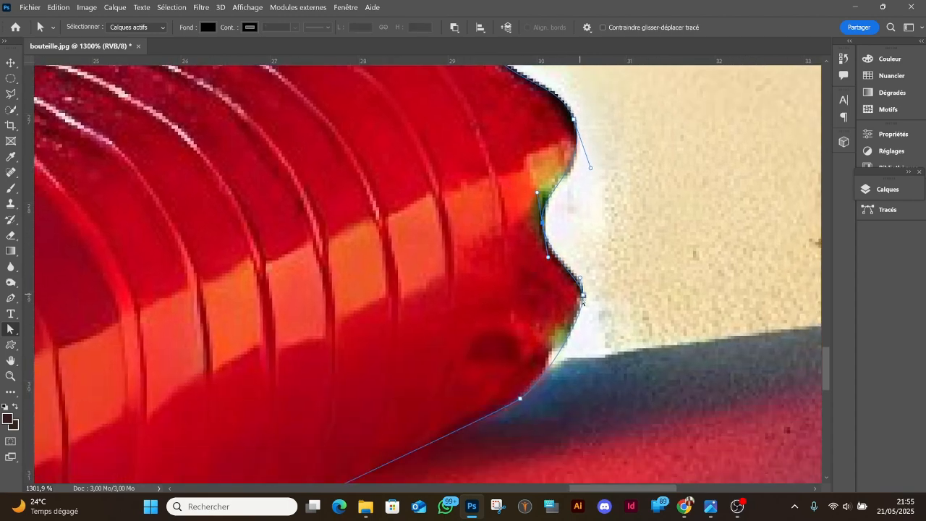
pyautogui.click(583, 299)
pyautogui.click(582, 296)
pyautogui.moveTo(580, 279); pyautogui.dragTo(579, 274)
pyautogui.moveTo(586, 314); pyautogui.dragTo(586, 319)
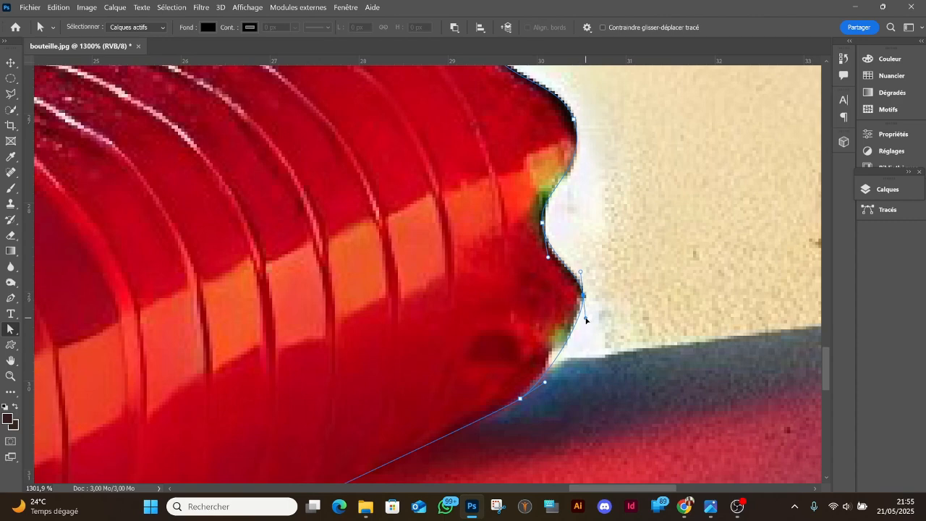
# Step: Add an anchor point between the base's lowest lobe and lower corner, move it inward onto the edge, and refit the neighboring handles
pyautogui.click(520, 398)
pyautogui.click(11, 297)
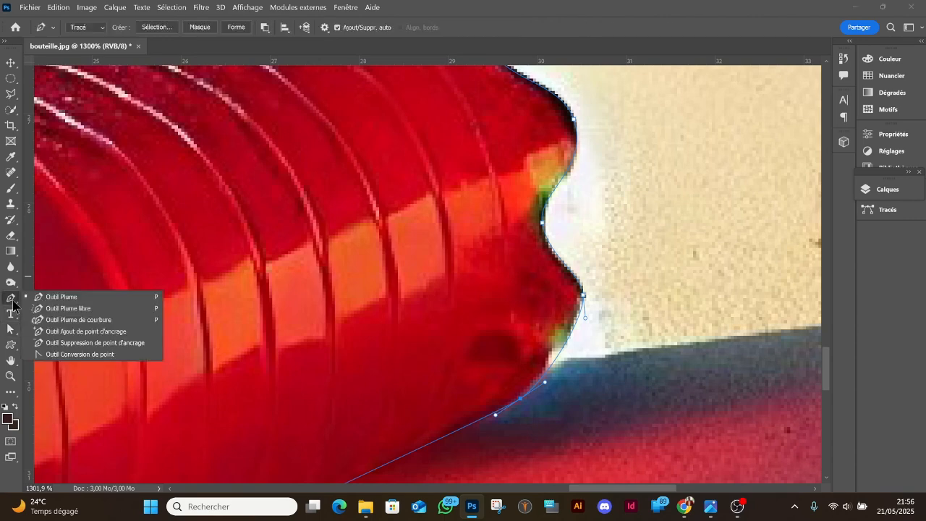
pyautogui.click(46, 334)
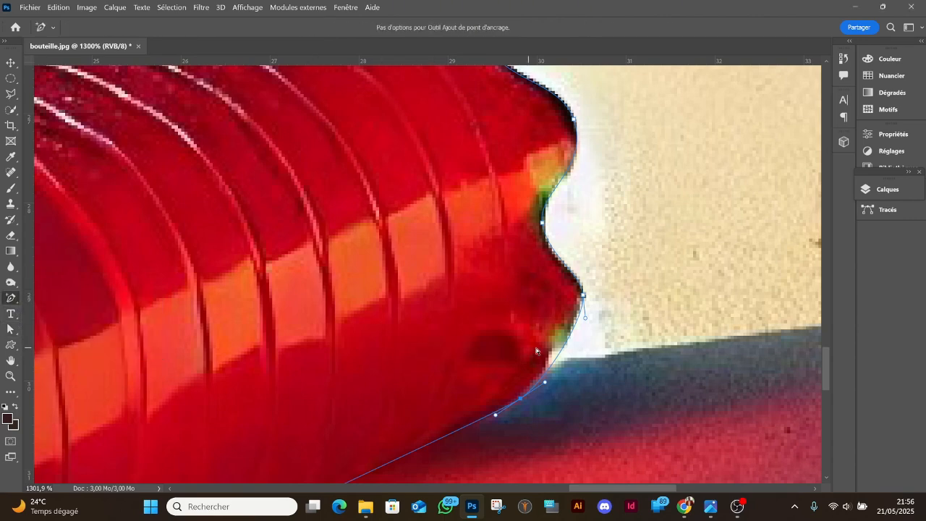
pyautogui.click(561, 357)
pyautogui.click(11, 330)
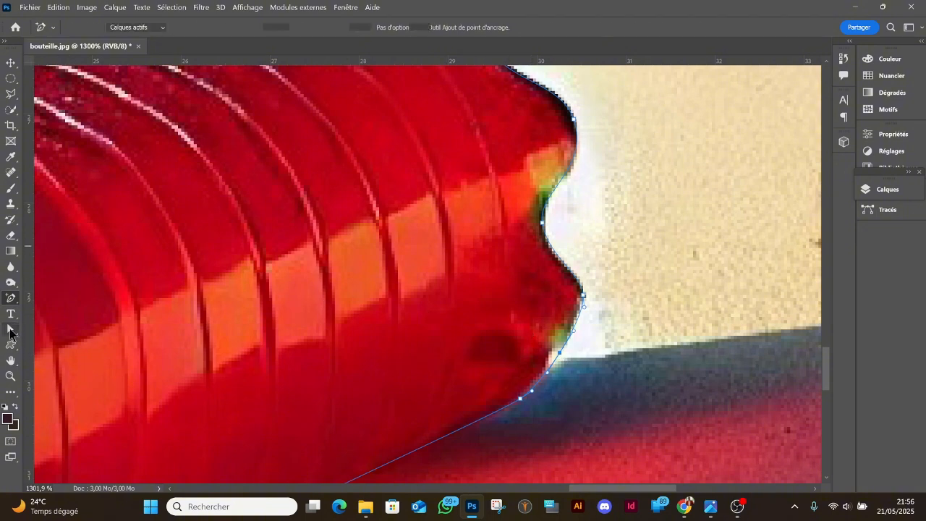
pyautogui.moveTo(561, 355); pyautogui.dragTo(553, 353)
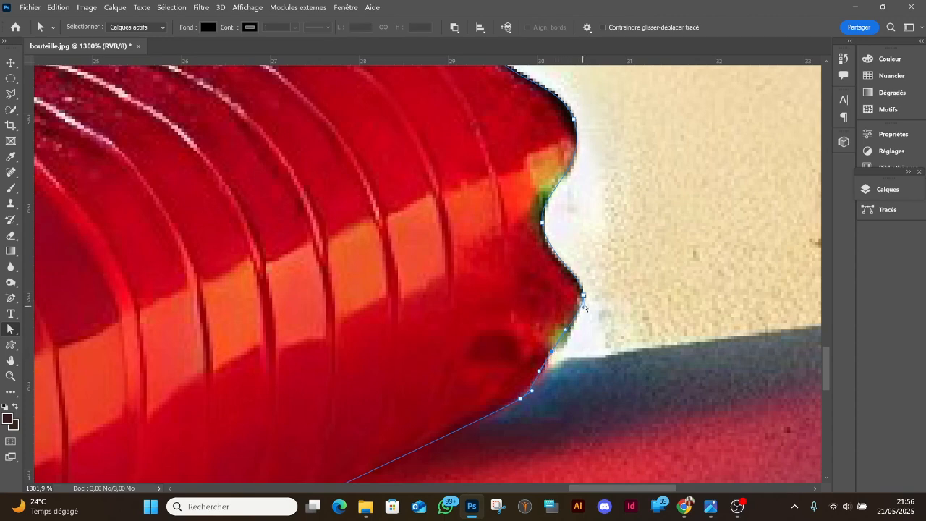
pyautogui.moveTo(585, 305); pyautogui.dragTo(582, 329)
pyautogui.moveTo(532, 391); pyautogui.dragTo(552, 375)
# Step: Reposition the anchor midway along the bottle's lower edge and align its handles with the contour
pyautogui.moveTo(506, 319); pyautogui.dragTo(548, 258)
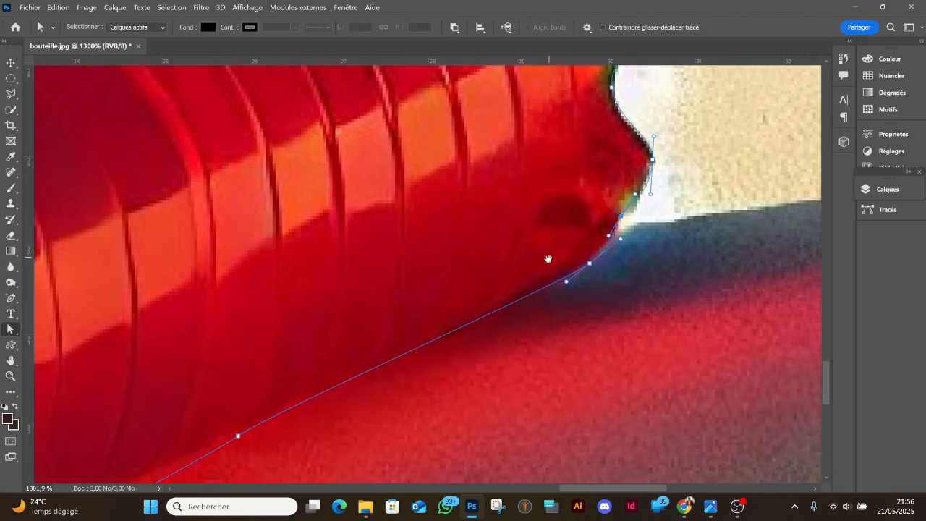
pyautogui.moveTo(446, 346); pyautogui.dragTo(517, 277)
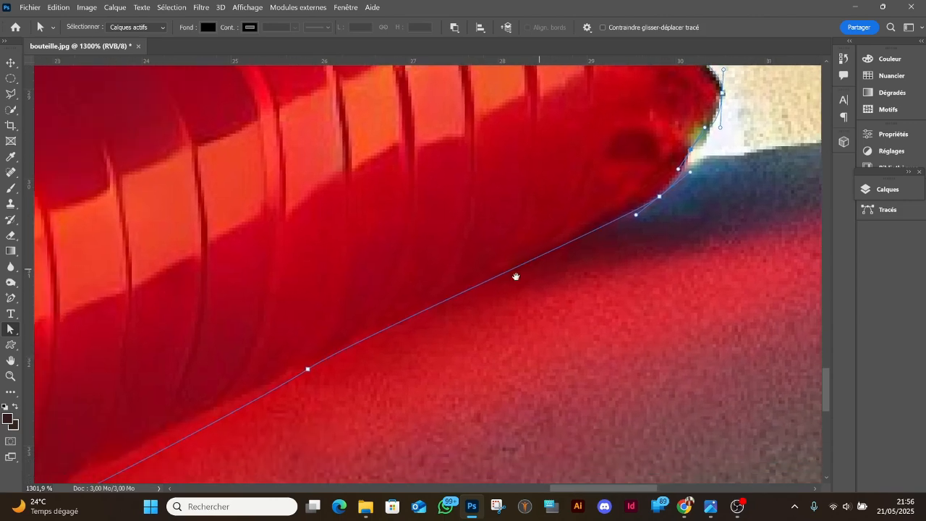
pyautogui.click(308, 370)
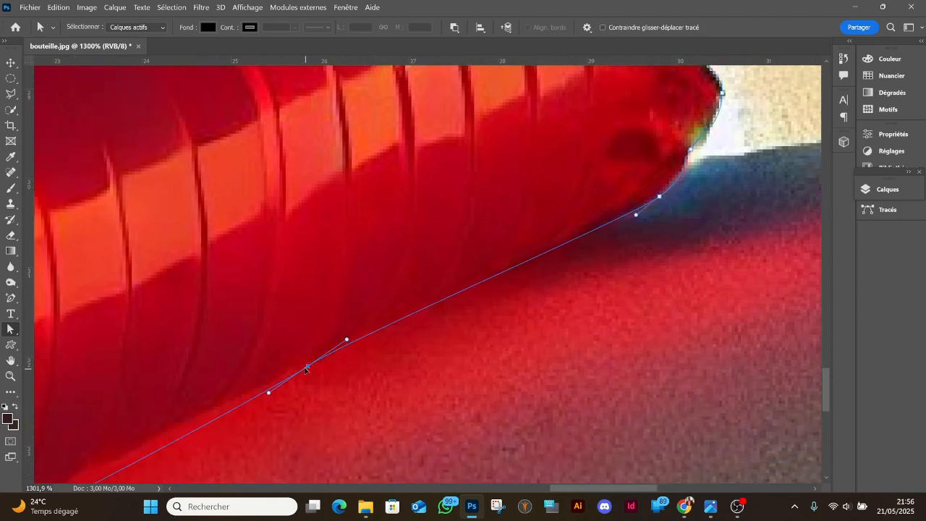
pyautogui.moveTo(348, 340); pyautogui.dragTo(351, 339)
pyautogui.moveTo(298, 361); pyautogui.dragTo(474, 257)
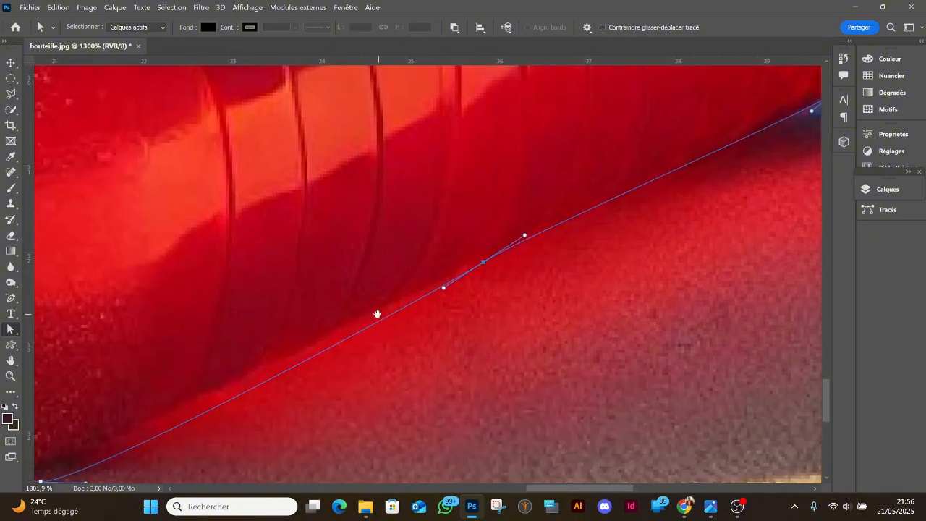
pyautogui.moveTo(377, 314); pyautogui.dragTo(434, 277)
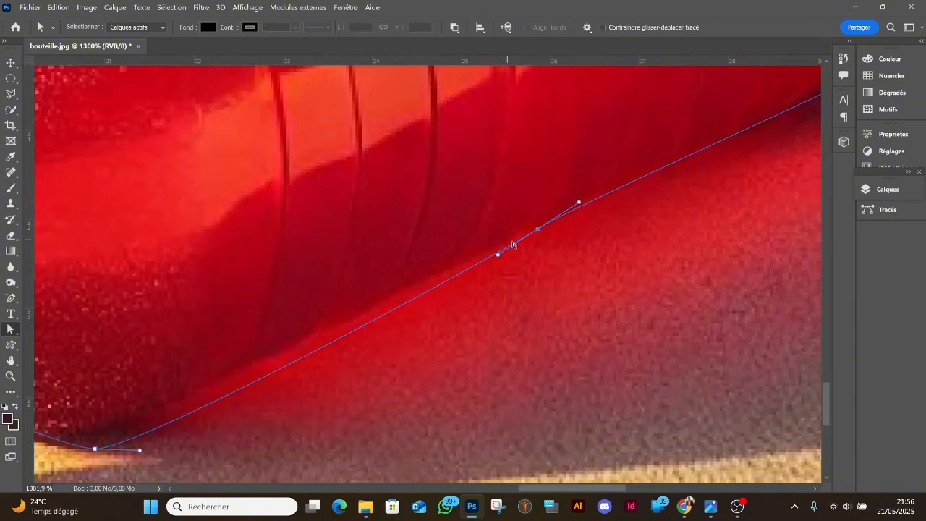
pyautogui.moveTo(537, 230); pyautogui.dragTo(532, 232)
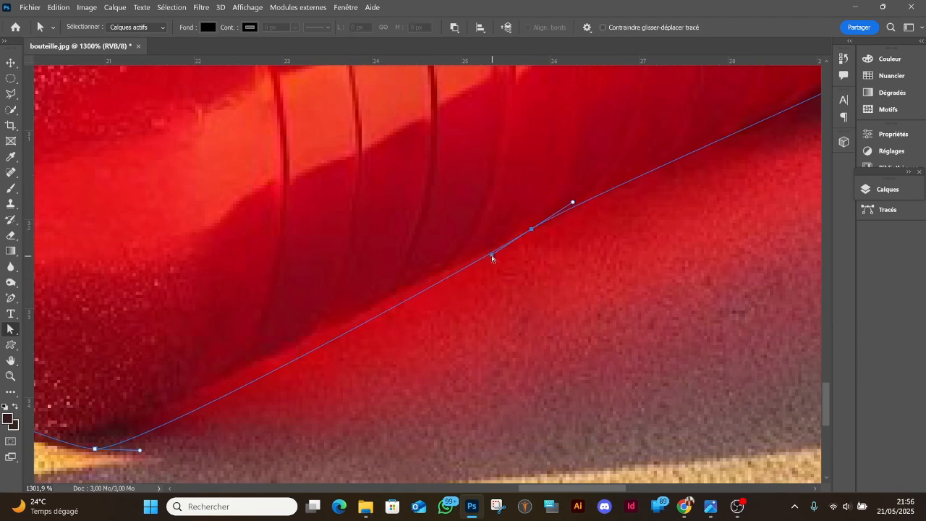
pyautogui.moveTo(493, 258); pyautogui.dragTo(483, 257)
# Step: Rotate the bottle's lowest anchor handles to follow the lower edge and extend the neck-side handle toward the cap
pyautogui.moveTo(265, 345); pyautogui.dragTo(372, 321)
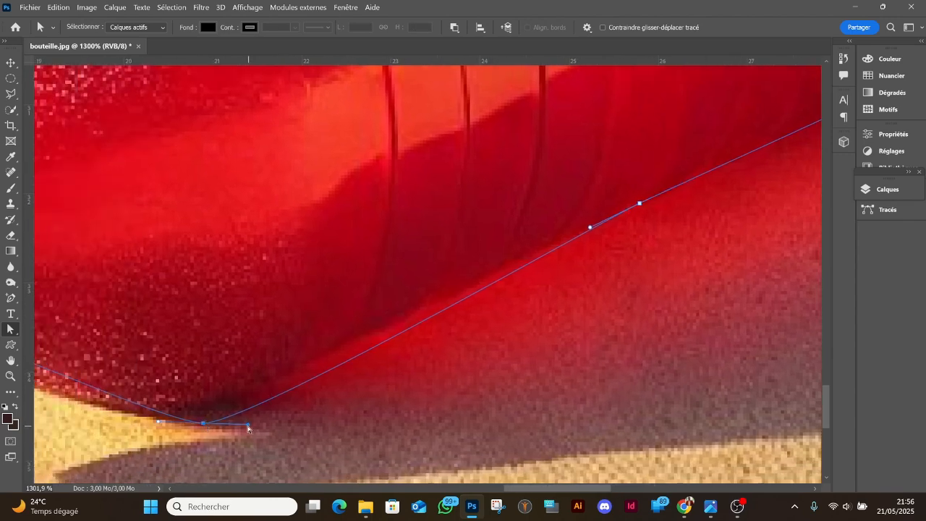
pyautogui.moveTo(249, 426); pyautogui.dragTo(219, 411)
pyautogui.moveTo(265, 398); pyautogui.dragTo(488, 376)
pyautogui.press('space')
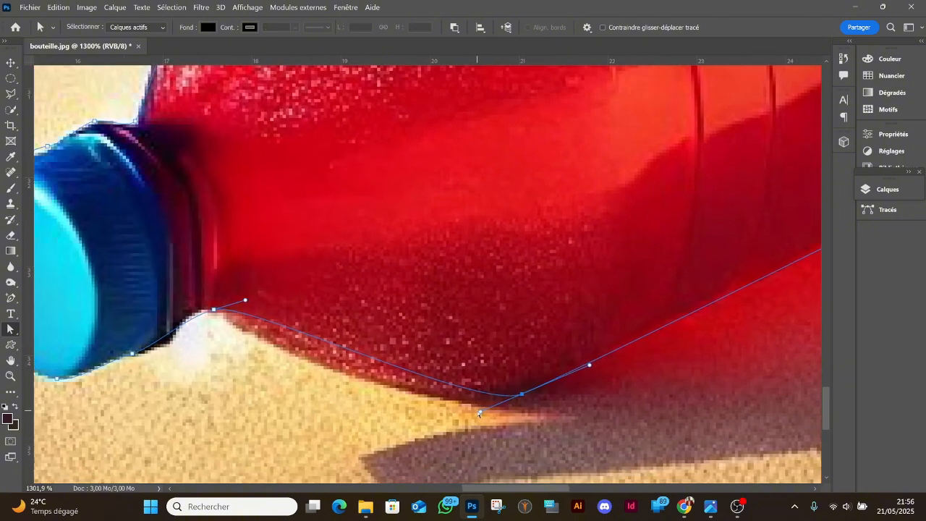
pyautogui.click(449, 418)
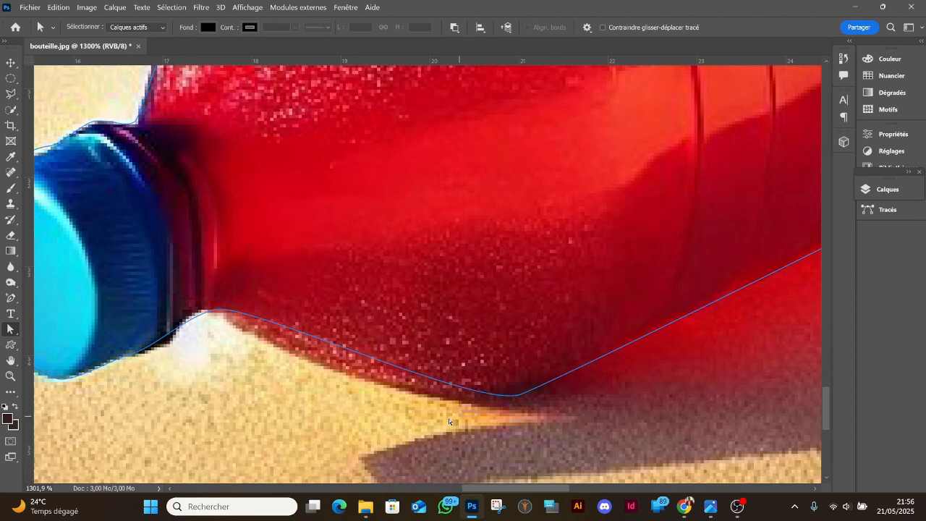
pyautogui.click(512, 398)
pyautogui.moveTo(480, 413); pyautogui.dragTo(427, 430)
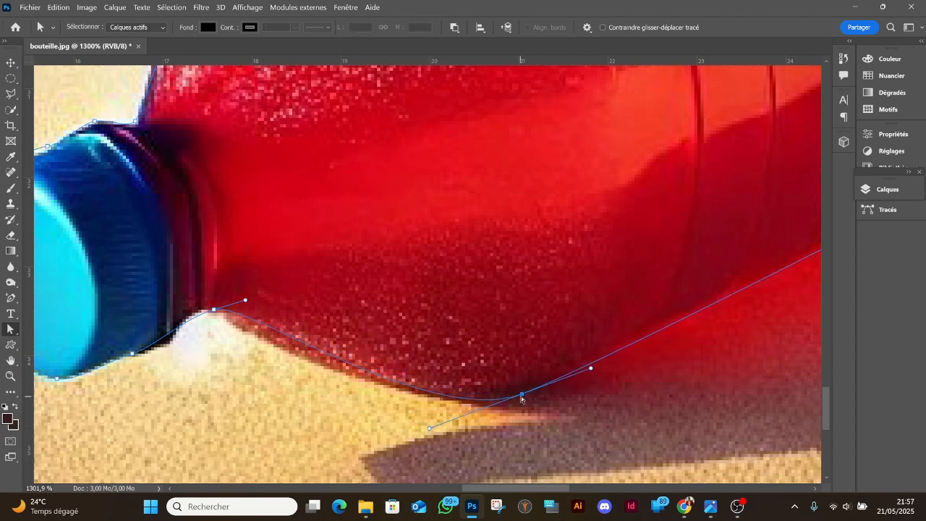
# Step: Refine the path along the lower shoulder by adjusting the neck anchor, the bottle's lowest anchor, and their handles
pyautogui.moveTo(522, 396); pyautogui.dragTo(521, 394)
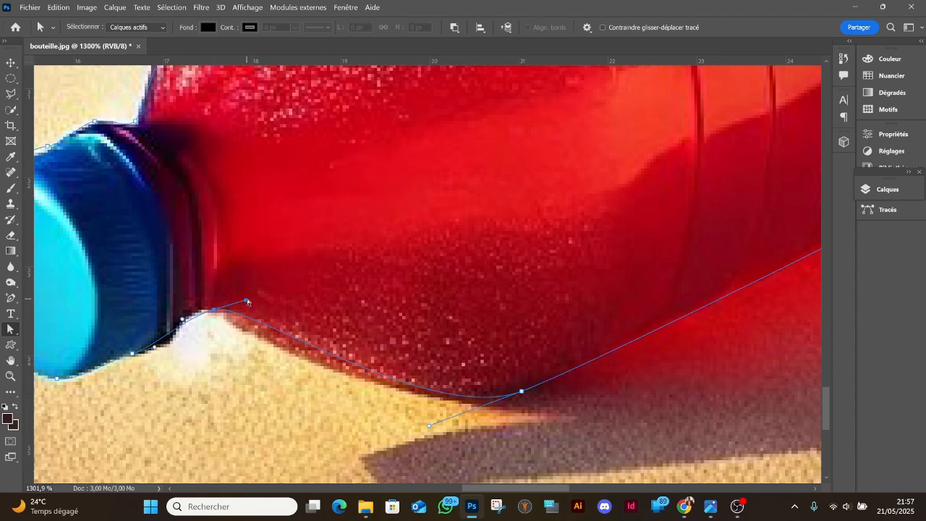
pyautogui.moveTo(246, 300); pyautogui.dragTo(281, 331)
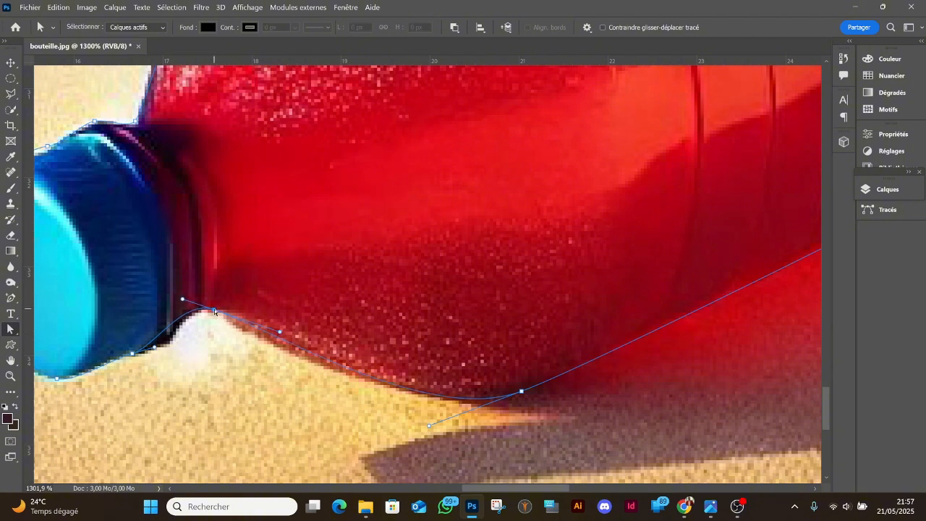
pyautogui.moveTo(214, 309); pyautogui.dragTo(221, 314)
pyautogui.moveTo(402, 418); pyautogui.dragTo(368, 423)
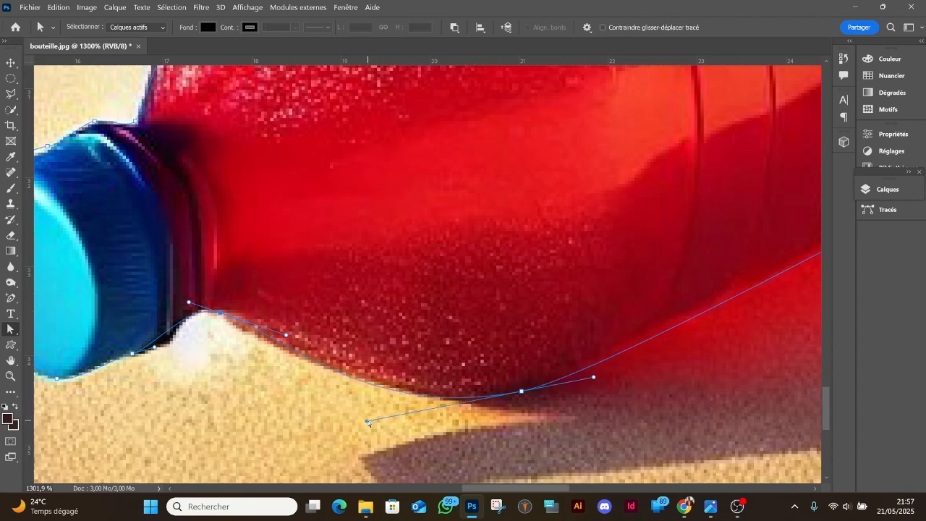
pyautogui.moveTo(521, 397); pyautogui.dragTo(517, 391)
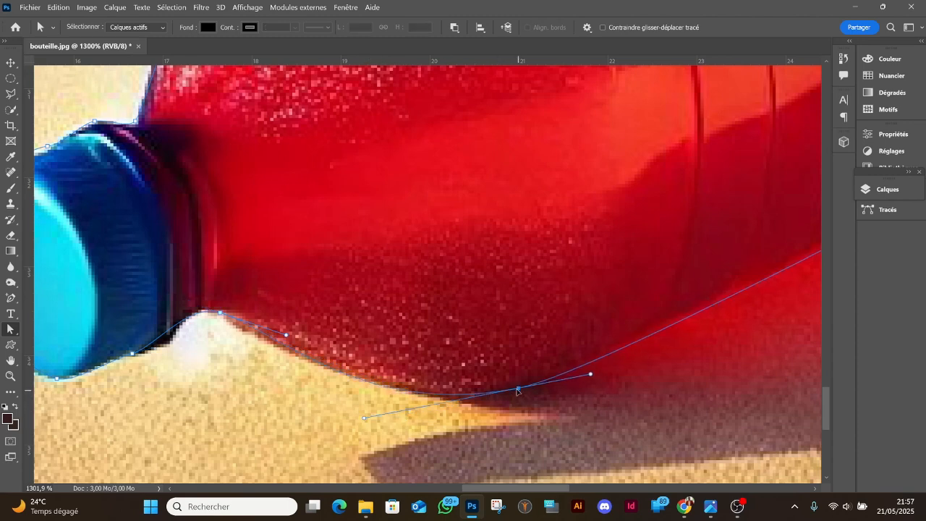
# Step: Extend the neck-side handle of the anchor beneath the cap so the path follows the cap's lower edge
pyautogui.moveTo(274, 362); pyautogui.dragTo(372, 368)
pyautogui.click(231, 365)
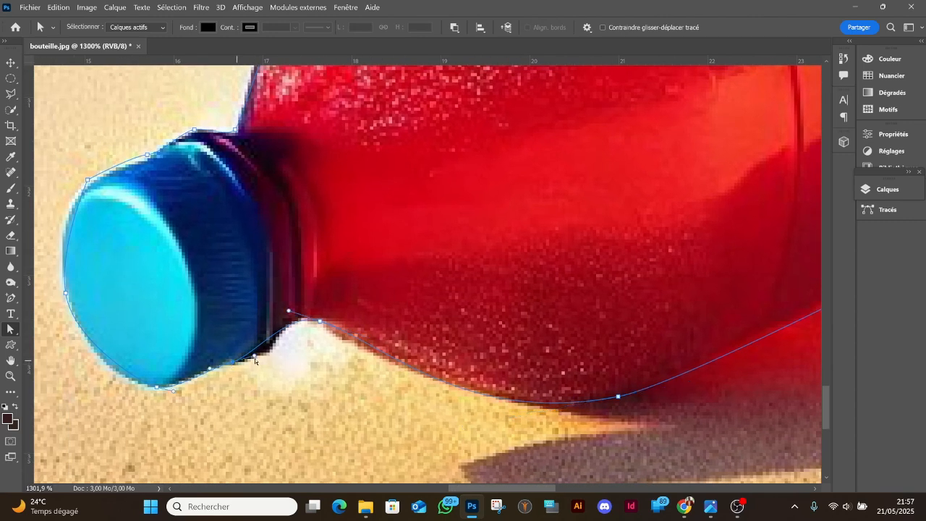
pyautogui.moveTo(255, 356); pyautogui.dragTo(286, 353)
pyautogui.hscroll(-3, 203, 361)
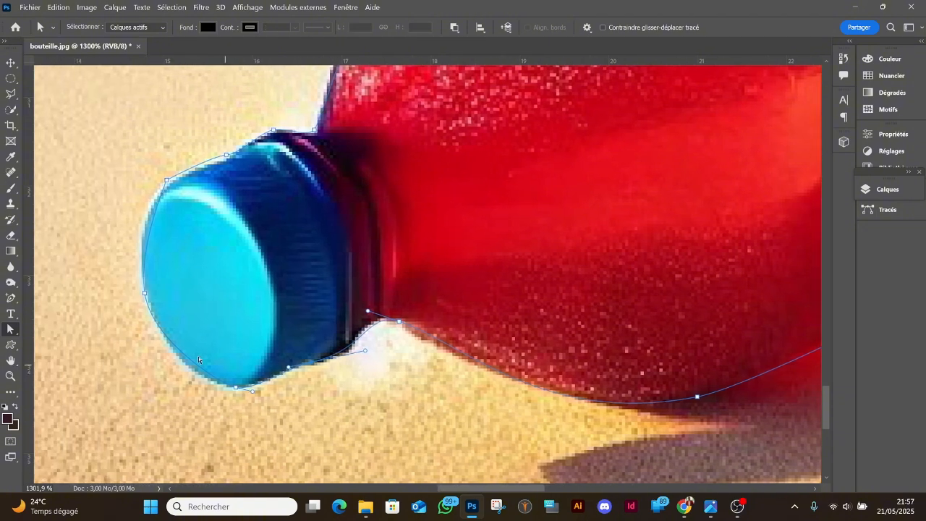
# Step: Level the handles at the cap's lowest anchor and lengthen the left-side anchor's downward handle to fit the rounded rim
pyautogui.click(234, 389)
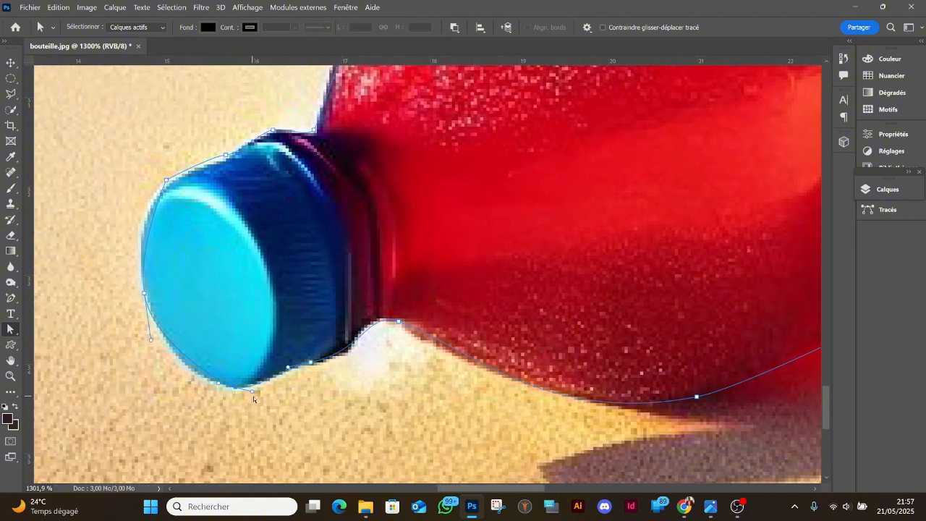
pyautogui.moveTo(252, 390); pyautogui.dragTo(252, 387)
pyautogui.moveTo(153, 341); pyautogui.dragTo(164, 364)
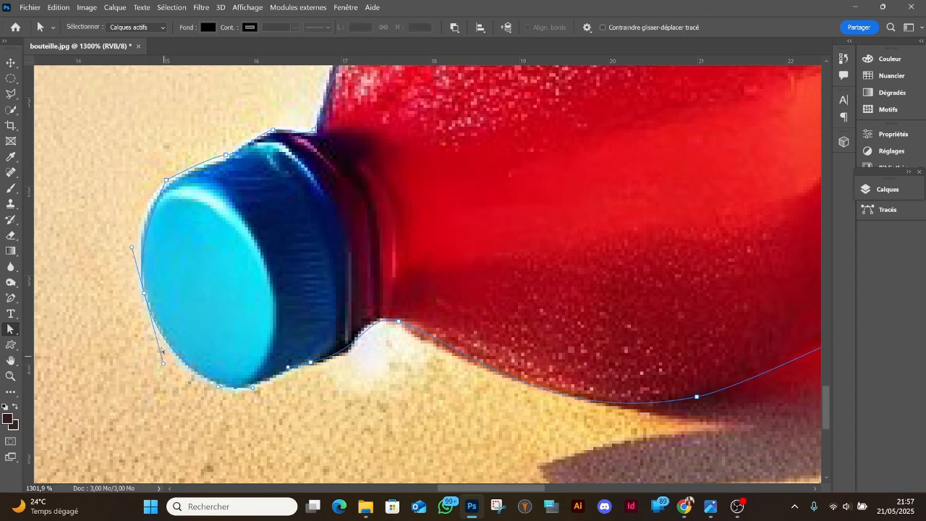
# Step: Move the anchor at the cap's upper-left corner slightly inward onto the cap's edge
pyautogui.scroll(2, 167, 304)
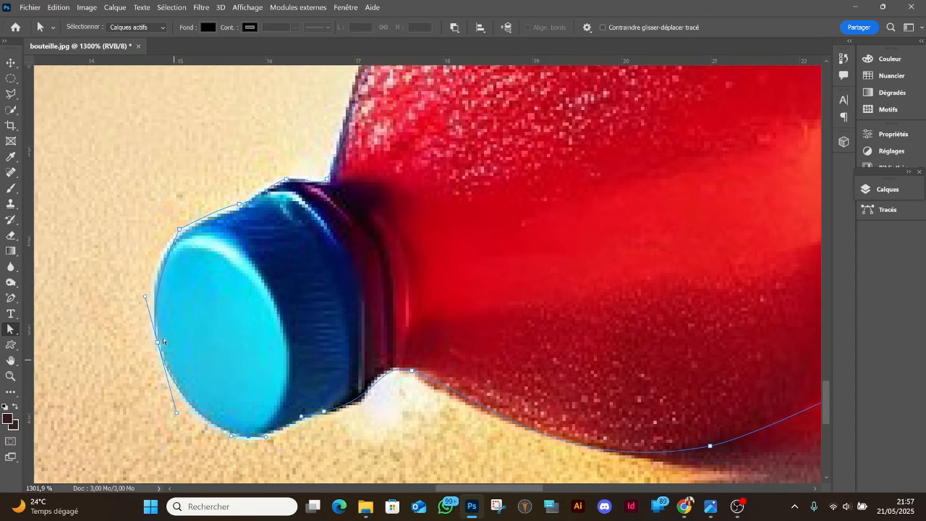
pyautogui.click(183, 231)
pyautogui.moveTo(184, 232); pyautogui.dragTo(183, 236)
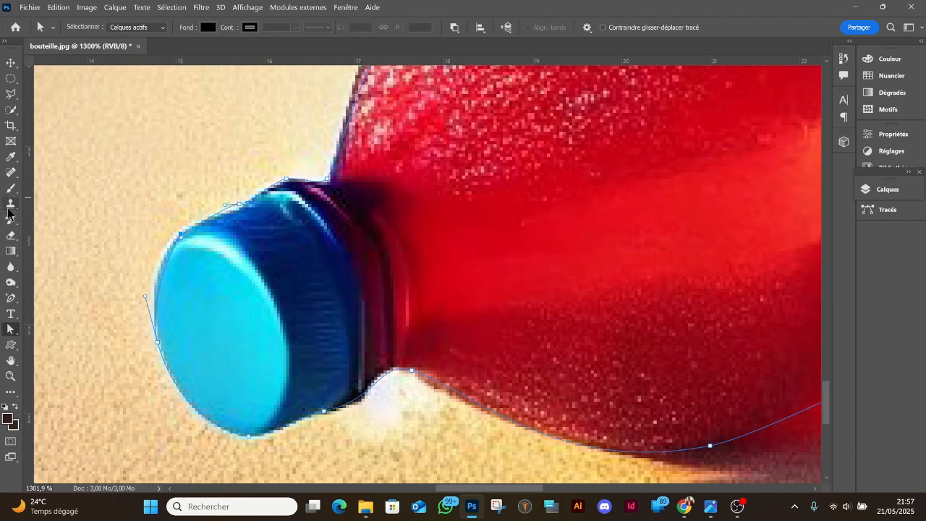
# Step: Convert the cap's upper-left corner anchor to a smooth point, with its handles following the rounded rim
pyautogui.rightClick(9, 332)
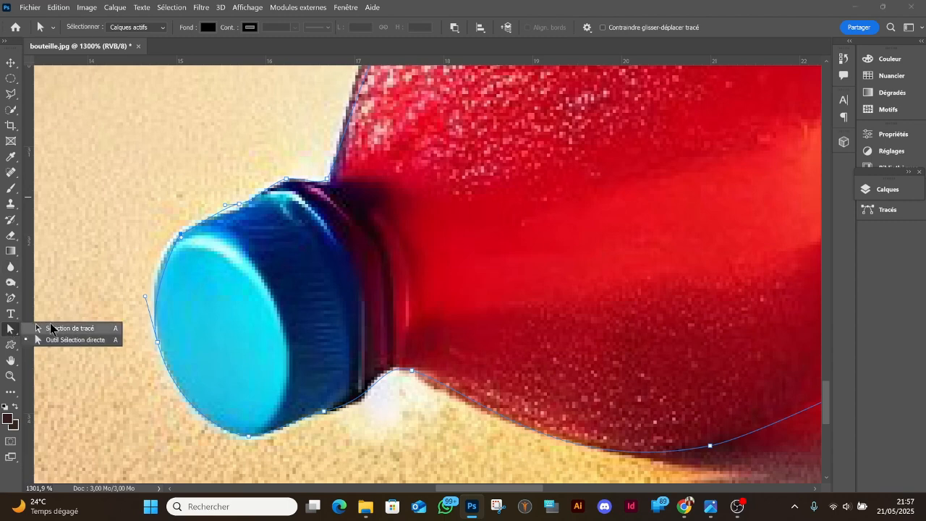
pyautogui.click(10, 300)
pyautogui.rightClick(9, 302)
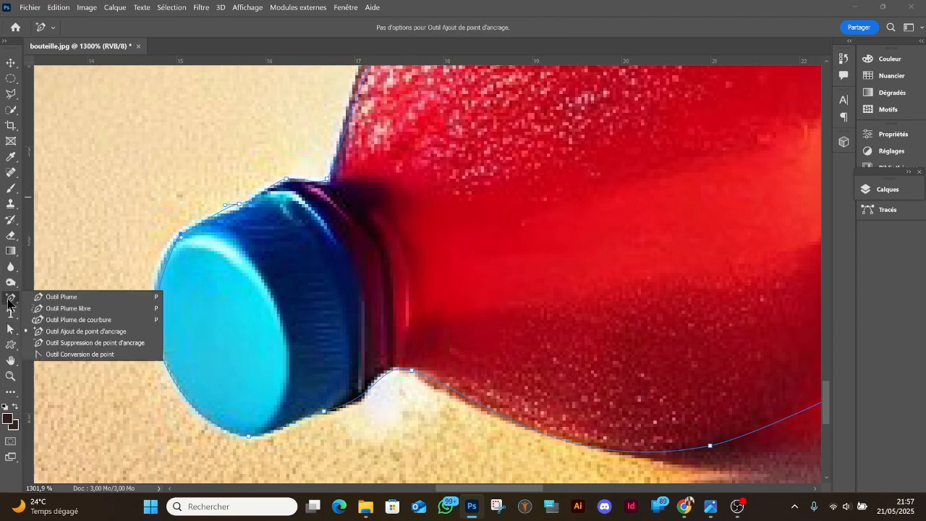
pyautogui.click(80, 354)
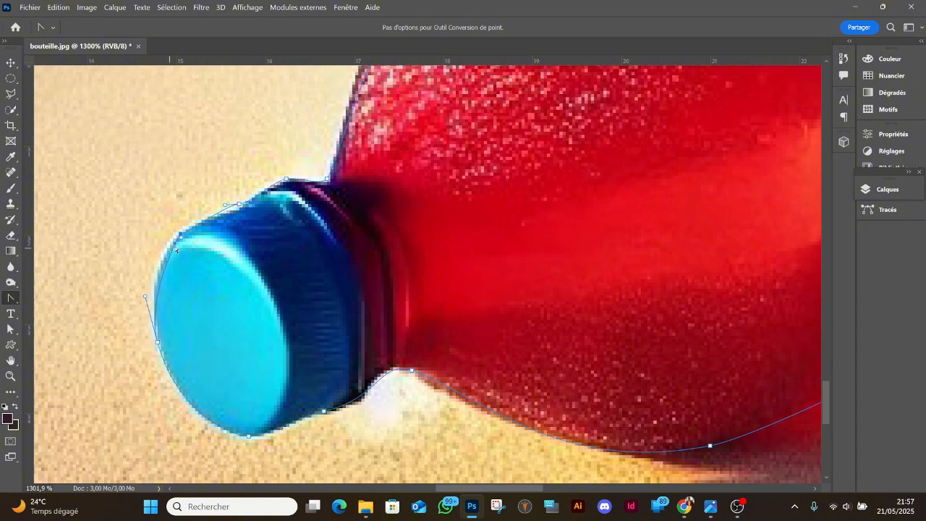
pyautogui.moveTo(181, 236); pyautogui.dragTo(195, 228)
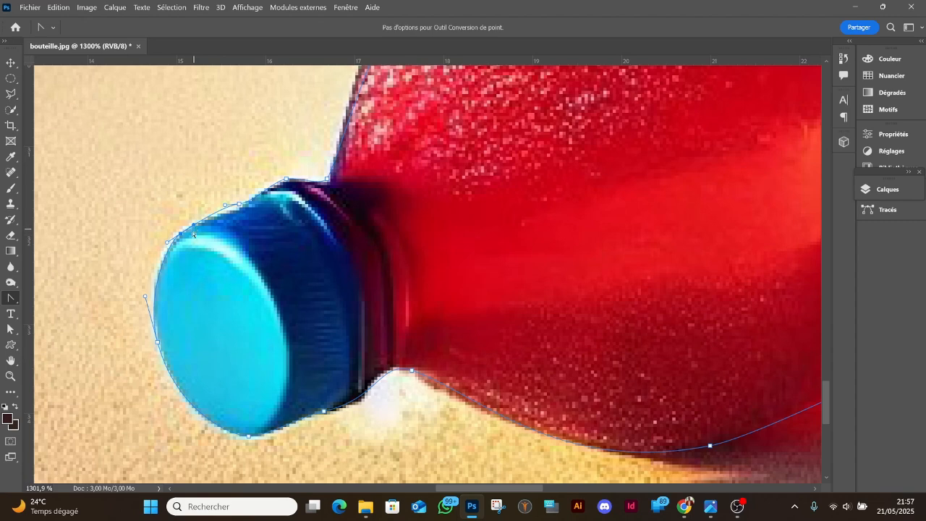
# Step: Move the anchor midway along the cap's upper edge inward and align the path there with the contour
pyautogui.click(10, 332)
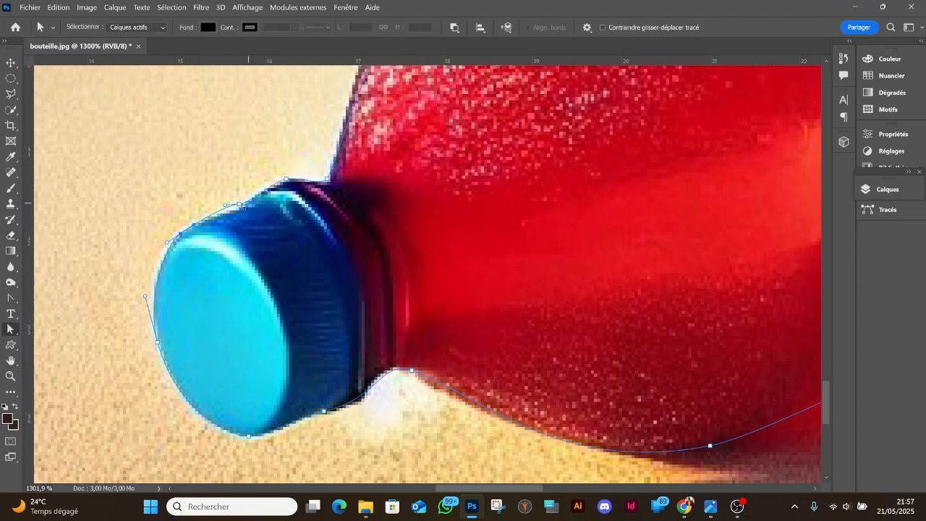
pyautogui.moveTo(241, 206); pyautogui.dragTo(237, 216)
pyautogui.click(254, 212)
pyautogui.click(243, 213)
pyautogui.scroll(-10, 273, 220)
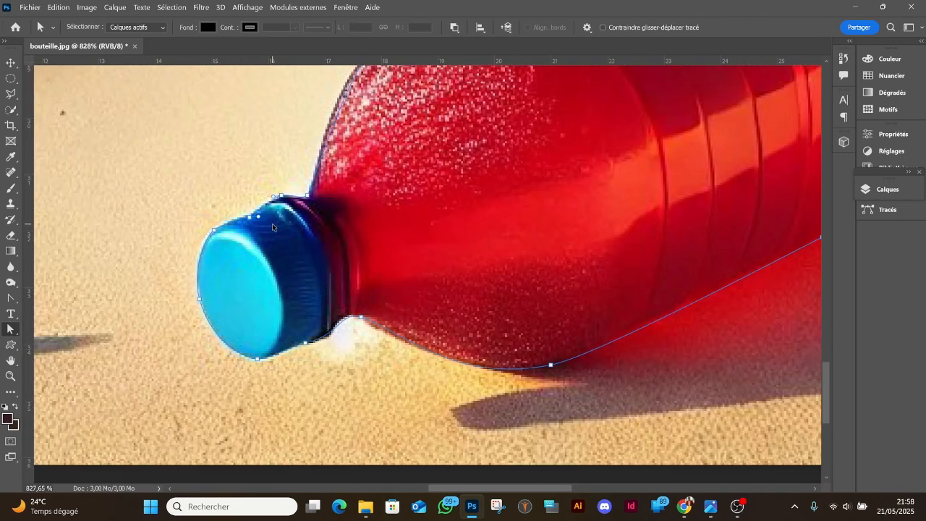
pyautogui.scroll(3, 418, 205)
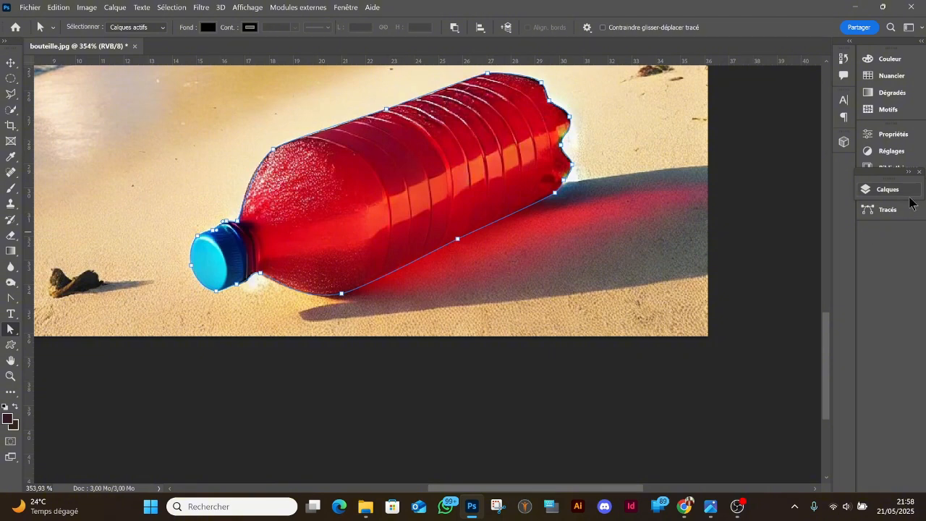
# Step: Load the bottle's work path as a selection
pyautogui.click(888, 191)
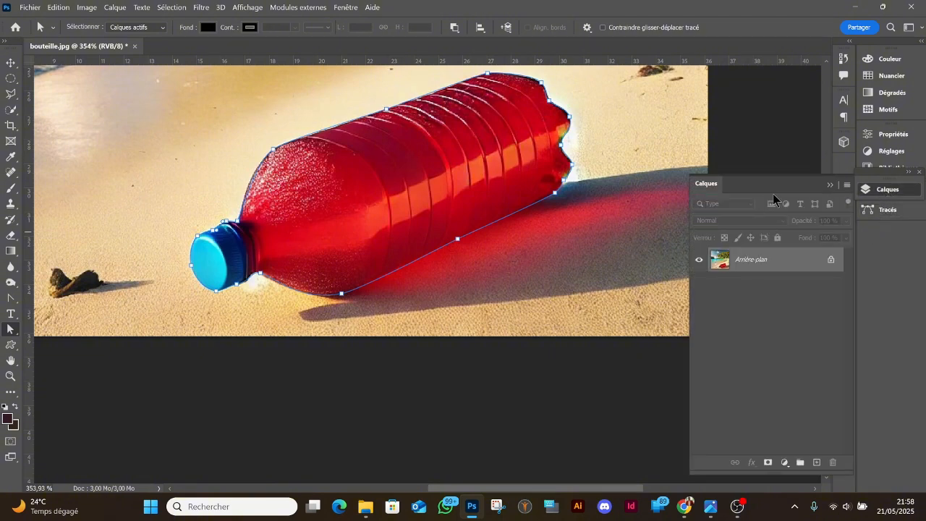
pyautogui.click(877, 210)
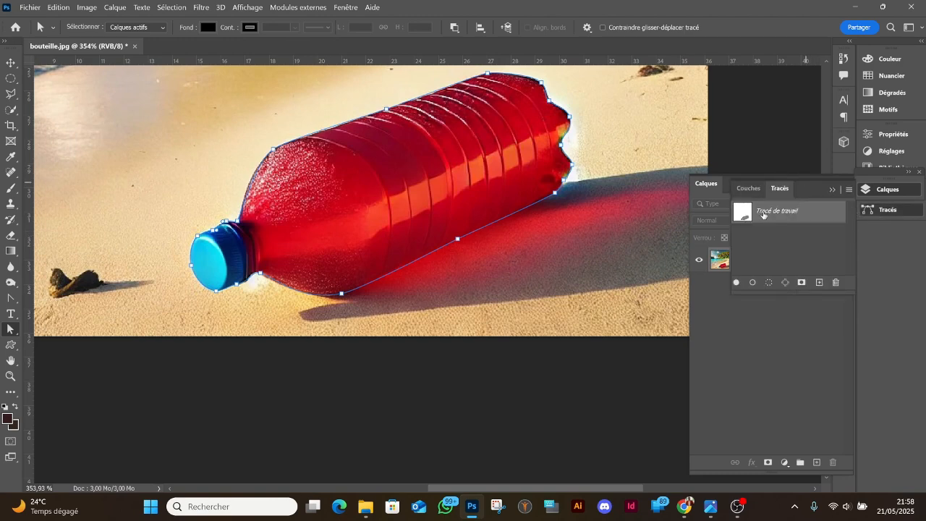
pyautogui.click(885, 189)
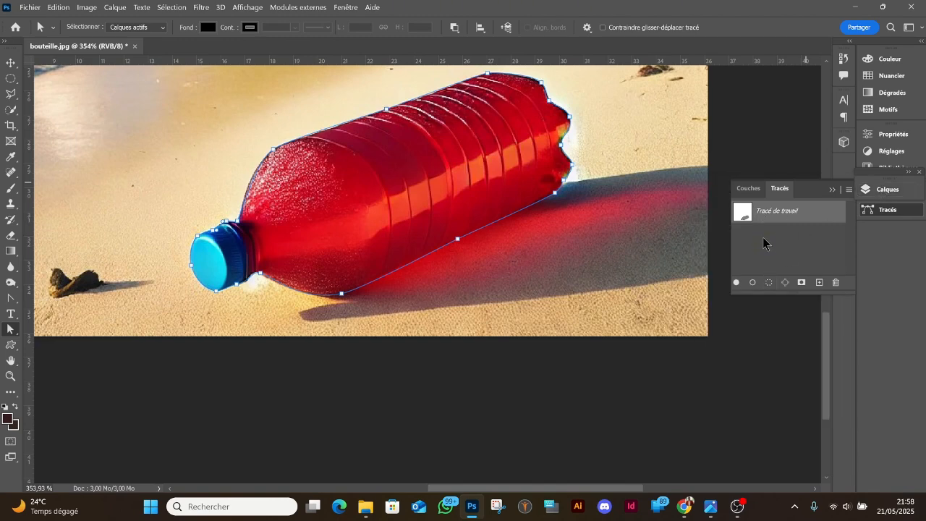
pyautogui.click(884, 190)
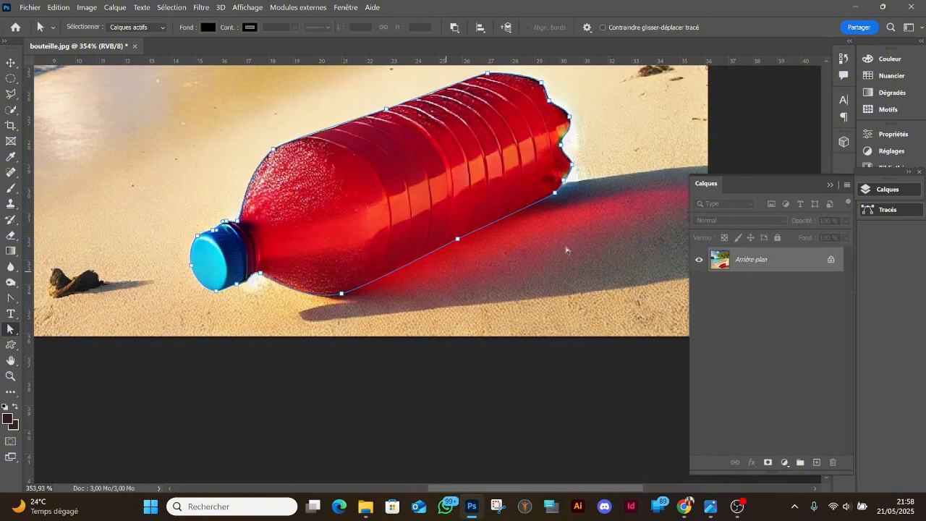
pyautogui.click(894, 212)
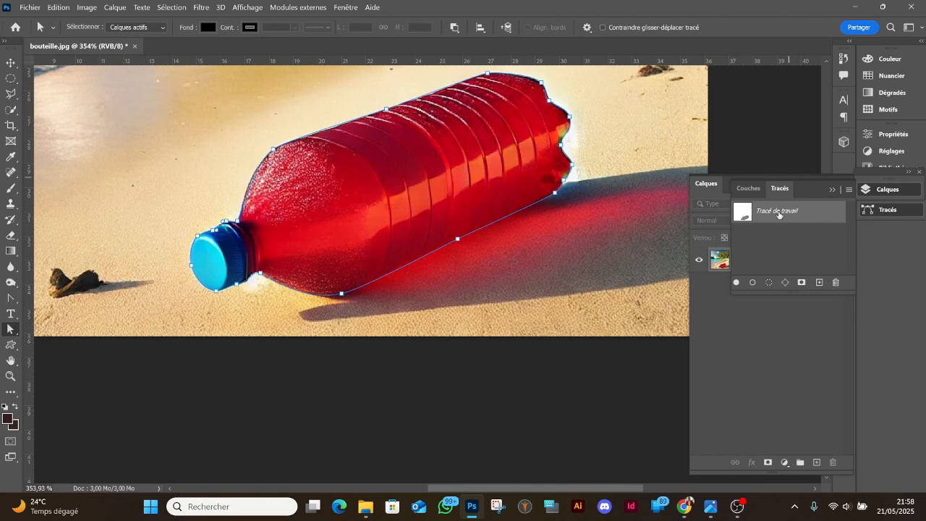
pyautogui.click(770, 283)
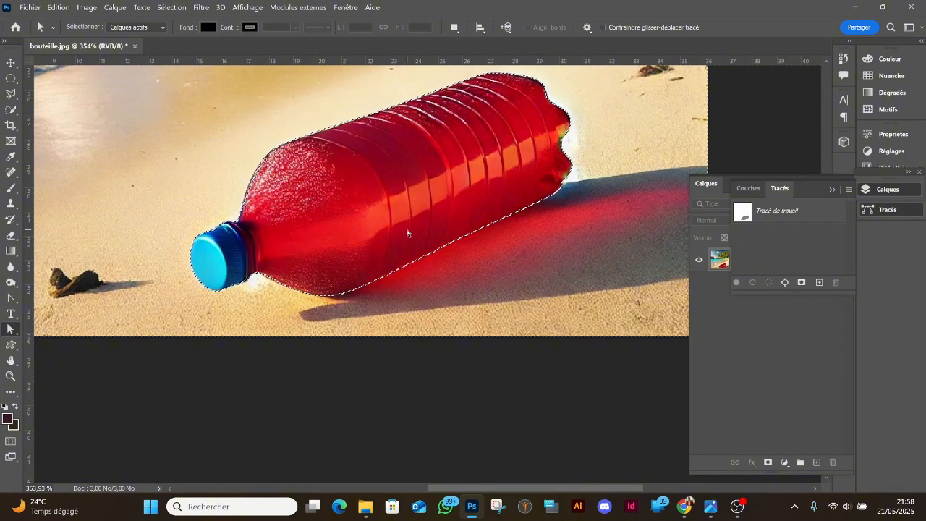
pyautogui.scroll(3, 408, 230)
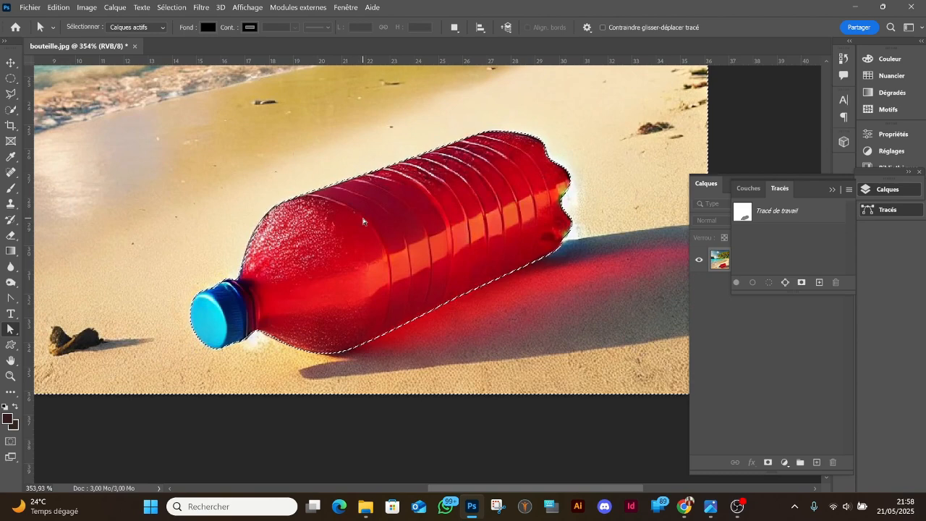
# Step: Convert the selection back into a work path and reload that path as a selection
pyautogui.click(785, 283)
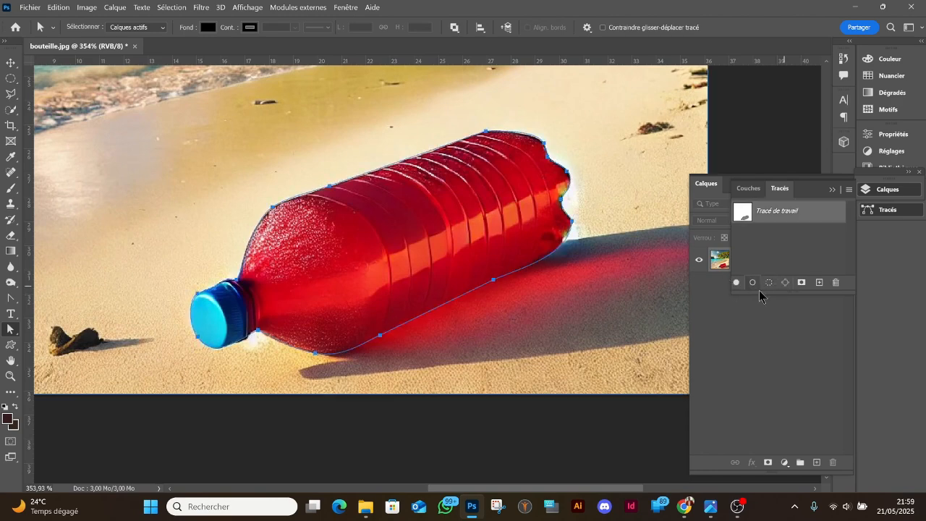
pyautogui.click(767, 283)
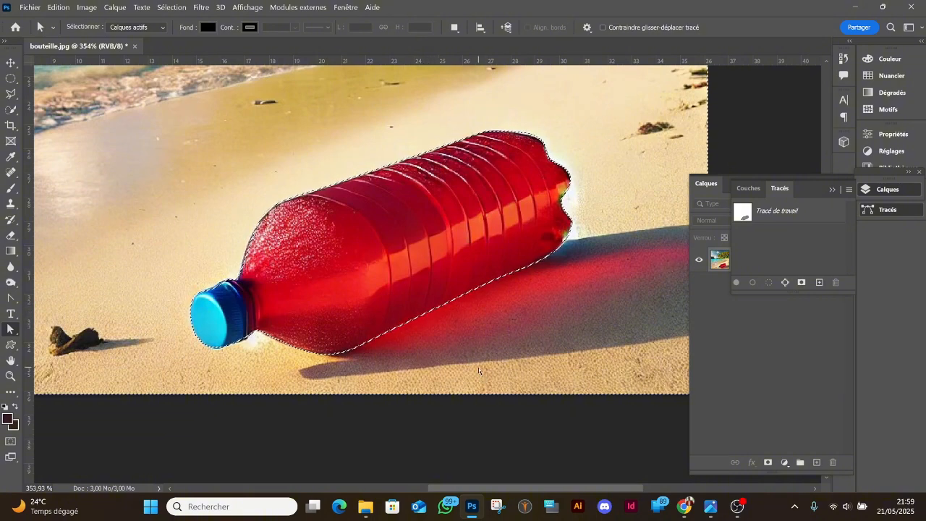
pyautogui.scroll(-5, 478, 366)
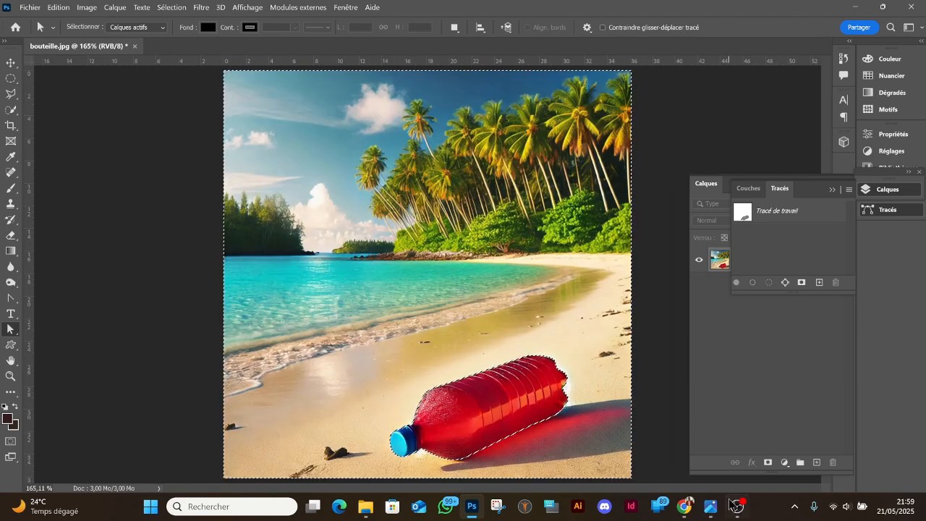
pyautogui.click(793, 508)
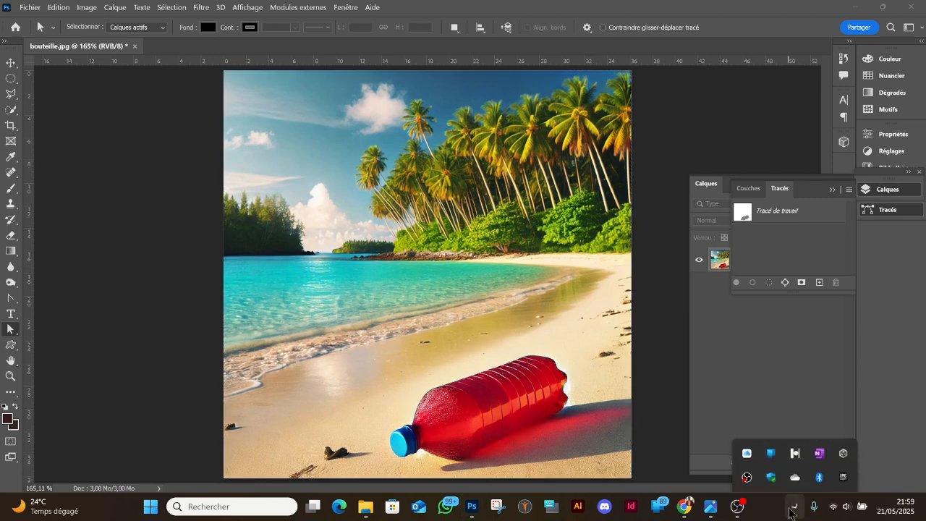
pyautogui.rightClick(749, 474)
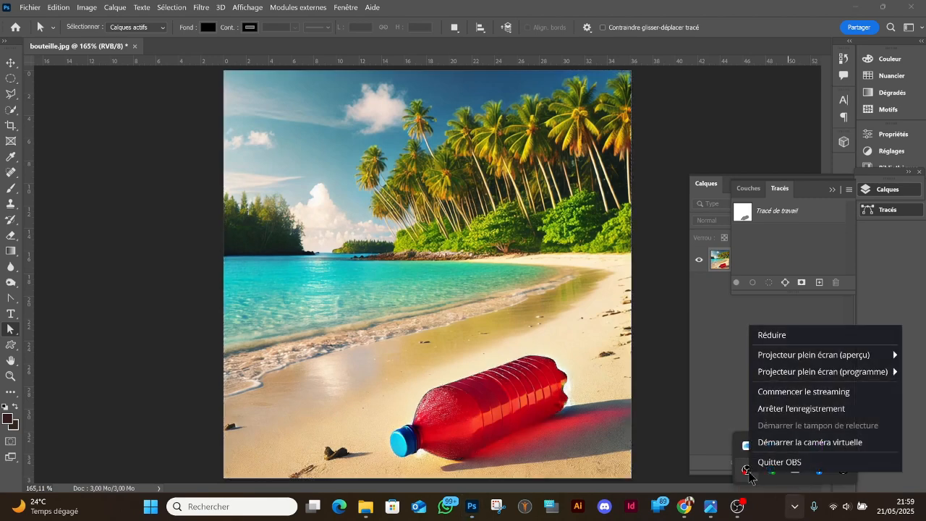
pyautogui.click(785, 409)
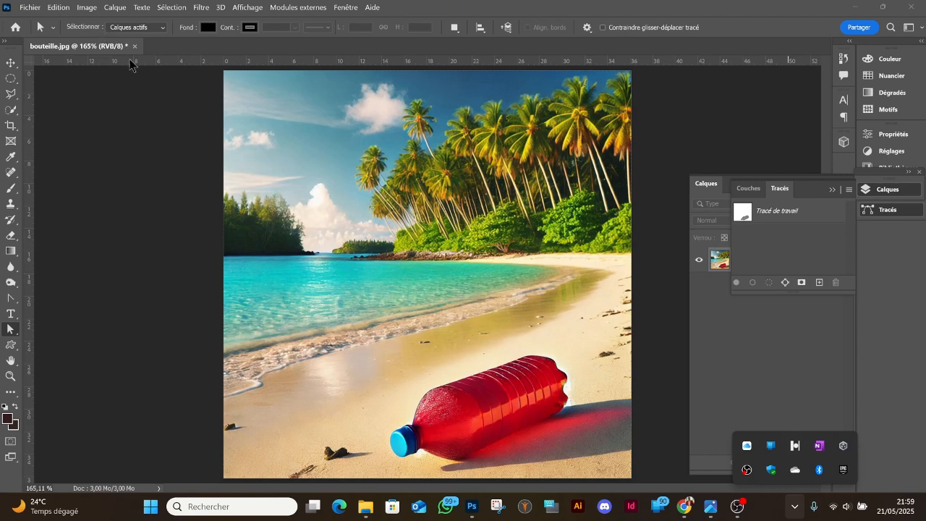
# Step: View the tutorial announcement image in Photos, and return to Photoshop
pyautogui.click(712, 506)
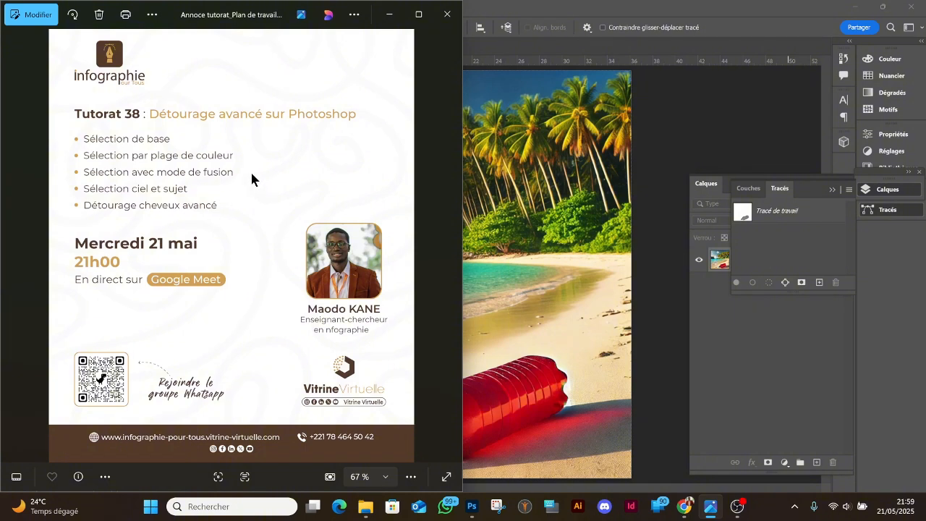
pyautogui.click(566, 18)
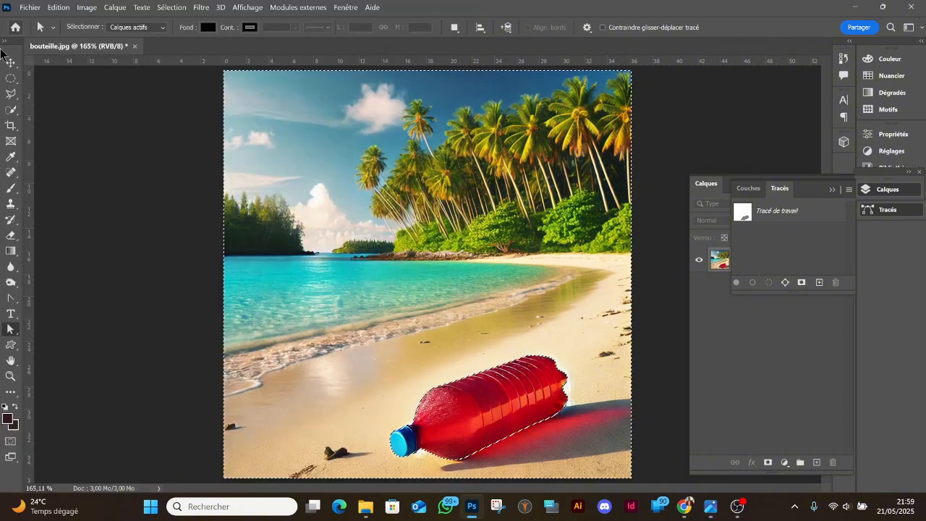
# Step: Close bouteille.jpg without saving its changes
pyautogui.click(134, 46)
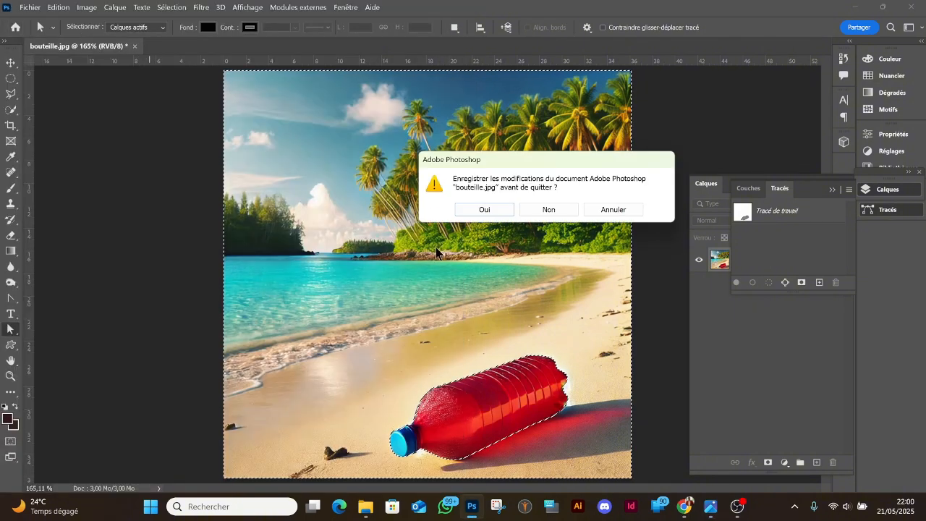
pyautogui.click(535, 215)
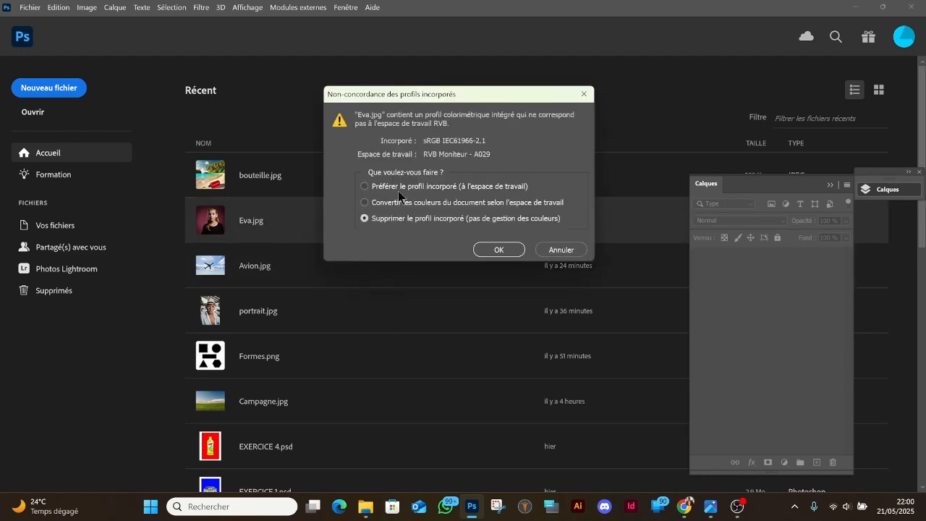
# Step: Open Eva.jpg with its embedded colour profile preserved and hide the extras to remove the grid overlay
pyautogui.click(398, 189)
pyautogui.click(505, 251)
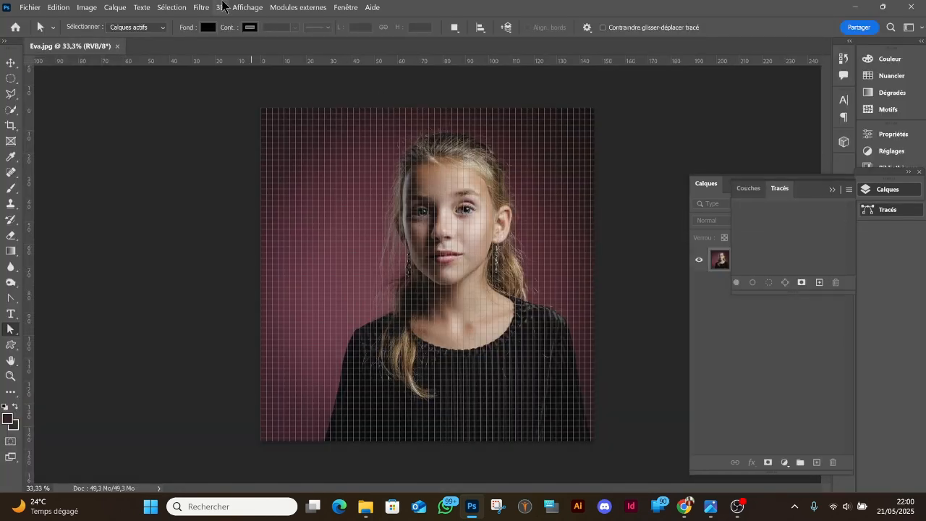
pyautogui.click(243, 9)
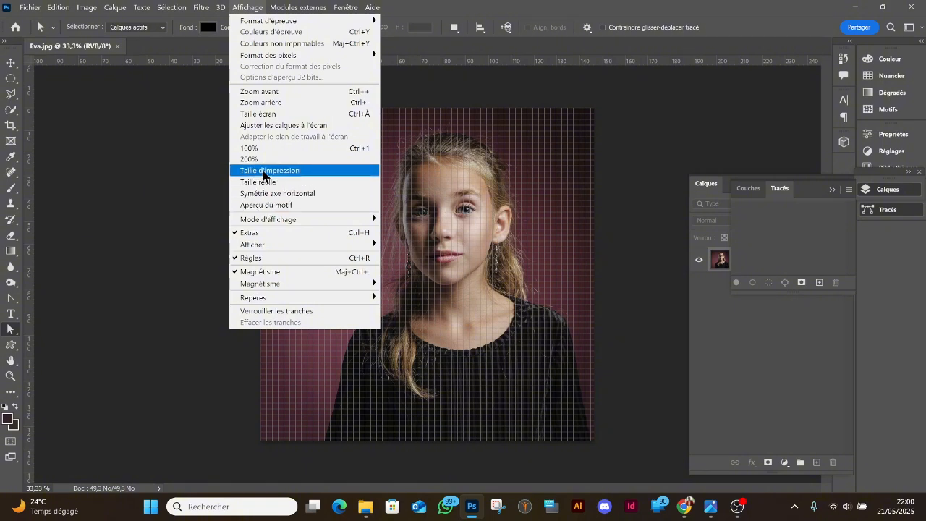
pyautogui.click(259, 235)
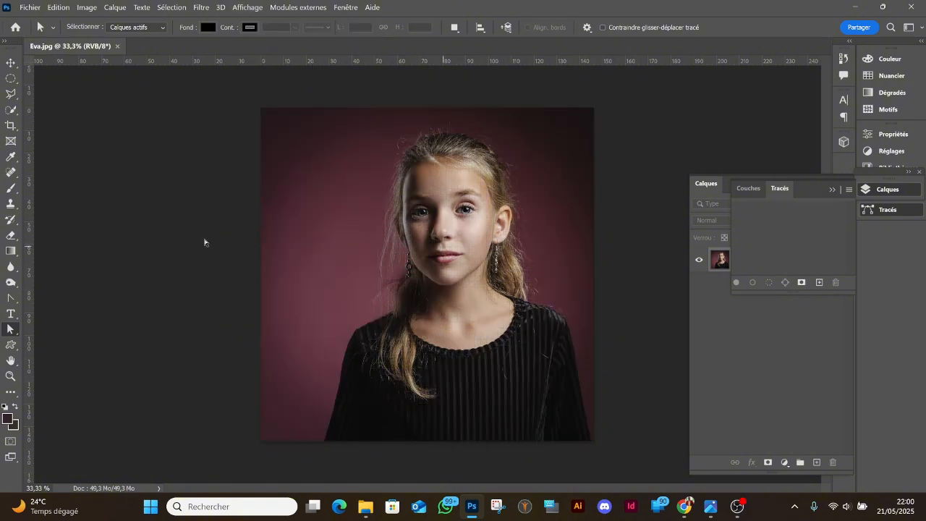
# Step: Close Eva.jpg and switch to Google Chrome
pyautogui.click(117, 45)
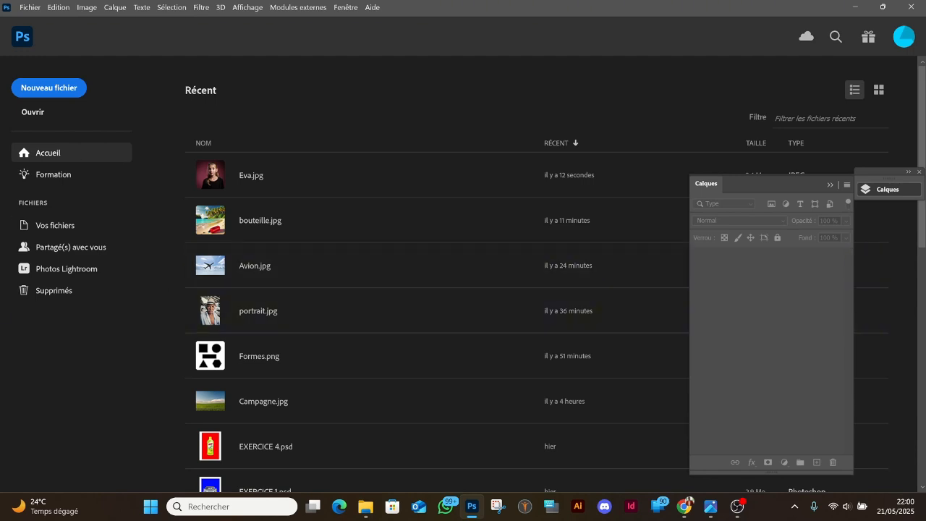
pyautogui.hotkey('alt', 'Tab')
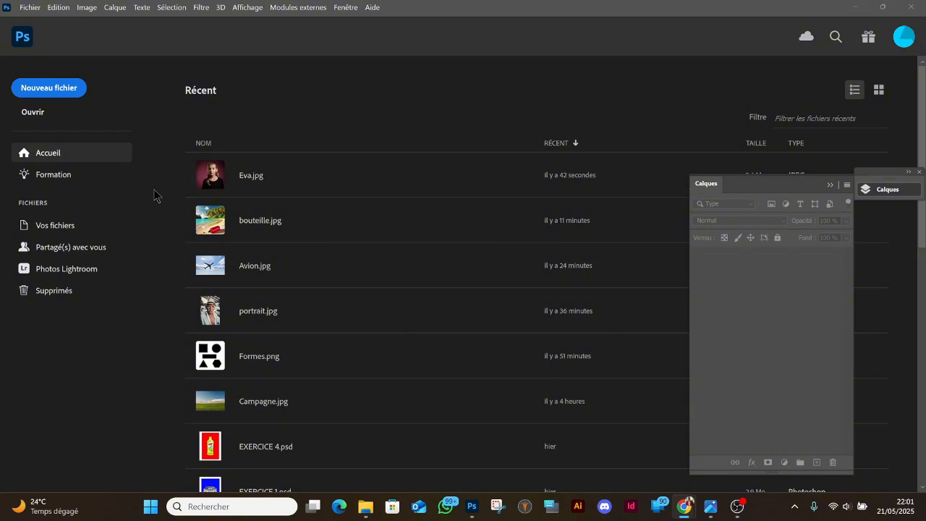
# Step: Open Campagne.jpg from the recent files and hide the extras to remove the grid overlay
pyautogui.click(265, 405)
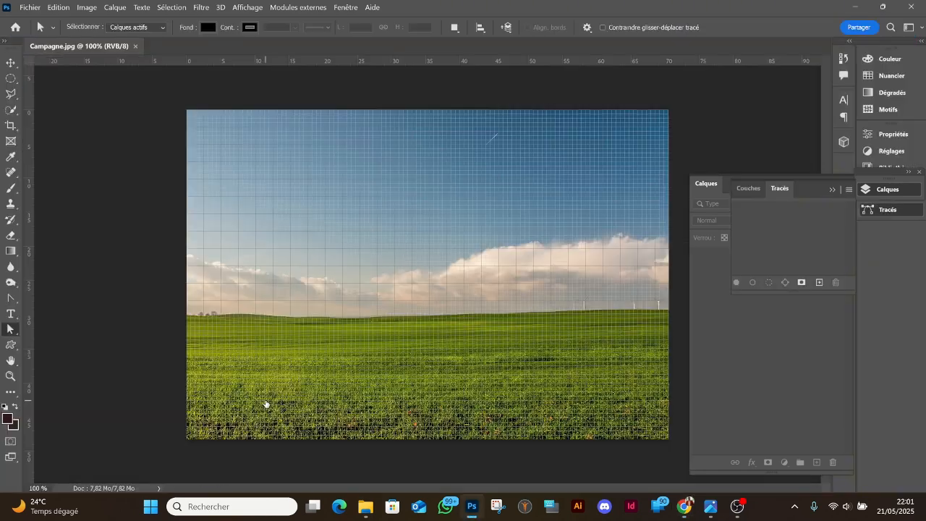
pyautogui.click(248, 7)
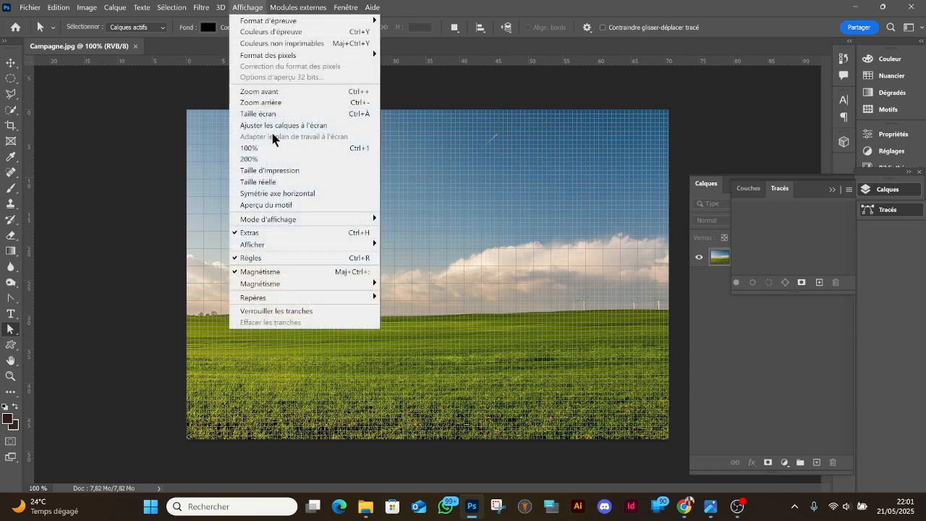
pyautogui.click(269, 233)
pyautogui.click(872, 190)
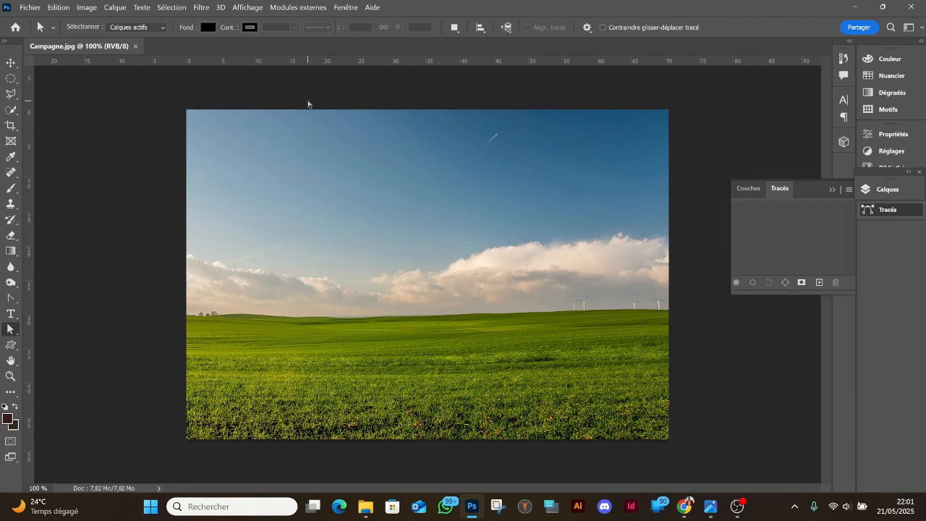
# Step: Place Eva.jpg as a linked image and scale it to about 26.64%, keeping its lower edge on the canvas's lower edge
pyautogui.click(42, 10)
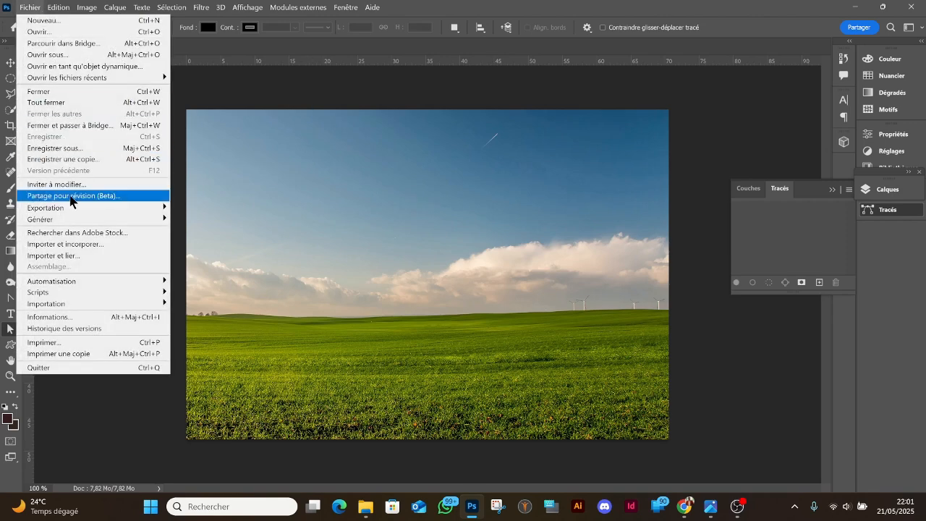
pyautogui.click(53, 255)
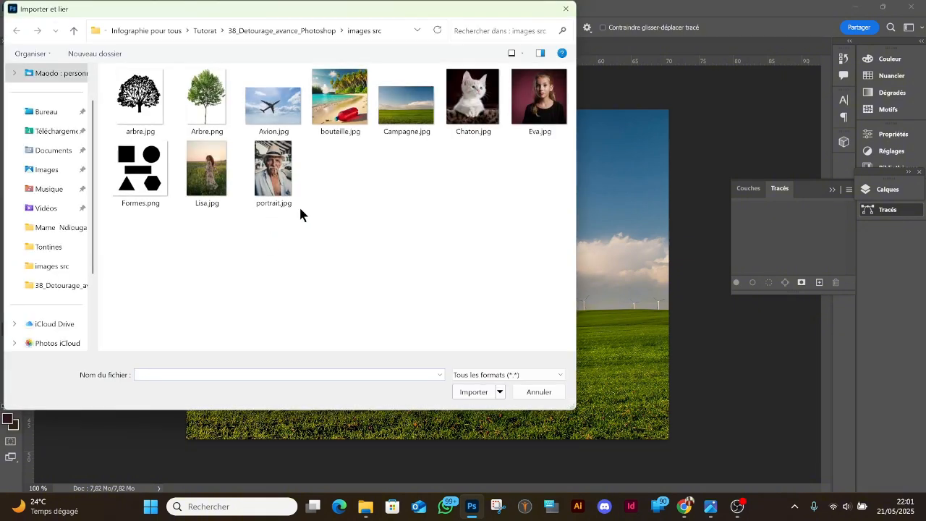
pyautogui.click(540, 97)
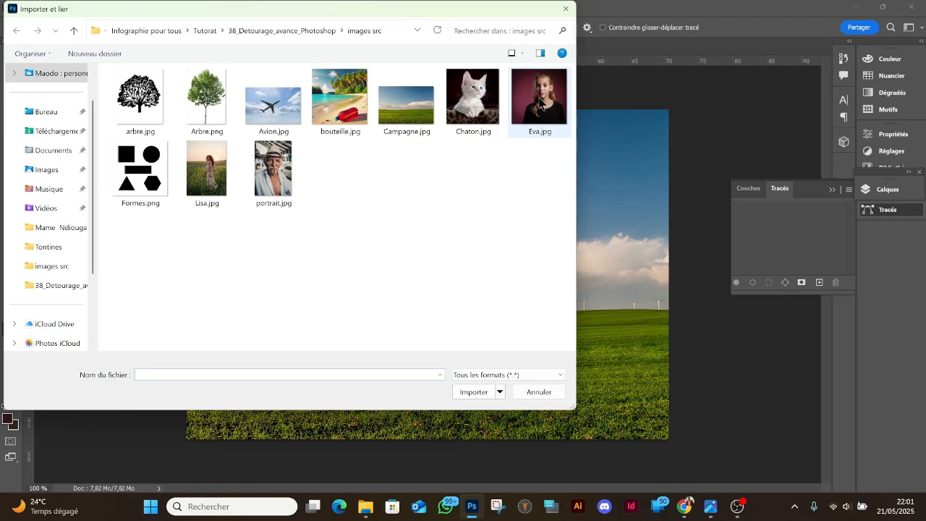
pyautogui.click(474, 392)
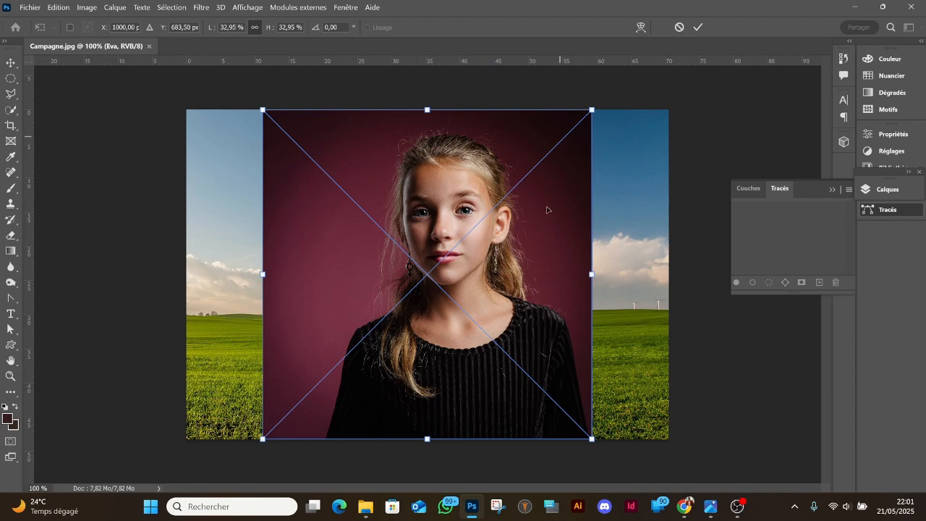
pyautogui.moveTo(597, 110); pyautogui.dragTo(535, 174)
pyautogui.moveTo(471, 291); pyautogui.dragTo(500, 305)
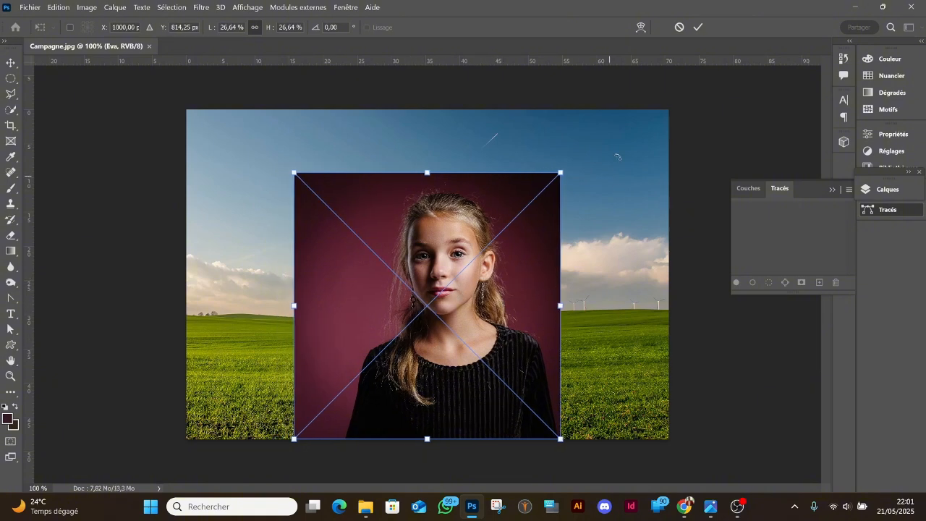
pyautogui.click(698, 26)
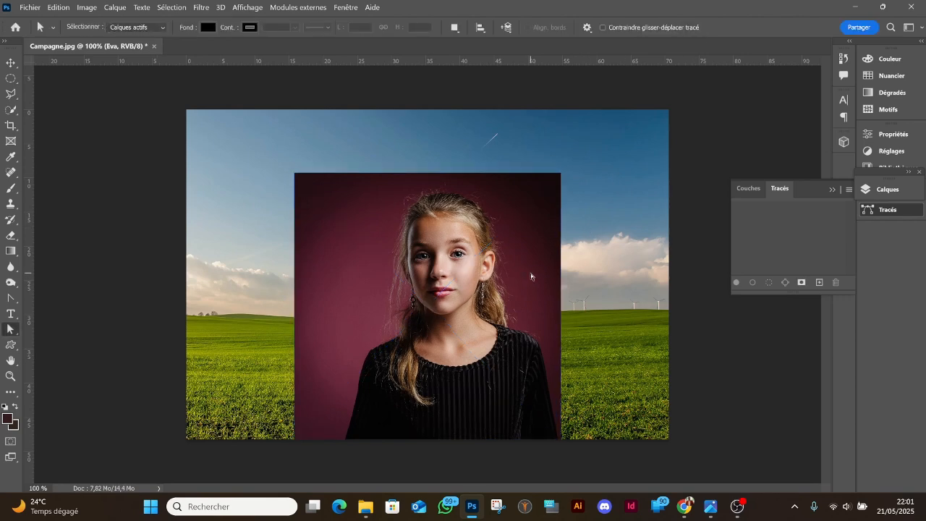
# Step: Select the girl on the Eva layer with the automatic Subject selection and turn that selection into a layer mask
pyautogui.scroll(3, 511, 274)
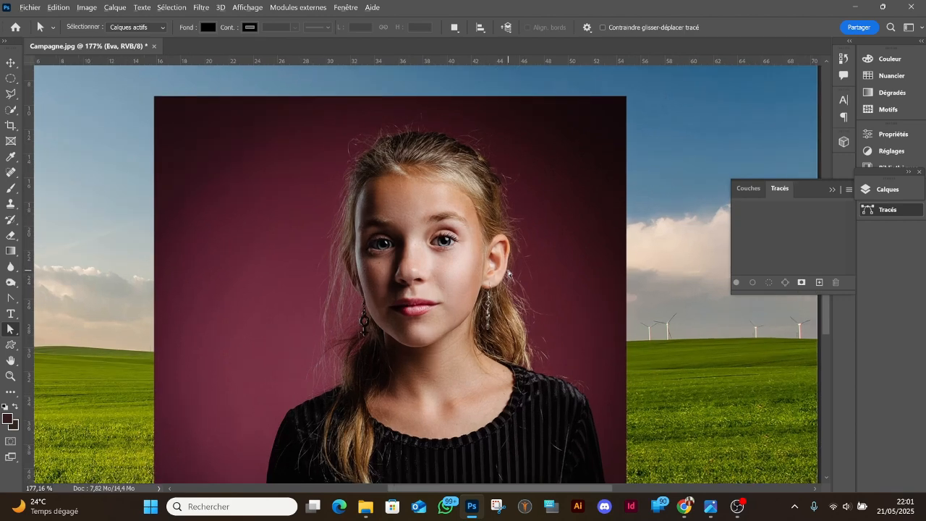
pyautogui.scroll(-1, 509, 273)
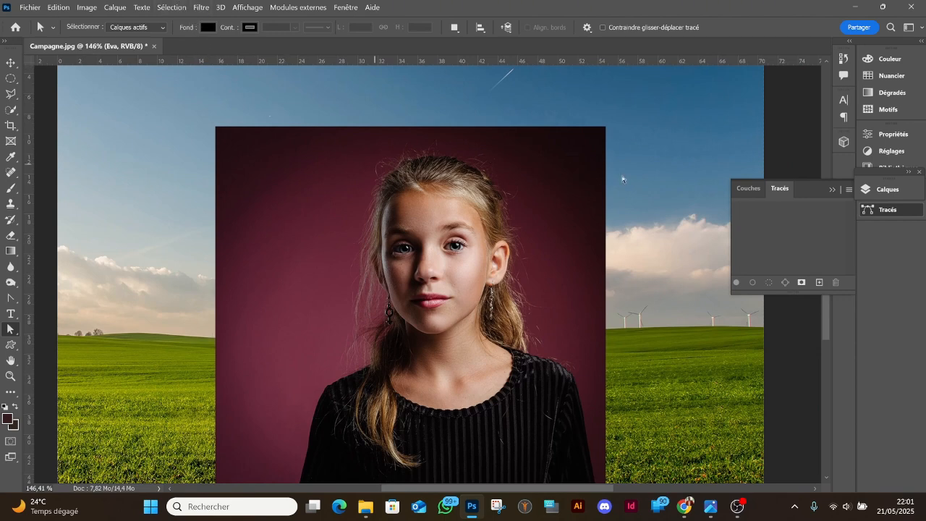
pyautogui.click(874, 193)
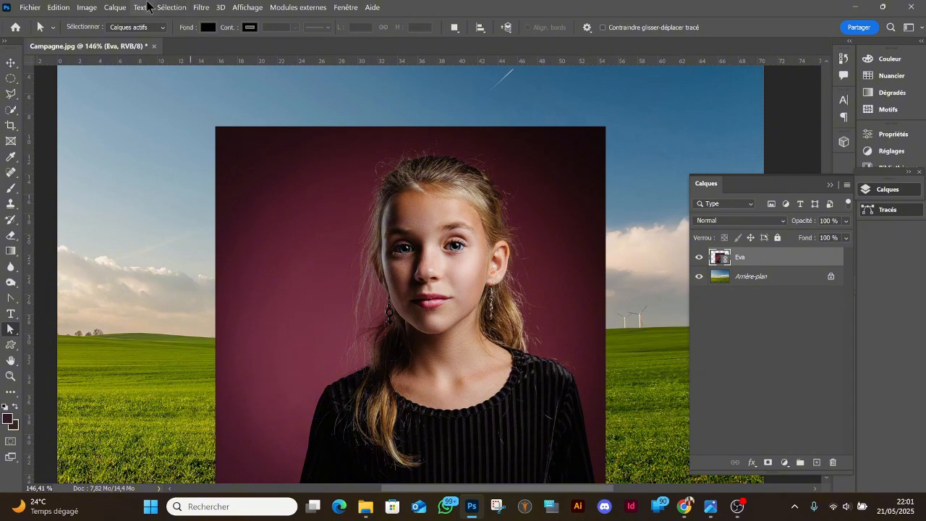
pyautogui.click(172, 7)
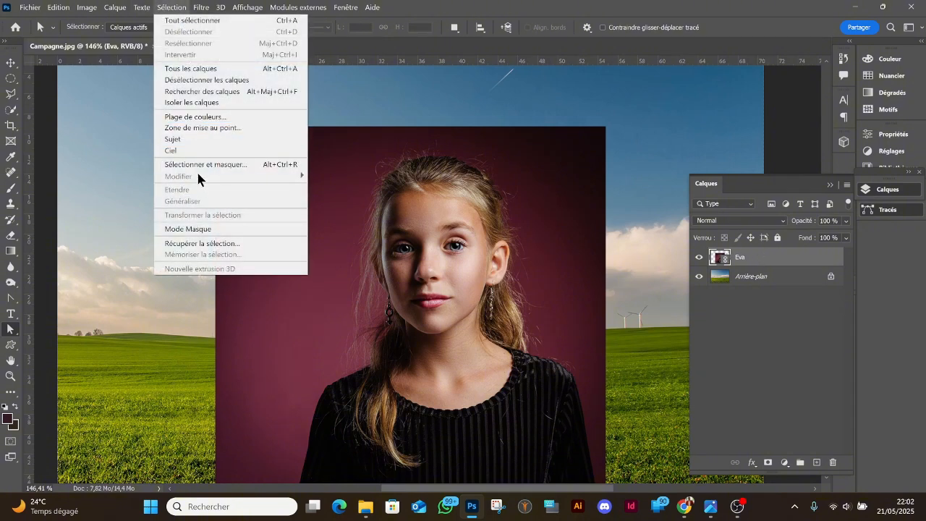
pyautogui.click(192, 142)
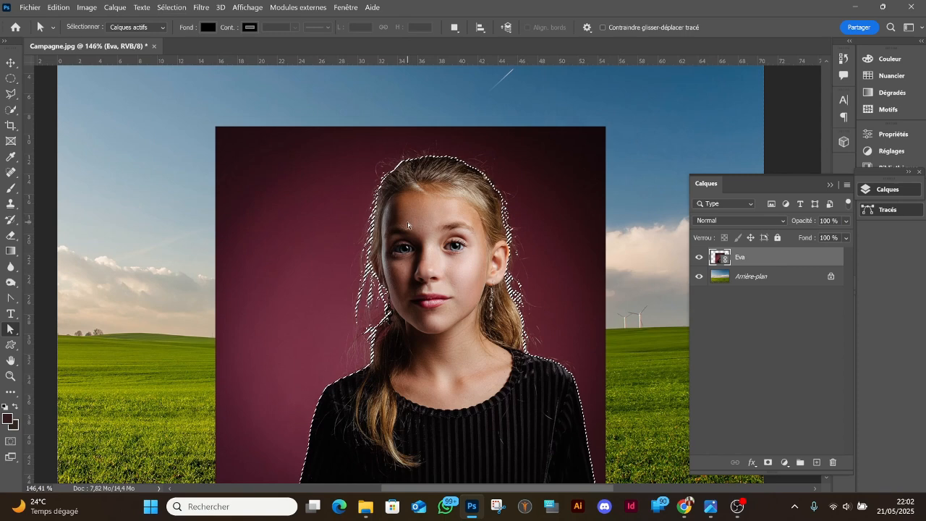
pyautogui.scroll(-2, 436, 287)
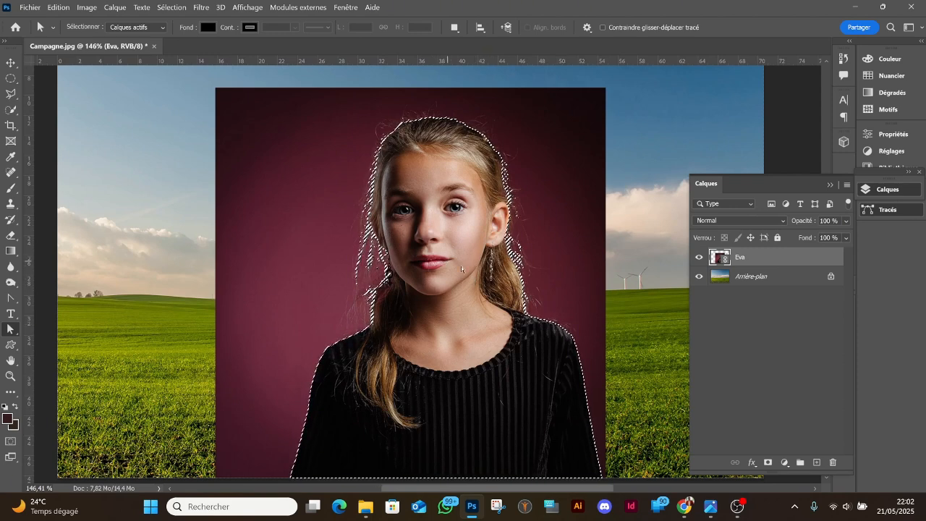
pyautogui.click(768, 463)
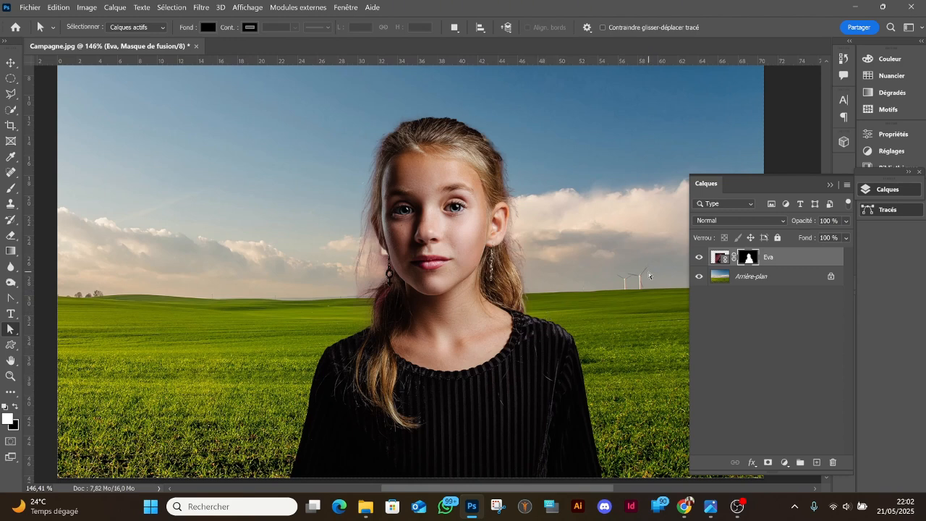
# Step: Compare the Eva layer with its mask disabled and enabled, and examine the hair edges beside the face
pyautogui.keyDown('shift'); pyautogui.click(751, 262); pyautogui.keyUp('shift')
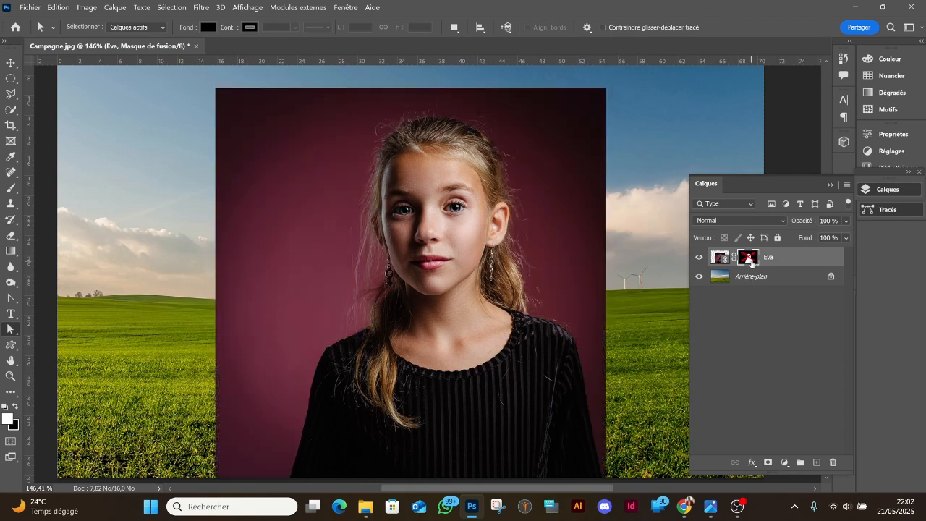
pyautogui.keyDown('shift'); pyautogui.click(750, 262); pyautogui.keyUp('shift')
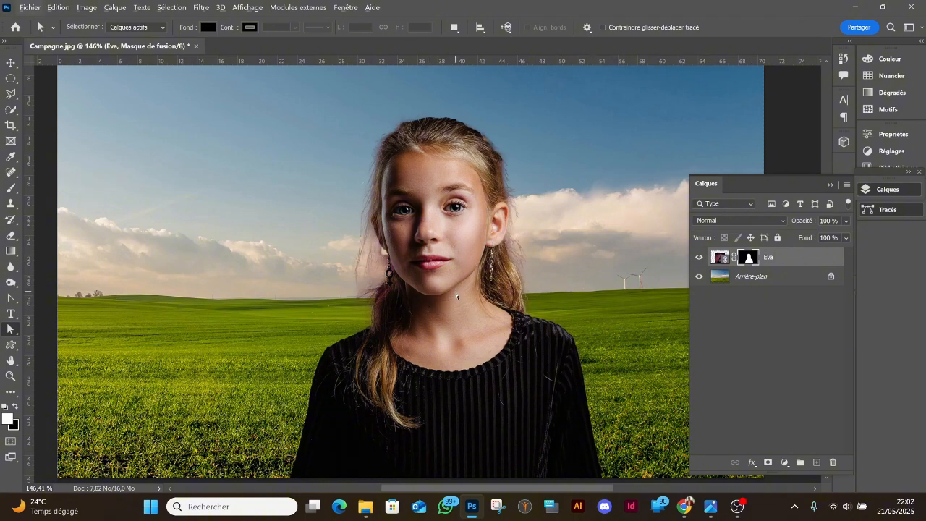
pyautogui.scroll(3, 456, 295)
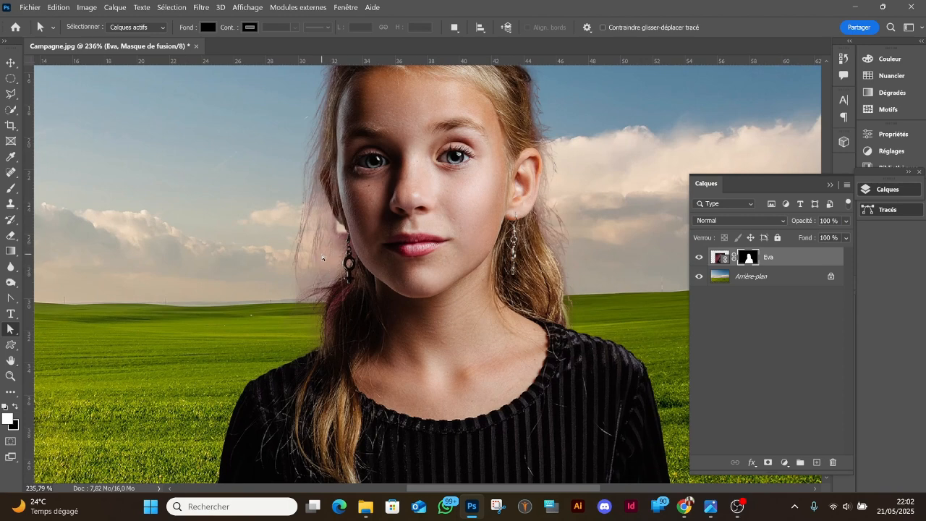
pyautogui.scroll(1, 322, 253)
pyautogui.scroll(2, 321, 267)
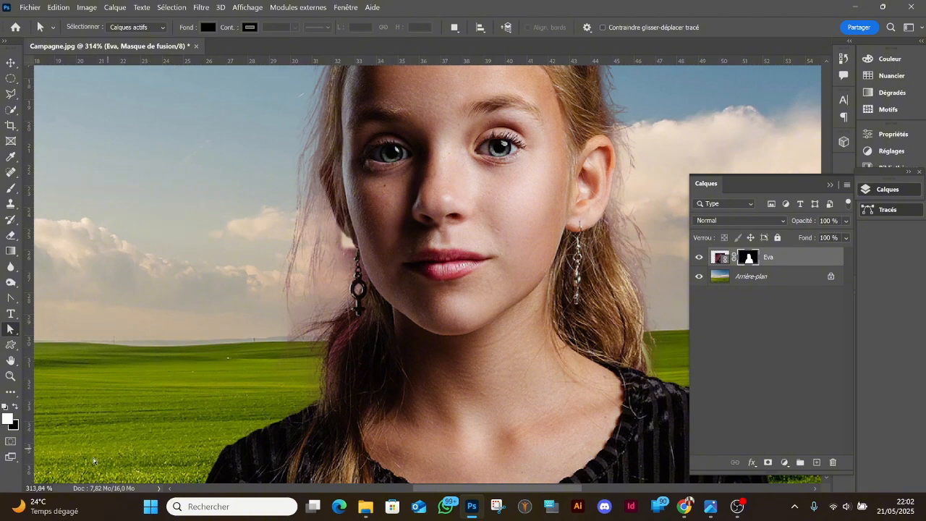
# Step: Paint black on the Eva layer mask with a 58 px brush to hide the purple-fringed hair on both sides of the face
pyautogui.click(14, 426)
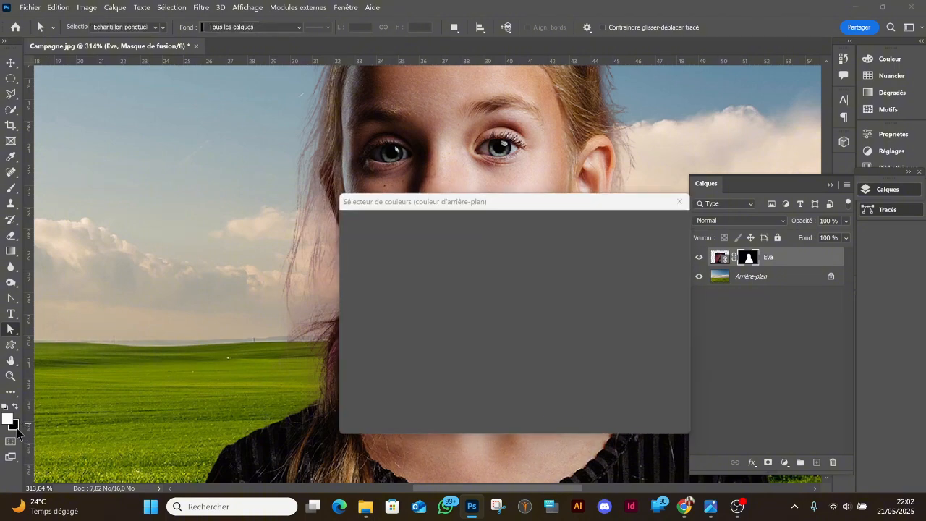
pyautogui.click(608, 245)
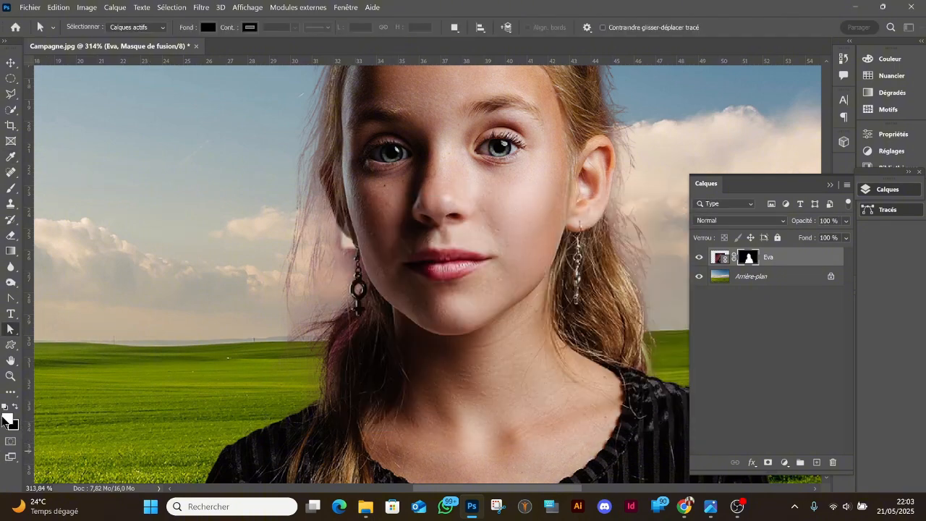
pyautogui.click(16, 407)
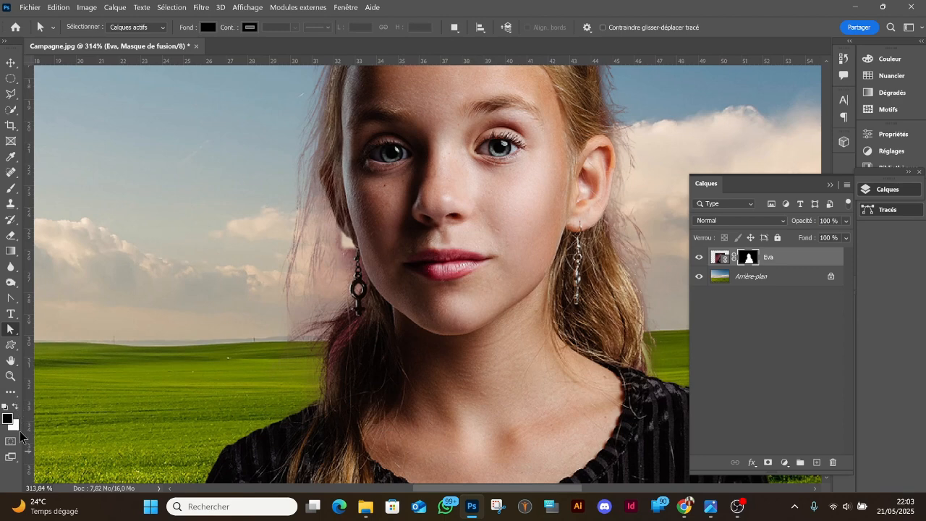
pyautogui.click(11, 187)
pyautogui.rightClick(206, 192)
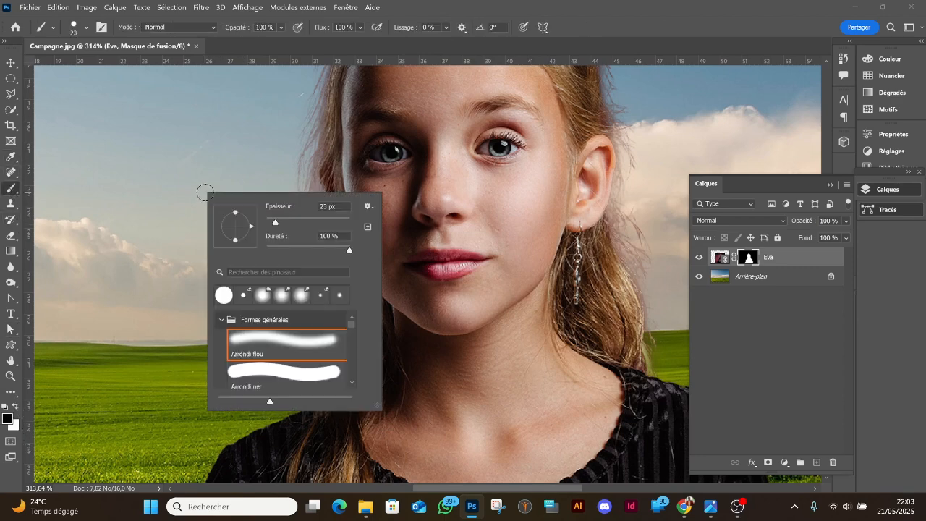
pyautogui.moveTo(275, 224); pyautogui.dragTo(292, 226)
pyautogui.press('Return')
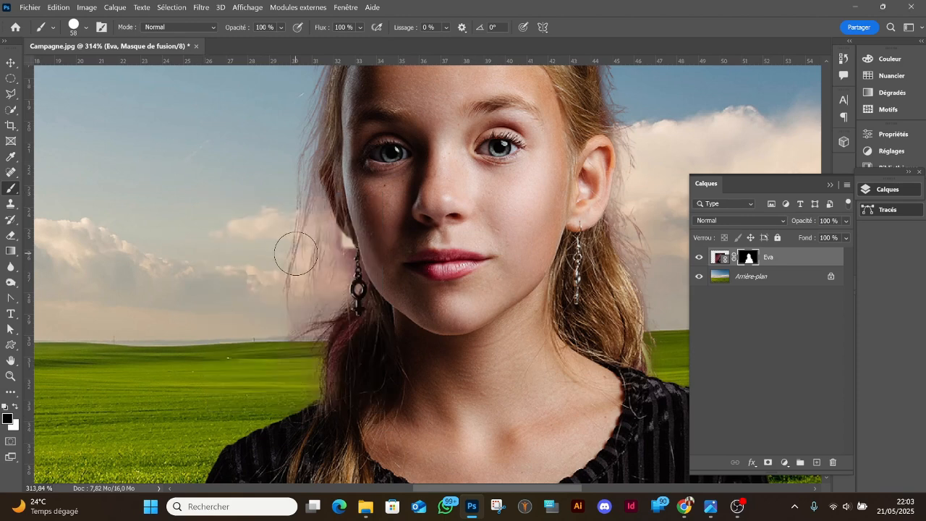
pyautogui.moveTo(296, 250)
pyautogui.mouseDown()
pyautogui.moveTo(307, 271)
pyautogui.moveTo(316, 249)
pyautogui.moveTo(296, 201)
pyautogui.moveTo(314, 250)
pyautogui.moveTo(326, 256)
pyautogui.moveTo(291, 328)
pyautogui.moveTo(285, 293)
pyautogui.moveTo(319, 300)
pyautogui.moveTo(330, 271)
pyautogui.moveTo(328, 249)
pyautogui.moveTo(297, 225)
pyautogui.mouseUp()
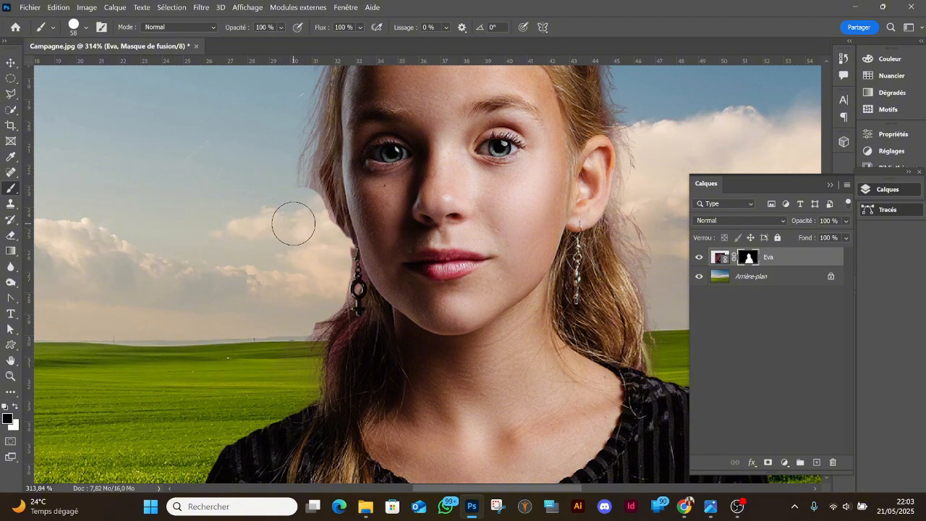
pyautogui.scroll(1, 335, 279)
pyautogui.scroll(3, 333, 279)
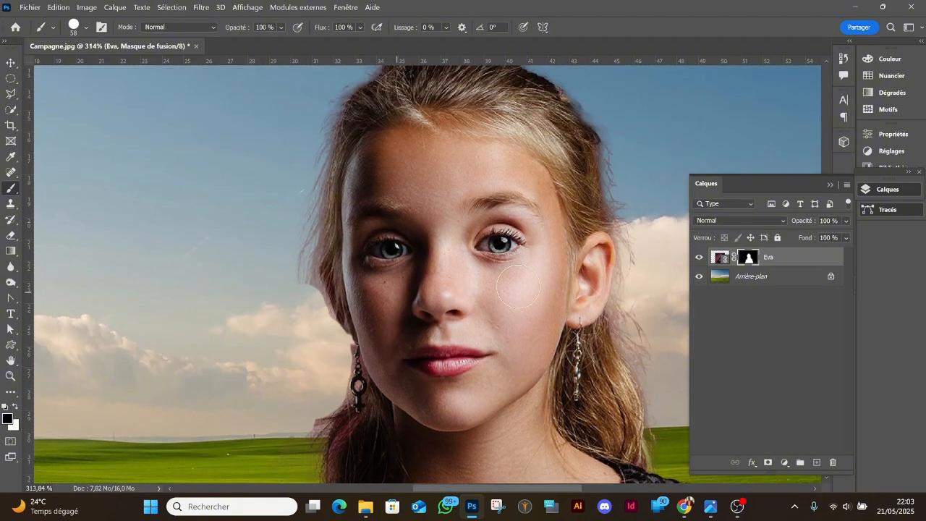
pyautogui.hscroll(5, 505, 265)
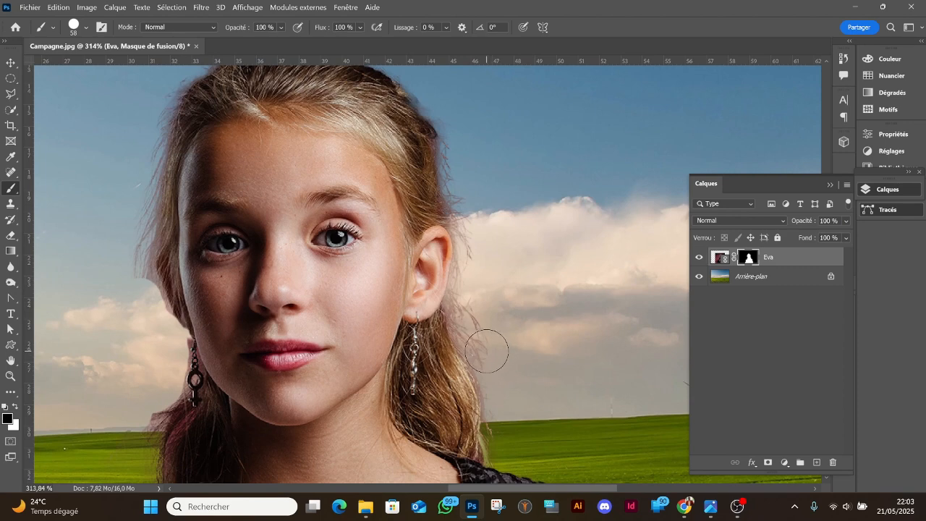
pyautogui.moveTo(487, 351)
pyautogui.mouseDown()
pyautogui.moveTo(473, 277)
pyautogui.moveTo(478, 219)
pyautogui.moveTo(506, 302)
pyautogui.moveTo(494, 225)
pyautogui.mouseUp()
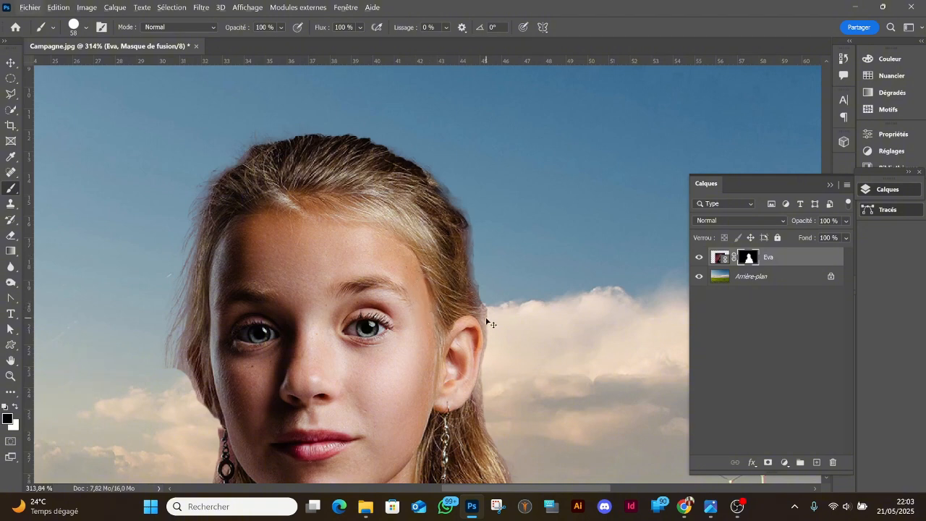
# Step: Undo the brush strokes and the Eva layer mask, and deselect the girl
pyautogui.hotkey('ctrl', 'z')
pyautogui.hotkey('ctrl', 'z')
pyautogui.hotkey('ctrl', 'z')
pyautogui.hotkey('ctrl', 'z')
pyautogui.hotkey('ctrl', 'z')
pyautogui.hotkey('ctrl', 'z')
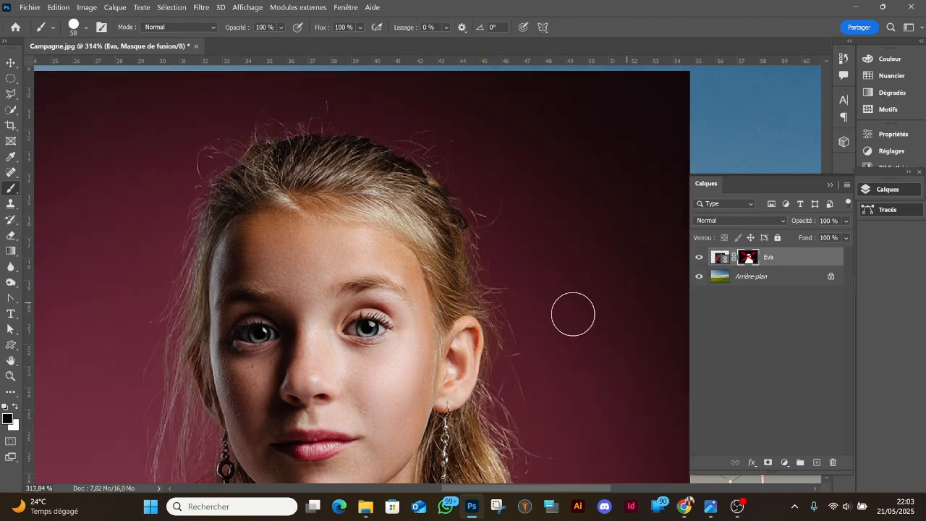
pyautogui.hotkey('ctrl', 'shift', 'z')
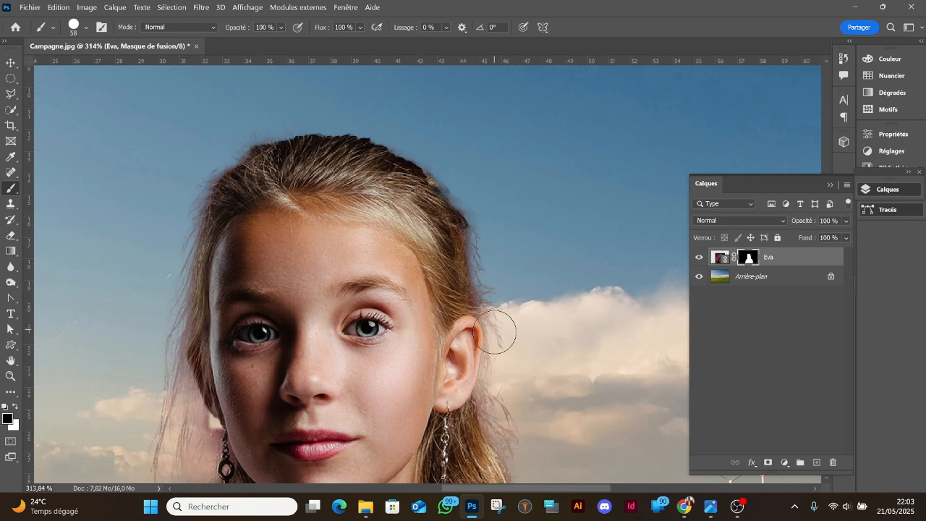
pyautogui.hotkey('ctrl', 'z')
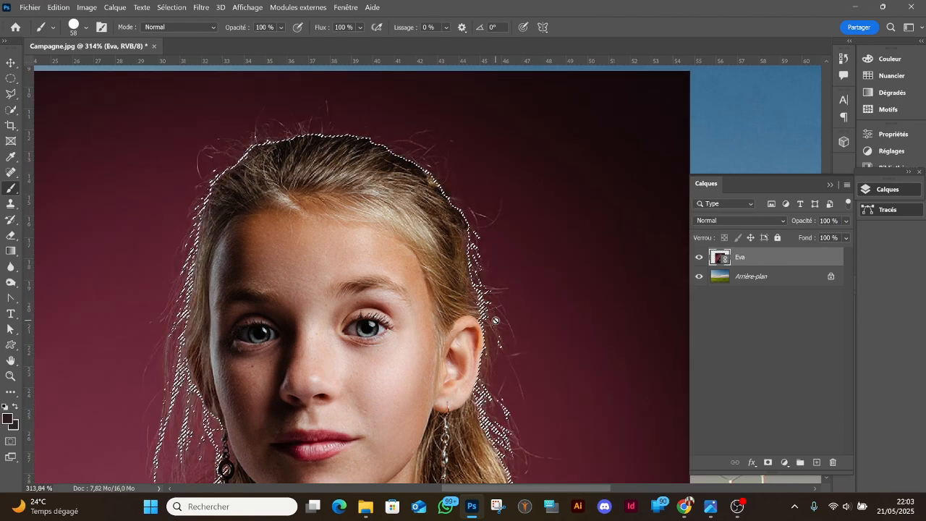
pyautogui.hotkey('ctrl', 'd')
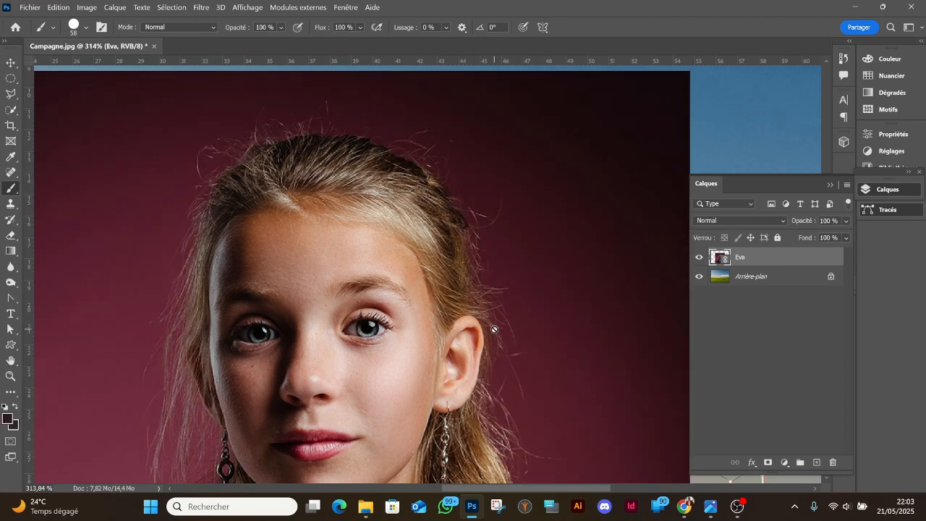
pyautogui.scroll(-4, 495, 333)
pyautogui.scroll(-5, 494, 333)
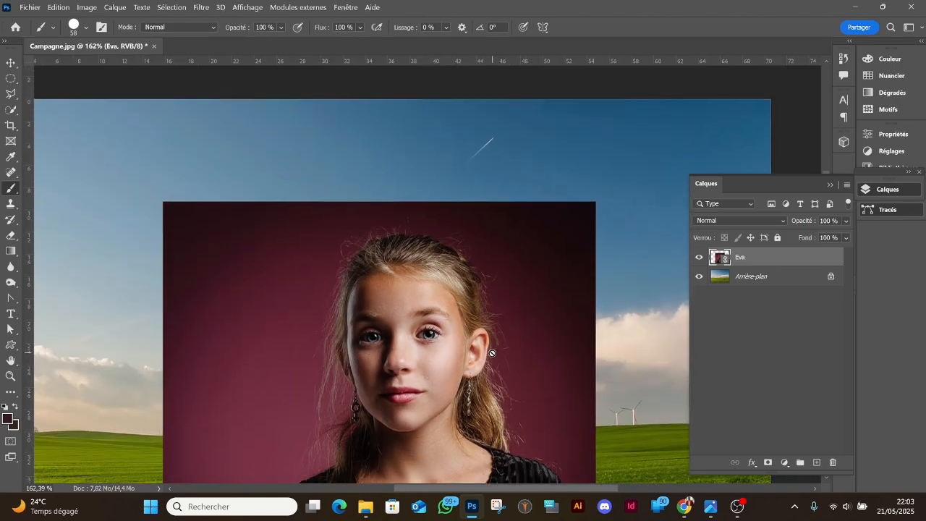
pyautogui.scroll(2, 492, 351)
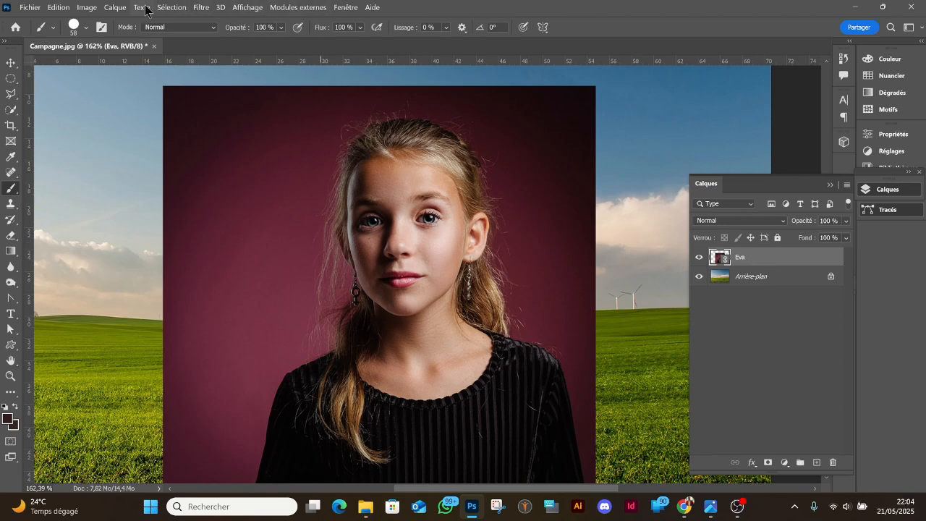
# Step: Select the girl on the Eva layer with the automatic Subject selection and open that selection in Select and Mask
pyautogui.click(184, 9)
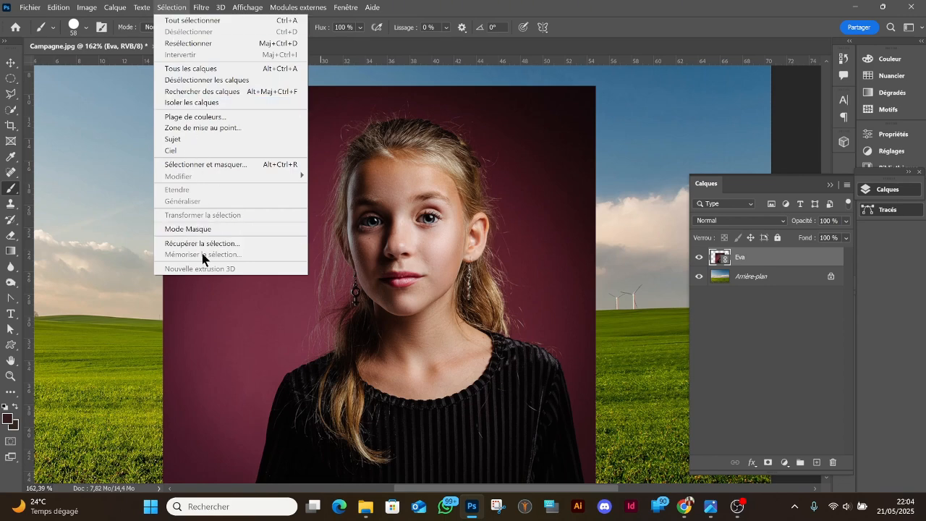
pyautogui.click(182, 139)
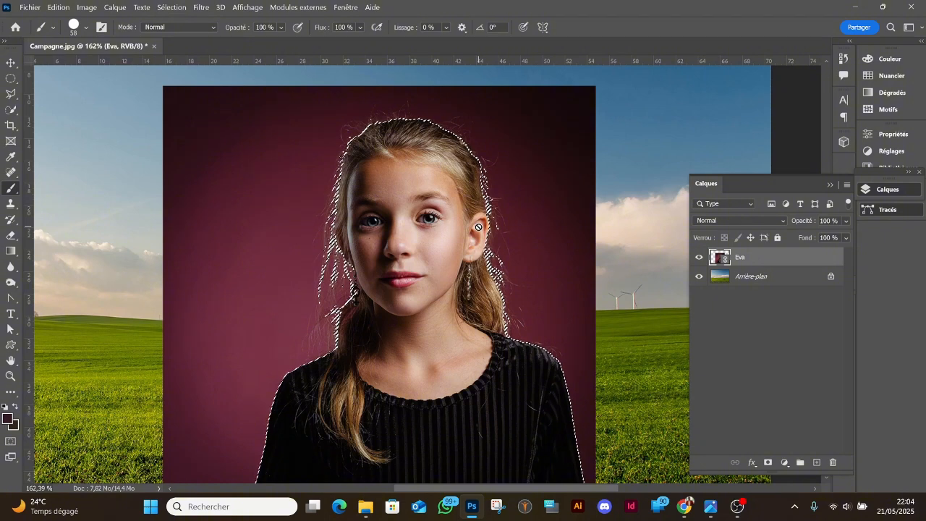
pyautogui.scroll(-2, 477, 227)
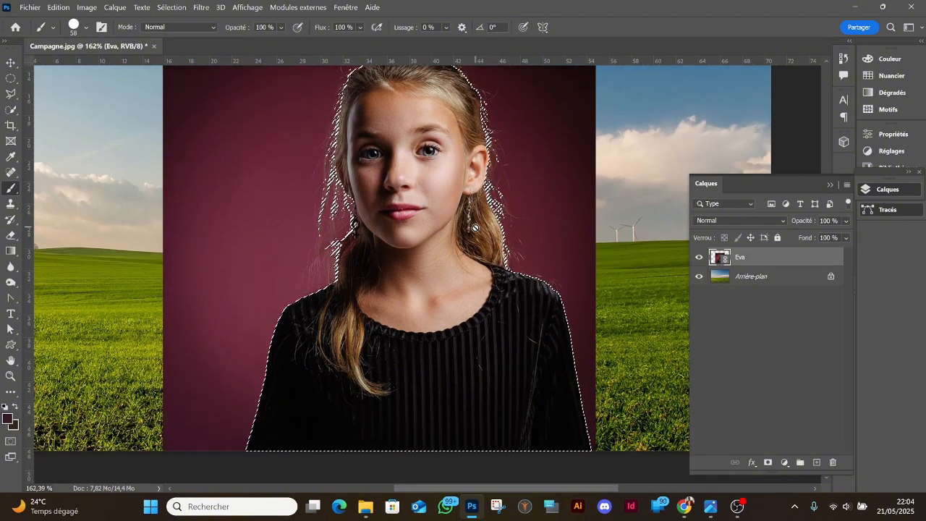
pyautogui.scroll(2, 476, 228)
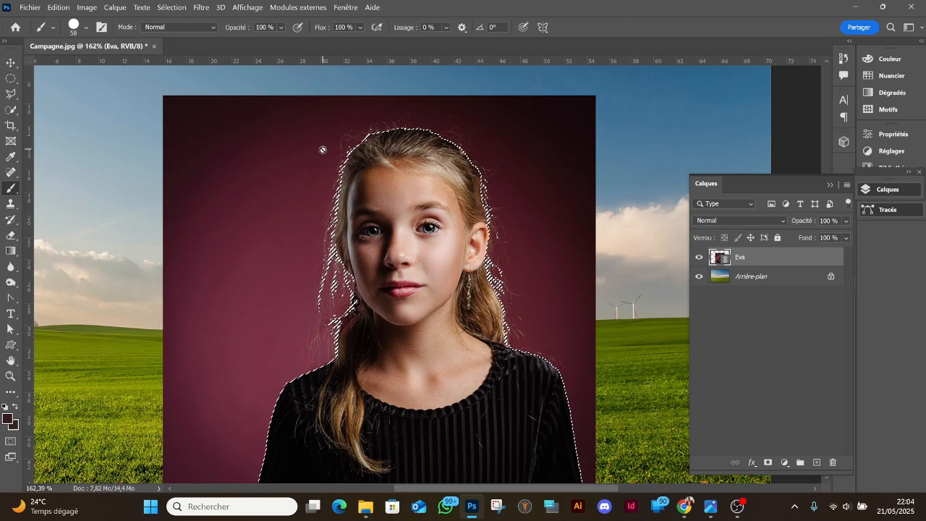
pyautogui.click(172, 9)
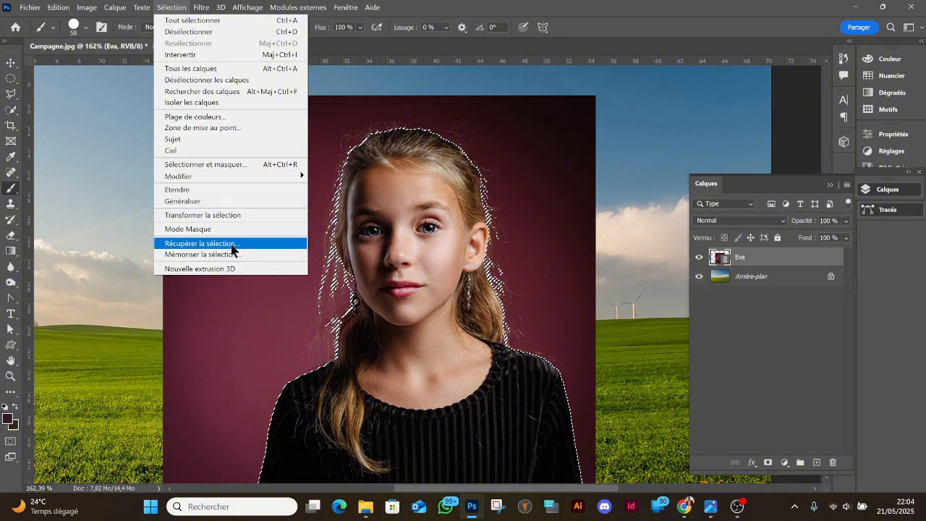
pyautogui.click(225, 168)
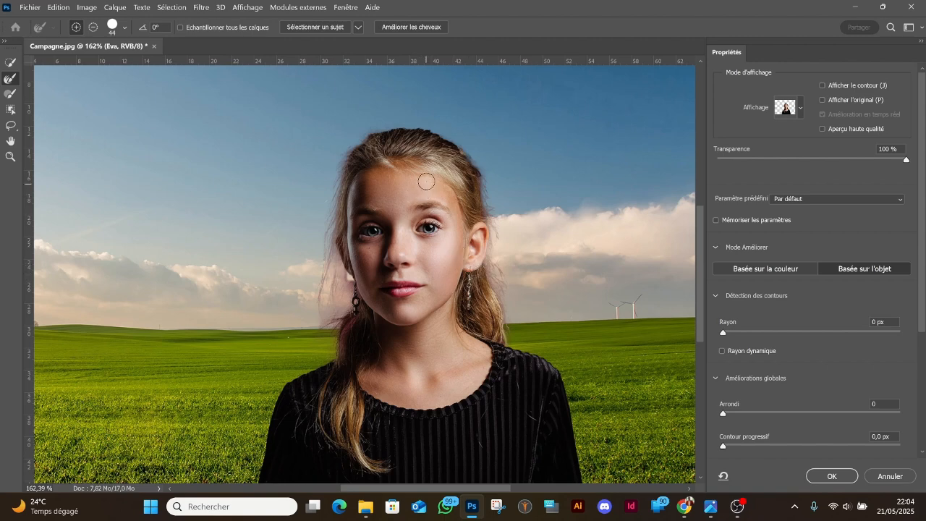
# Step: Examine the cutout's hair edges over the landscape, from the top of the head down to the earrings
pyautogui.scroll(3, 438, 144)
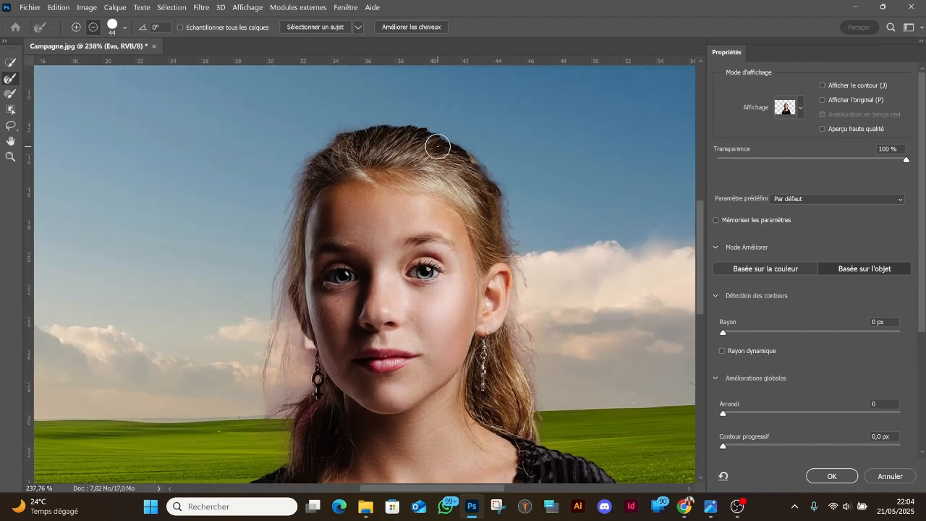
pyautogui.scroll(3, 437, 147)
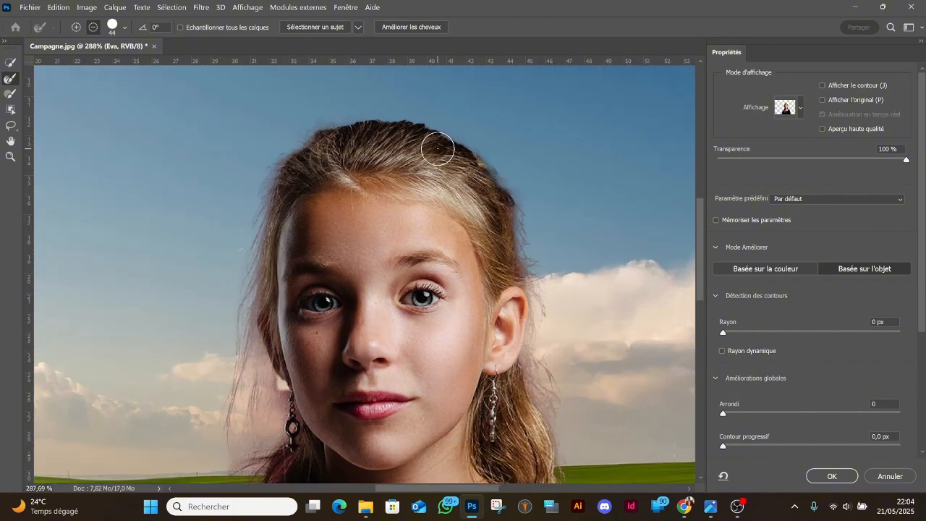
pyautogui.moveTo(437, 145); pyautogui.dragTo(409, 133)
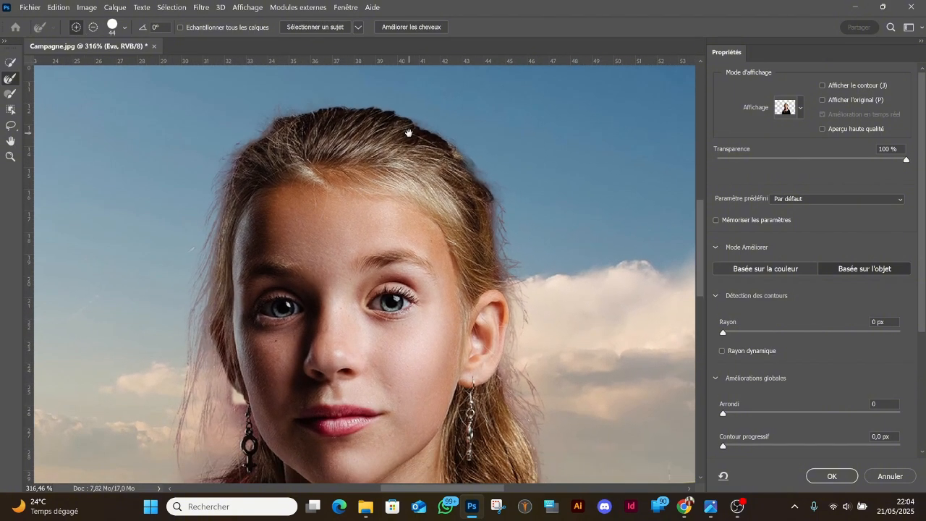
pyautogui.moveTo(395, 275); pyautogui.dragTo(435, 200)
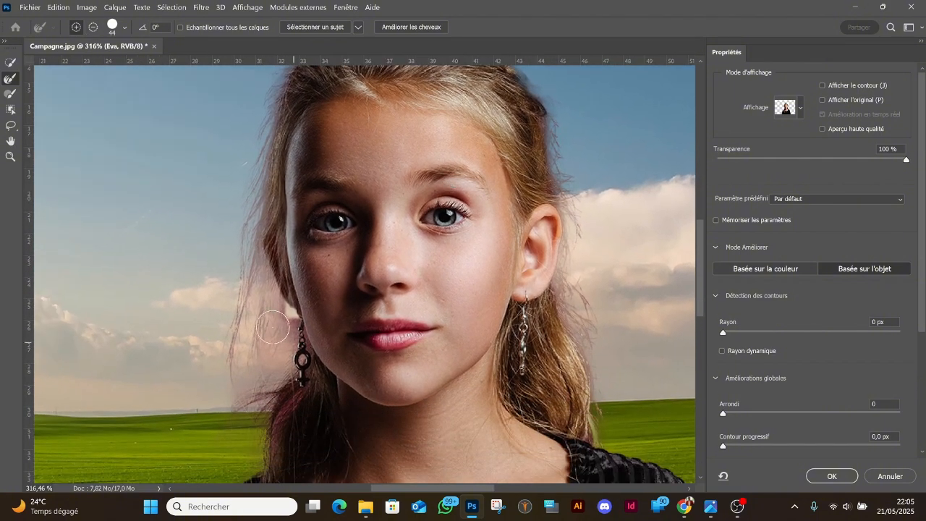
pyautogui.moveTo(349, 253); pyautogui.dragTo(359, 335)
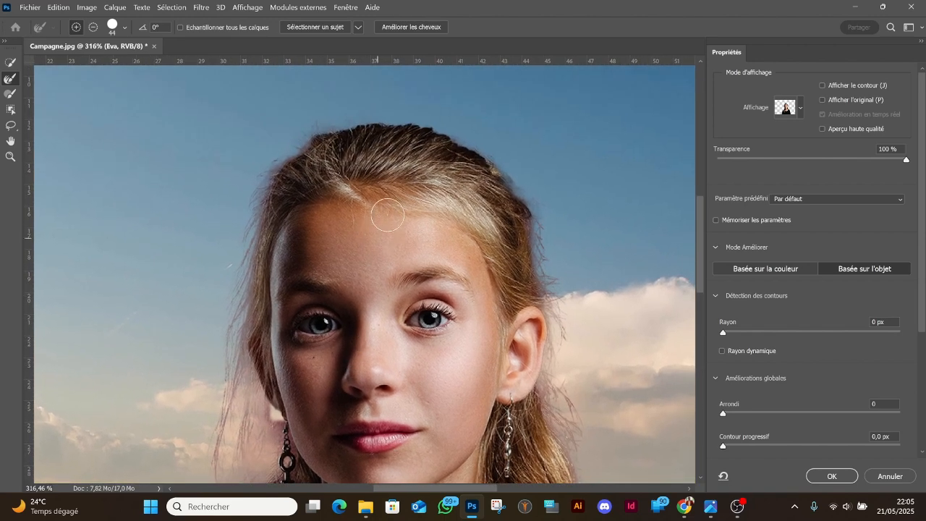
pyautogui.moveTo(388, 215); pyautogui.dragTo(384, 262)
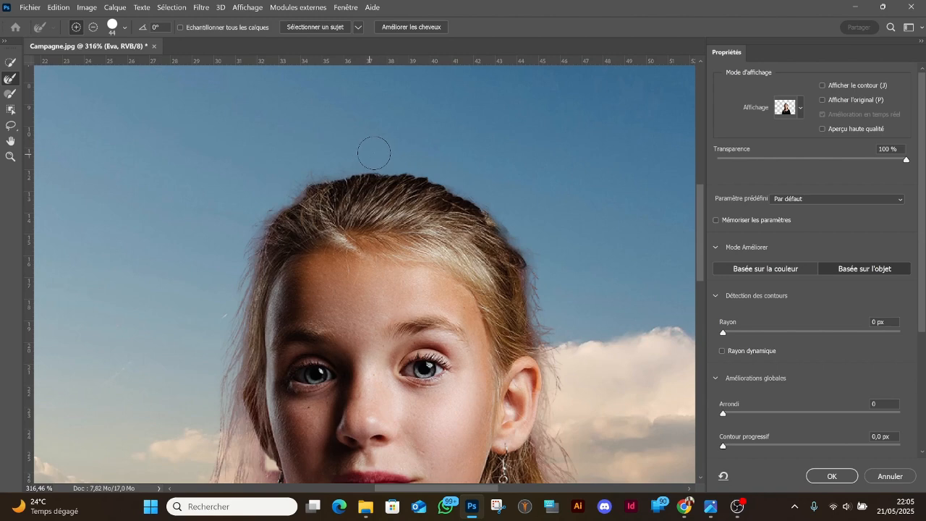
# Step: Preview the cutout as Cadre de sélection actif, inspect the outline around the hair, and return the view to Pelure d'oignon
pyautogui.click(801, 108)
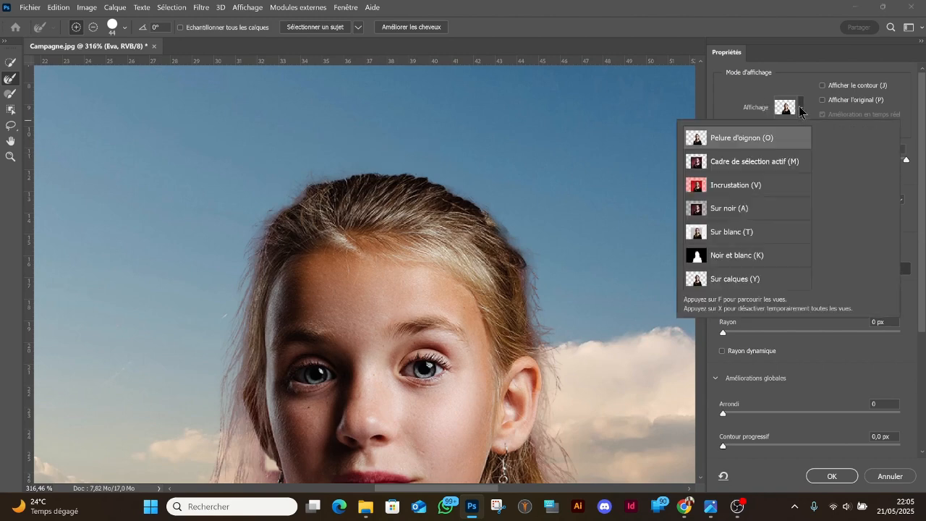
pyautogui.click(754, 162)
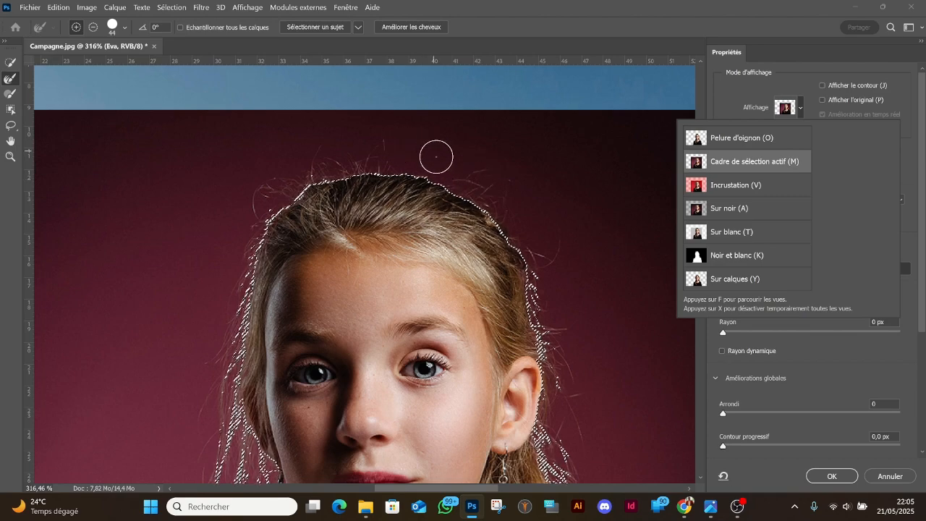
pyautogui.moveTo(360, 331); pyautogui.dragTo(422, 153)
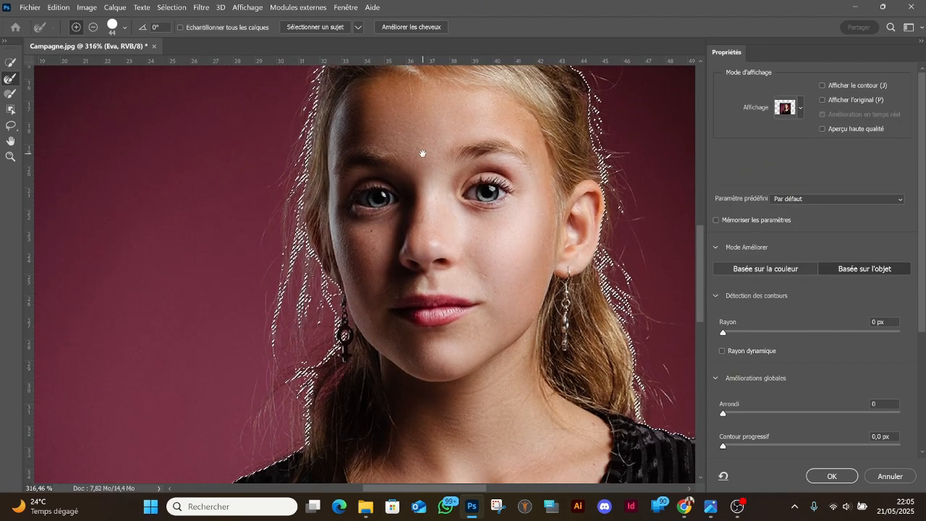
pyautogui.moveTo(398, 283); pyautogui.dragTo(394, 239)
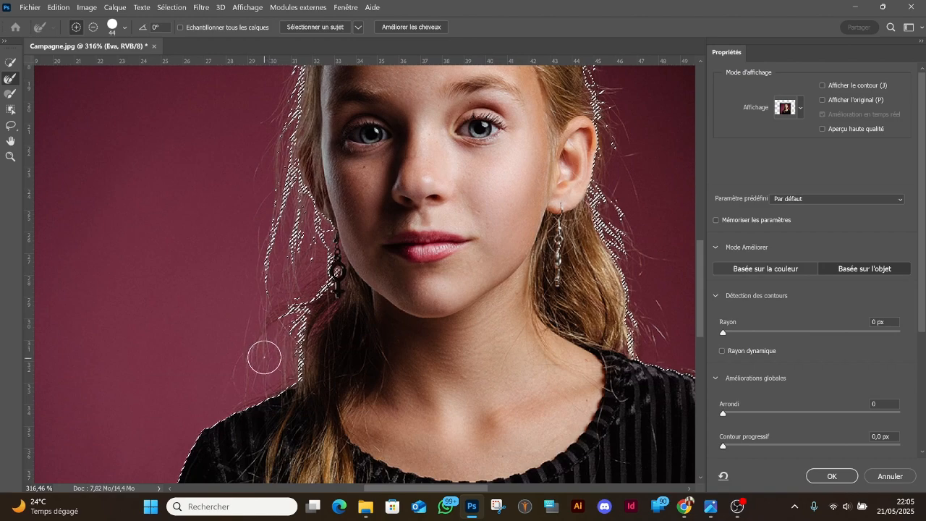
pyautogui.moveTo(371, 361); pyautogui.dragTo(281, 377)
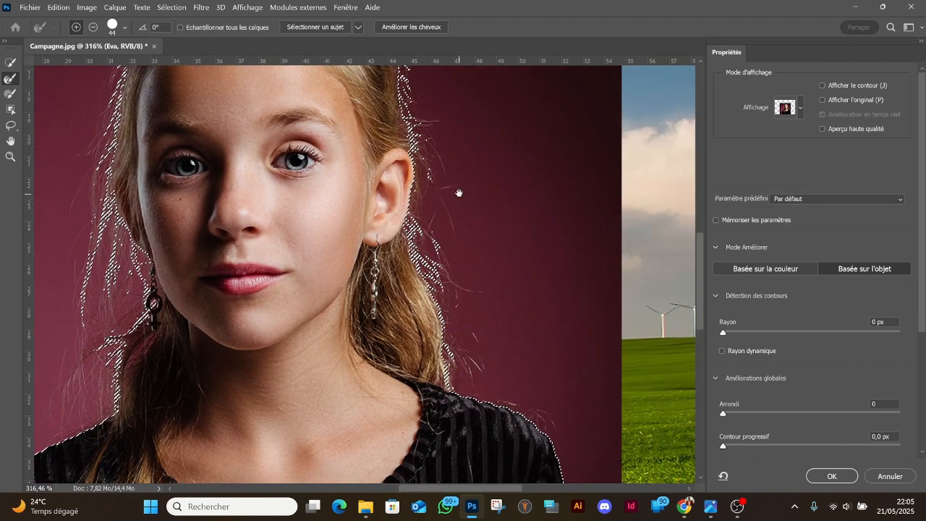
pyautogui.moveTo(459, 193); pyautogui.dragTo(524, 315)
pyautogui.moveTo(452, 233); pyautogui.dragTo(482, 264)
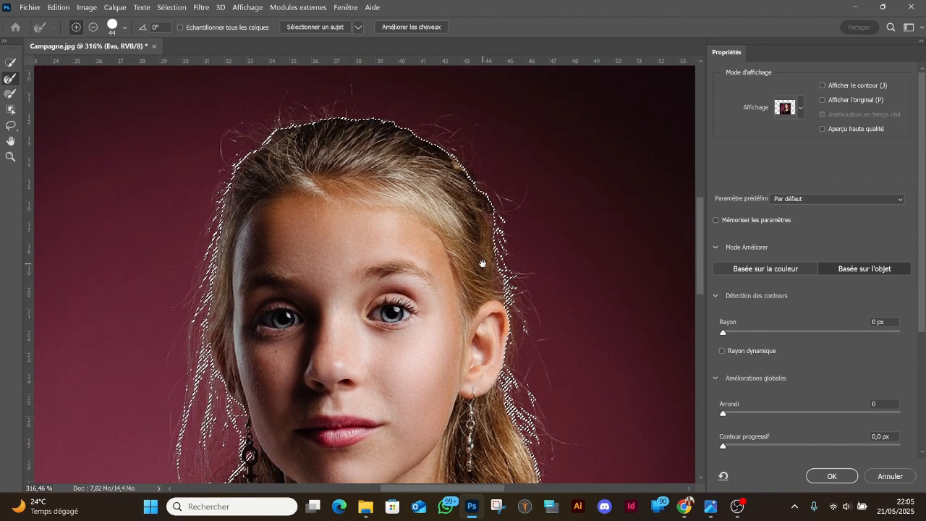
pyautogui.click(801, 108)
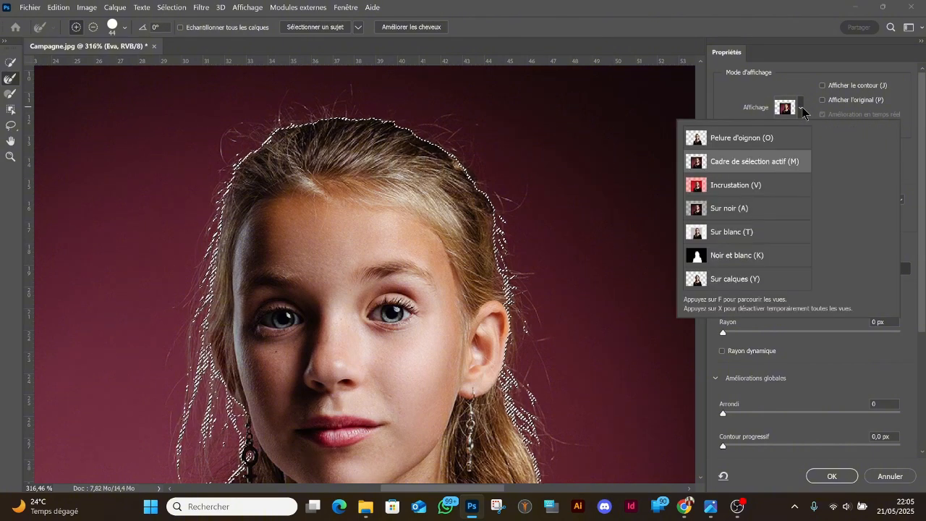
pyautogui.click(733, 143)
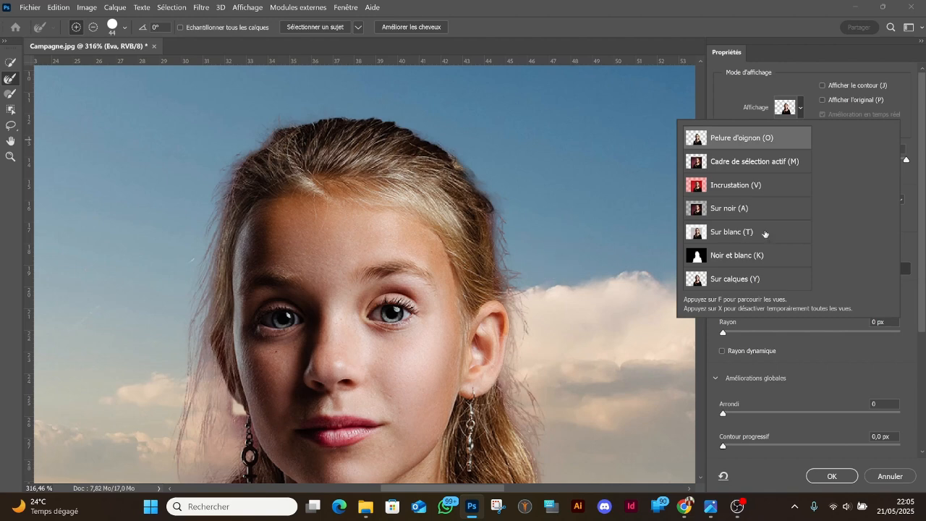
pyautogui.click(773, 55)
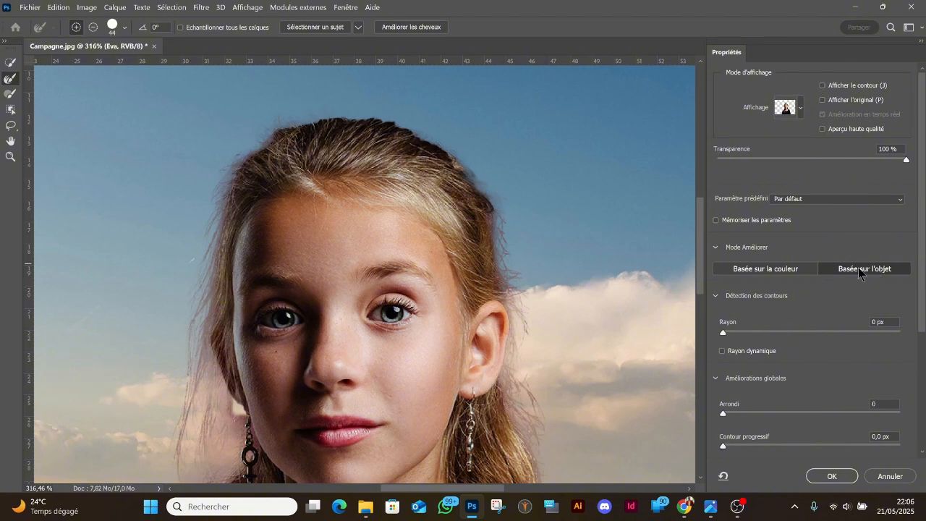
pyautogui.click(716, 249)
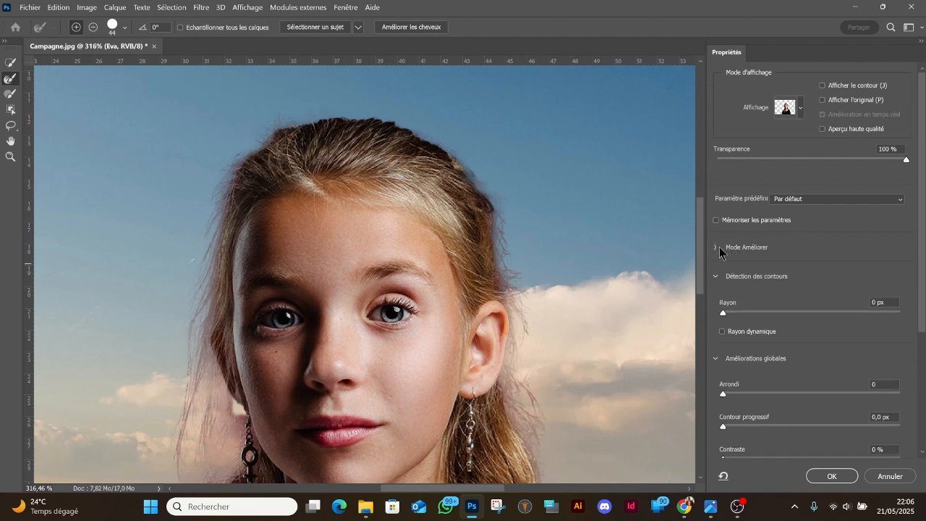
pyautogui.click(720, 248)
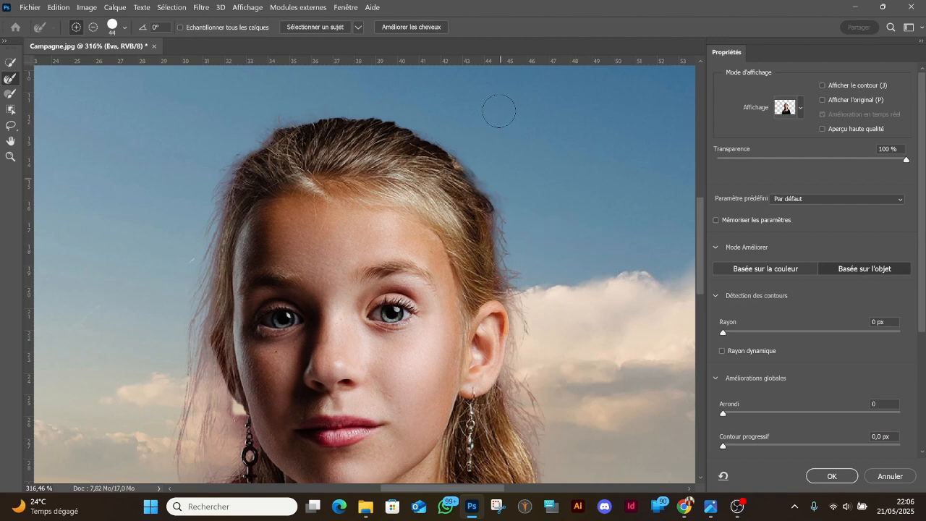
# Step: Compare the girl's head and shoulders in the Cadre de sélection actif and Pelure d'oignon views
pyautogui.scroll(-2, 555, 243)
pyautogui.scroll(-2, 555, 242)
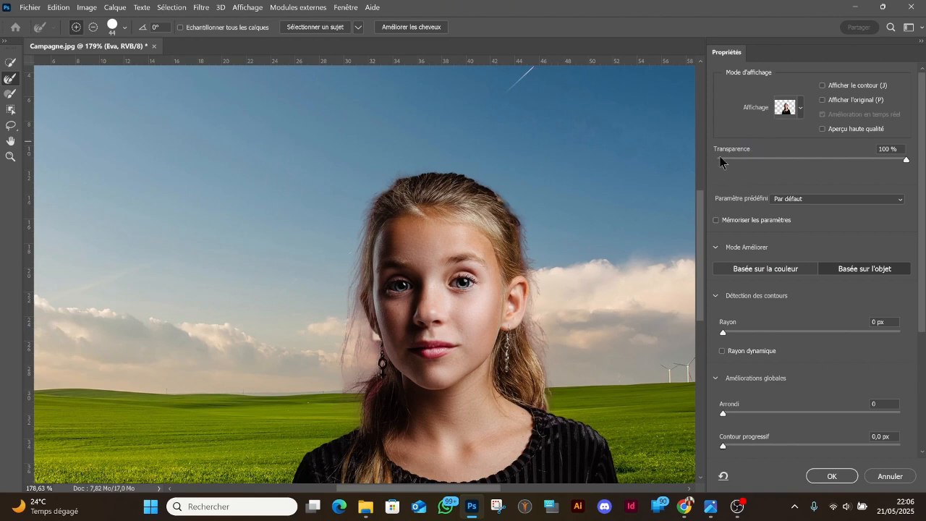
pyautogui.click(796, 110)
pyautogui.click(735, 159)
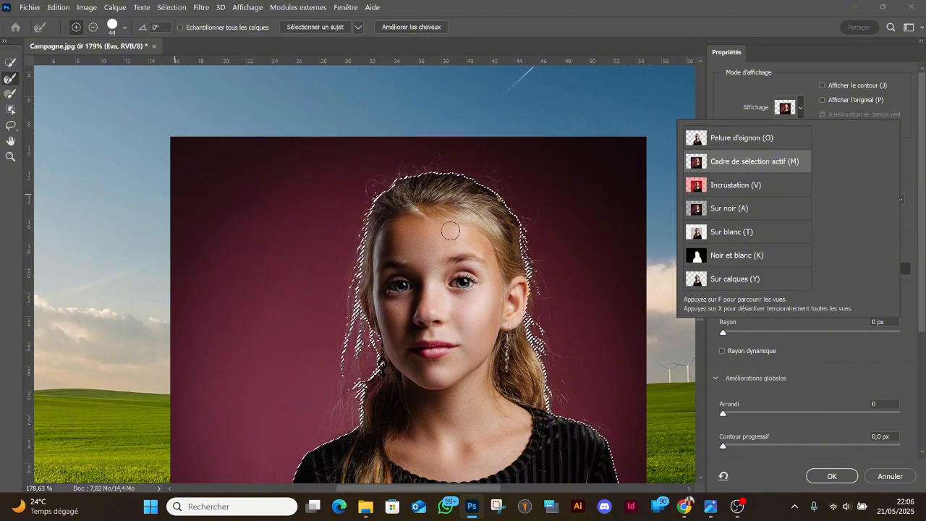
pyautogui.click(750, 142)
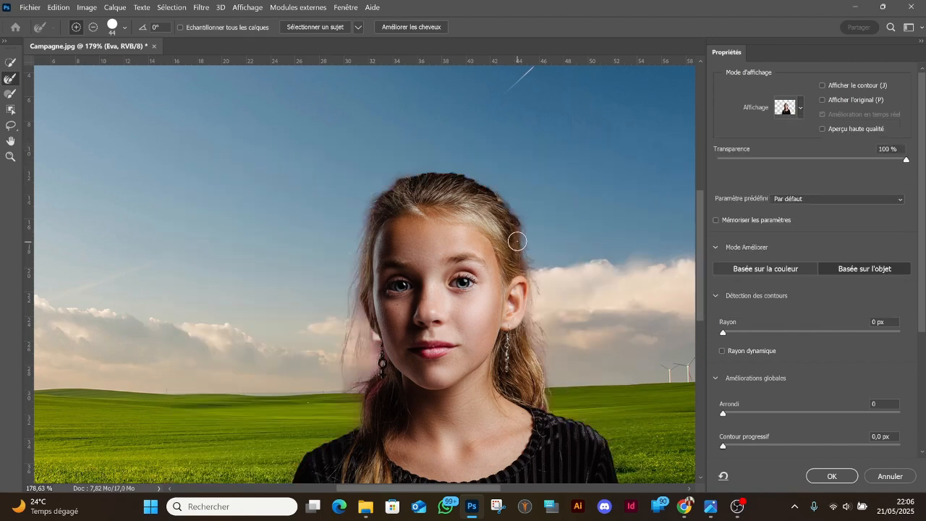
# Step: Try the 44 px Refine Edge brush in subtract mode along the outer hair at the crown and one side of the head
pyautogui.scroll(2, 427, 225)
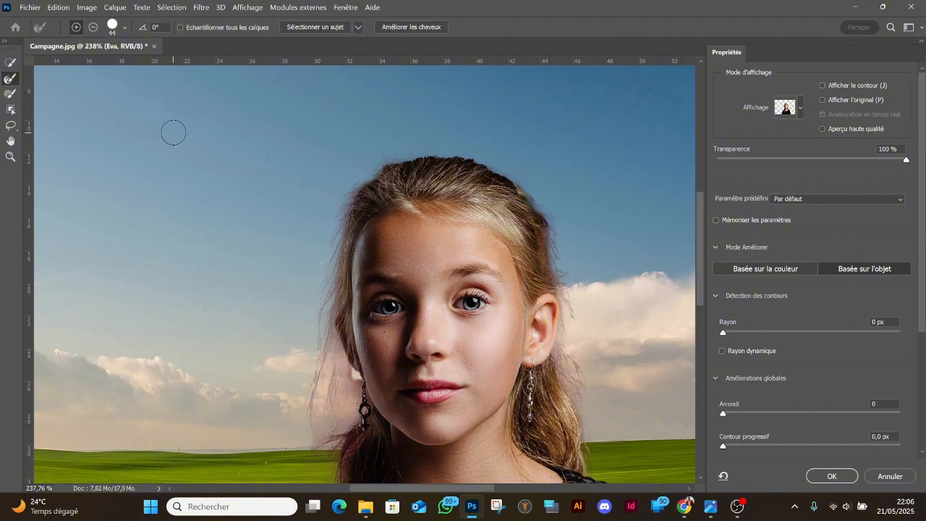
pyautogui.moveTo(242, 178); pyautogui.dragTo(113, 172)
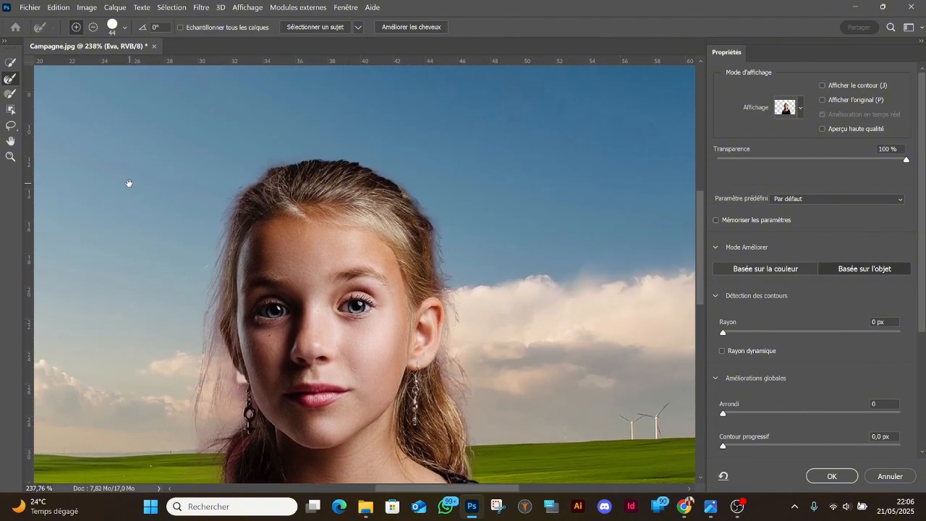
pyautogui.click(94, 29)
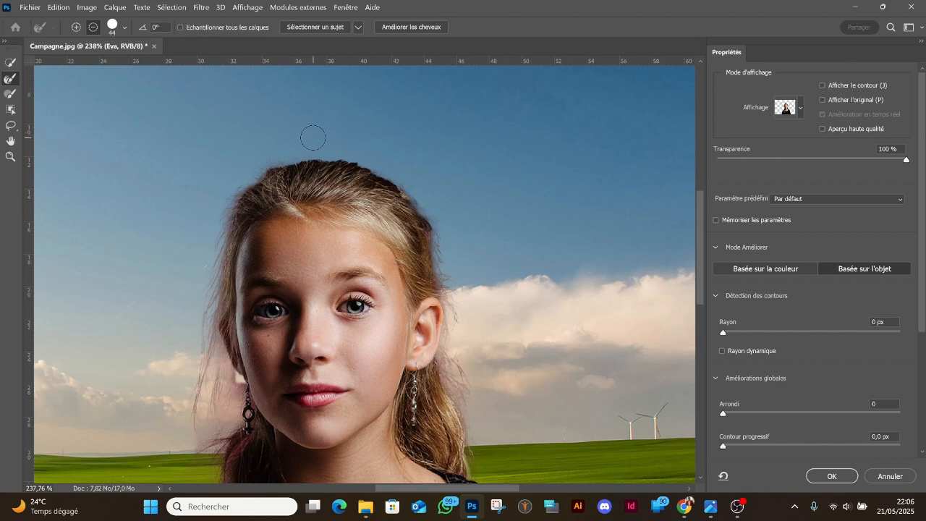
pyautogui.scroll(2, 313, 138)
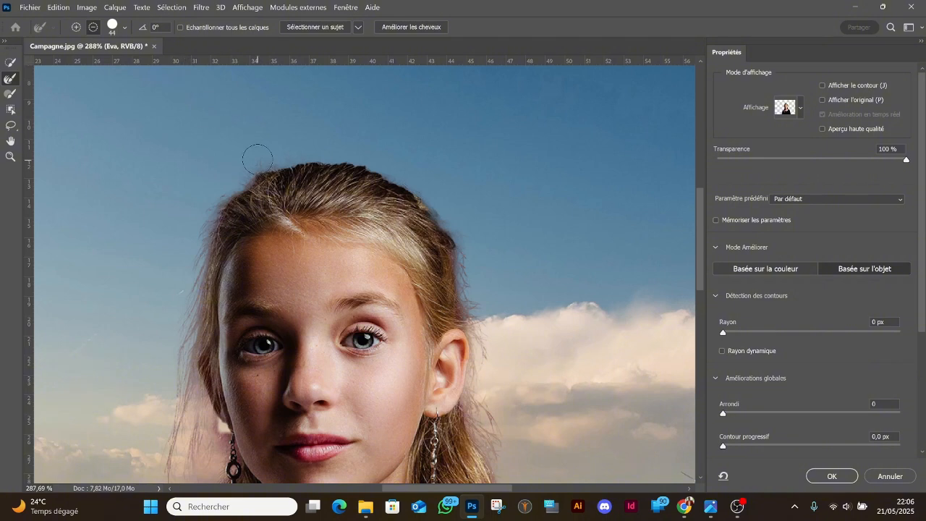
pyautogui.moveTo(267, 151)
pyautogui.mouseDown()
pyautogui.moveTo(244, 156)
pyautogui.moveTo(206, 196)
pyautogui.mouseUp()
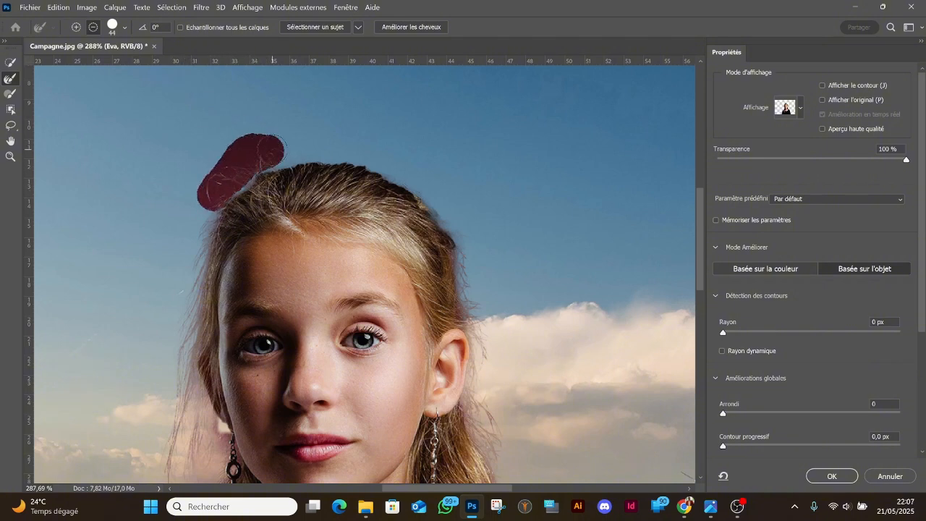
pyautogui.moveTo(273, 149)
pyautogui.mouseDown()
pyautogui.moveTo(336, 149)
pyautogui.moveTo(282, 149)
pyautogui.mouseUp()
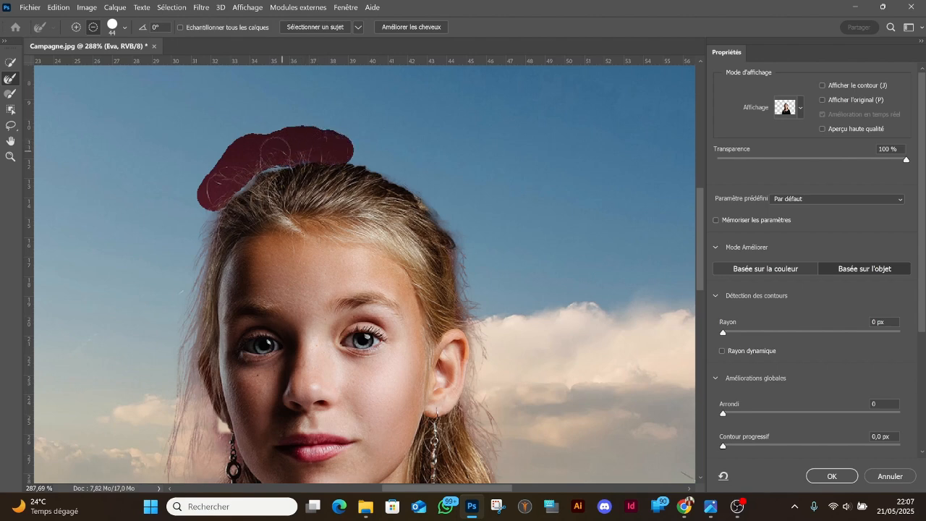
pyautogui.moveTo(222, 184)
pyautogui.mouseDown()
pyautogui.moveTo(192, 227)
pyautogui.moveTo(174, 340)
pyautogui.mouseUp()
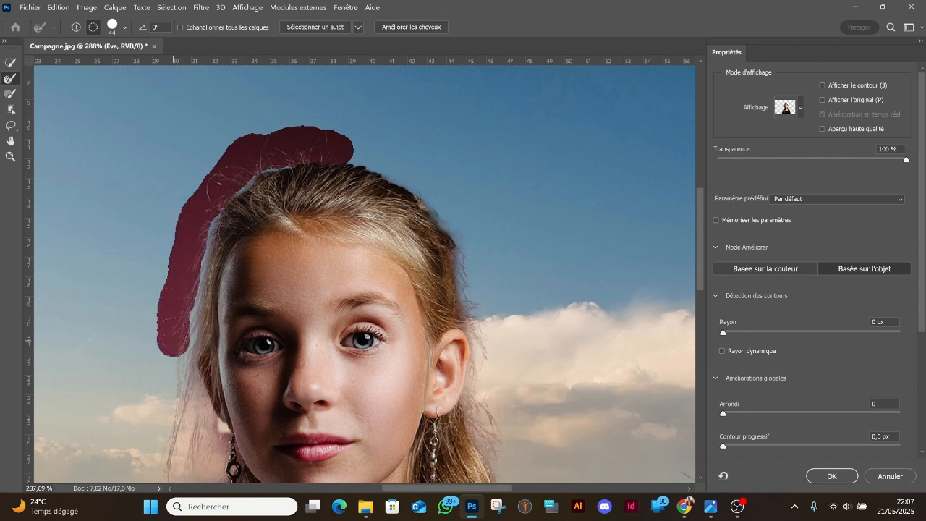
pyautogui.moveTo(178, 269)
pyautogui.mouseDown()
pyautogui.moveTo(189, 199)
pyautogui.moveTo(217, 165)
pyautogui.moveTo(255, 152)
pyautogui.moveTo(296, 141)
pyautogui.moveTo(336, 148)
pyautogui.moveTo(437, 189)
pyautogui.moveTo(388, 153)
pyautogui.moveTo(319, 132)
pyautogui.moveTo(271, 132)
pyautogui.moveTo(228, 158)
pyautogui.moveTo(167, 250)
pyautogui.mouseUp()
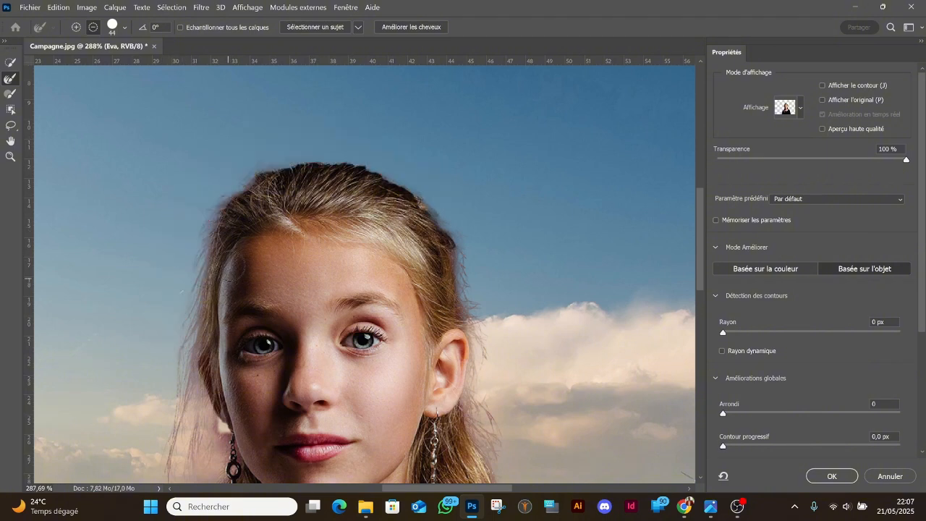
pyautogui.scroll(5, 328, 140)
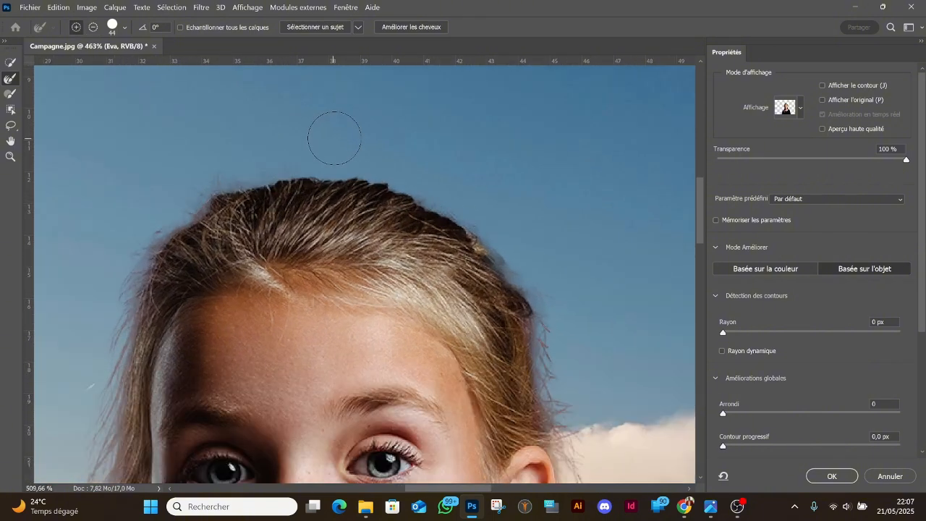
# Step: Subtract from the refined edge with the 44 px Refine Edge brush along the outer hair beside the crown
pyautogui.moveTo(465, 215); pyautogui.dragTo(365, 153)
pyautogui.moveTo(544, 276); pyautogui.dragTo(445, 171)
pyautogui.moveTo(419, 154); pyautogui.dragTo(365, 119)
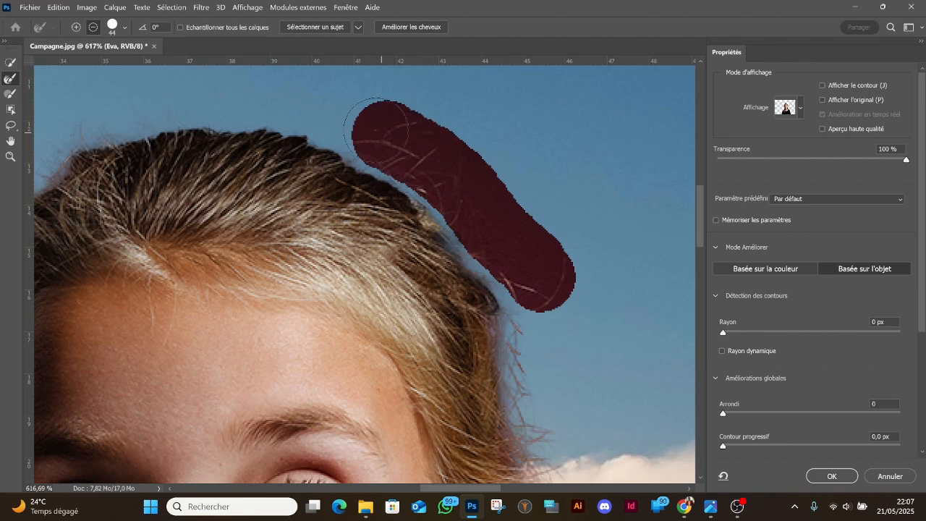
pyautogui.moveTo(517, 273)
pyautogui.mouseDown()
pyautogui.moveTo(503, 219)
pyautogui.moveTo(494, 92)
pyautogui.mouseUp()
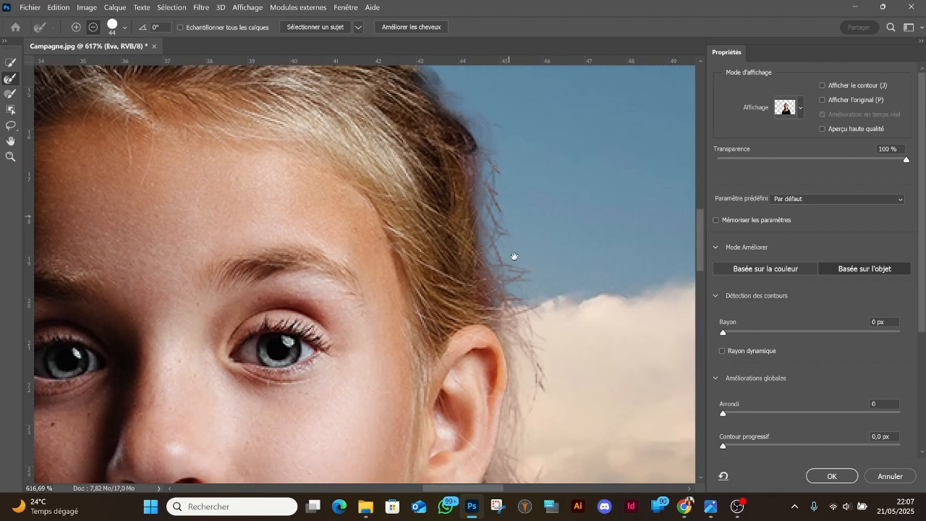
pyautogui.moveTo(513, 302); pyautogui.dragTo(507, 91)
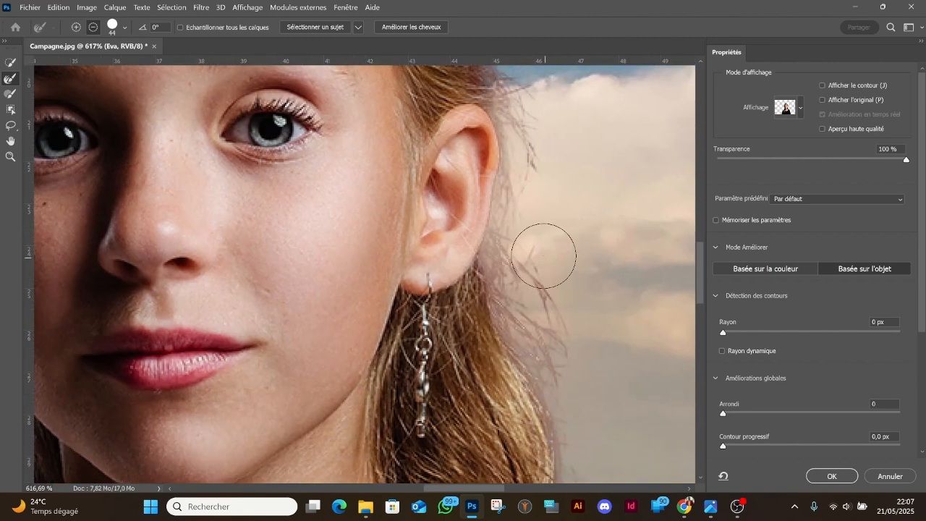
# Step: Examine the fine hair beside the ear and earring down to the shoulder against the clouds and field
pyautogui.moveTo(508, 291); pyautogui.dragTo(499, 277)
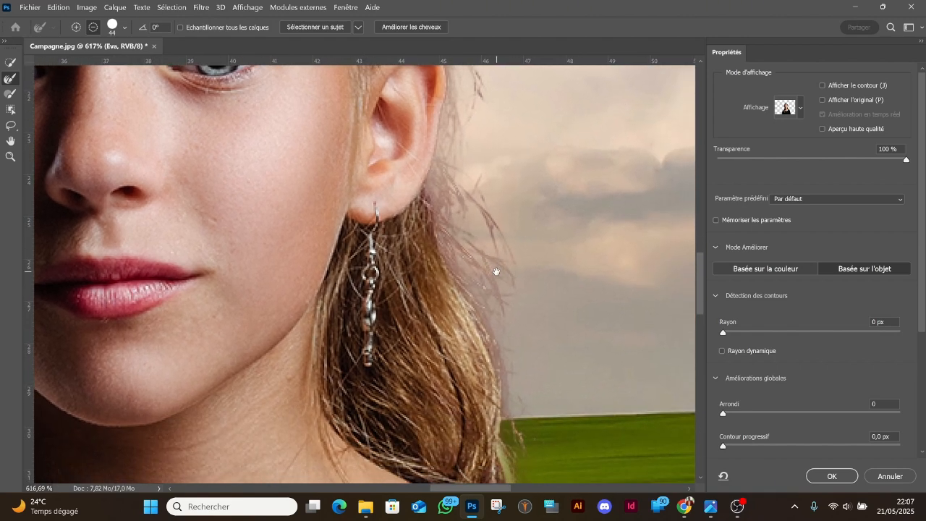
pyautogui.moveTo(488, 176)
pyautogui.mouseDown()
pyautogui.moveTo(529, 327)
pyautogui.moveTo(540, 310)
pyautogui.moveTo(529, 225)
pyautogui.moveTo(495, 141)
pyautogui.mouseUp()
pyautogui.moveTo(536, 316); pyautogui.dragTo(543, 213)
pyautogui.moveTo(514, 167)
pyautogui.mouseDown()
pyautogui.moveTo(516, 287)
pyautogui.moveTo(532, 304)
pyautogui.mouseUp()
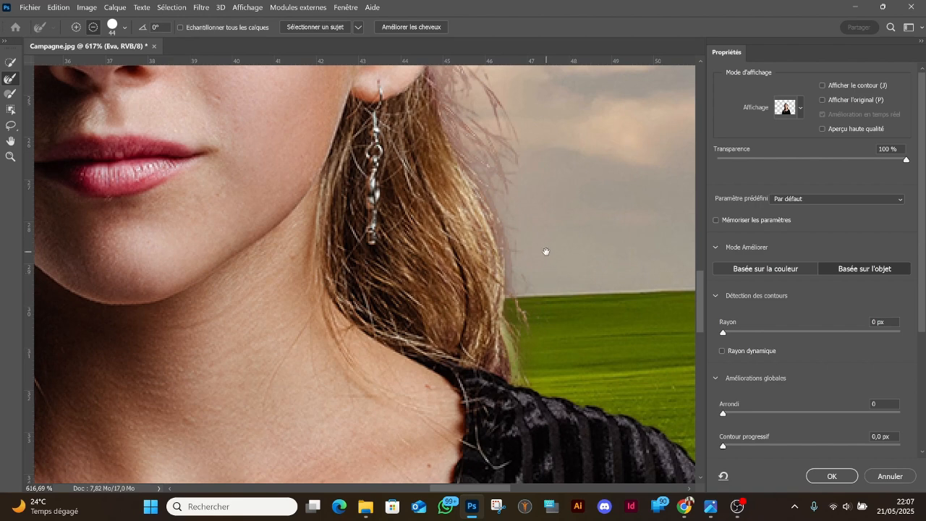
pyautogui.moveTo(546, 242); pyautogui.dragTo(503, 320)
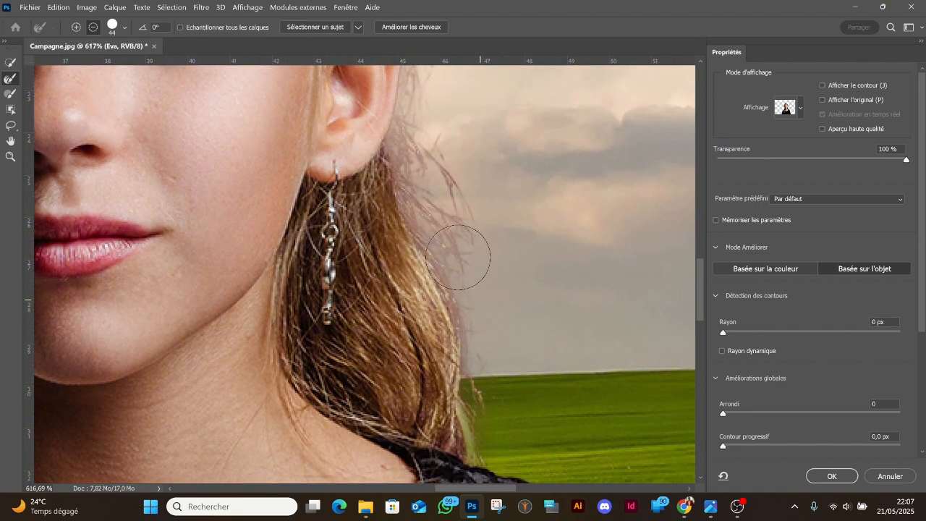
pyautogui.moveTo(465, 266)
pyautogui.mouseDown()
pyautogui.moveTo(437, 181)
pyautogui.moveTo(438, 152)
pyautogui.mouseUp()
pyautogui.scroll(-3, 453, 210)
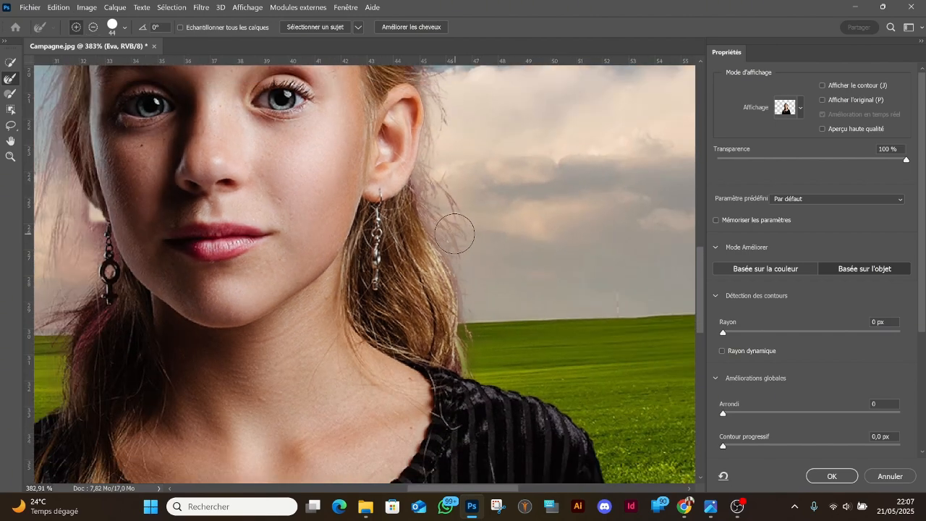
pyautogui.scroll(1, 444, 229)
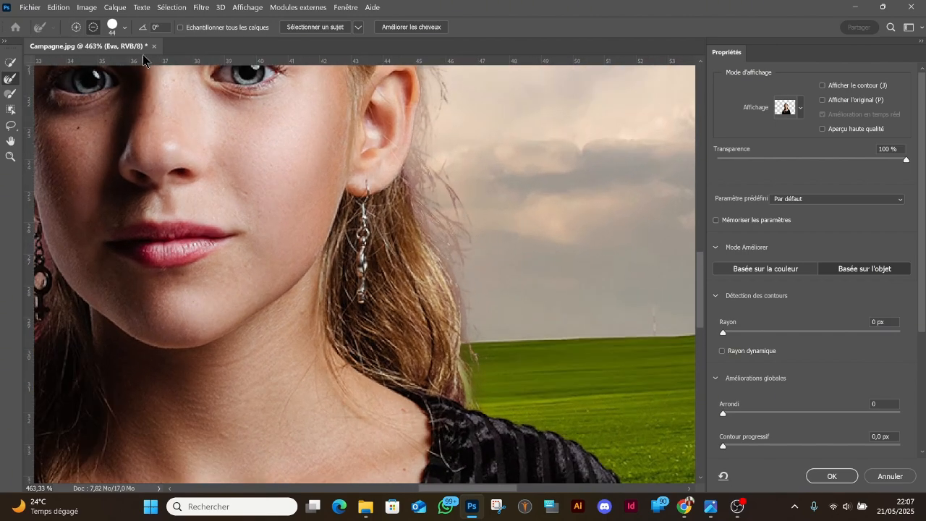
# Step: Put the Refine Edge brush in add mode and check the hair around both earrings and the whole head
pyautogui.click(76, 26)
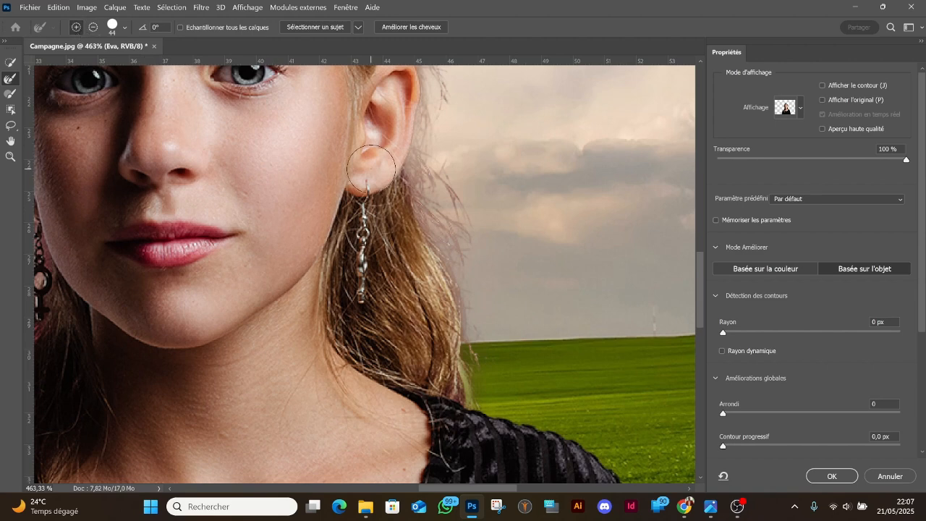
pyautogui.moveTo(445, 190)
pyautogui.mouseDown()
pyautogui.moveTo(467, 274)
pyautogui.moveTo(490, 302)
pyautogui.moveTo(441, 214)
pyautogui.moveTo(443, 161)
pyautogui.moveTo(462, 153)
pyautogui.mouseUp()
pyautogui.scroll(-3, 427, 222)
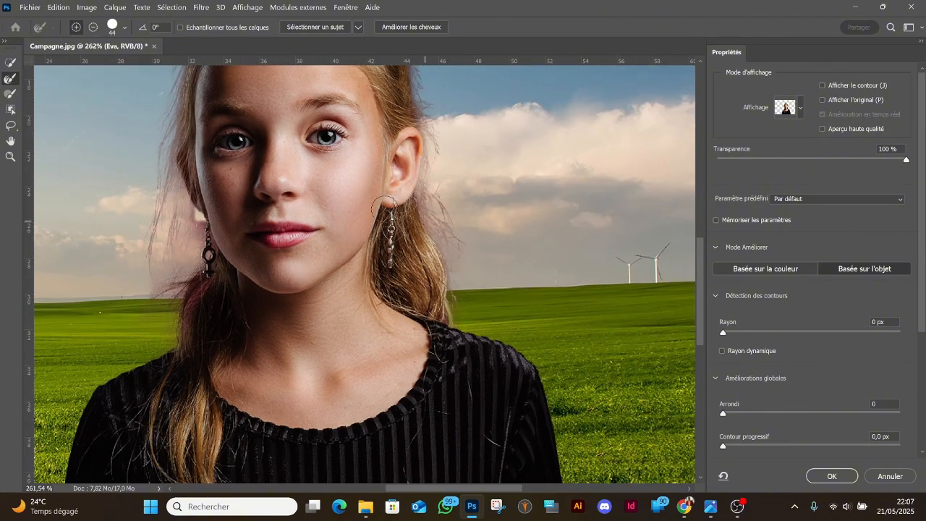
pyautogui.moveTo(359, 202); pyautogui.dragTo(395, 234)
pyautogui.scroll(5, 220, 287)
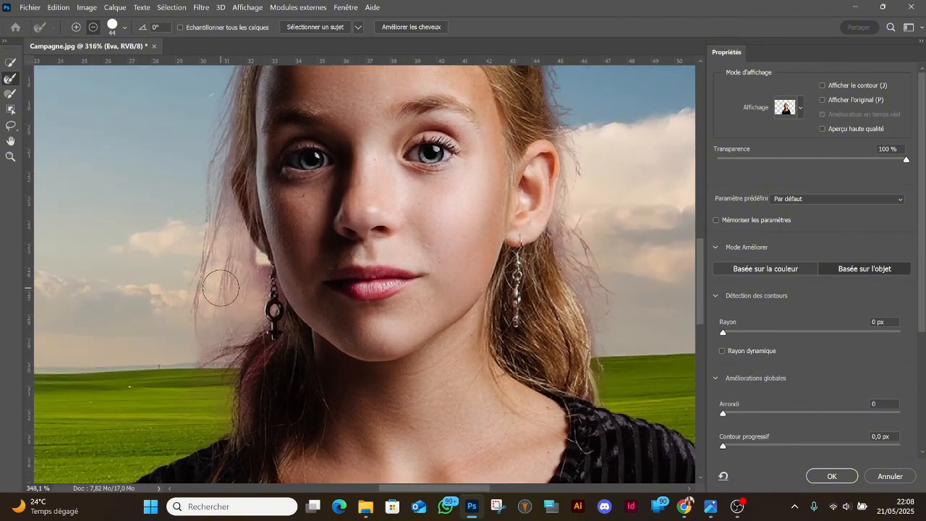
pyautogui.scroll(-3, 220, 287)
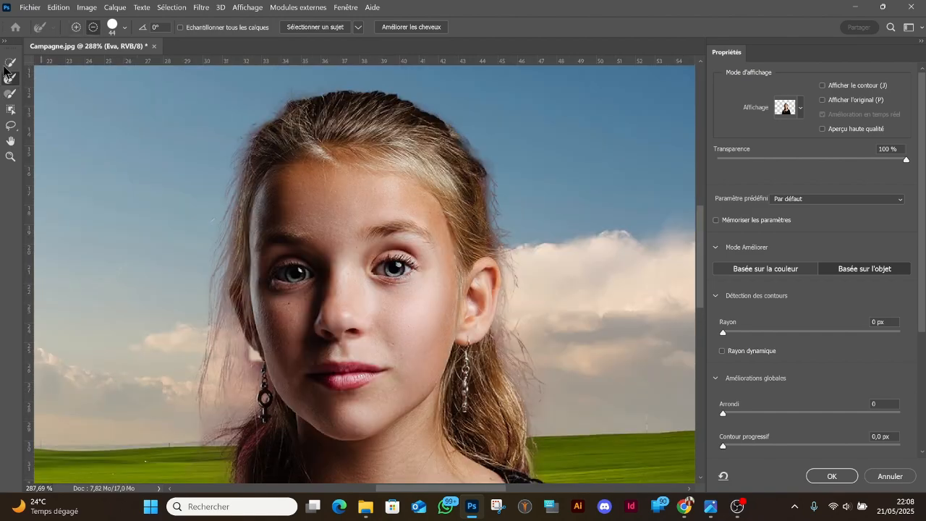
# Step: Run Améliorer les cheveux on the cutout, check the hair, and set the Refine Edge brush back to add mode
pyautogui.click(409, 29)
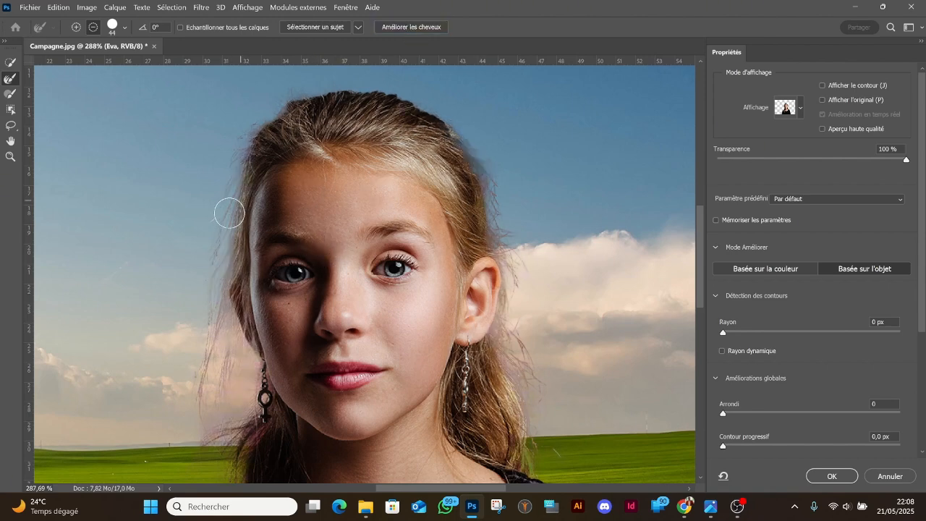
pyautogui.scroll(-5, 198, 224)
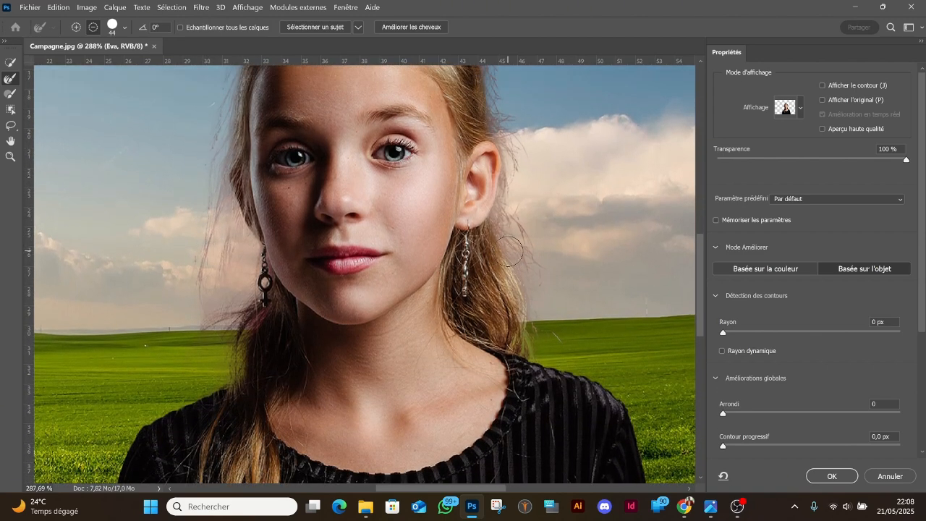
pyautogui.scroll(2, 286, 225)
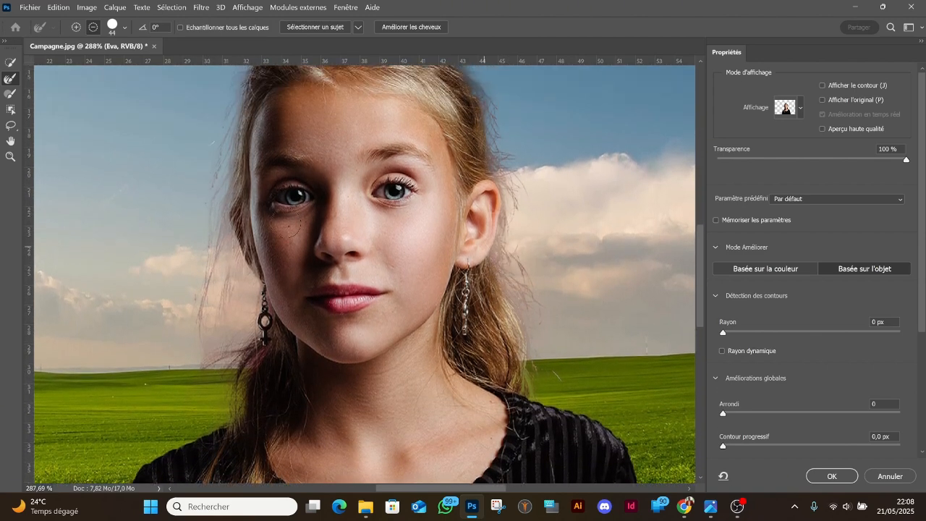
pyautogui.click(77, 28)
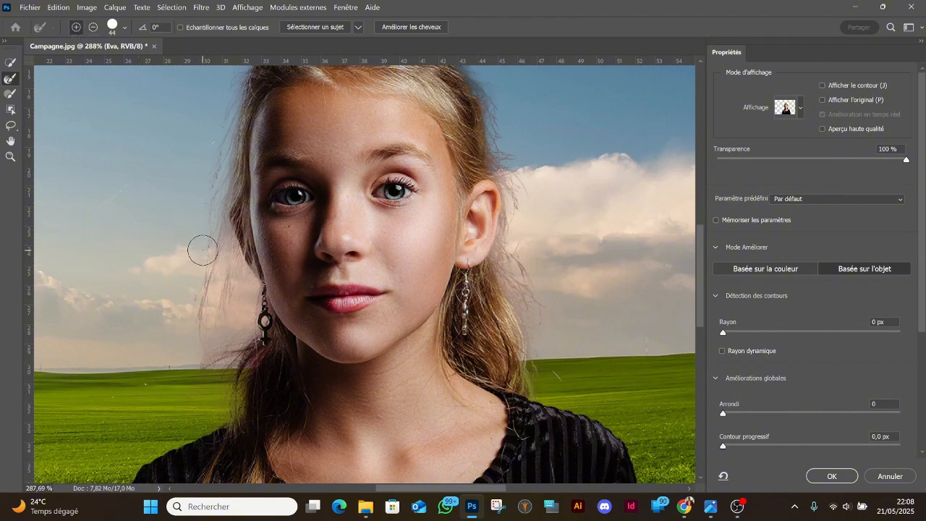
pyautogui.moveTo(547, 290); pyautogui.dragTo(525, 242)
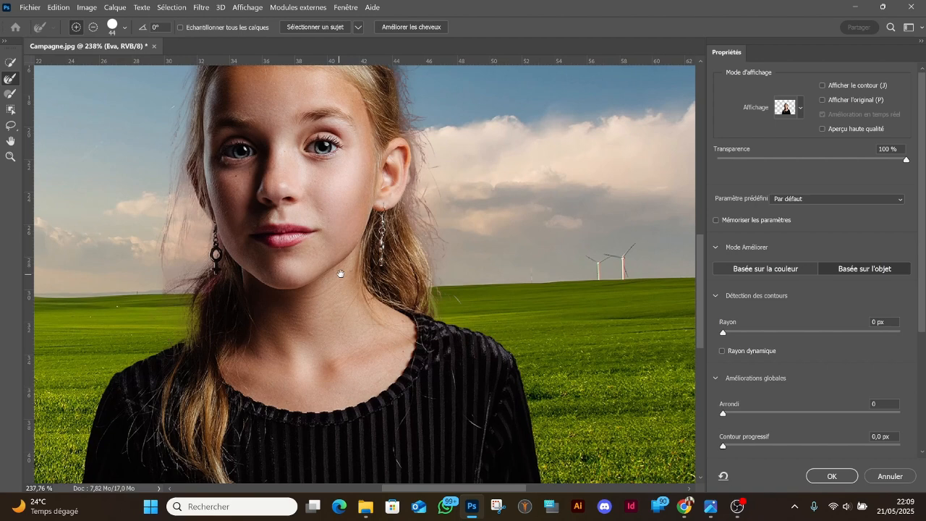
pyautogui.moveTo(341, 271); pyautogui.dragTo(435, 284)
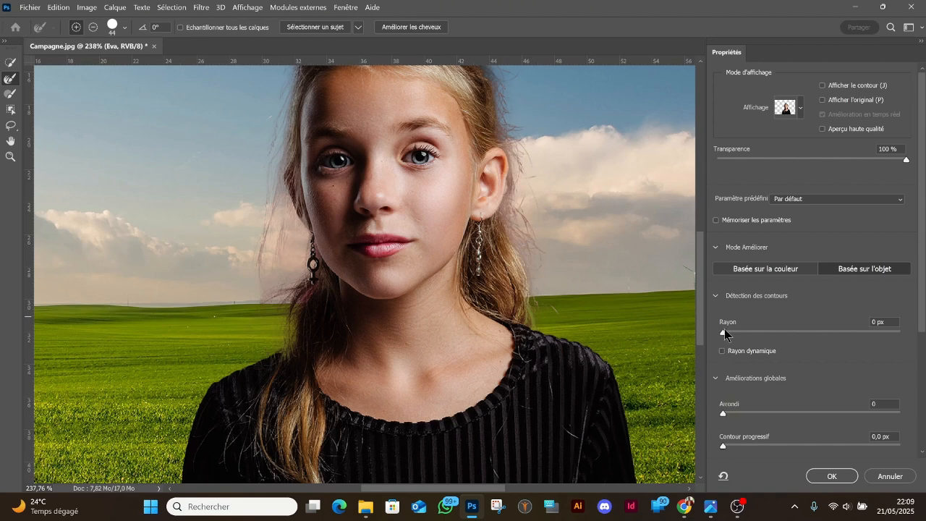
# Step: Try an Arrondi value of 17 on the cutout edges, raise it slightly, and return it to 0
pyautogui.scroll(-3, 755, 389)
pyautogui.scroll(-3, 752, 388)
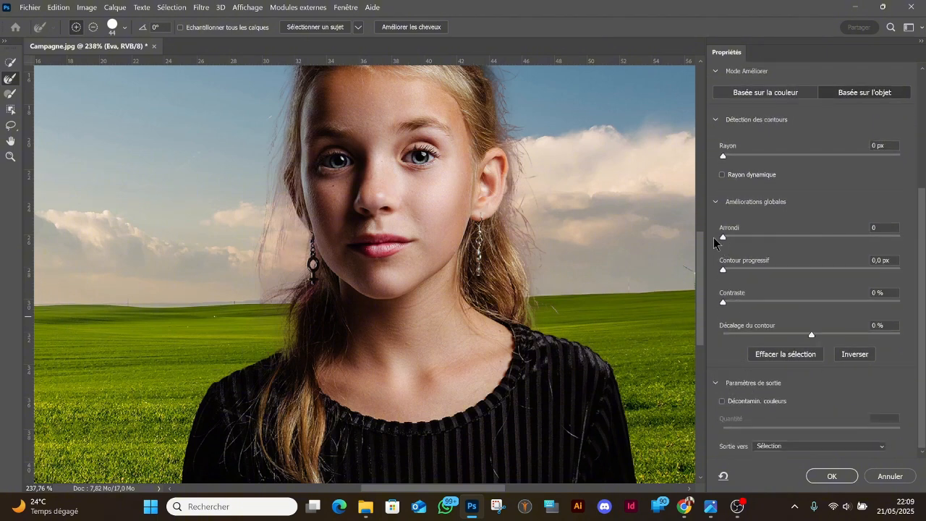
pyautogui.scroll(1, 675, 252)
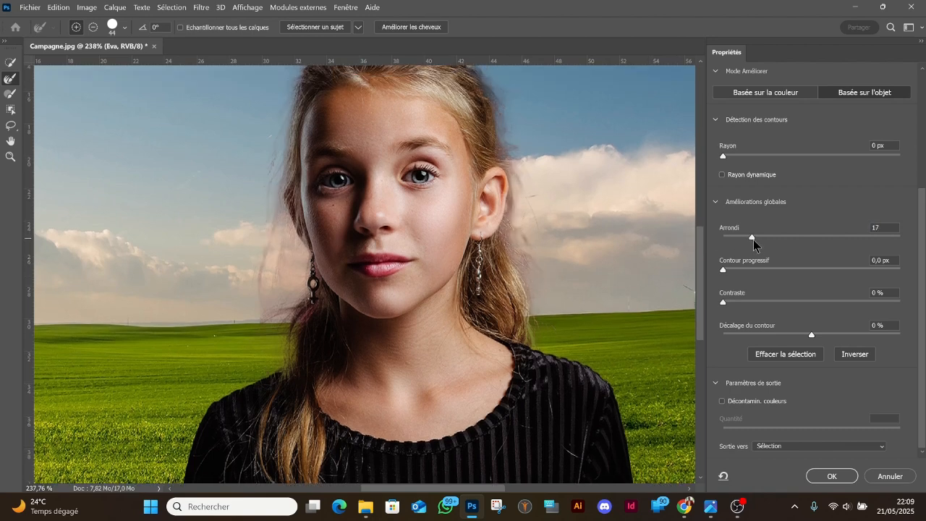
pyautogui.moveTo(753, 240); pyautogui.dragTo(761, 242)
pyautogui.moveTo(760, 241); pyautogui.dragTo(699, 237)
# Step: Try a Contour progressif of 3,8 px, return it to 0,0 px, and set Contraste to 21 %
pyautogui.moveTo(731, 267); pyautogui.dragTo(753, 268)
pyautogui.click(761, 272)
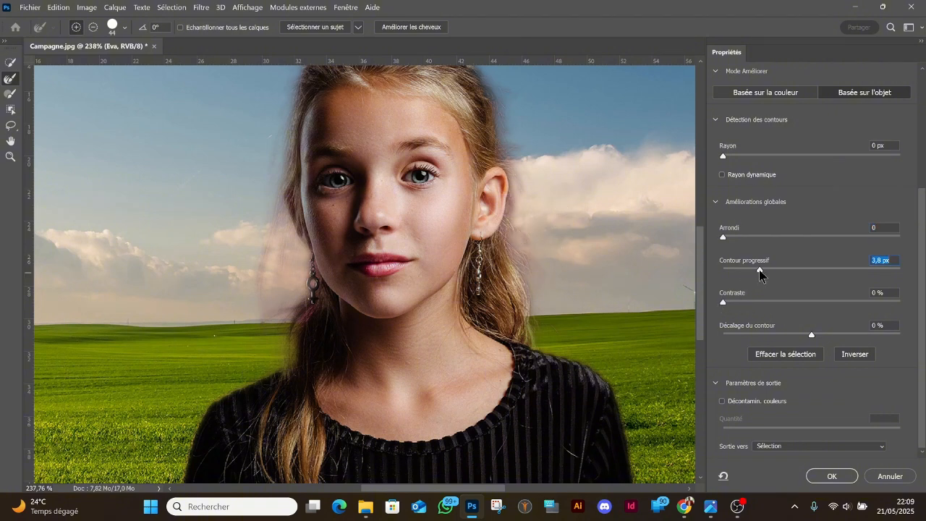
pyautogui.moveTo(760, 273); pyautogui.dragTo(760, 309)
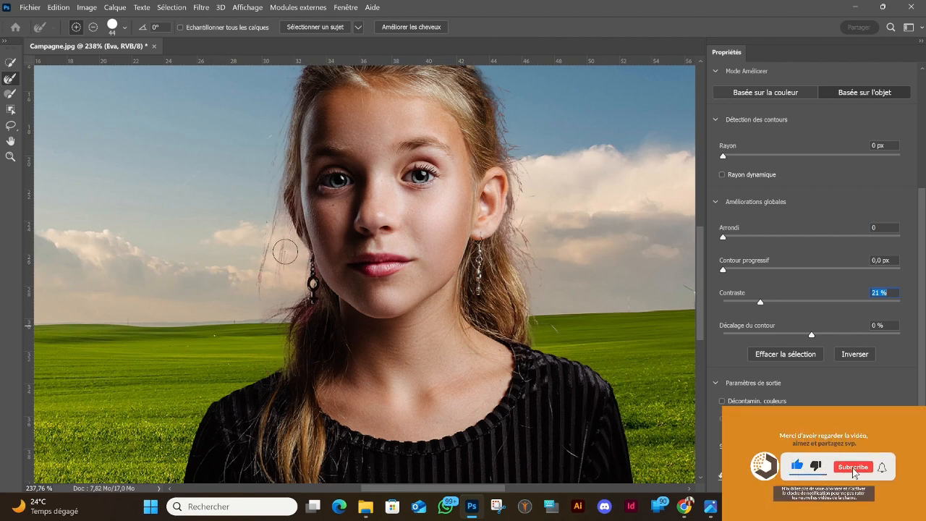
# Step: Compare the colour fringes around the girl's hair with Décontamin. couleurs switched on and off
pyautogui.click(722, 401)
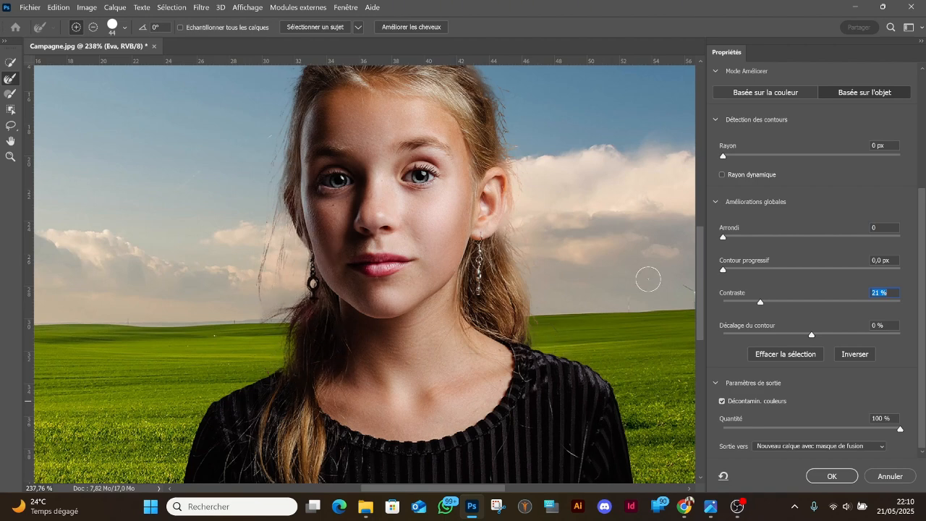
pyautogui.moveTo(699, 273); pyautogui.dragTo(687, 250)
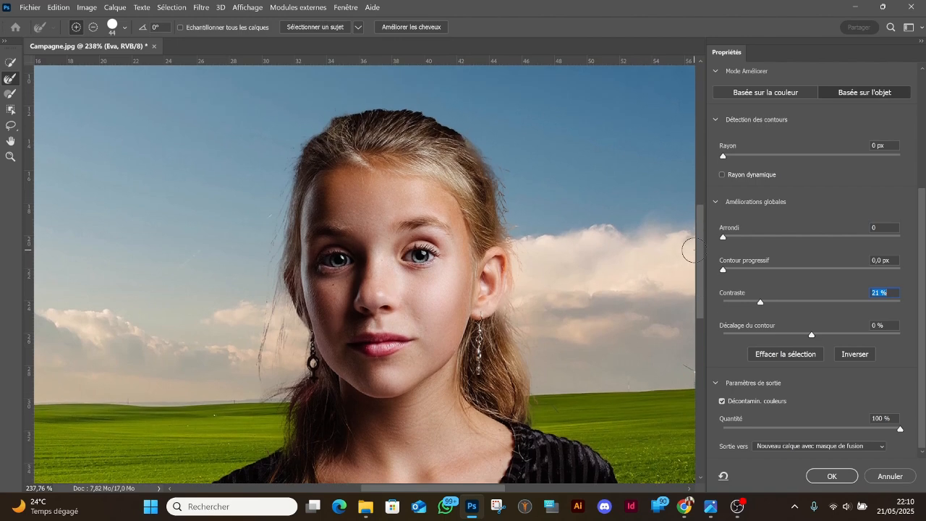
pyautogui.click(722, 402)
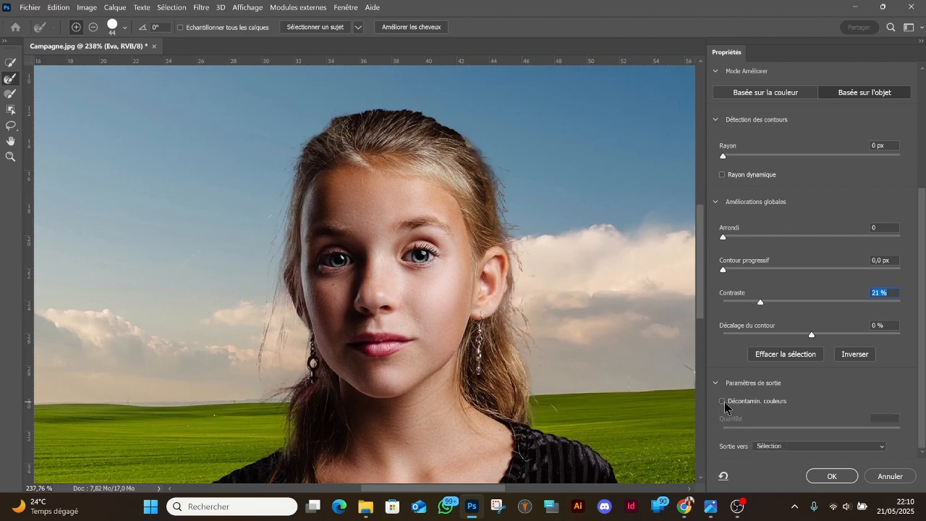
pyautogui.click(723, 403)
pyautogui.click(725, 404)
pyautogui.click(724, 403)
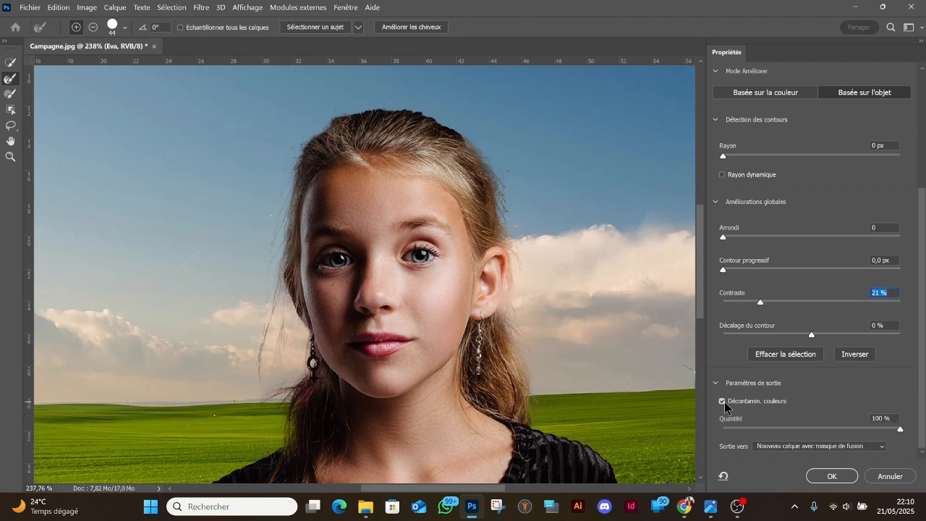
pyautogui.click(724, 403)
pyautogui.click(724, 404)
pyautogui.click(724, 403)
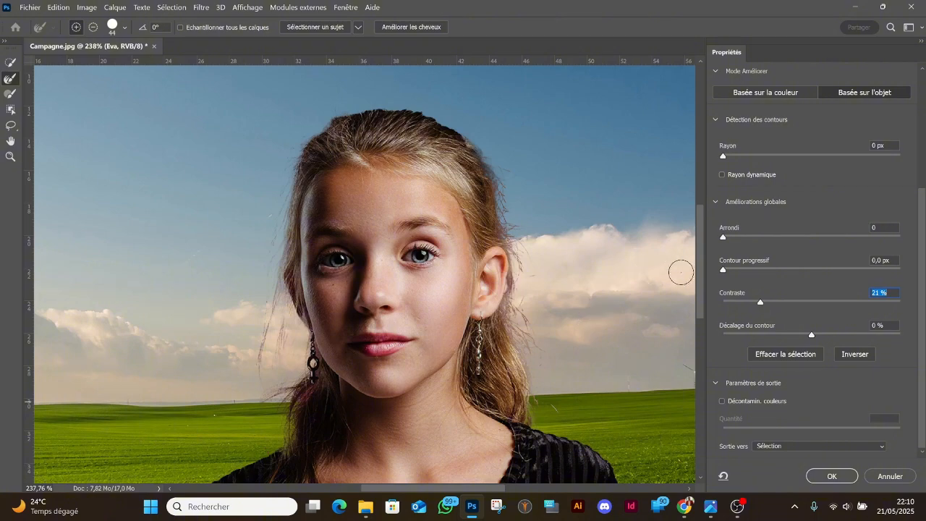
pyautogui.moveTo(700, 271); pyautogui.dragTo(687, 288)
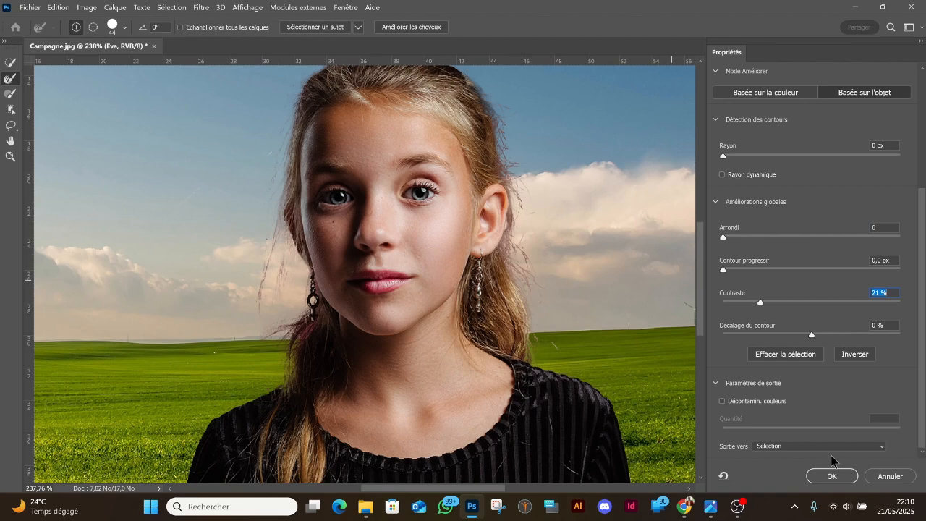
# Step: Review the output destinations and enable Décontamin. couleurs with a Quantité of 100 %
pyautogui.click(828, 449)
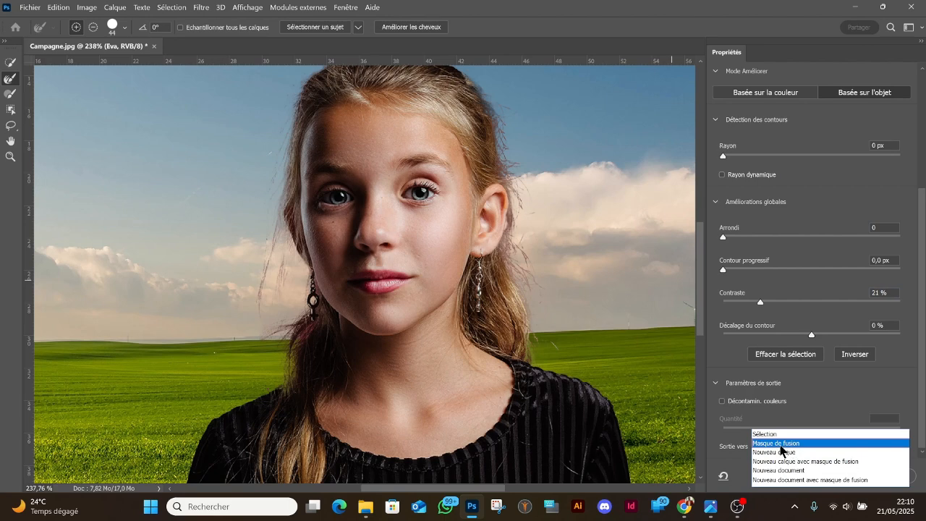
pyautogui.click(722, 402)
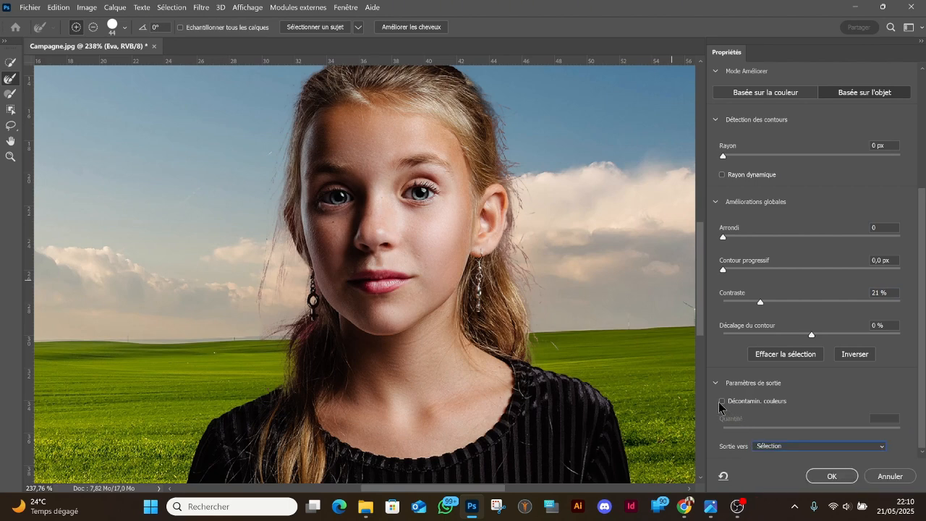
pyautogui.click(722, 402)
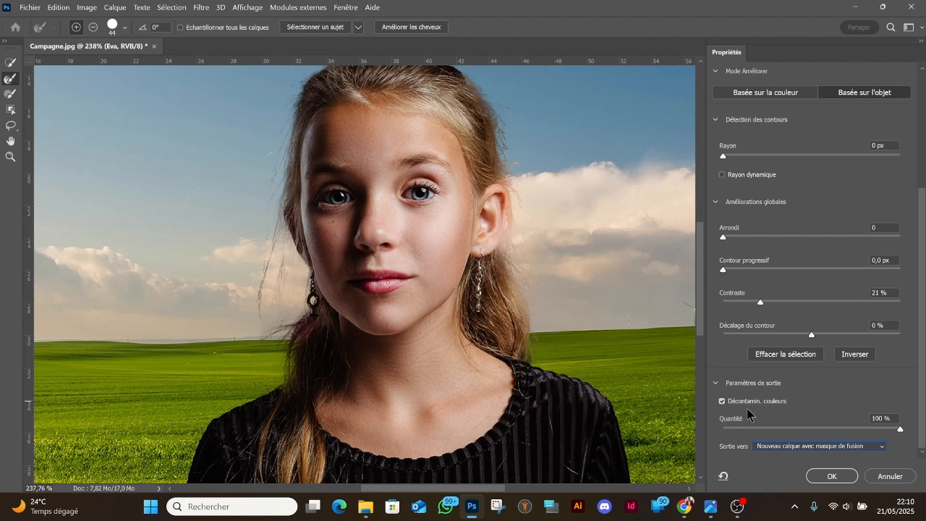
# Step: Output the refined cutout as Nouveau calque avec masque de fusion and apply the Select and Mask edits
pyautogui.click(784, 447)
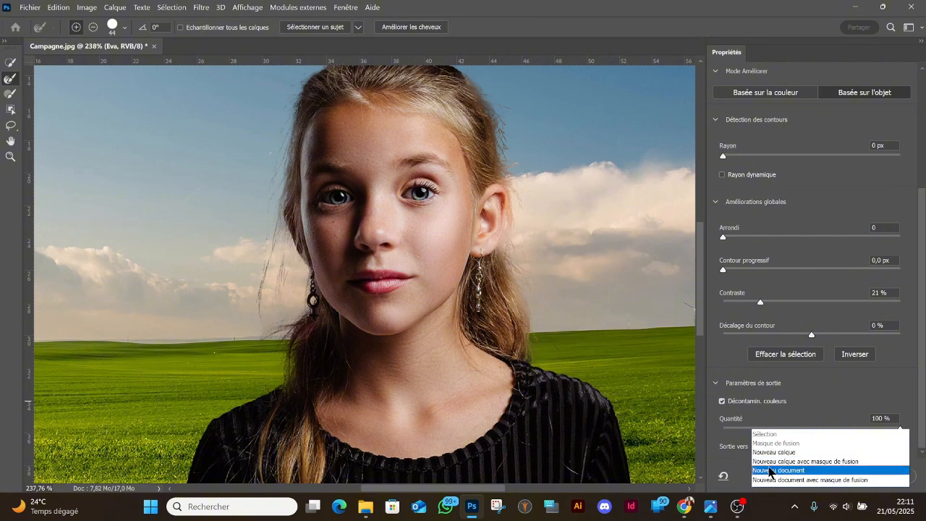
pyautogui.click(816, 463)
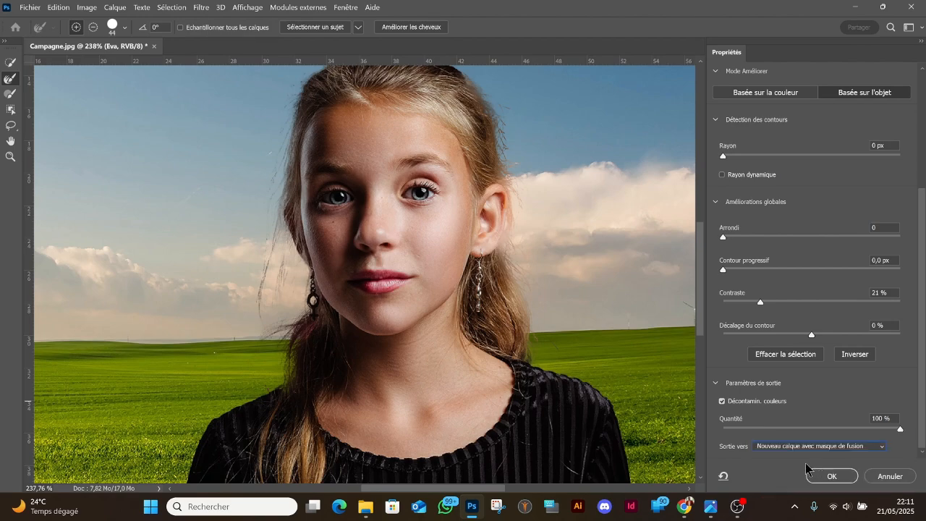
pyautogui.click(839, 479)
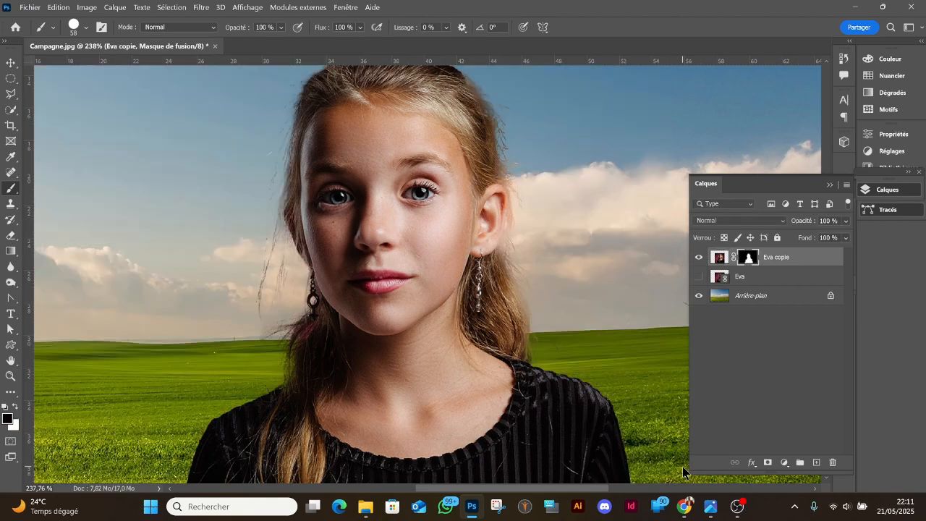
pyautogui.scroll(-3, 558, 374)
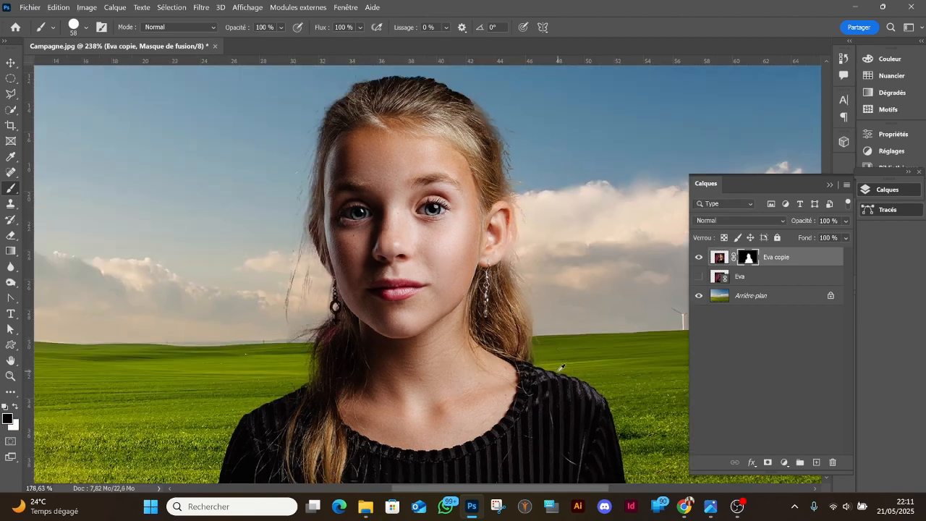
# Step: Examine the girl's finished cutout against the Campagne.jpg landscape, from her hair down to her black sweater
pyautogui.scroll(-5, 560, 370)
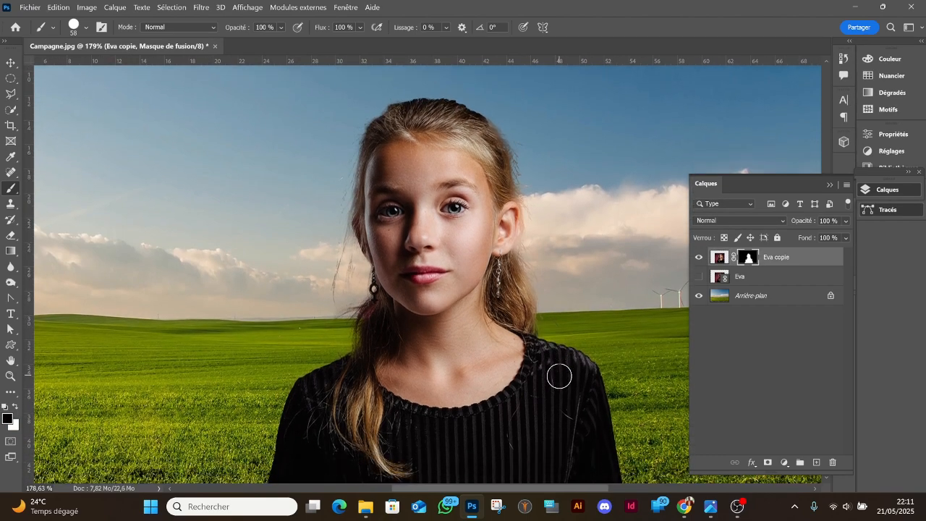
pyautogui.scroll(5, 563, 384)
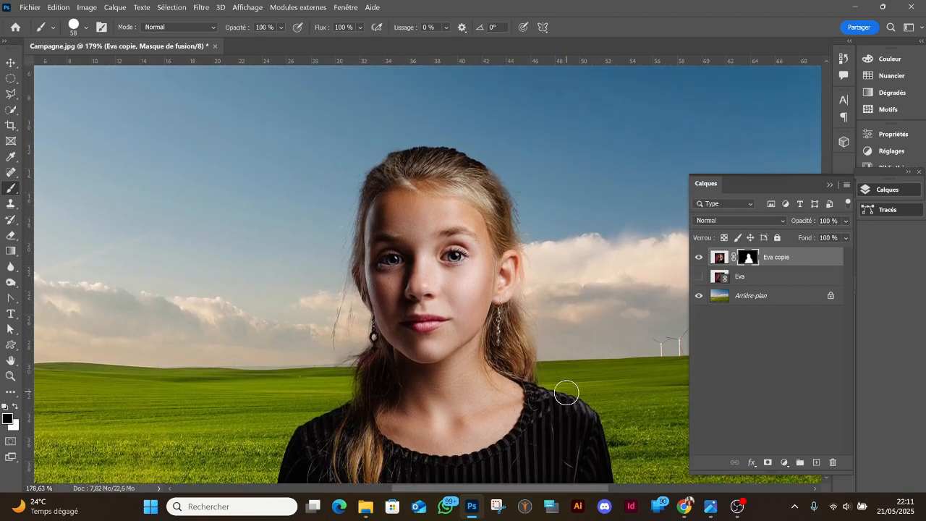
pyautogui.scroll(-6, 566, 394)
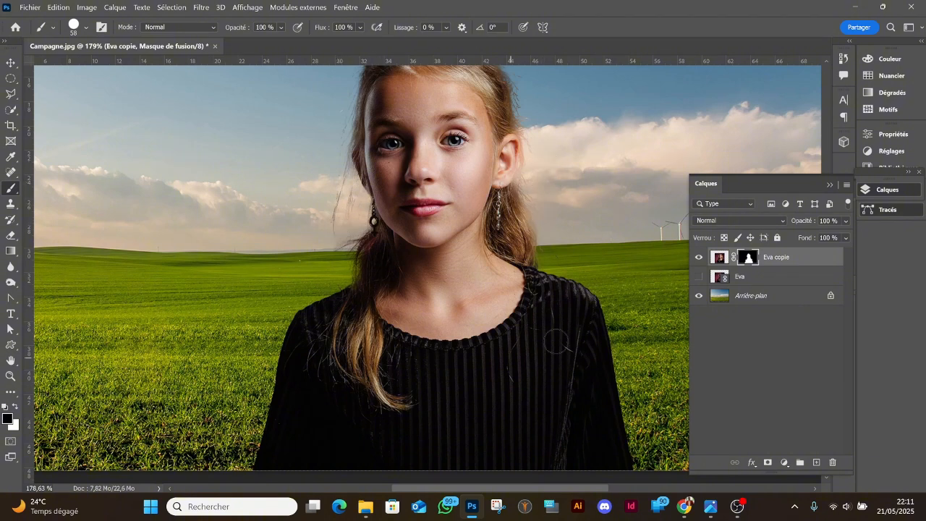
pyautogui.scroll(6, 562, 358)
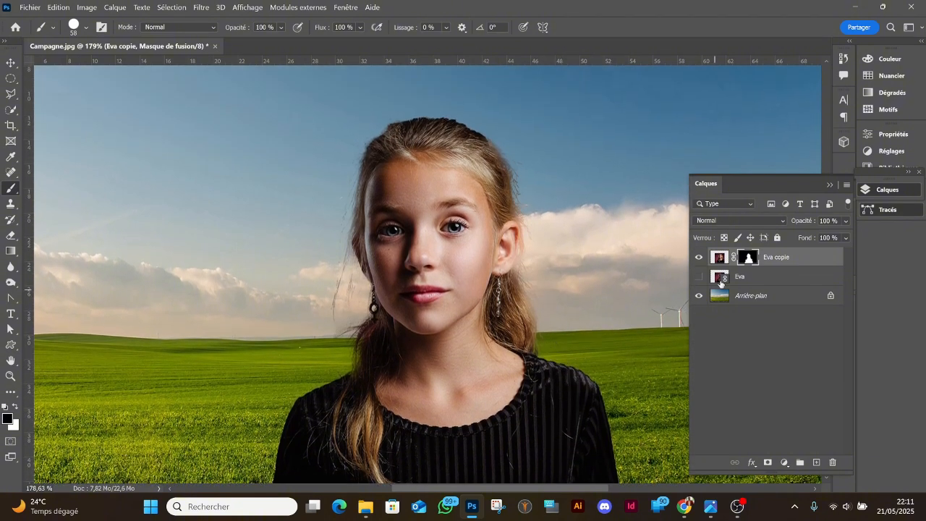
pyautogui.scroll(-3, 531, 345)
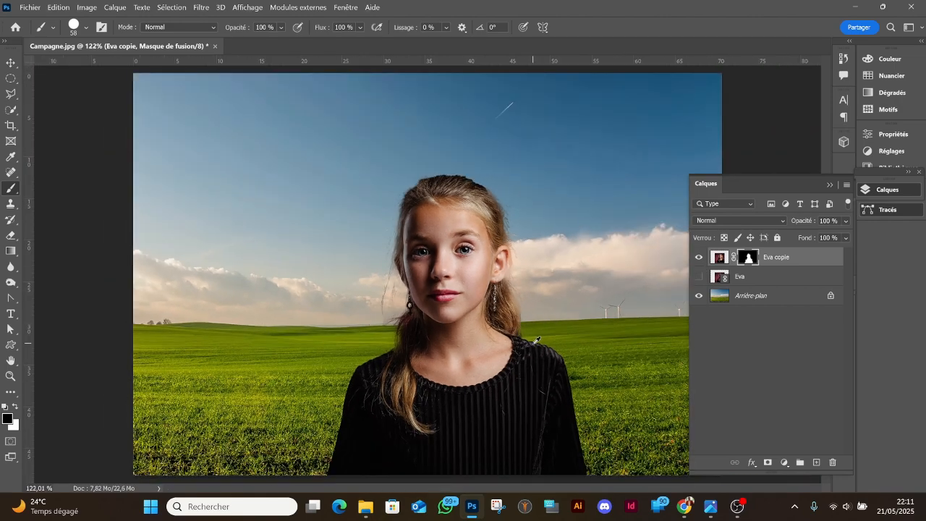
pyautogui.scroll(2, 539, 345)
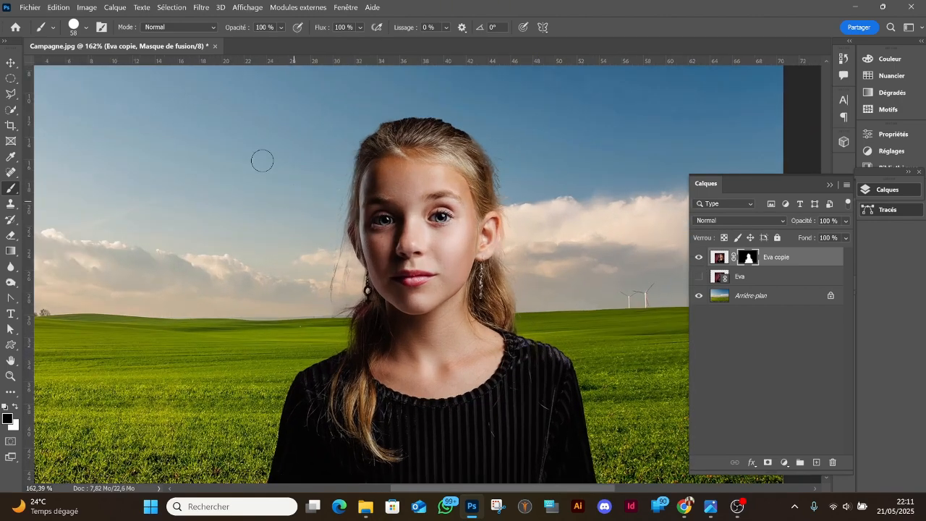
# Step: Keep Campagne.jpg open and delete the Eva copie and Eva layers, leaving only the Arrière-plan landscape
pyautogui.click(215, 46)
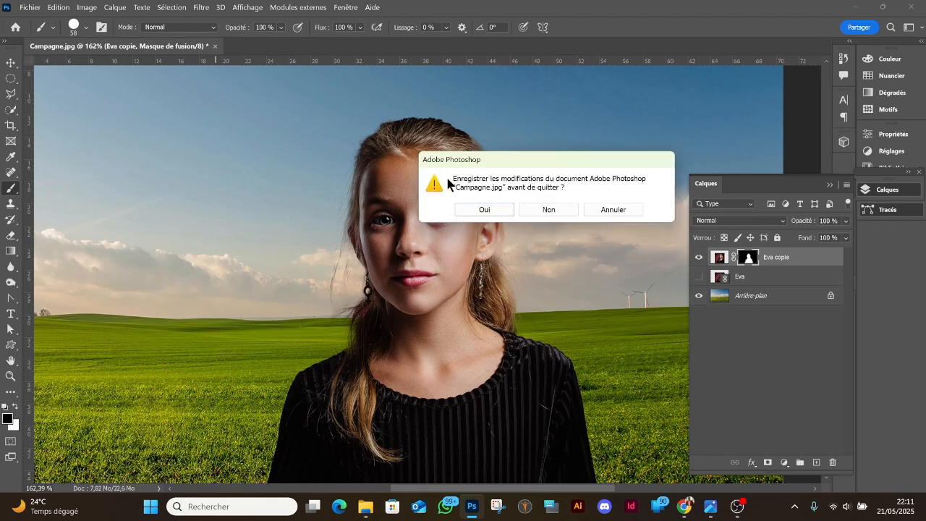
pyautogui.click(614, 210)
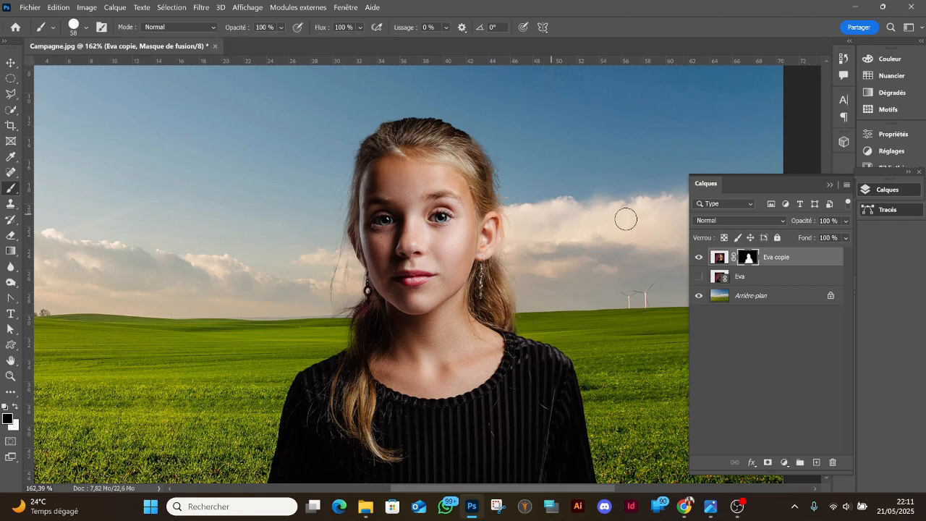
pyautogui.keyDown('shift'); pyautogui.click(763, 280); pyautogui.keyUp('shift')
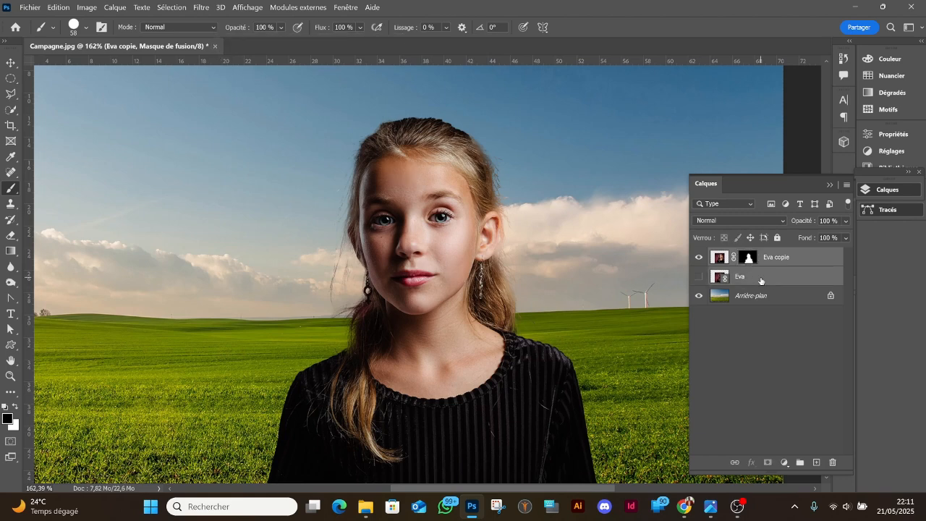
pyautogui.press('Delete')
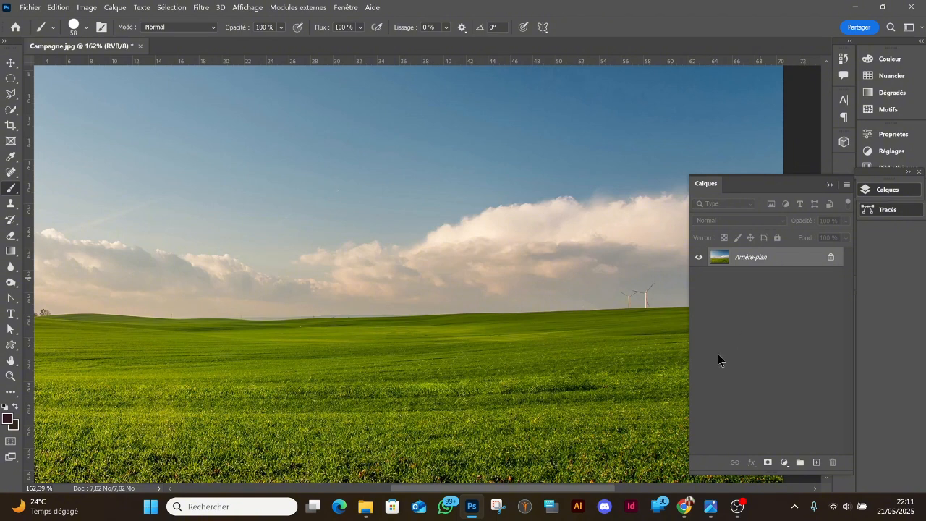
# Step: Place Chaton.jpg as a linked image over the landscape and validate its placement at the proposed size
pyautogui.click(30, 9)
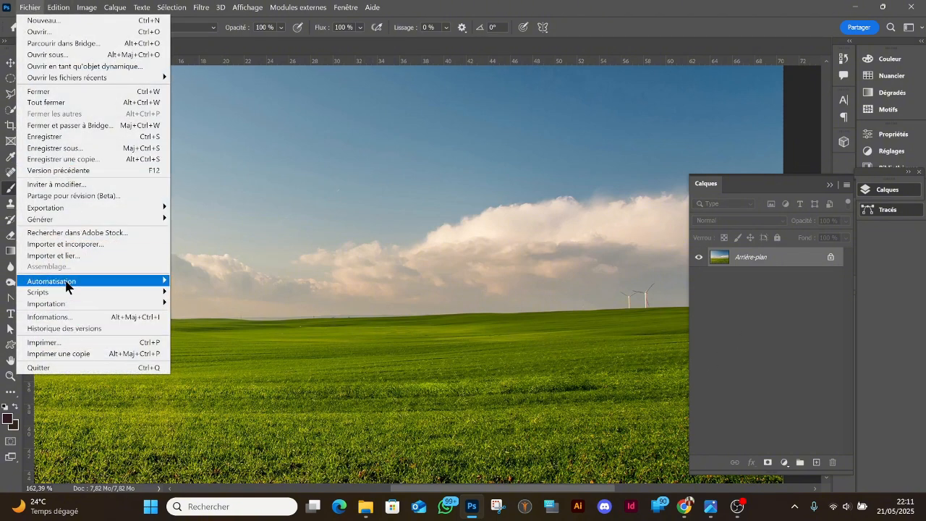
pyautogui.click(69, 258)
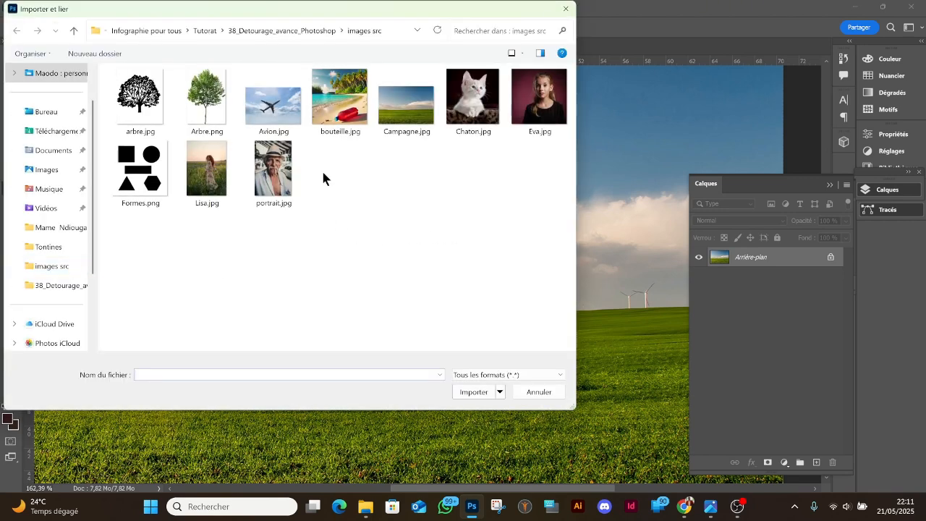
pyautogui.click(474, 101)
pyautogui.moveTo(482, 397); pyautogui.dragTo(484, 253)
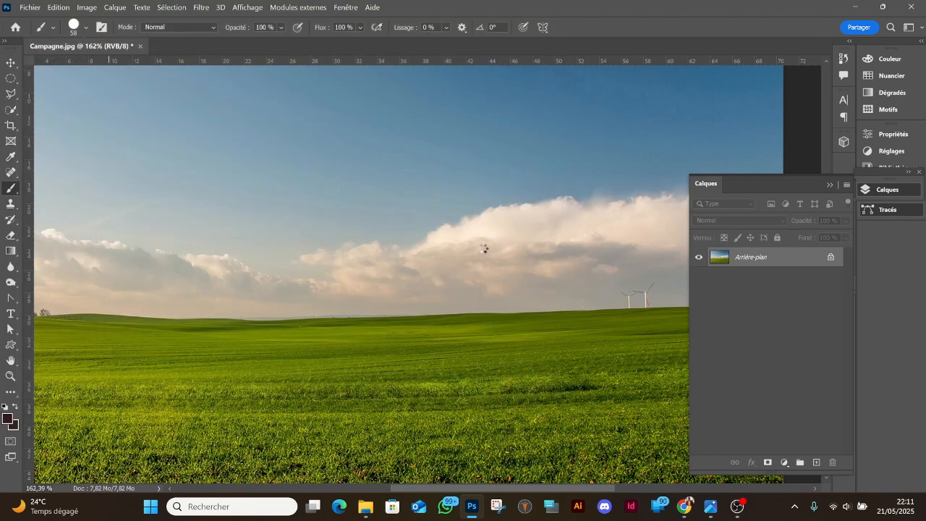
pyautogui.hotkey('ctrl', '0')
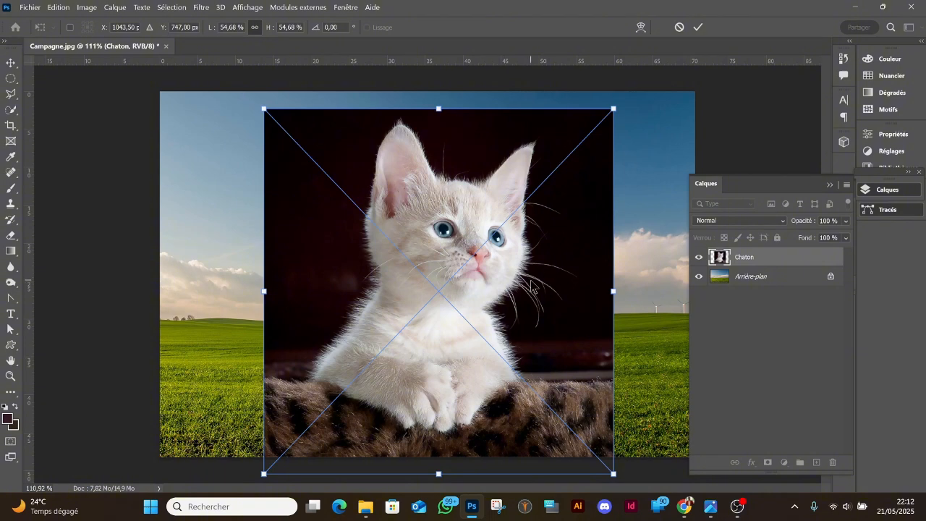
pyautogui.click(699, 26)
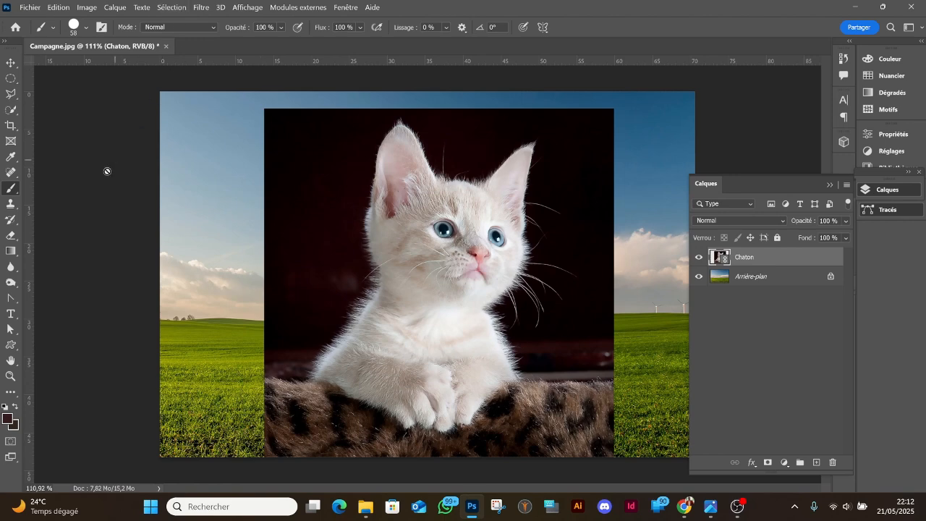
# Step: Select the kitten automatically with the Sujet command and display the selection in Quick Mask mode
pyautogui.click(172, 9)
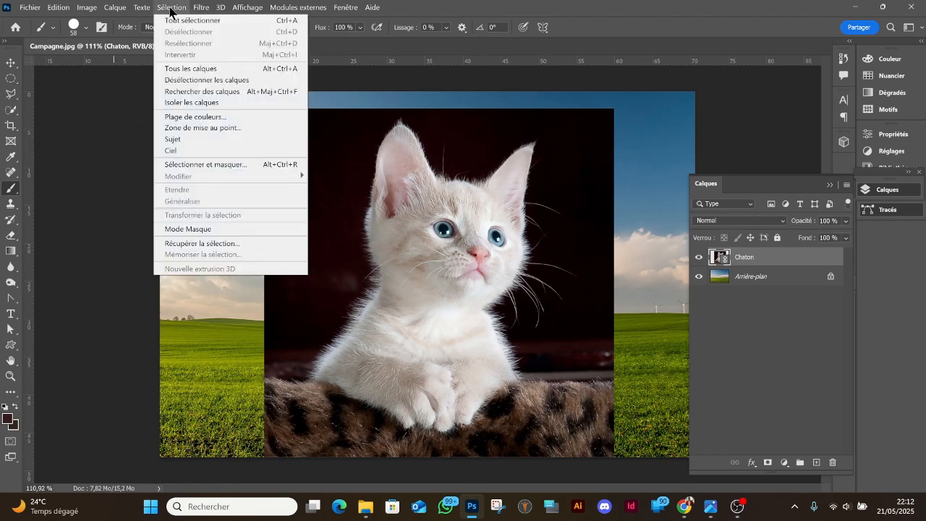
pyautogui.click(193, 139)
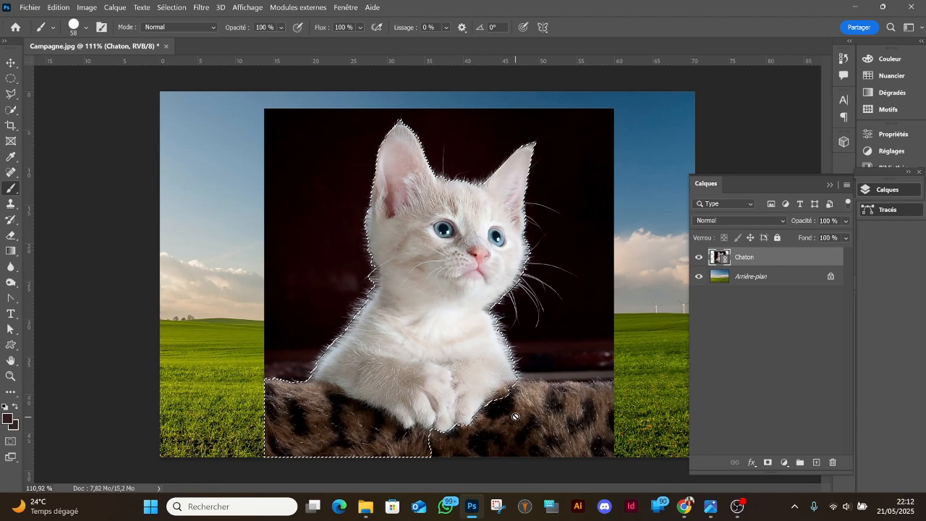
pyautogui.click(11, 441)
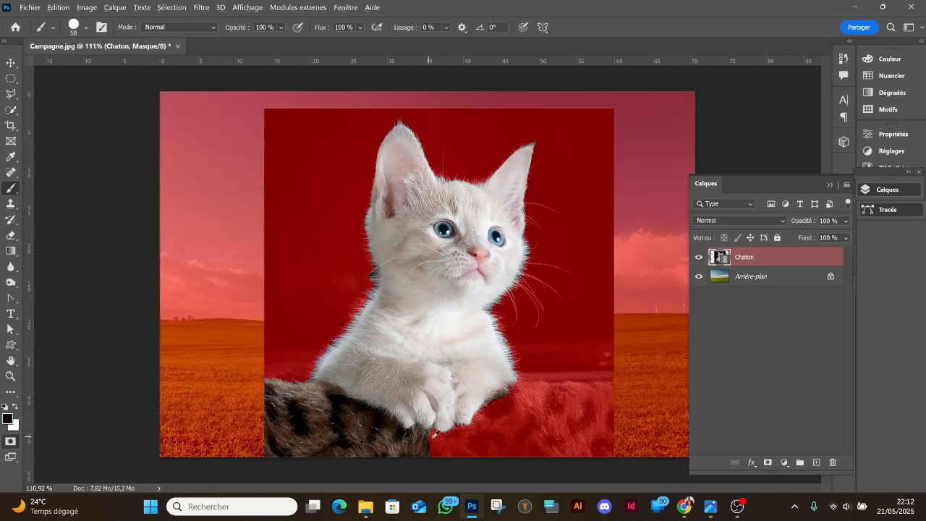
# Step: Add the missing right half of the leopard fur blanket to the quick mask selection with a white 101 px brush
pyautogui.scroll(3, 437, 435)
pyautogui.moveTo(484, 419); pyautogui.dragTo(416, 350)
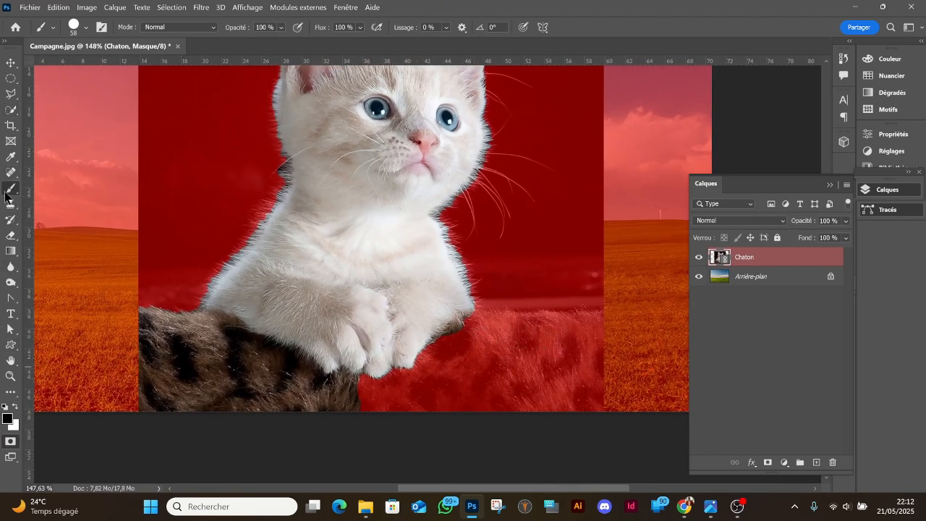
pyautogui.click(9, 418)
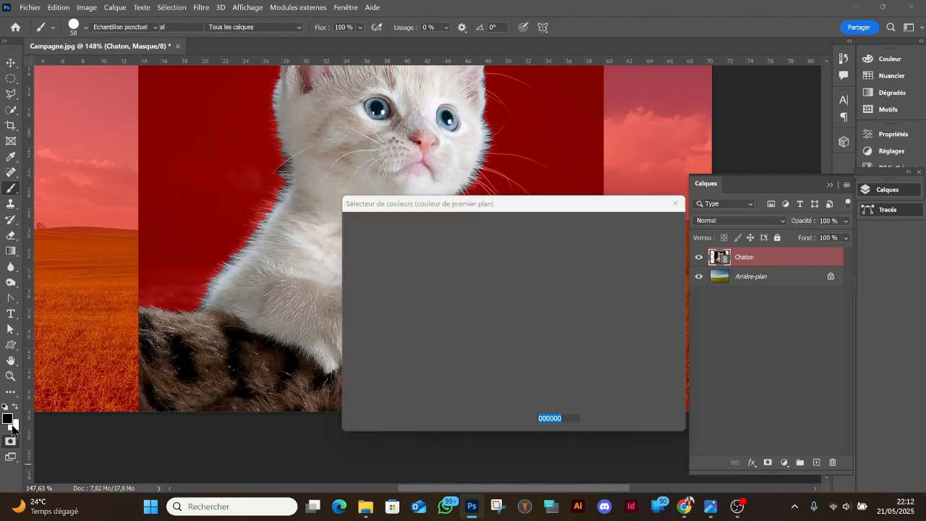
pyautogui.click(612, 247)
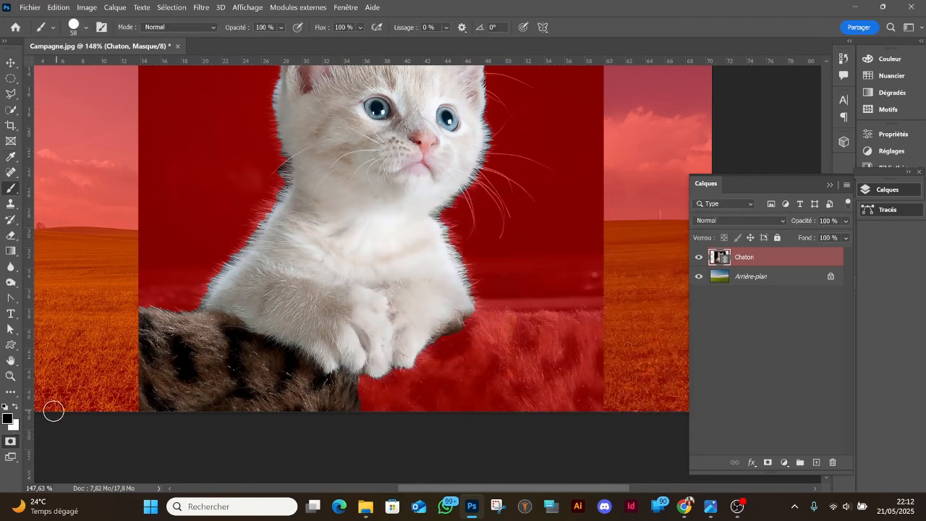
pyautogui.press('x')
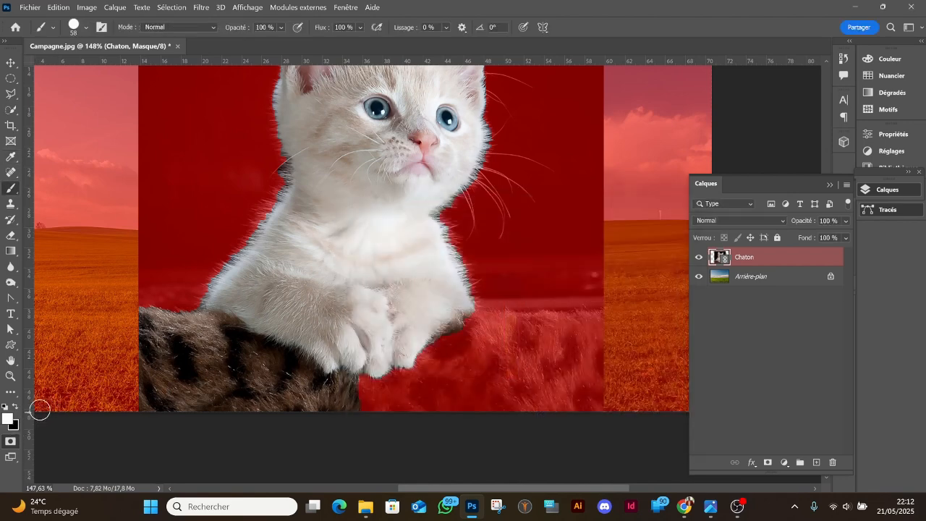
pyautogui.rightClick(225, 333)
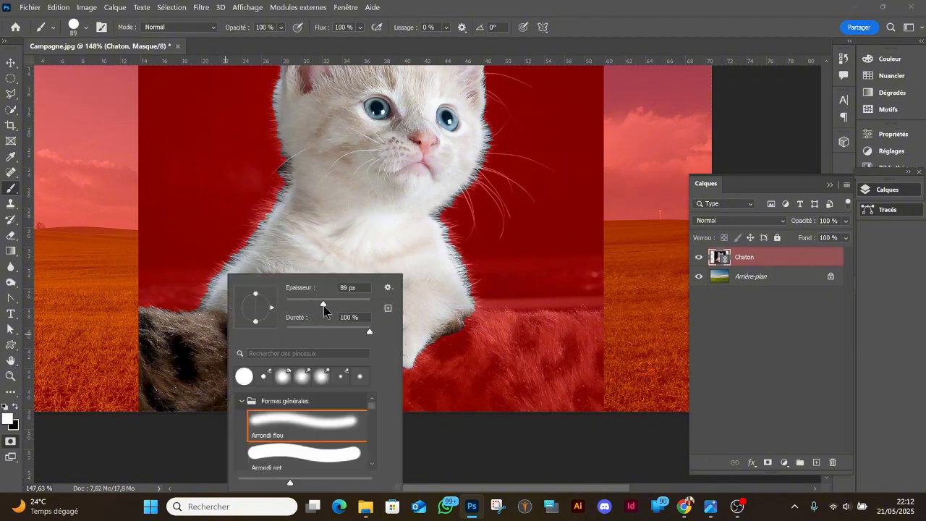
pyautogui.press('Return')
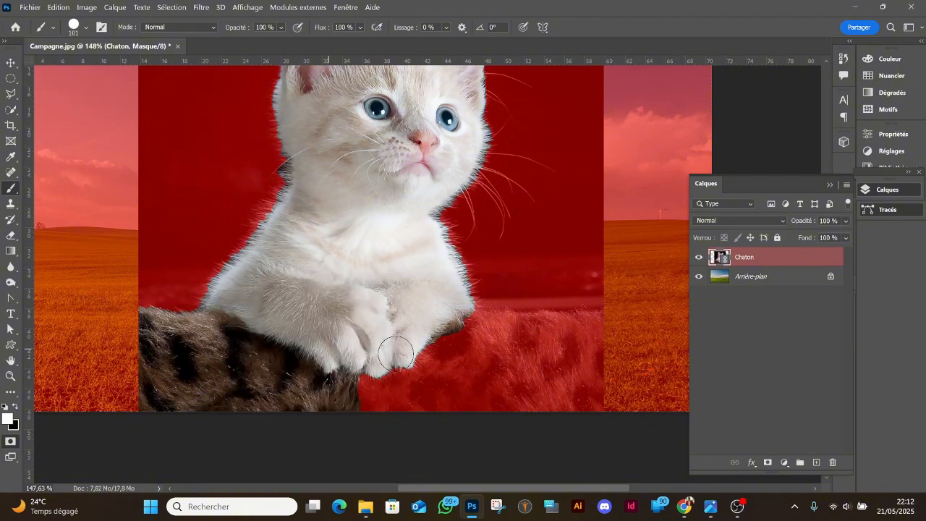
pyautogui.moveTo(411, 356); pyautogui.dragTo(554, 362)
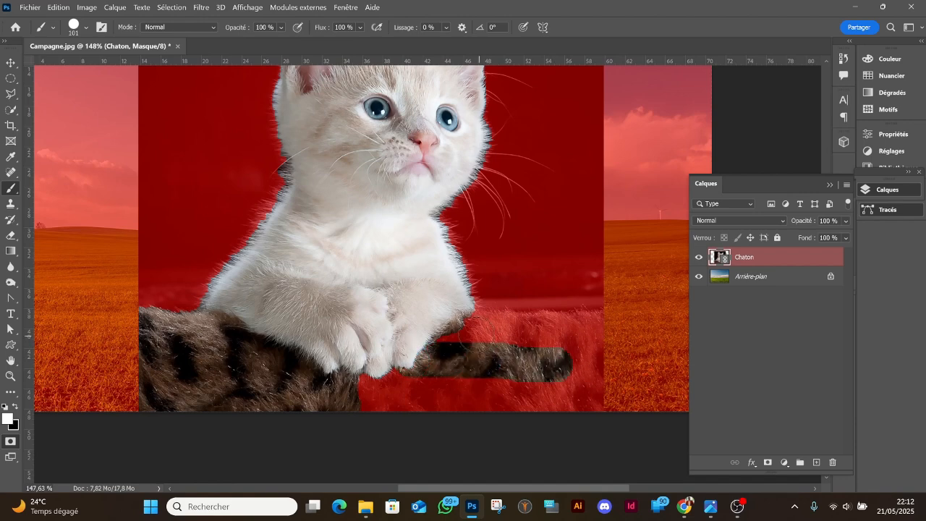
pyautogui.moveTo(443, 327)
pyautogui.mouseDown()
pyautogui.moveTo(594, 327)
pyautogui.moveTo(589, 409)
pyautogui.moveTo(583, 367)
pyautogui.moveTo(545, 393)
pyautogui.moveTo(385, 392)
pyautogui.moveTo(396, 374)
pyautogui.moveTo(441, 357)
pyautogui.moveTo(427, 356)
pyautogui.moveTo(388, 388)
pyautogui.moveTo(421, 414)
pyautogui.moveTo(569, 406)
pyautogui.moveTo(579, 361)
pyautogui.mouseUp()
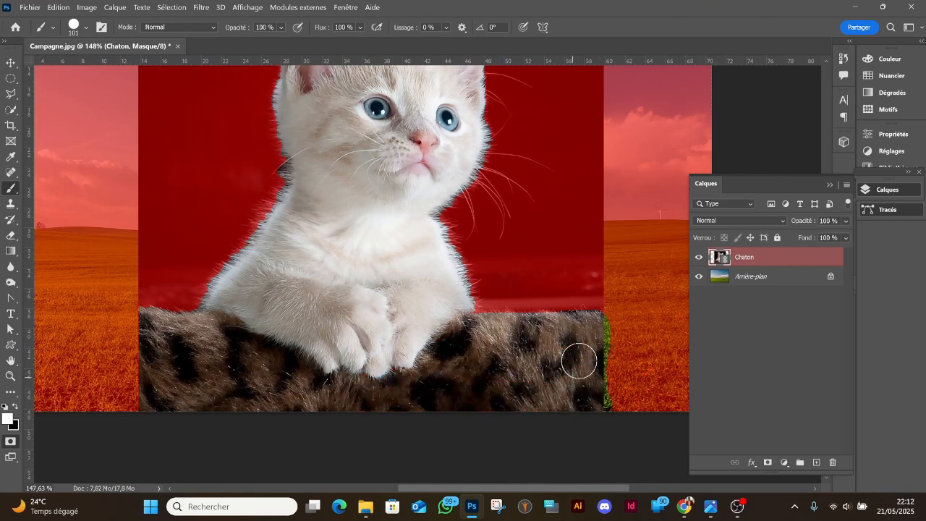
# Step: Extend the selection just past the blanket's upper fur edge and along the fine fur on the right side of the kitten's body
pyautogui.scroll(5, 579, 360)
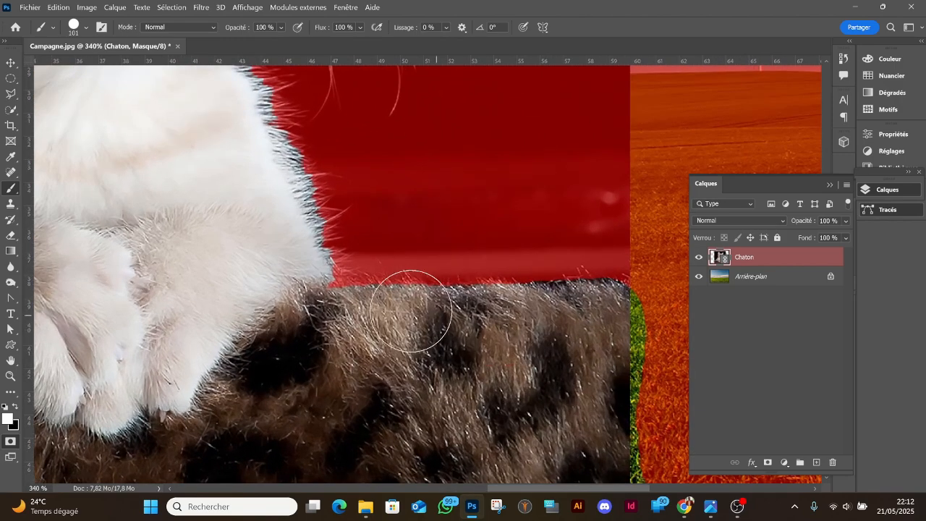
pyautogui.click(413, 308)
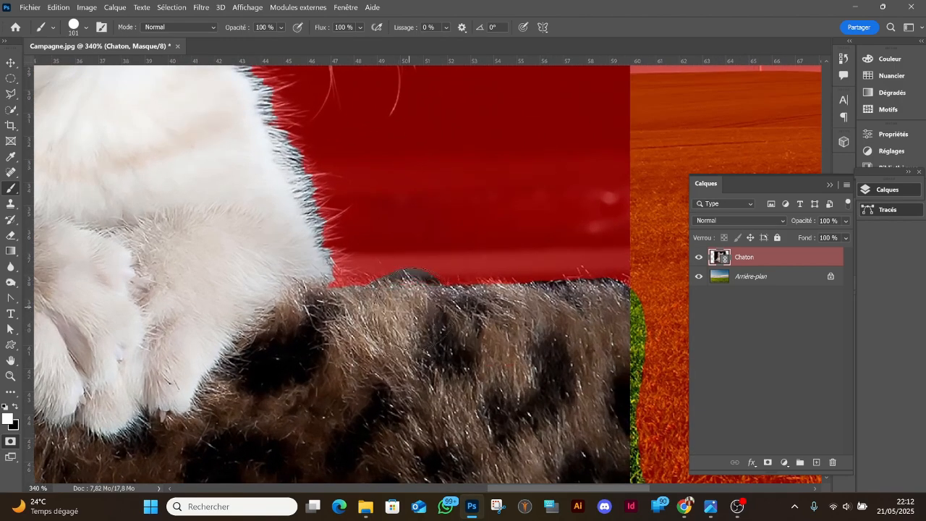
pyautogui.moveTo(414, 310); pyautogui.dragTo(557, 310)
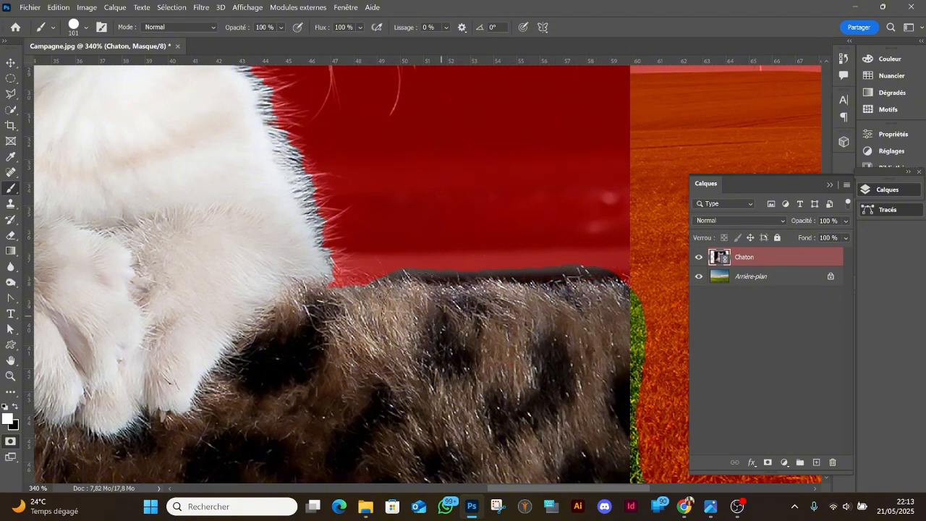
pyautogui.moveTo(314, 320)
pyautogui.mouseDown()
pyautogui.moveTo(357, 367)
pyautogui.moveTo(389, 359)
pyautogui.moveTo(388, 296)
pyautogui.moveTo(342, 217)
pyautogui.moveTo(337, 203)
pyautogui.moveTo(348, 192)
pyautogui.moveTo(307, 364)
pyautogui.moveTo(297, 305)
pyautogui.moveTo(307, 262)
pyautogui.moveTo(341, 217)
pyautogui.moveTo(408, 225)
pyautogui.mouseUp()
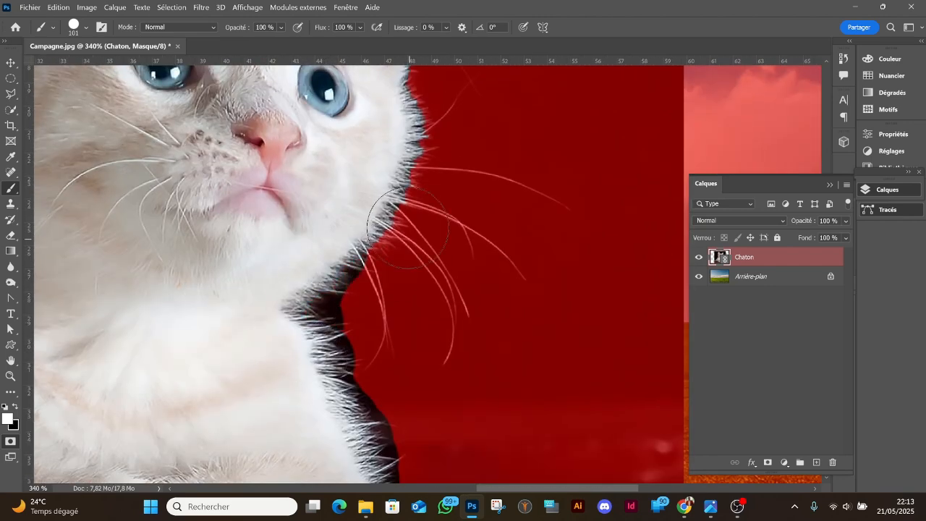
# Step: Set the brush to 21 px and add the long whiskers on the right side of the kitten's muzzle to the mask selection
pyautogui.rightClick(417, 241)
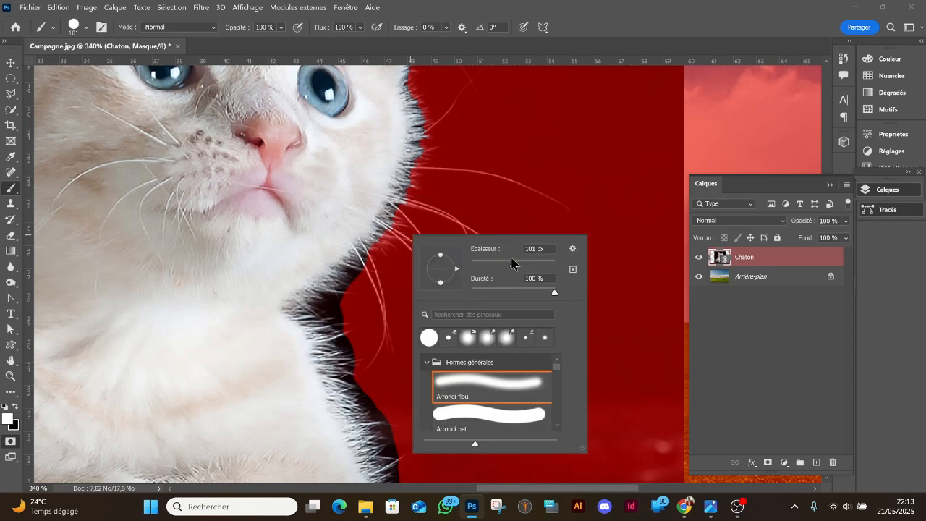
pyautogui.moveTo(512, 263); pyautogui.dragTo(487, 262)
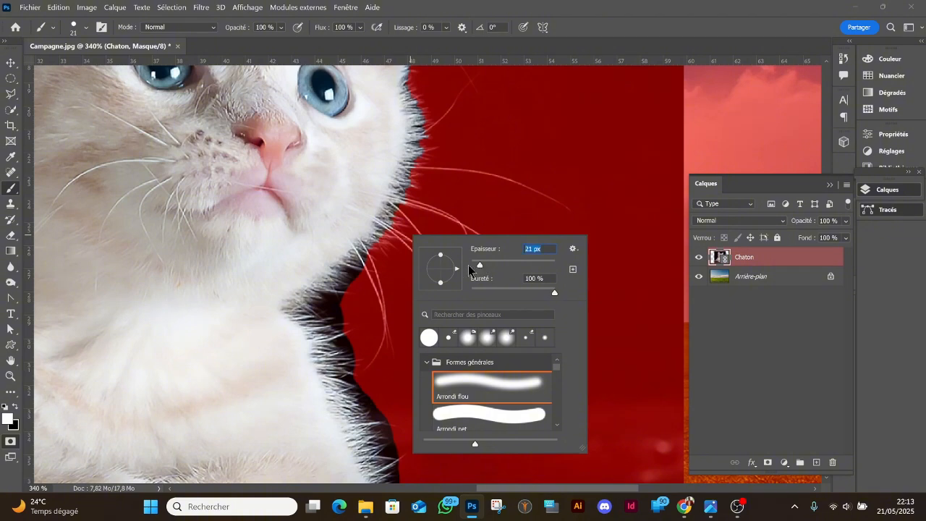
pyautogui.click(411, 215)
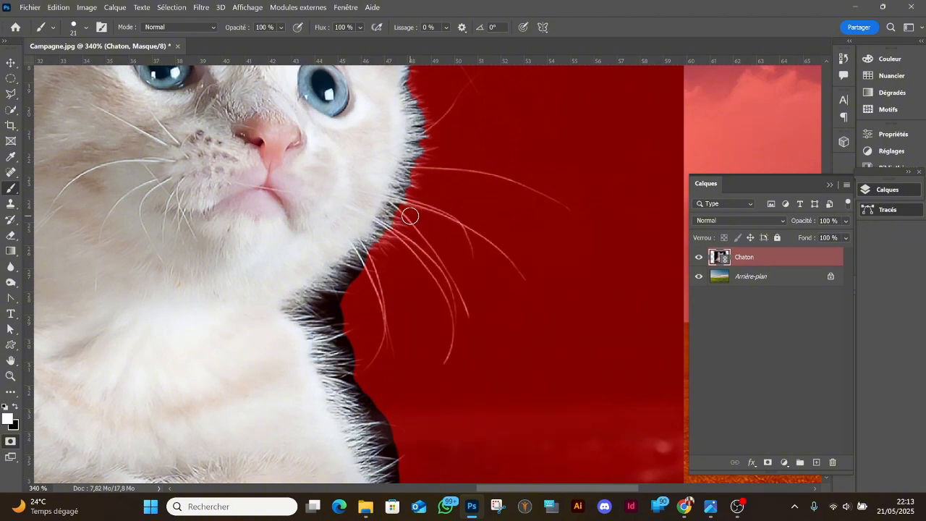
pyautogui.moveTo(385, 223)
pyautogui.mouseDown()
pyautogui.moveTo(443, 304)
pyautogui.moveTo(453, 347)
pyautogui.moveTo(444, 367)
pyautogui.mouseUp()
pyautogui.moveTo(365, 250)
pyautogui.mouseDown()
pyautogui.moveTo(382, 319)
pyautogui.moveTo(373, 364)
pyautogui.moveTo(397, 343)
pyautogui.moveTo(386, 319)
pyautogui.mouseUp()
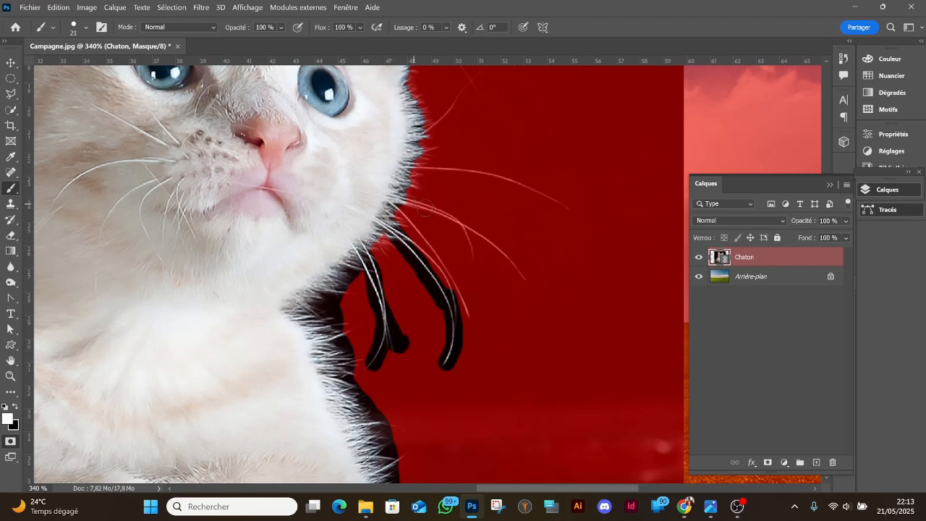
pyautogui.moveTo(406, 200); pyautogui.dragTo(526, 276)
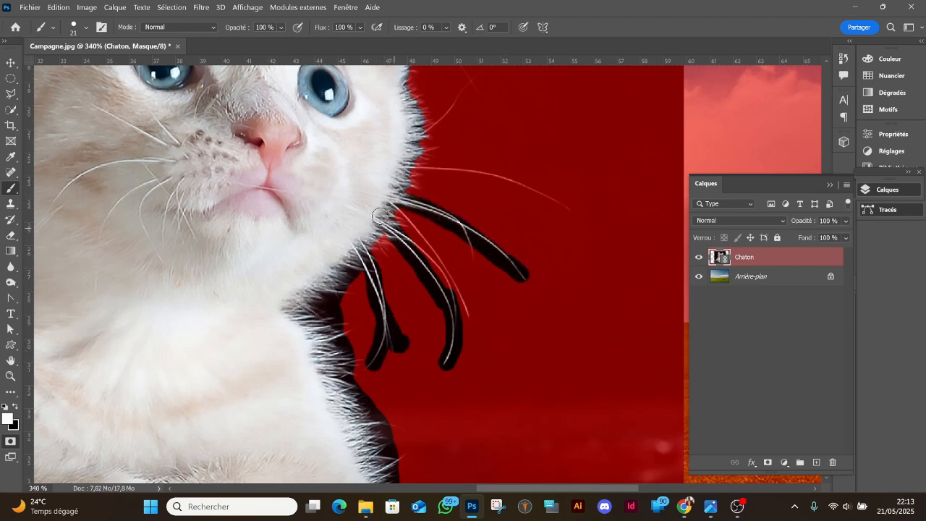
pyautogui.moveTo(388, 210); pyautogui.dragTo(468, 310)
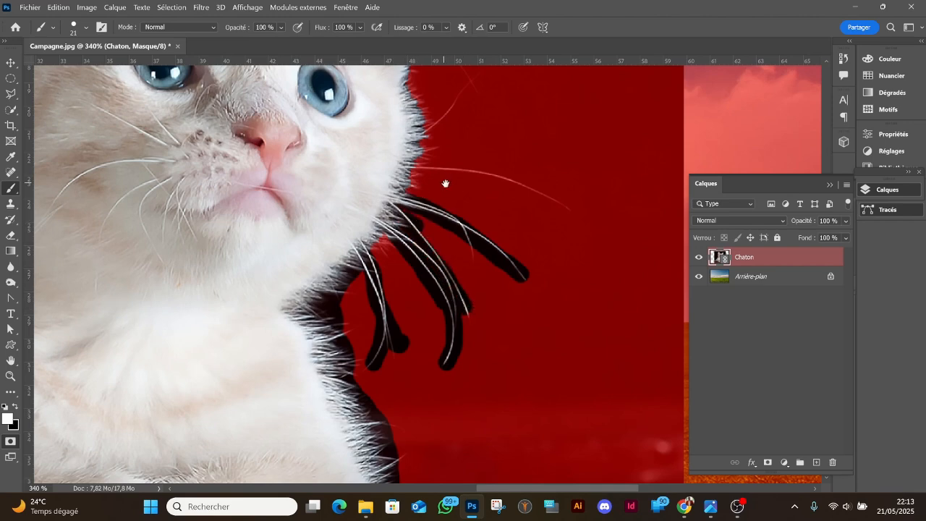
pyautogui.scroll(3, 442, 246)
pyautogui.moveTo(408, 251)
pyautogui.mouseDown()
pyautogui.moveTo(464, 253)
pyautogui.moveTo(559, 287)
pyautogui.mouseUp()
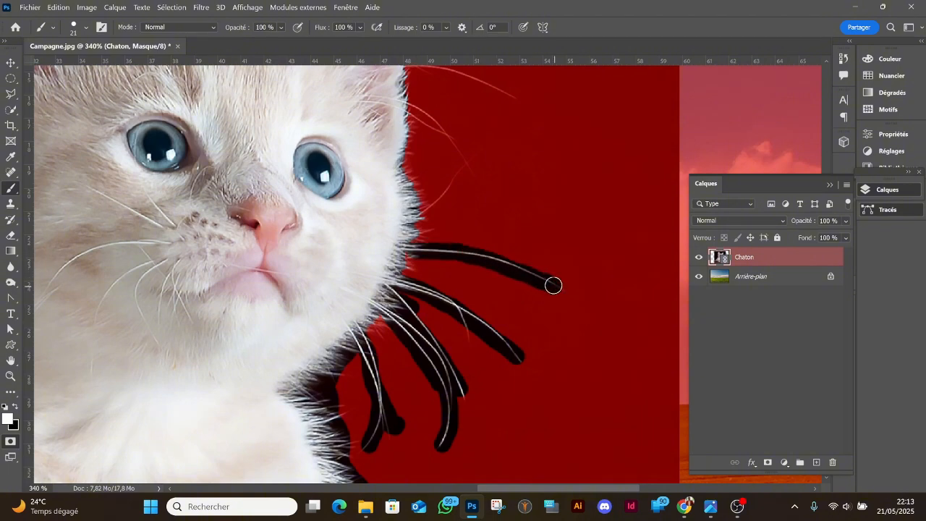
pyautogui.moveTo(418, 223); pyautogui.dragTo(456, 170)
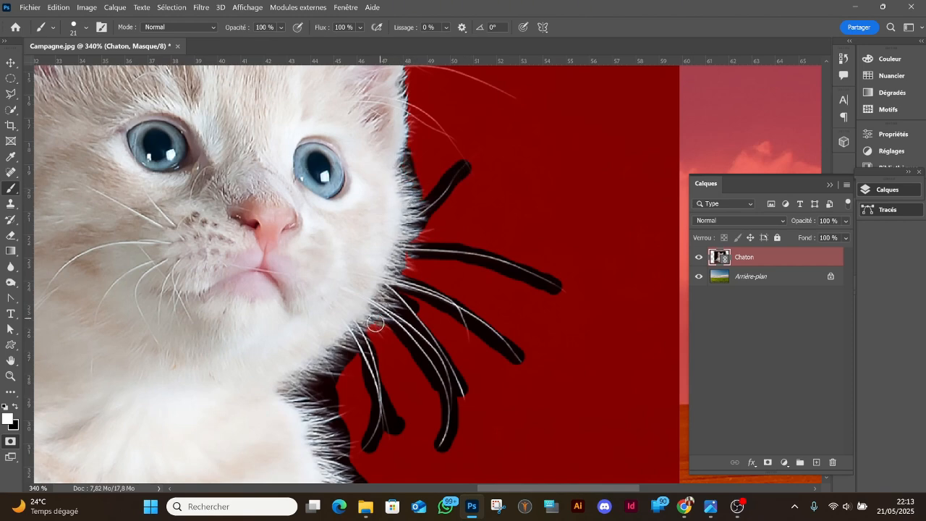
# Step: Add the right cheek fur, the whiskers beside the eye and the outer edge and hairs of the right ear to the selection
pyautogui.moveTo(420, 173); pyautogui.dragTo(428, 287)
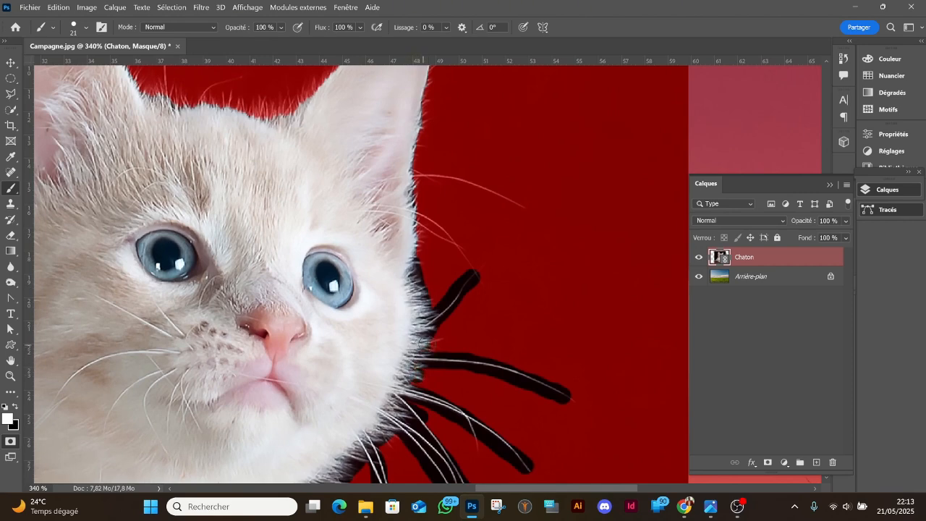
pyautogui.moveTo(408, 269); pyautogui.dragTo(406, 320)
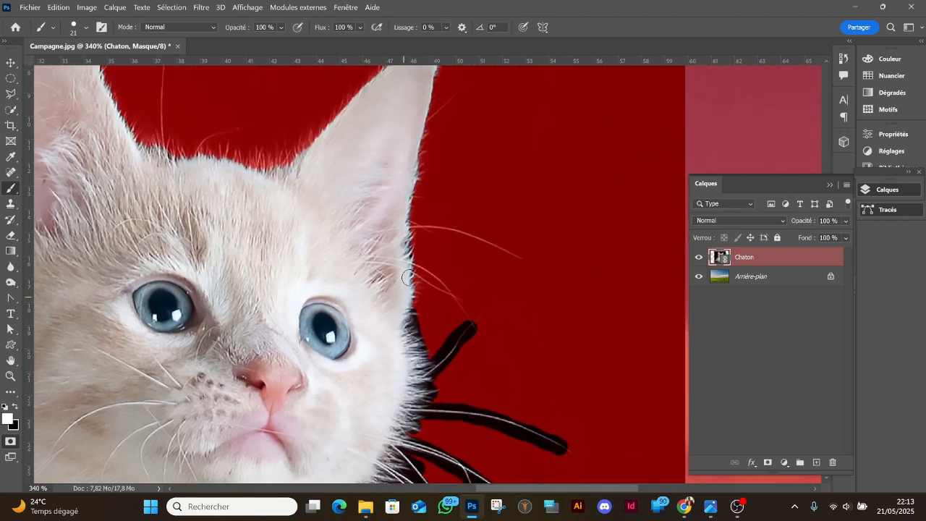
pyautogui.moveTo(415, 264); pyautogui.dragTo(461, 307)
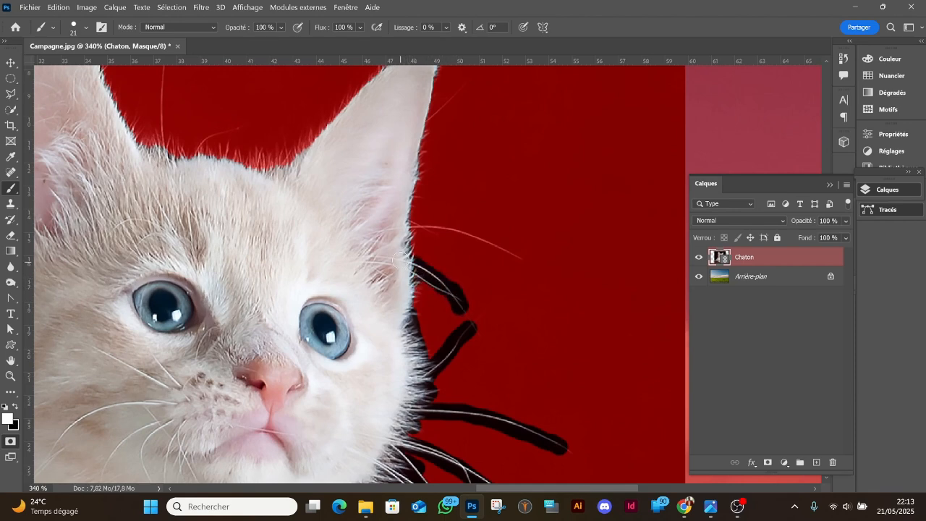
pyautogui.moveTo(400, 228)
pyautogui.mouseDown()
pyautogui.moveTo(422, 226)
pyautogui.moveTo(516, 257)
pyautogui.mouseUp()
pyautogui.moveTo(427, 200); pyautogui.dragTo(406, 317)
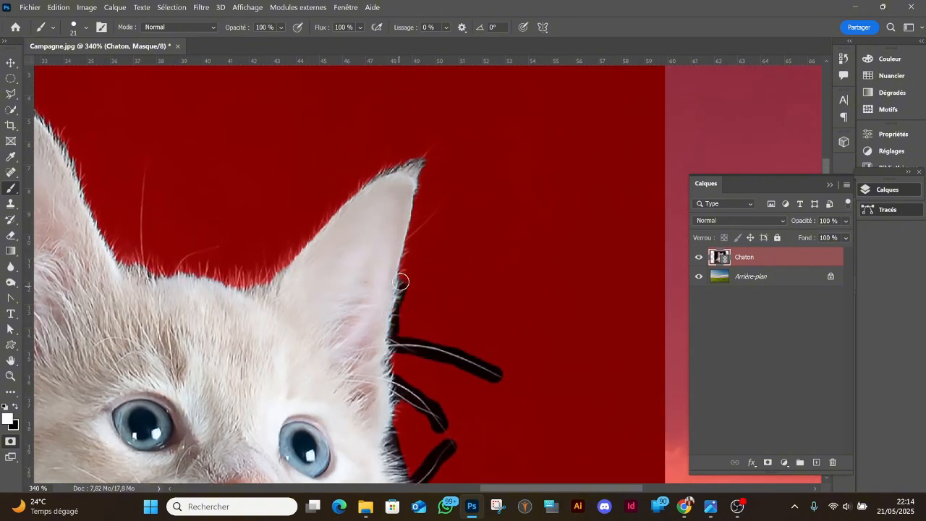
pyautogui.moveTo(401, 283)
pyautogui.mouseDown()
pyautogui.moveTo(409, 236)
pyautogui.moveTo(443, 210)
pyautogui.mouseUp()
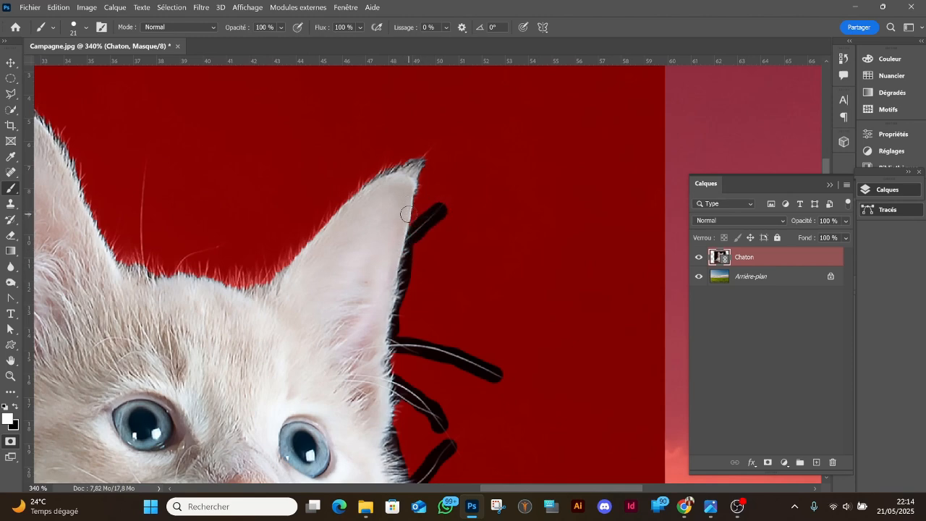
# Step: Extend the selection along the right ear's inner edge, the forehead hairs and around the left ear's fur
pyautogui.moveTo(416, 153)
pyautogui.mouseDown()
pyautogui.moveTo(289, 265)
pyautogui.moveTo(225, 283)
pyautogui.moveTo(278, 282)
pyautogui.moveTo(374, 310)
pyautogui.moveTo(353, 283)
pyautogui.moveTo(376, 274)
pyautogui.moveTo(334, 290)
pyautogui.moveTo(303, 278)
pyautogui.moveTo(305, 188)
pyautogui.mouseUp()
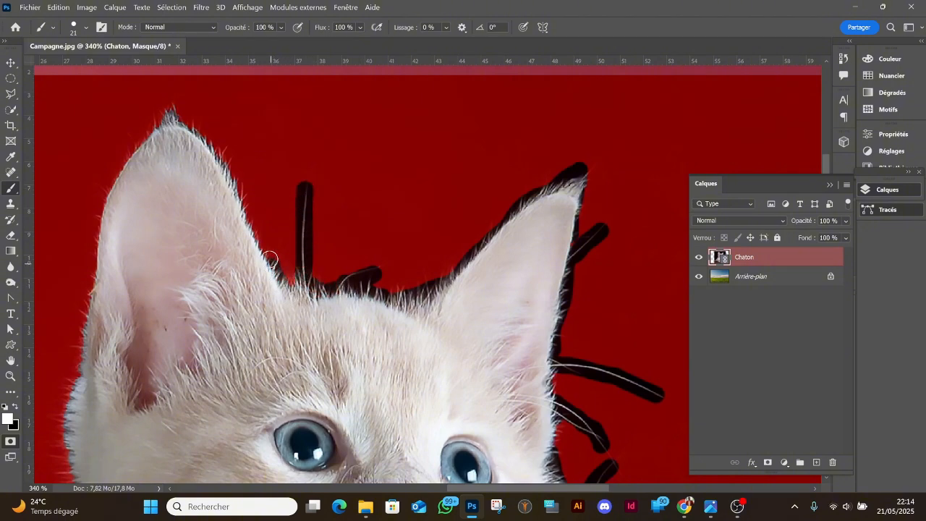
pyautogui.moveTo(271, 260)
pyautogui.mouseDown()
pyautogui.moveTo(231, 164)
pyautogui.moveTo(204, 135)
pyautogui.mouseUp()
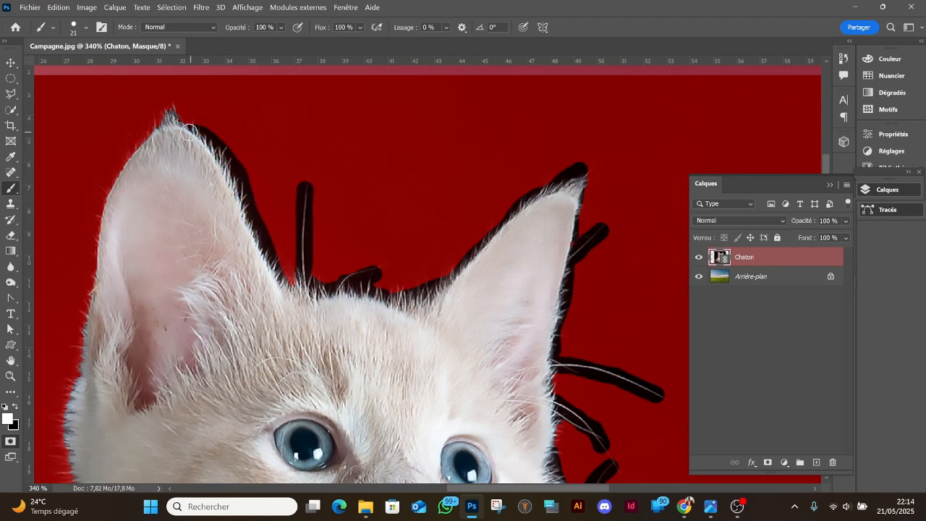
pyautogui.moveTo(162, 114)
pyautogui.mouseDown()
pyautogui.moveTo(110, 190)
pyautogui.moveTo(94, 314)
pyautogui.moveTo(163, 274)
pyautogui.moveTo(203, 226)
pyautogui.mouseUp()
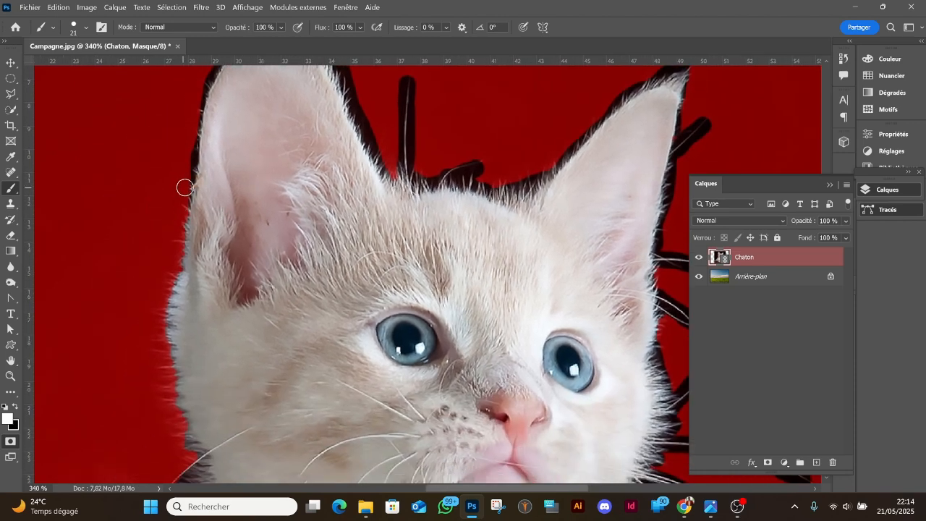
# Step: Extend the selection along the left cheek fur, the whisker beside it and the left side of the body down to the blanket
pyautogui.moveTo(181, 186)
pyautogui.mouseDown()
pyautogui.moveTo(188, 200)
pyautogui.moveTo(170, 309)
pyautogui.moveTo(191, 304)
pyautogui.moveTo(178, 219)
pyautogui.mouseUp()
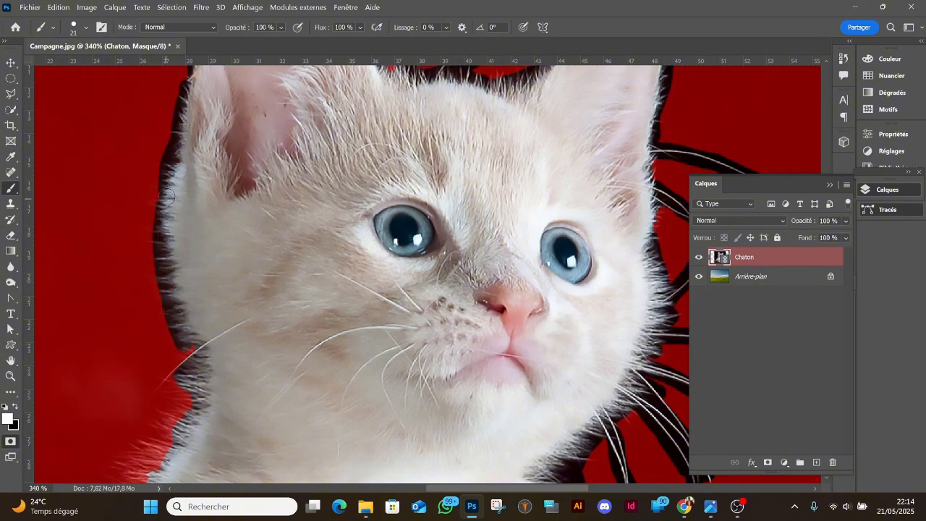
pyautogui.moveTo(216, 365); pyautogui.dragTo(234, 193)
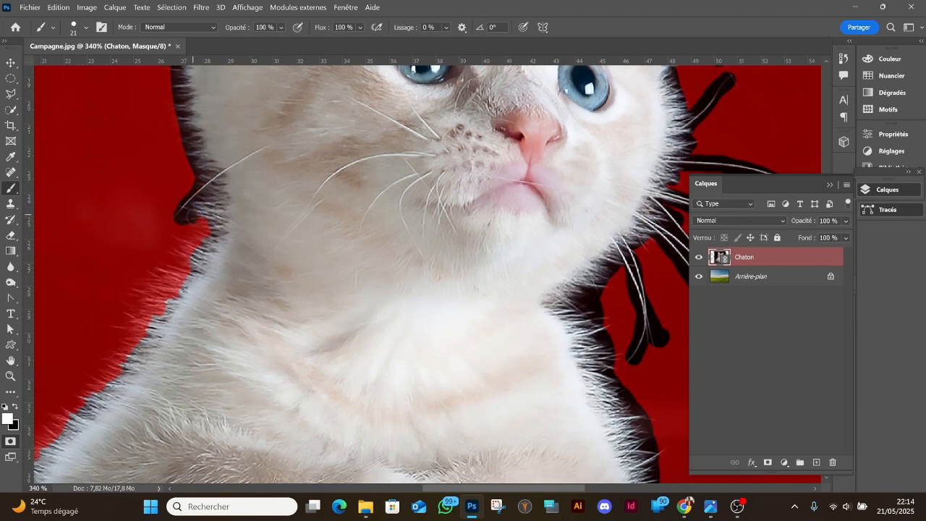
pyautogui.moveTo(192, 215)
pyautogui.mouseDown()
pyautogui.moveTo(185, 274)
pyautogui.moveTo(212, 210)
pyautogui.moveTo(150, 324)
pyautogui.moveTo(167, 275)
pyautogui.moveTo(192, 262)
pyautogui.moveTo(174, 320)
pyautogui.moveTo(291, 197)
pyautogui.moveTo(281, 153)
pyautogui.moveTo(249, 201)
pyautogui.moveTo(273, 187)
pyautogui.moveTo(241, 245)
pyautogui.moveTo(252, 213)
pyautogui.moveTo(165, 316)
pyautogui.moveTo(139, 379)
pyautogui.moveTo(114, 395)
pyautogui.moveTo(126, 375)
pyautogui.moveTo(234, 314)
pyautogui.moveTo(216, 301)
pyautogui.moveTo(228, 313)
pyautogui.moveTo(218, 331)
pyautogui.moveTo(201, 335)
pyautogui.moveTo(89, 330)
pyautogui.moveTo(152, 337)
pyautogui.mouseUp()
pyautogui.press('space')
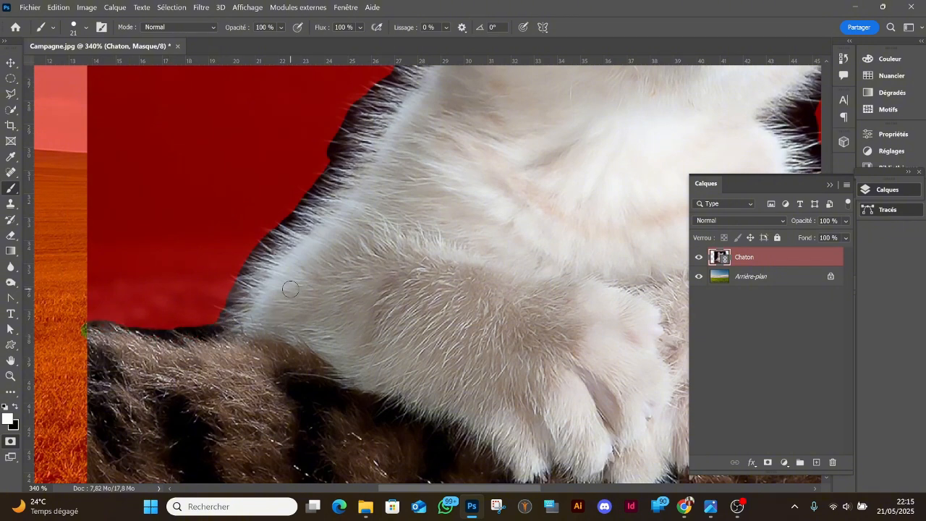
# Step: Leave Quick Mask mode to load the painted mask as a selection and open it in Sélectionner et masquer
pyautogui.scroll(-5, 311, 282)
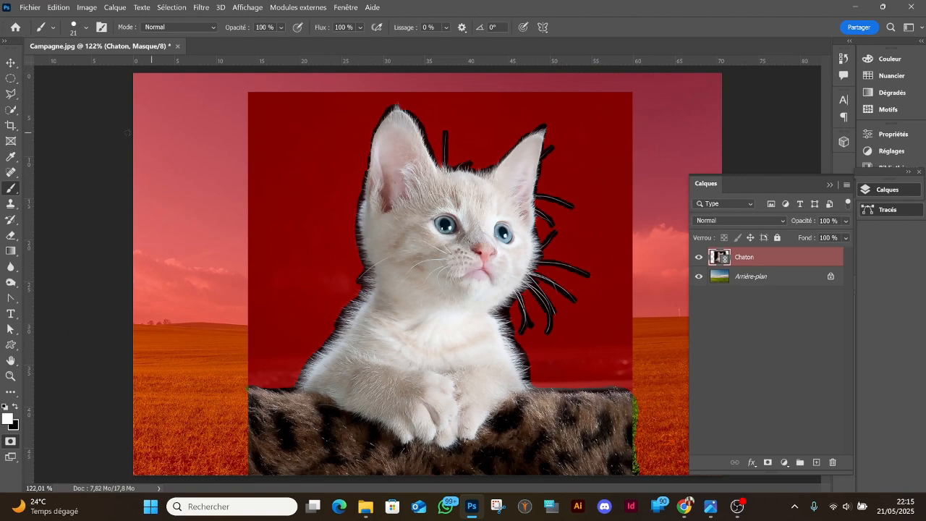
pyautogui.click(180, 8)
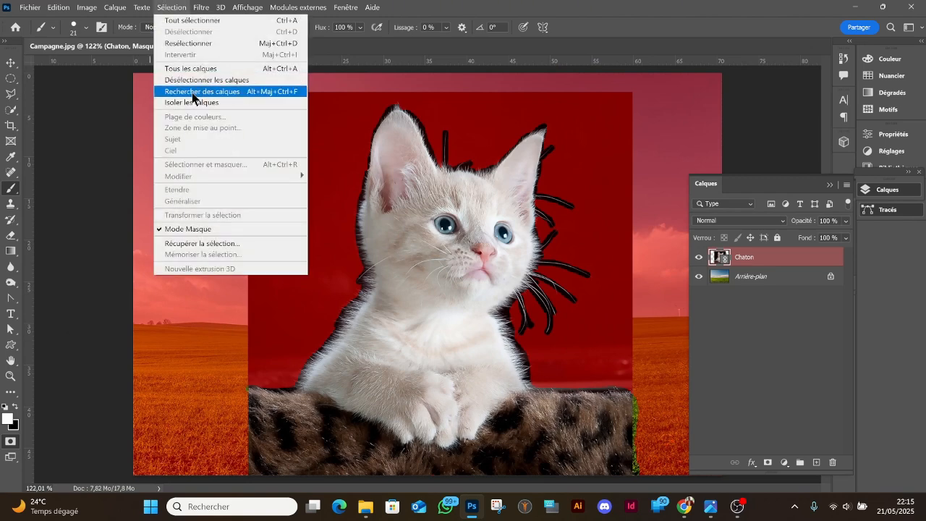
pyautogui.click(752, 261)
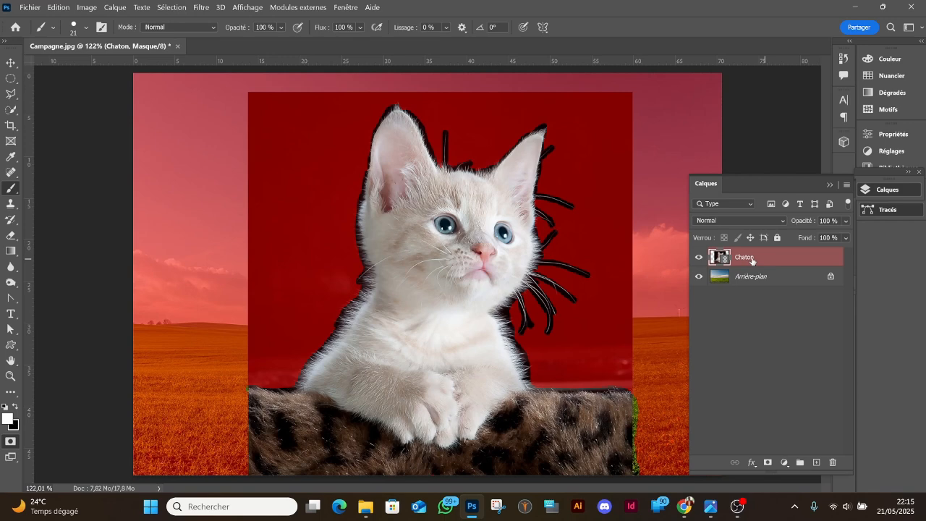
pyautogui.click(10, 442)
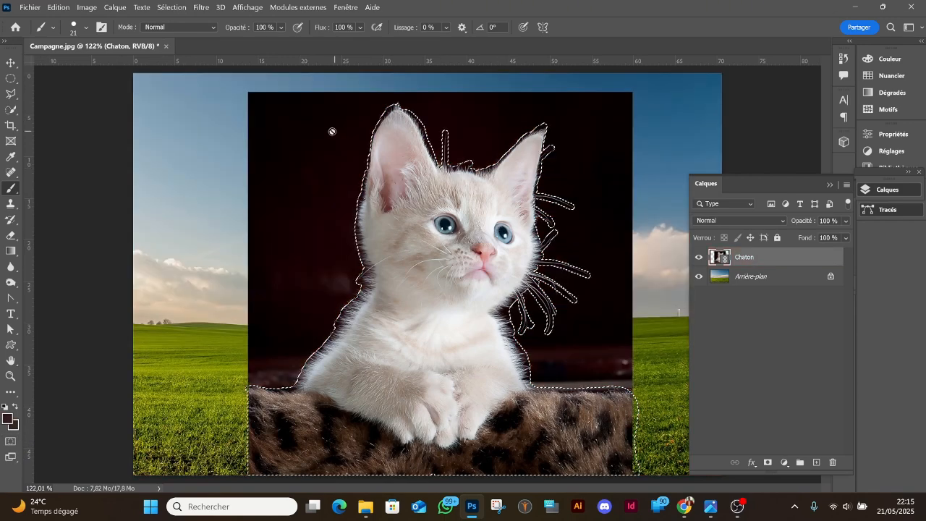
pyautogui.click(178, 7)
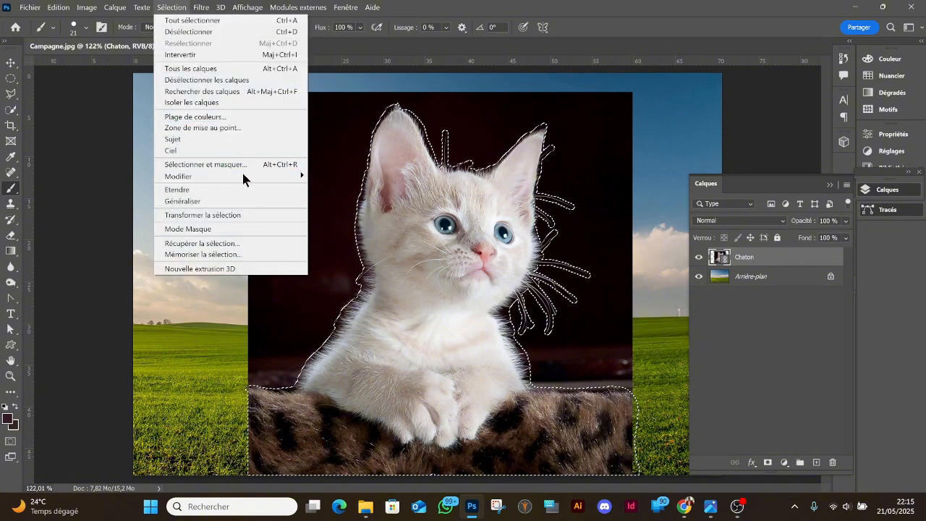
pyautogui.click(206, 166)
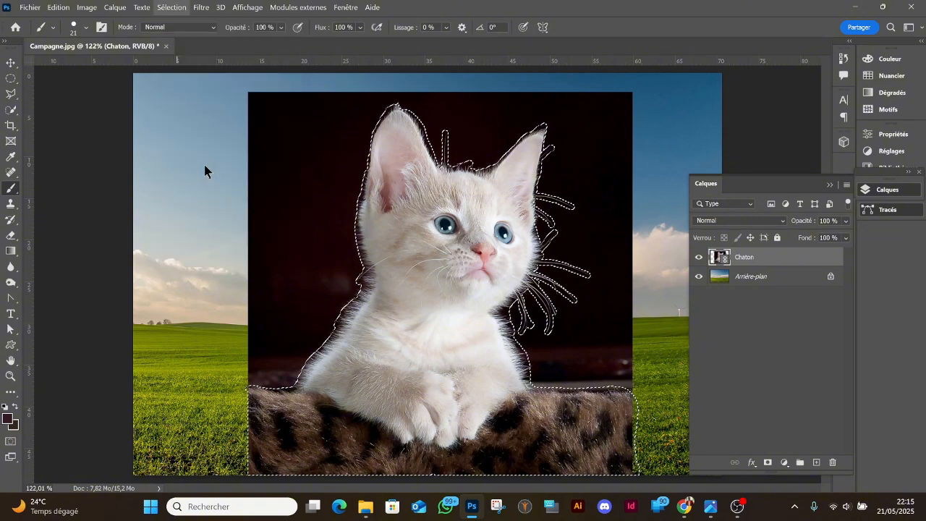
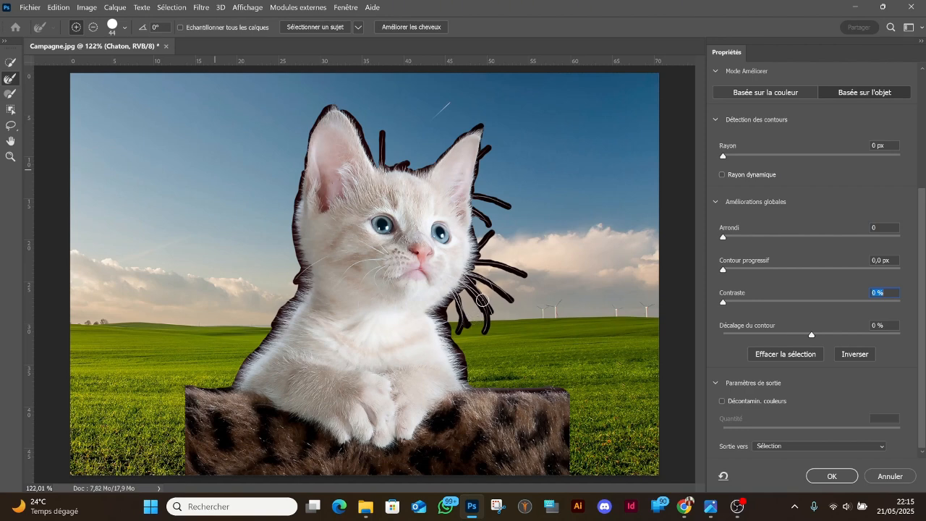
# Step: Refine the edge around the curved lower whiskers on the right of the muzzle with the Refine Edge brush
pyautogui.moveTo(470, 287); pyautogui.dragTo(489, 337)
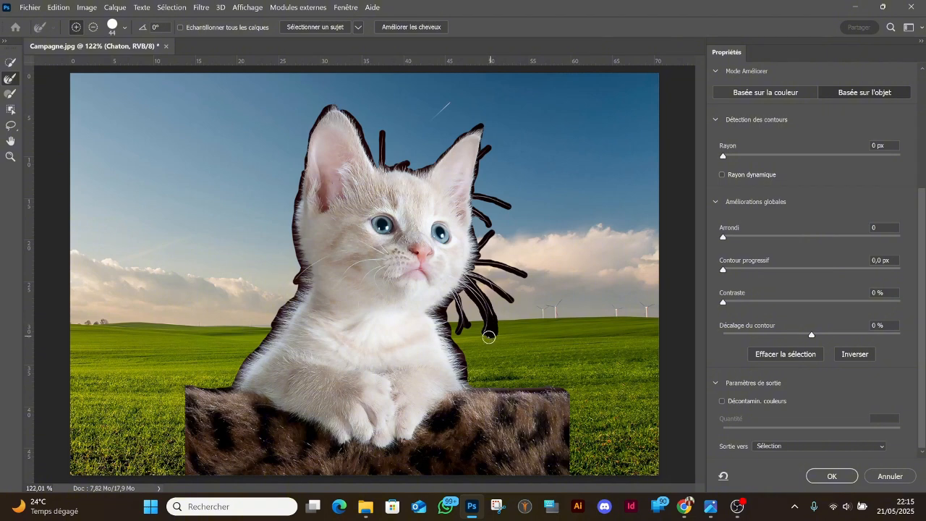
pyautogui.hotkey('ctrl', 'z')
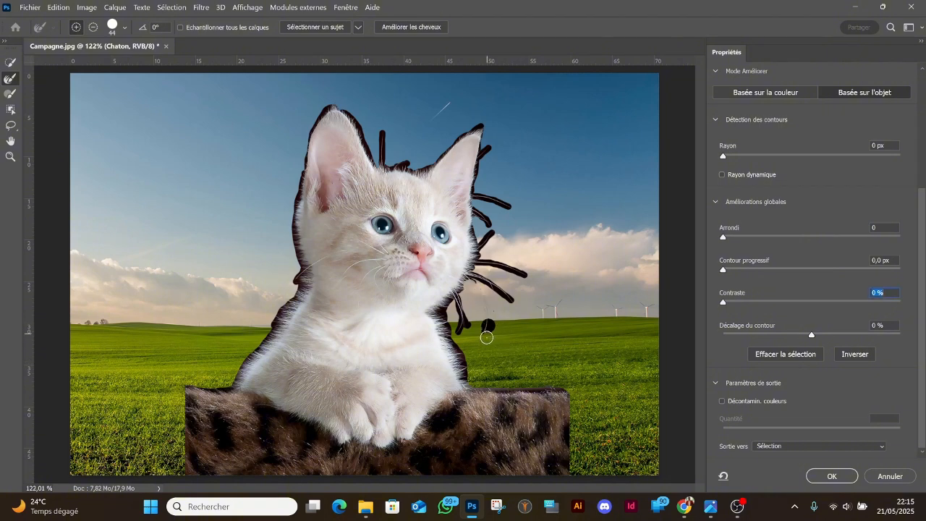
pyautogui.hotkey('ctrl', 'z')
# Step: Refine the edges of the two long whiskers extending right from the cheek, and try the short upward whisker above them
pyautogui.press('alt')
pyautogui.click(10, 156)
pyautogui.click(482, 301)
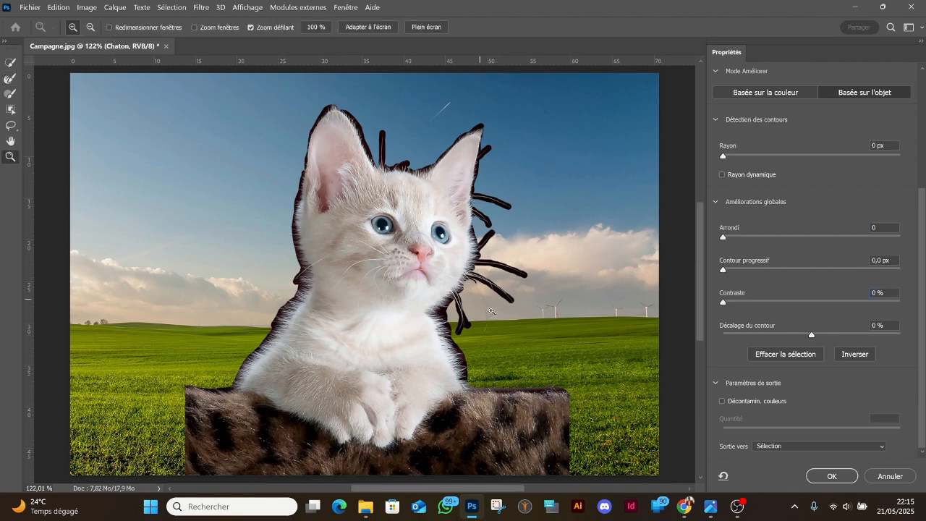
pyautogui.click(505, 327)
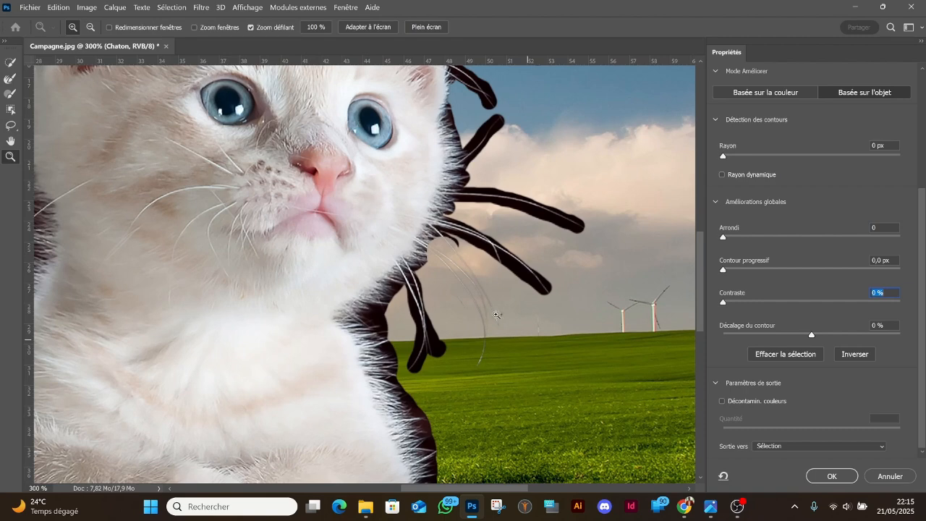
pyautogui.click(10, 78)
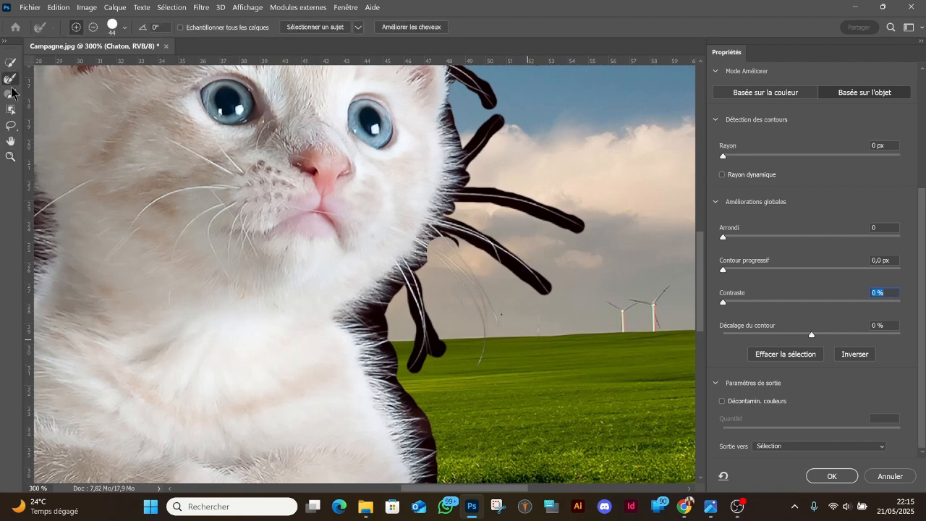
pyautogui.moveTo(442, 228)
pyautogui.mouseDown()
pyautogui.moveTo(478, 242)
pyautogui.moveTo(550, 298)
pyautogui.mouseUp()
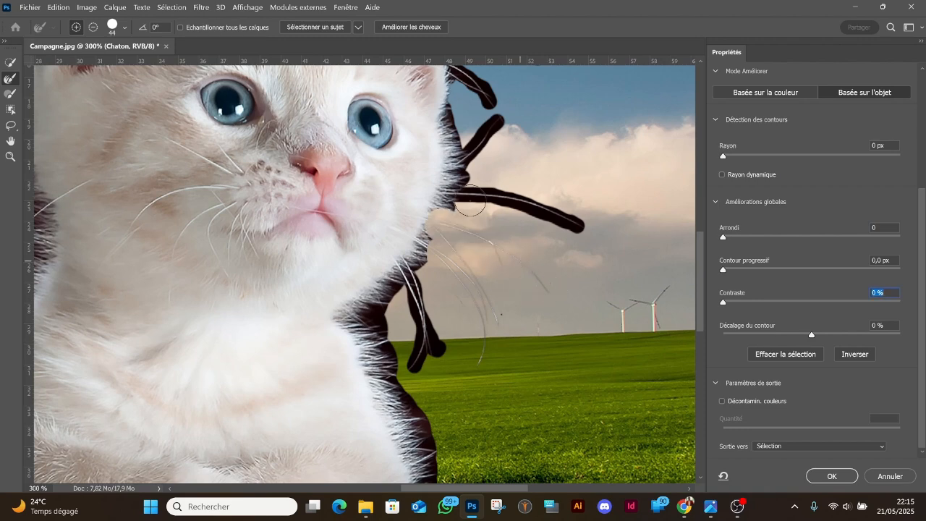
pyautogui.moveTo(454, 194); pyautogui.dragTo(582, 223)
pyautogui.moveTo(456, 166)
pyautogui.mouseDown()
pyautogui.moveTo(498, 102)
pyautogui.moveTo(453, 119)
pyautogui.moveTo(445, 210)
pyautogui.mouseUp()
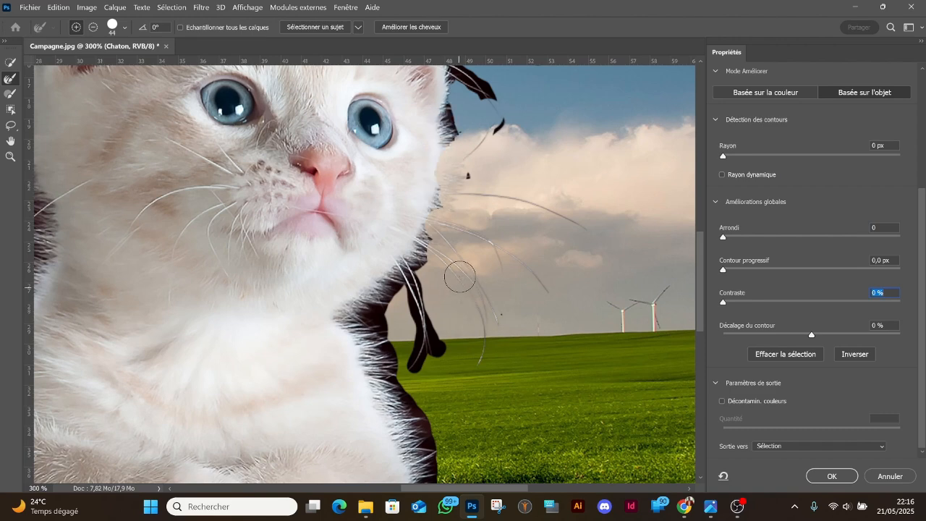
# Step: Apply Améliorer les cheveux to the kitten's selection to clean the dark fringe around its fur
pyautogui.scroll(2, 838, 172)
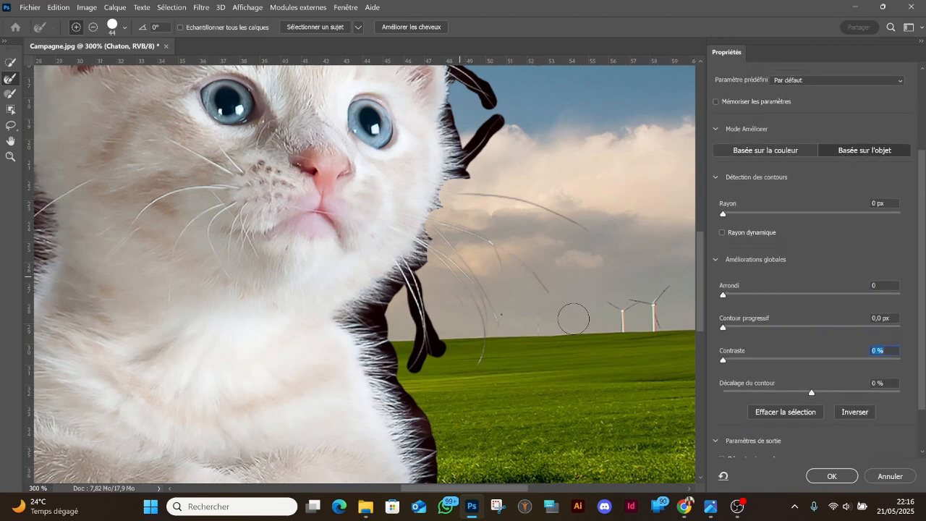
pyautogui.press('alt')
pyautogui.press('alt')
pyautogui.click(10, 156)
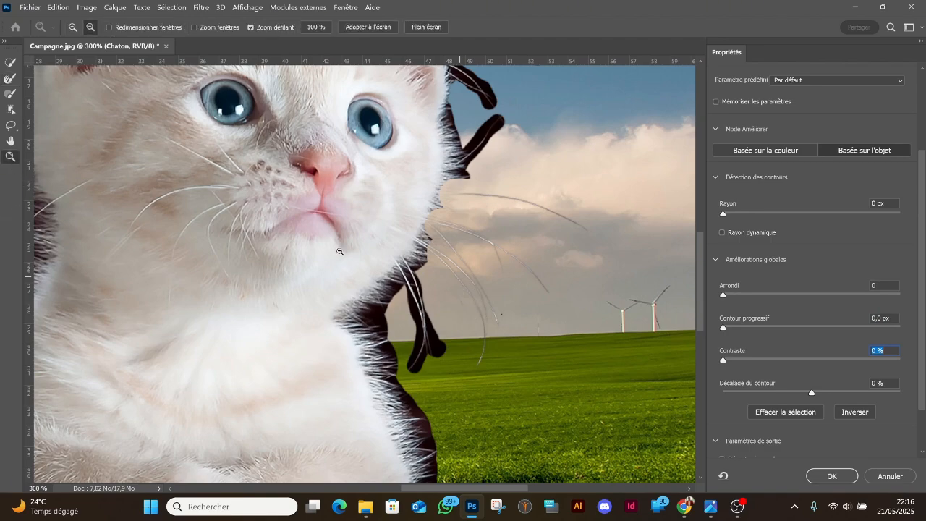
pyautogui.keyDown('alt'); pyautogui.click(330, 269); pyautogui.keyUp('alt')
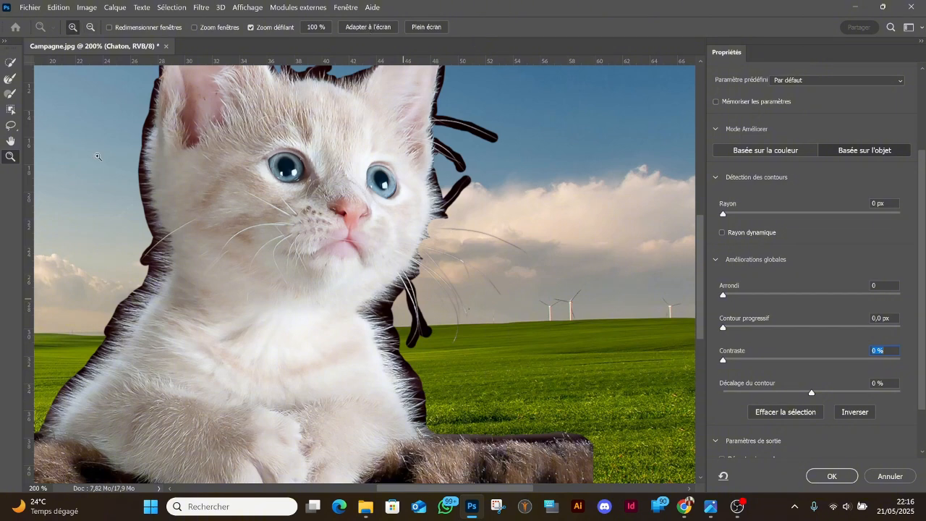
pyautogui.click(10, 78)
pyautogui.click(403, 29)
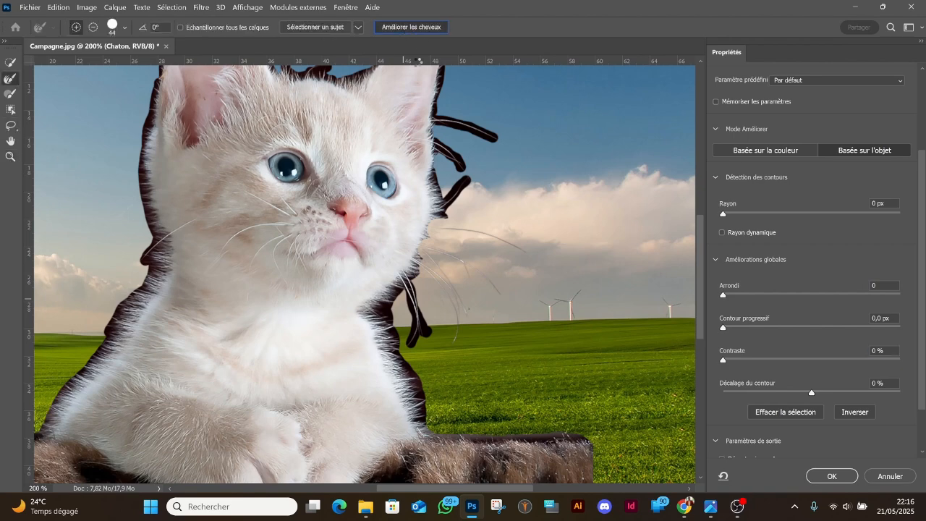
pyautogui.scroll(-3, 437, 343)
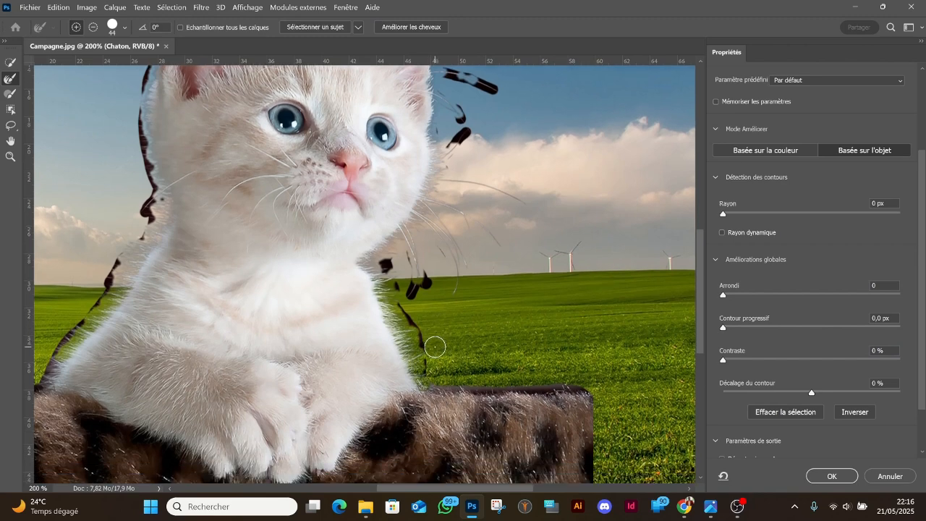
pyautogui.scroll(1, 435, 346)
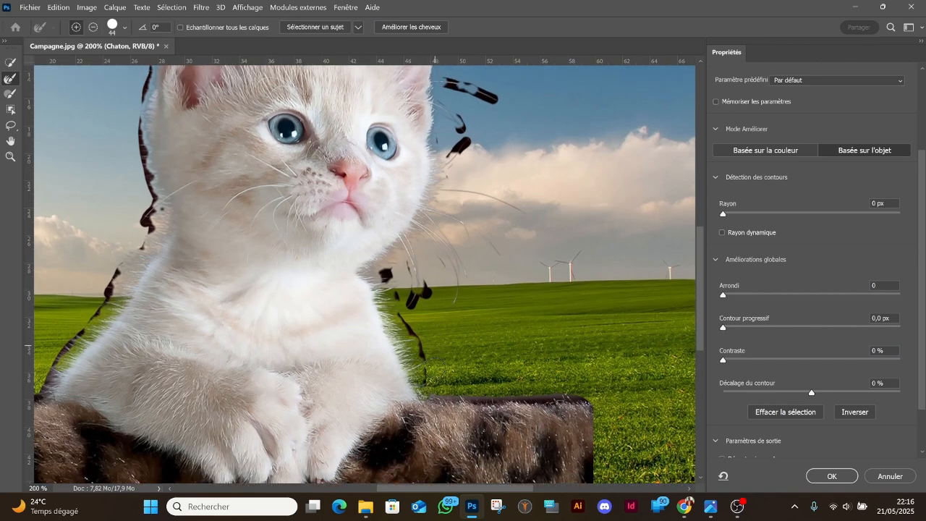
pyautogui.click(96, 29)
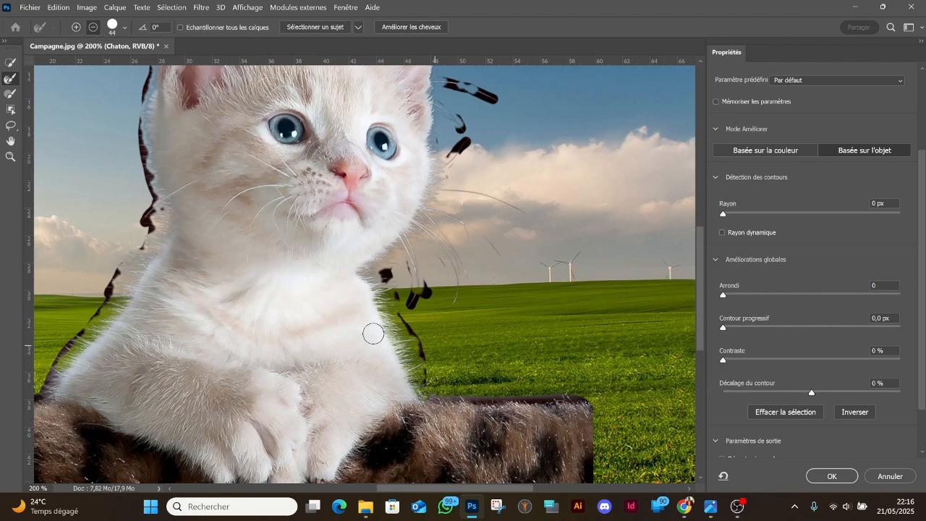
pyautogui.click(428, 378)
pyautogui.click(73, 28)
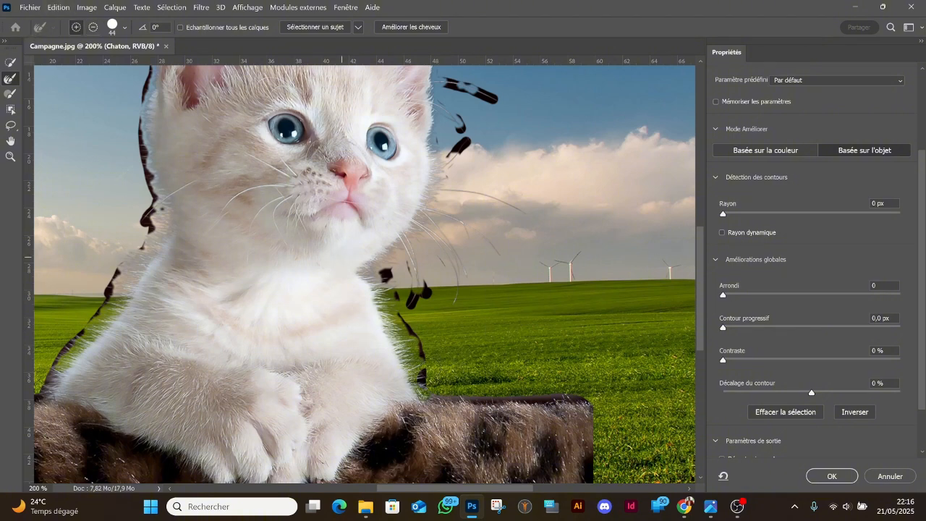
# Step: Refine the remaining dark edges along both sides of the kitten's body down to the blanket with the Refine Edge brush
pyautogui.moveTo(431, 369)
pyautogui.mouseDown()
pyautogui.moveTo(426, 387)
pyautogui.moveTo(426, 350)
pyautogui.moveTo(406, 319)
pyautogui.mouseUp()
pyautogui.click(423, 386)
pyautogui.scroll(1, 416, 317)
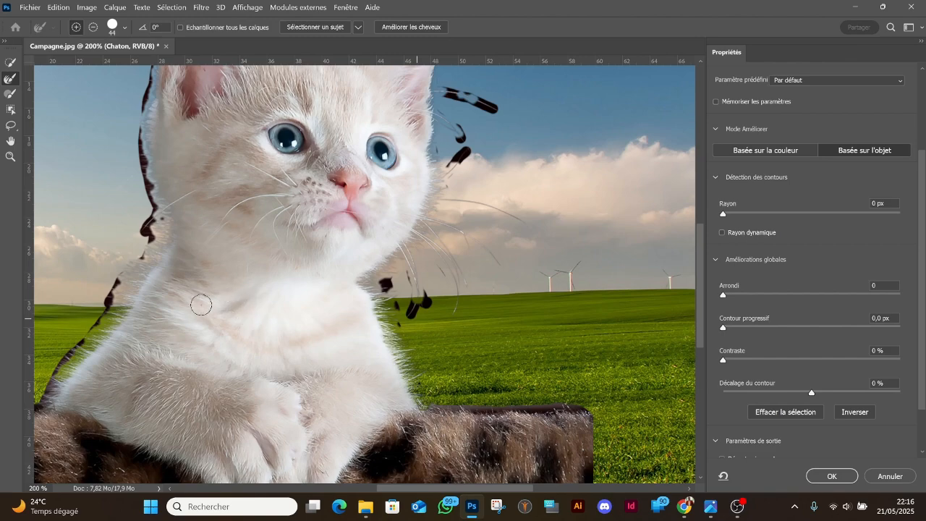
pyautogui.moveTo(202, 305); pyautogui.dragTo(453, 270)
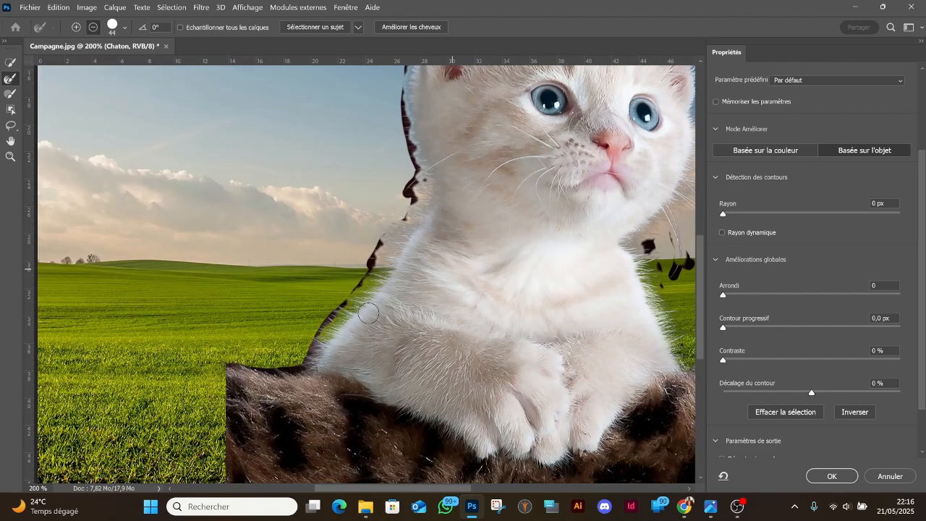
pyautogui.scroll(5, 394, 297)
pyautogui.moveTo(371, 199)
pyautogui.mouseDown()
pyautogui.moveTo(360, 261)
pyautogui.moveTo(294, 319)
pyautogui.moveTo(253, 394)
pyautogui.moveTo(193, 400)
pyautogui.moveTo(130, 384)
pyautogui.mouseUp()
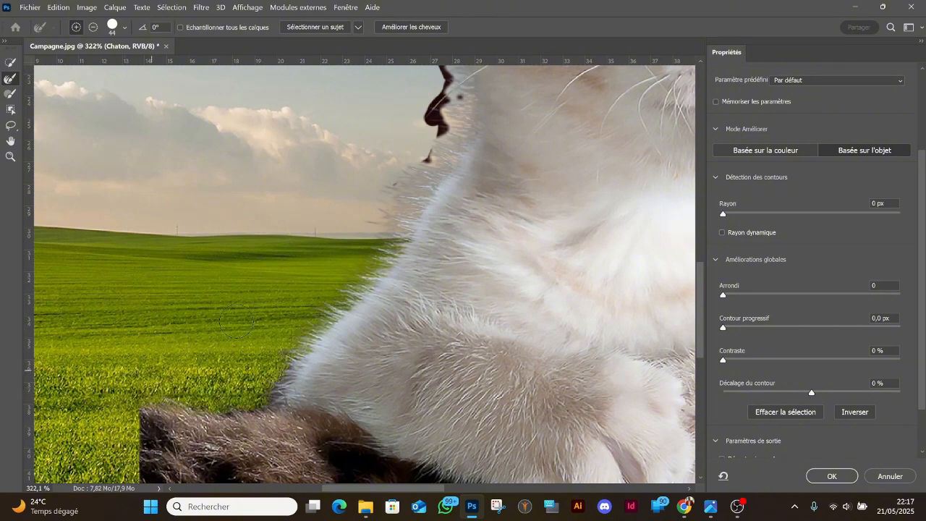
# Step: Refine the fur edge along the left cheek and the left side of the head
pyautogui.moveTo(310, 281)
pyautogui.mouseDown()
pyautogui.moveTo(204, 437)
pyautogui.moveTo(322, 290)
pyautogui.moveTo(308, 321)
pyautogui.moveTo(311, 256)
pyautogui.moveTo(327, 281)
pyautogui.moveTo(319, 258)
pyautogui.moveTo(304, 255)
pyautogui.moveTo(299, 173)
pyautogui.mouseUp()
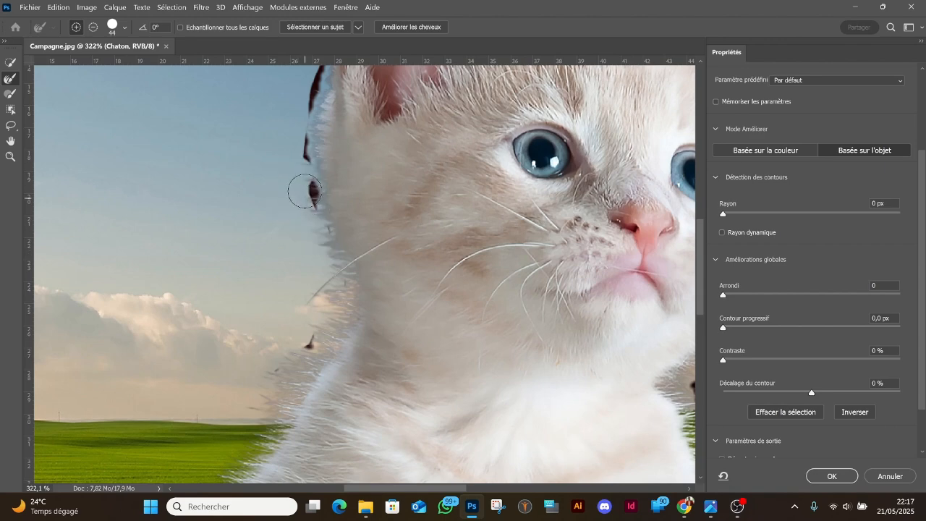
pyautogui.click(303, 206)
pyautogui.moveTo(308, 219); pyautogui.dragTo(231, 411)
pyautogui.moveTo(225, 365)
pyautogui.mouseDown()
pyautogui.moveTo(220, 333)
pyautogui.moveTo(239, 286)
pyautogui.moveTo(245, 221)
pyautogui.moveTo(235, 217)
pyautogui.mouseUp()
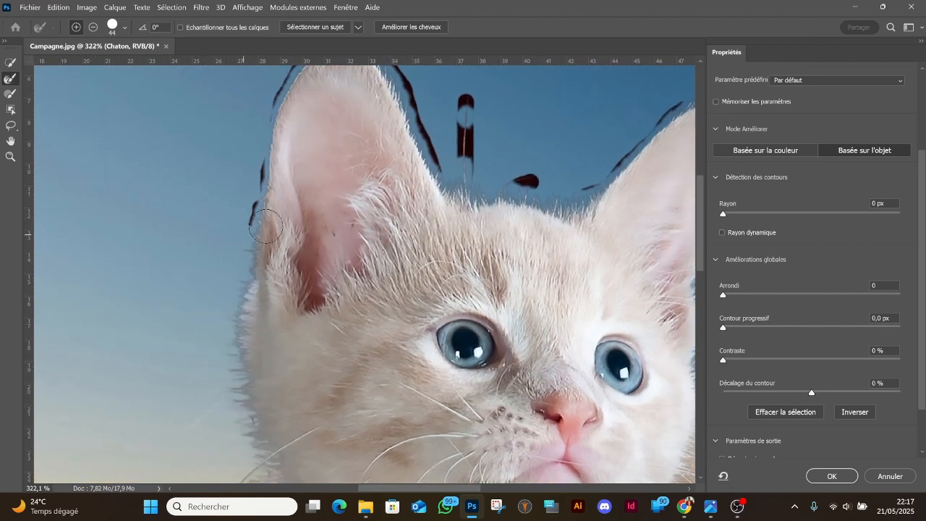
# Step: Refine the edges around the left ear and the fine hairs on top of the head between the ears
pyautogui.click(244, 208)
pyautogui.moveTo(254, 162); pyautogui.dragTo(212, 274)
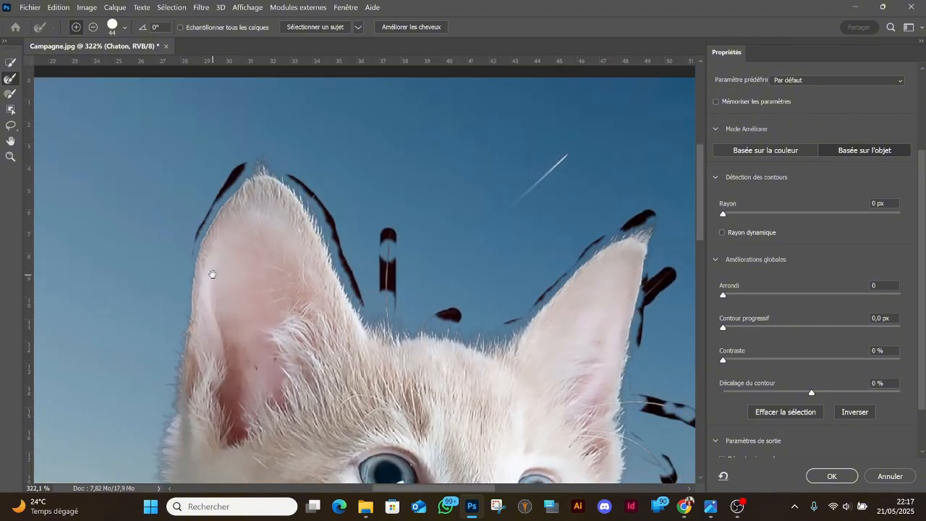
pyautogui.moveTo(300, 167)
pyautogui.mouseDown()
pyautogui.moveTo(342, 237)
pyautogui.moveTo(359, 296)
pyautogui.moveTo(405, 210)
pyautogui.mouseUp()
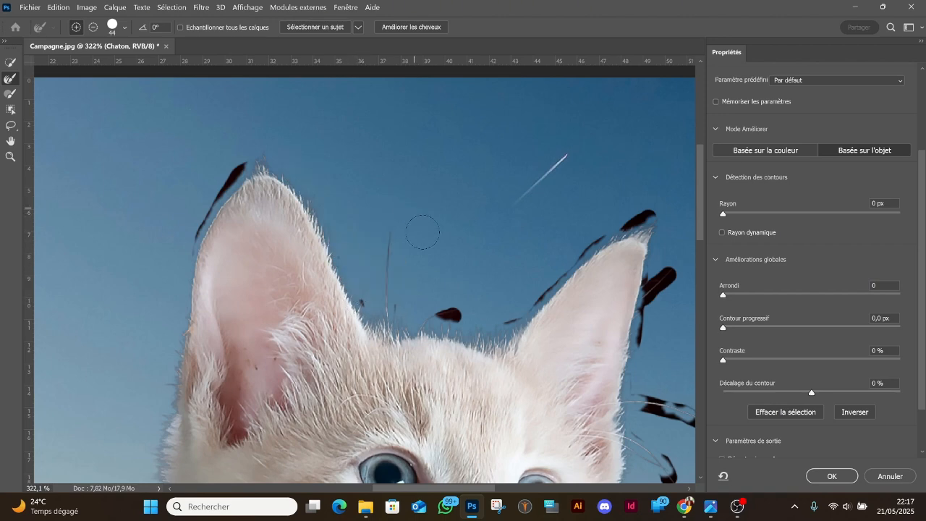
pyautogui.moveTo(450, 303); pyautogui.dragTo(441, 311)
pyautogui.moveTo(367, 296); pyautogui.dragTo(366, 291)
pyautogui.moveTo(236, 154)
pyautogui.mouseDown()
pyautogui.moveTo(190, 215)
pyautogui.moveTo(178, 277)
pyautogui.mouseUp()
pyautogui.click(207, 206)
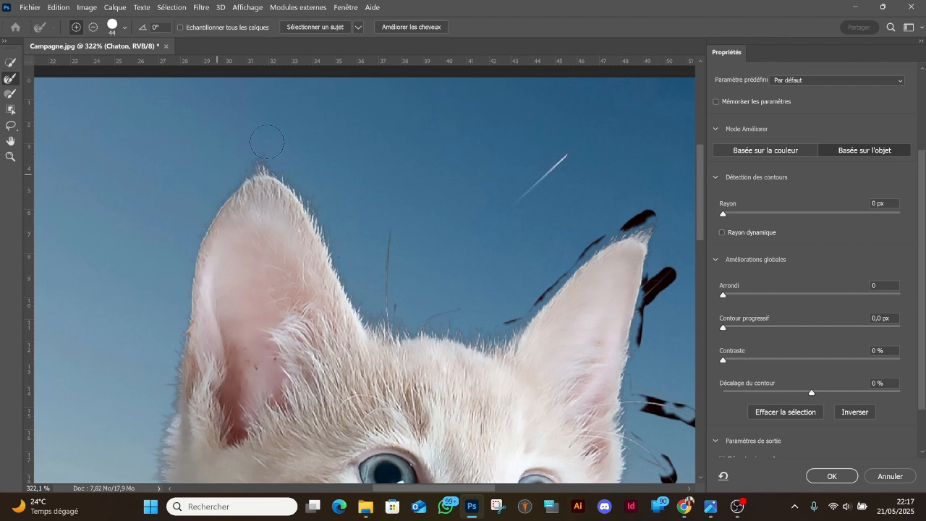
# Step: Refine both edges of the right ear, including the stray hair on its outer side
pyautogui.moveTo(434, 283); pyautogui.dragTo(252, 245)
pyautogui.moveTo(458, 169)
pyautogui.mouseDown()
pyautogui.moveTo(410, 182)
pyautogui.moveTo(321, 265)
pyautogui.mouseUp()
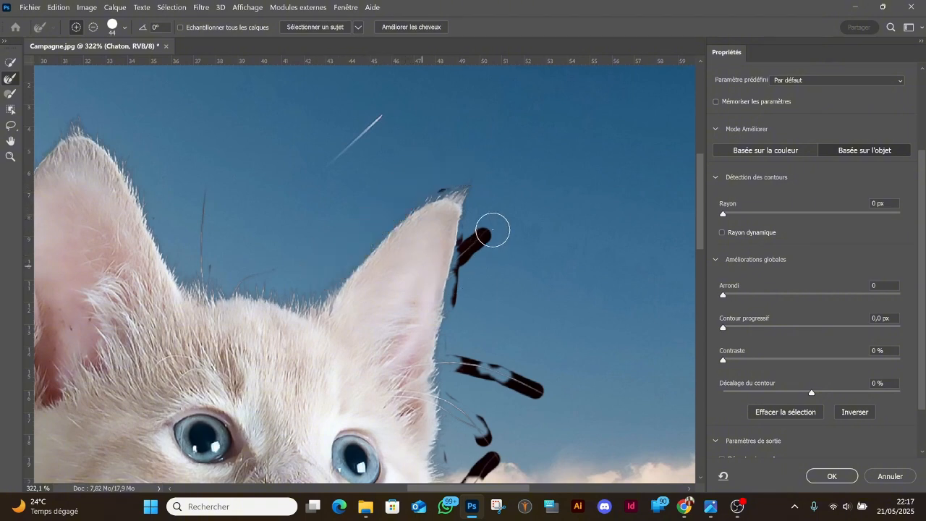
pyautogui.moveTo(490, 233)
pyautogui.mouseDown()
pyautogui.moveTo(472, 241)
pyautogui.moveTo(463, 333)
pyautogui.mouseUp()
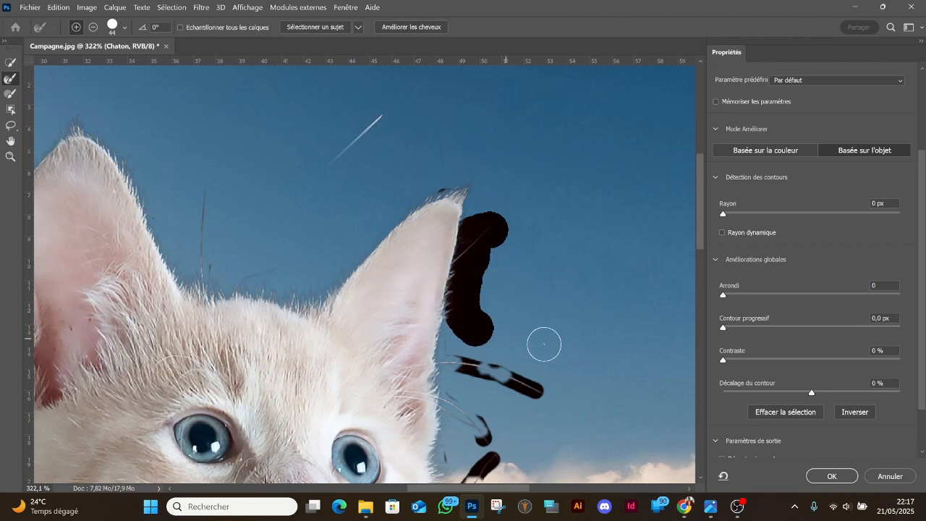
pyautogui.moveTo(544, 343); pyautogui.dragTo(461, 275)
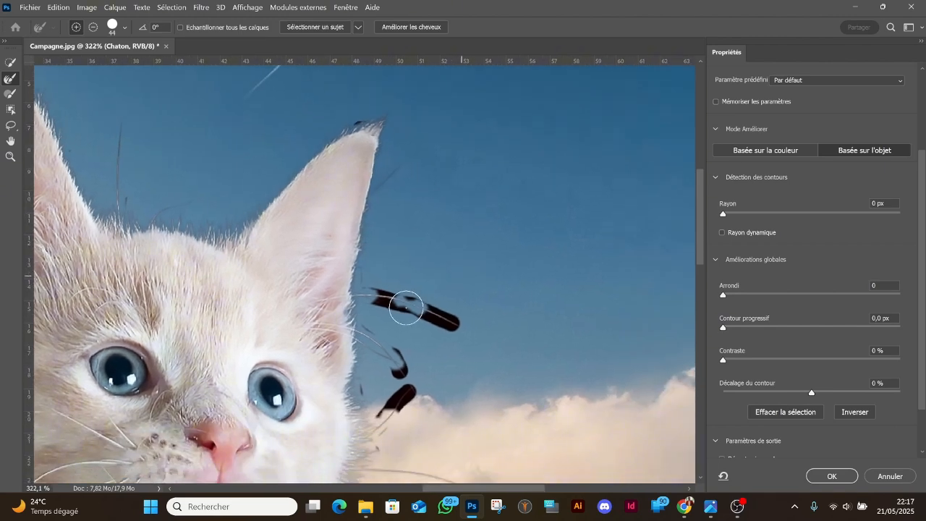
# Step: Refine the three dark-fringed whiskers beside the right eye, from below the ear down to the cheek
pyautogui.moveTo(406, 307)
pyautogui.mouseDown()
pyautogui.moveTo(386, 300)
pyautogui.moveTo(488, 339)
pyautogui.mouseUp()
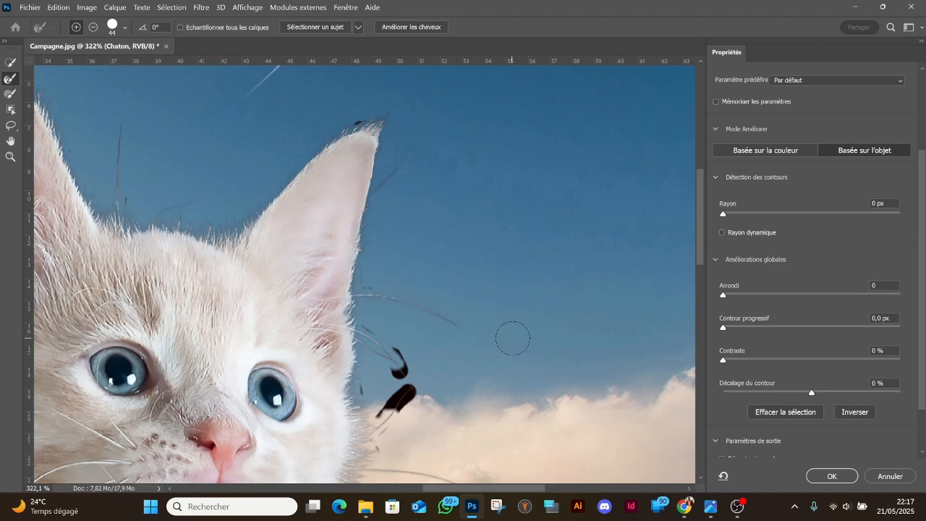
pyautogui.moveTo(377, 282); pyautogui.dragTo(476, 332)
pyautogui.moveTo(409, 359)
pyautogui.mouseDown()
pyautogui.moveTo(401, 408)
pyautogui.moveTo(417, 312)
pyautogui.mouseUp()
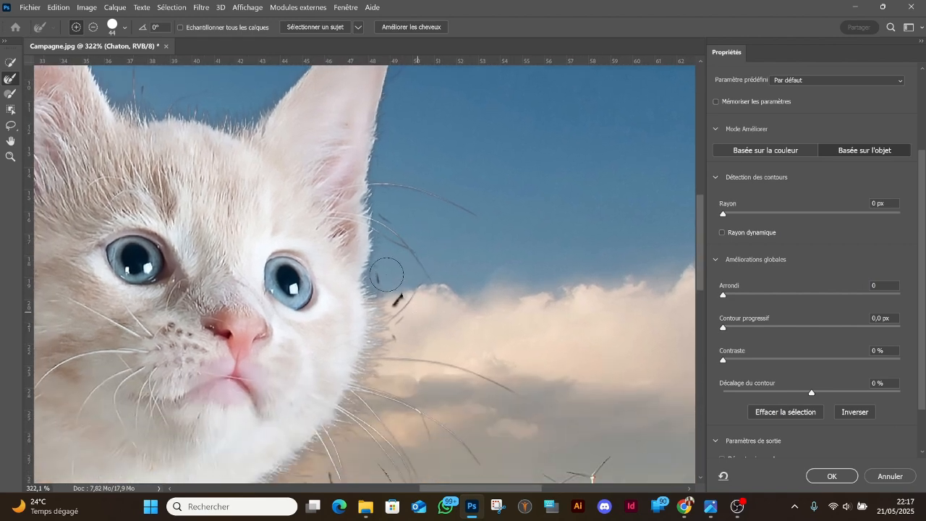
pyautogui.moveTo(388, 275); pyautogui.dragTo(395, 296)
# Step: Refine the dark patches below the chin, around the lower whisker tips and at the small stray mark beside them
pyautogui.moveTo(460, 378); pyautogui.dragTo(456, 314)
pyautogui.moveTo(400, 379); pyautogui.dragTo(449, 250)
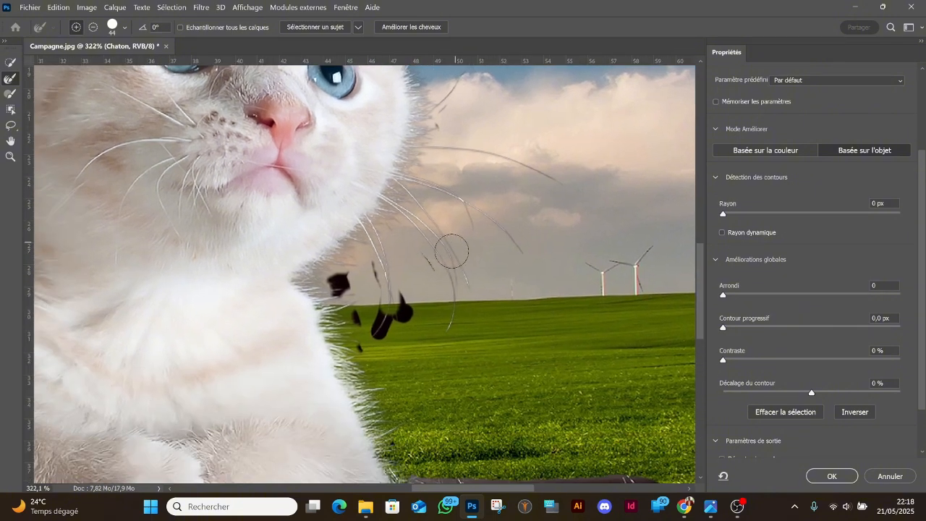
pyautogui.moveTo(412, 299)
pyautogui.mouseDown()
pyautogui.moveTo(394, 331)
pyautogui.moveTo(381, 322)
pyautogui.moveTo(378, 270)
pyautogui.moveTo(339, 287)
pyautogui.moveTo(352, 295)
pyautogui.moveTo(367, 347)
pyautogui.mouseUp()
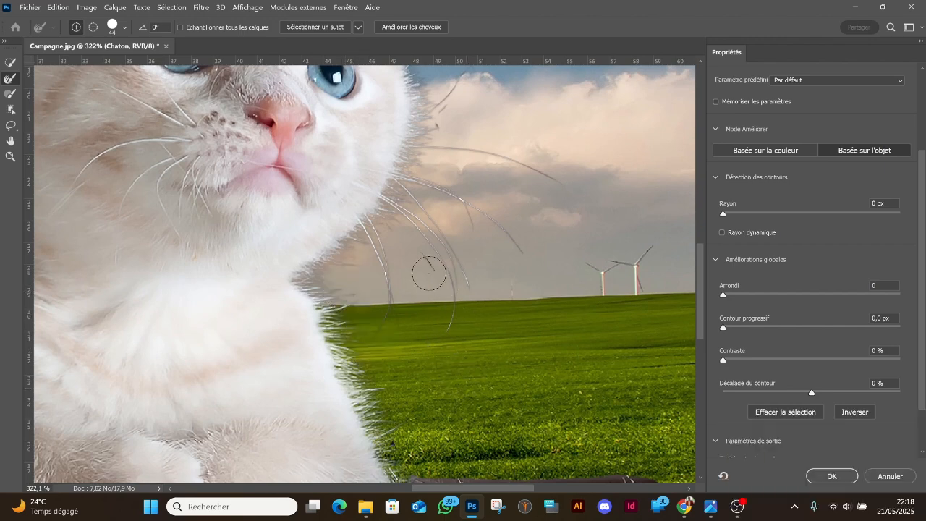
pyautogui.moveTo(430, 268); pyautogui.dragTo(439, 284)
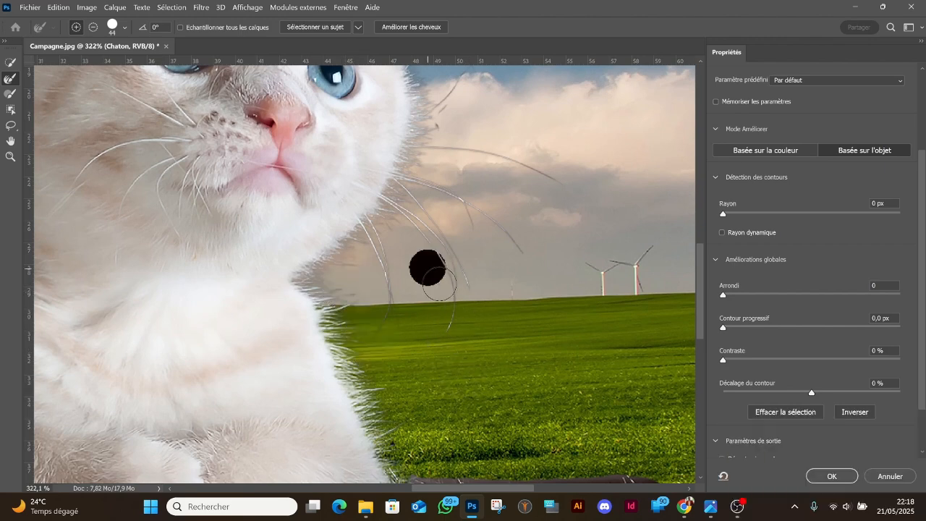
pyautogui.click(441, 127)
pyautogui.scroll(-6, 490, 256)
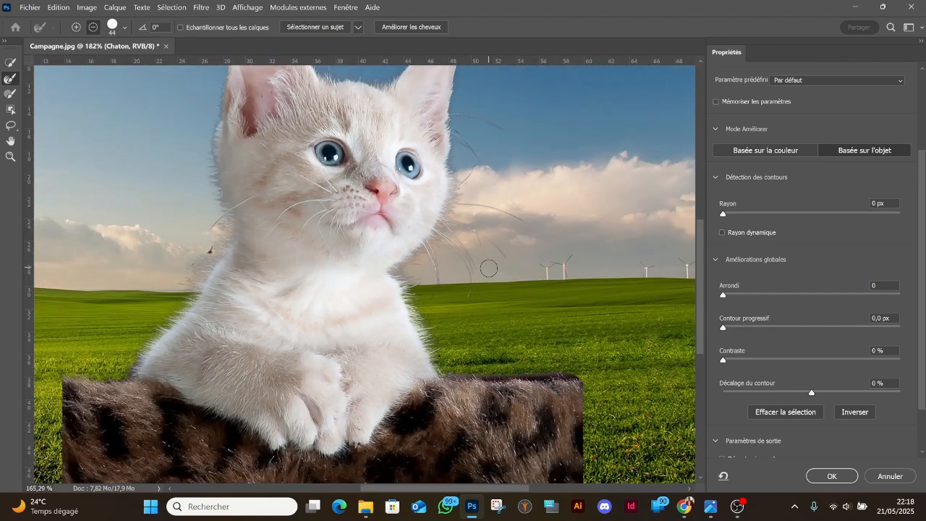
# Step: Refine the dark strip along the blanket's upper edge to the right of the paws
pyautogui.scroll(5, 520, 339)
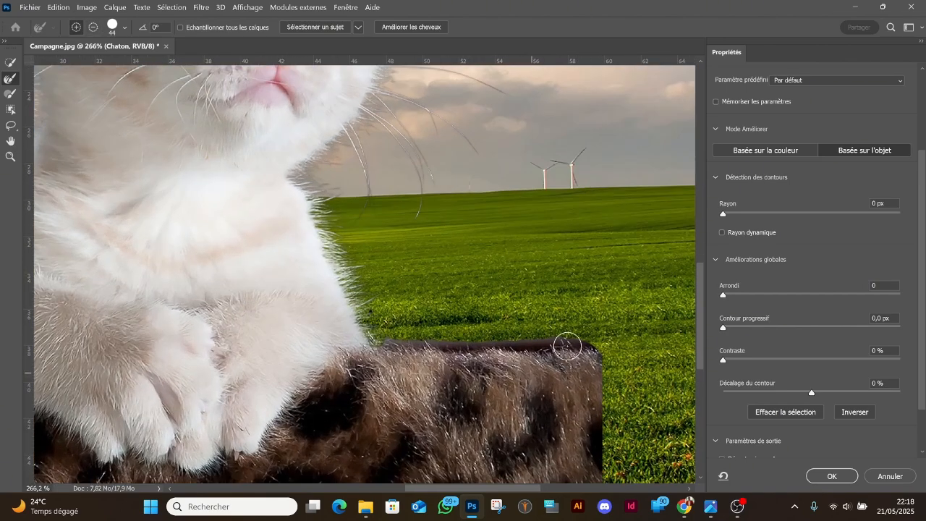
pyautogui.moveTo(581, 342)
pyautogui.mouseDown()
pyautogui.moveTo(440, 335)
pyautogui.moveTo(382, 343)
pyautogui.mouseUp()
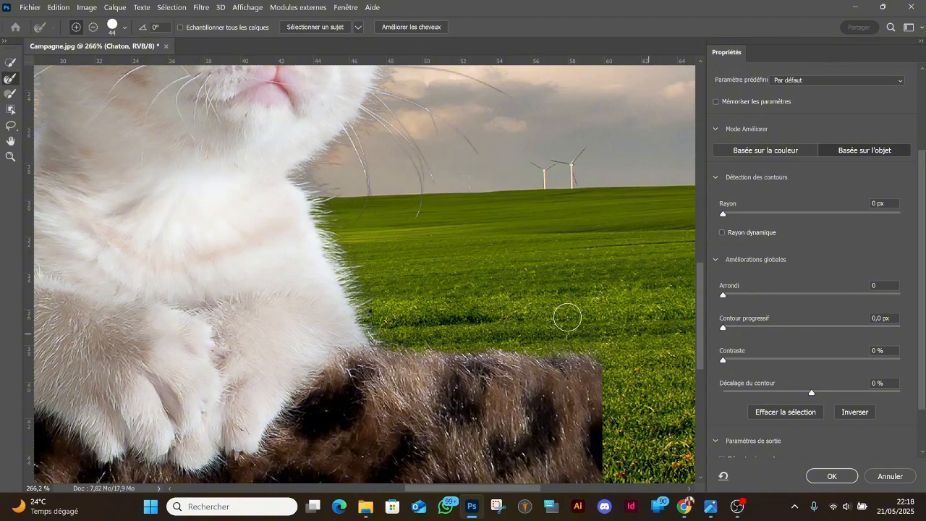
pyautogui.scroll(-1, 558, 315)
pyautogui.scroll(-3, 558, 315)
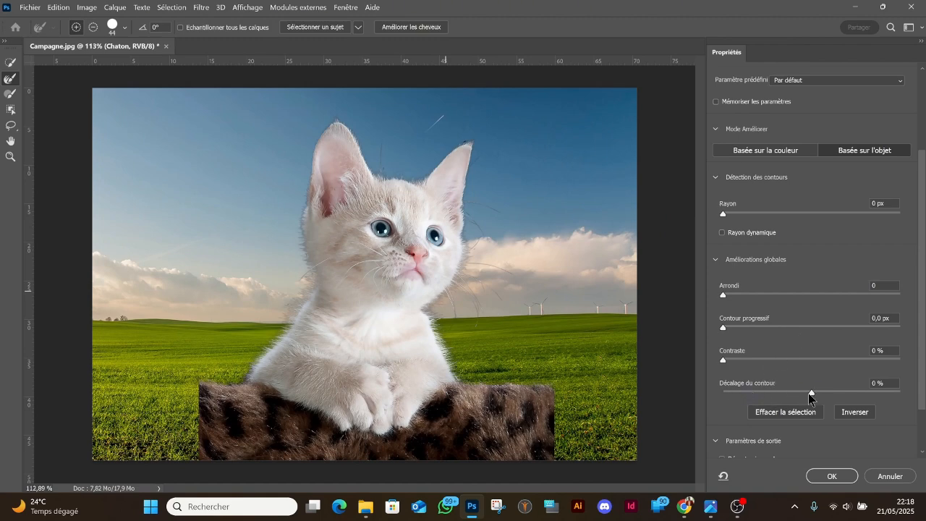
# Step: Set Décalage du contour to -12 % and Contraste to 6 % for the kitten's selection
pyautogui.moveTo(808, 393)
pyautogui.mouseDown()
pyautogui.moveTo(776, 394)
pyautogui.moveTo(825, 394)
pyautogui.moveTo(800, 393)
pyautogui.mouseUp()
pyautogui.moveTo(724, 360); pyautogui.dragTo(738, 362)
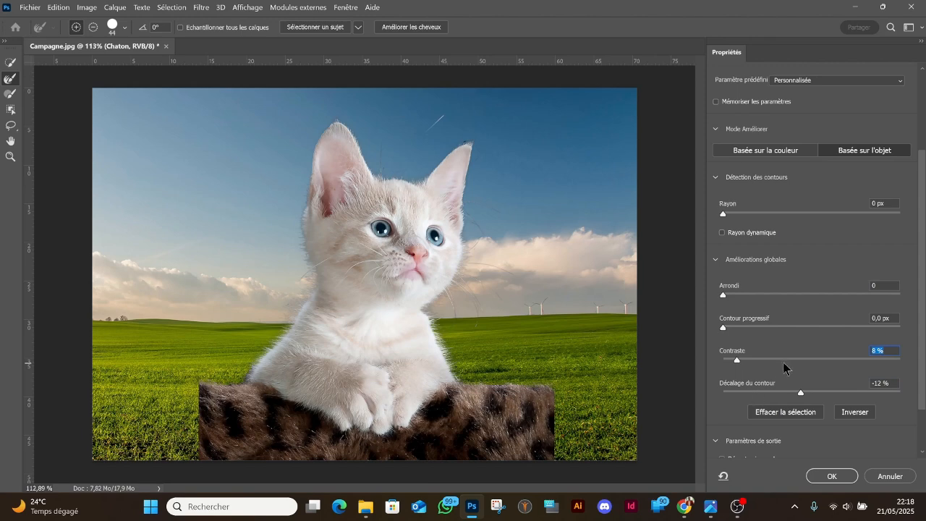
pyautogui.scroll(-8, 784, 368)
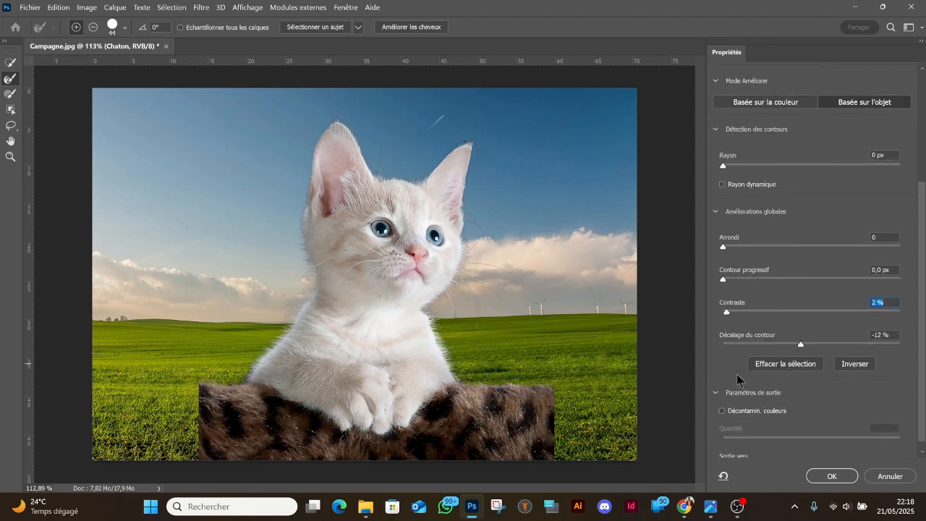
pyautogui.moveTo(727, 312); pyautogui.dragTo(734, 312)
# Step: Enable Décontamin. couleurs in the output settings and inspect the whiskers and fur edges up close
pyautogui.click(722, 411)
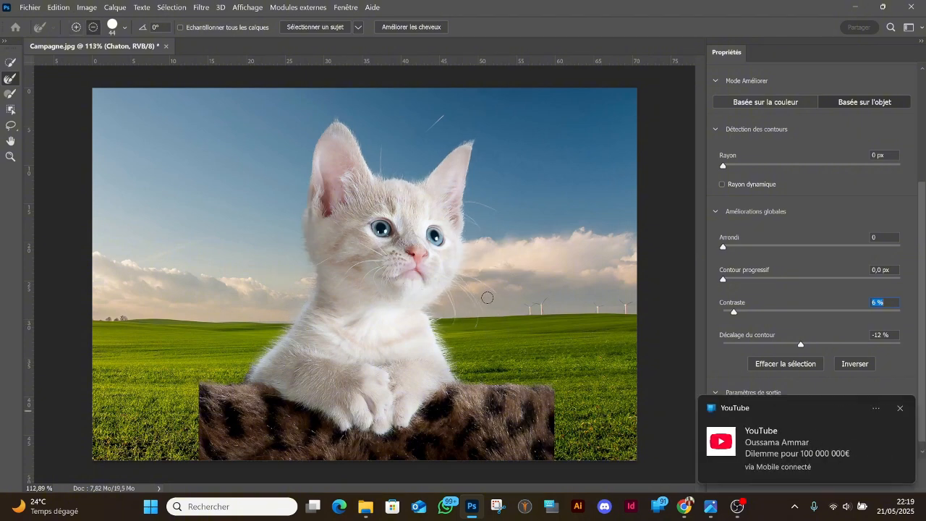
pyautogui.keyDown('alt'); pyautogui.moveTo(488, 296); pyautogui.dragTo(469, 313); pyautogui.keyUp('alt')
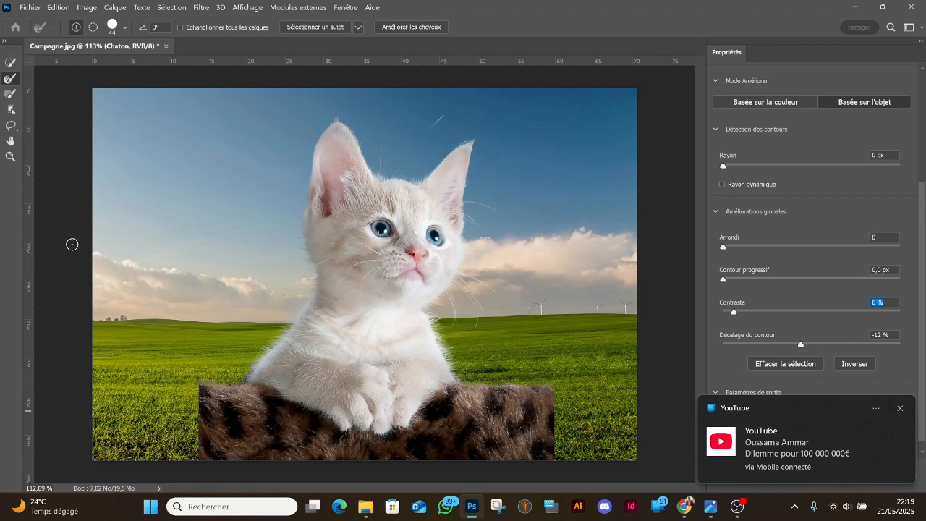
pyautogui.click(10, 156)
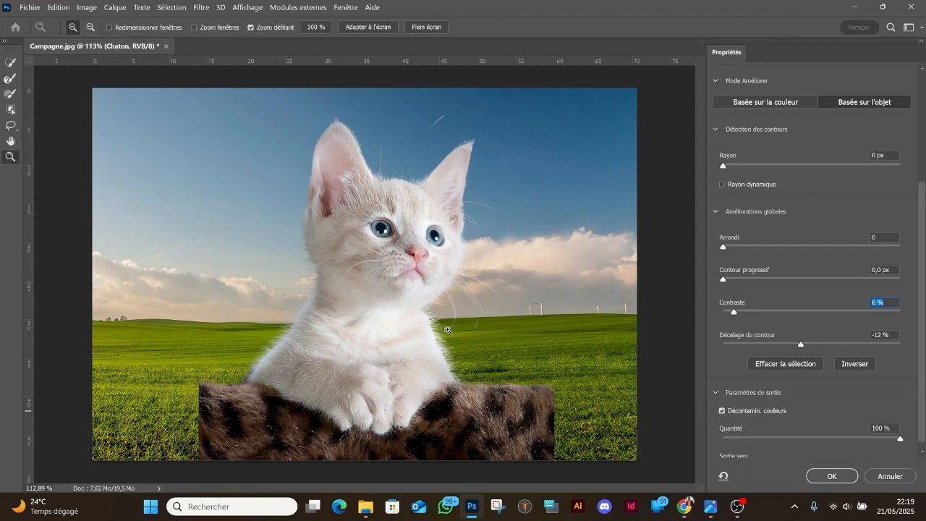
pyautogui.moveTo(444, 327); pyautogui.dragTo(485, 257)
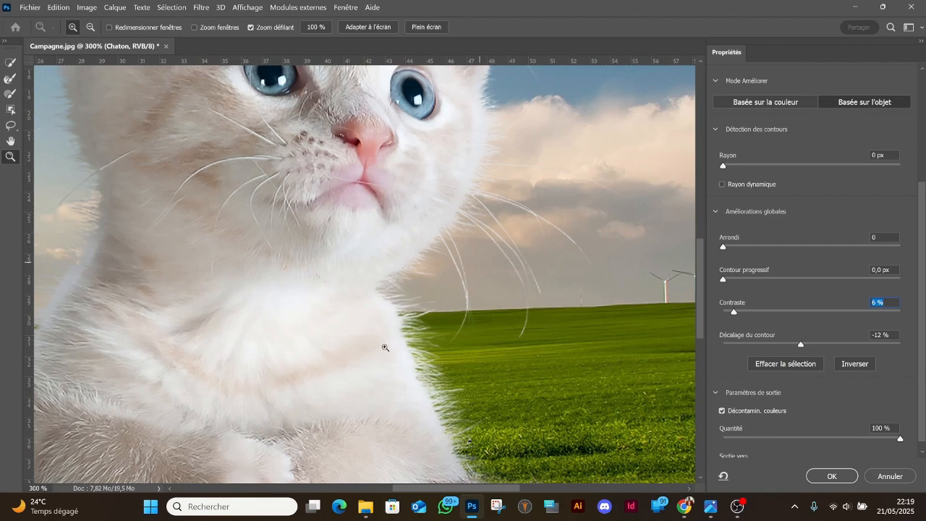
pyautogui.moveTo(377, 333); pyautogui.dragTo(472, 299)
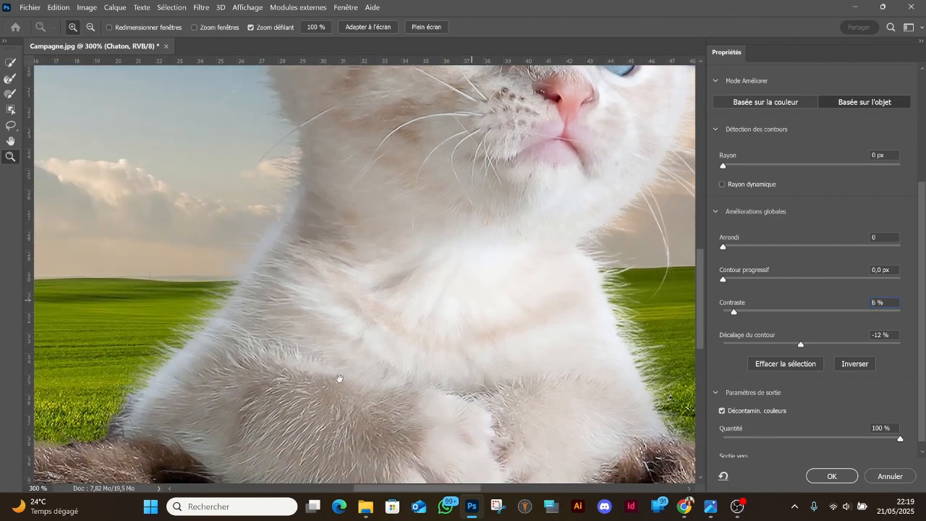
# Step: Refine the dark fringe along the kitten's elbow, just above the blanket's upper edge, and check the whole composition
pyautogui.press('space')
pyautogui.press('Return')
pyautogui.moveTo(188, 393); pyautogui.dragTo(246, 334)
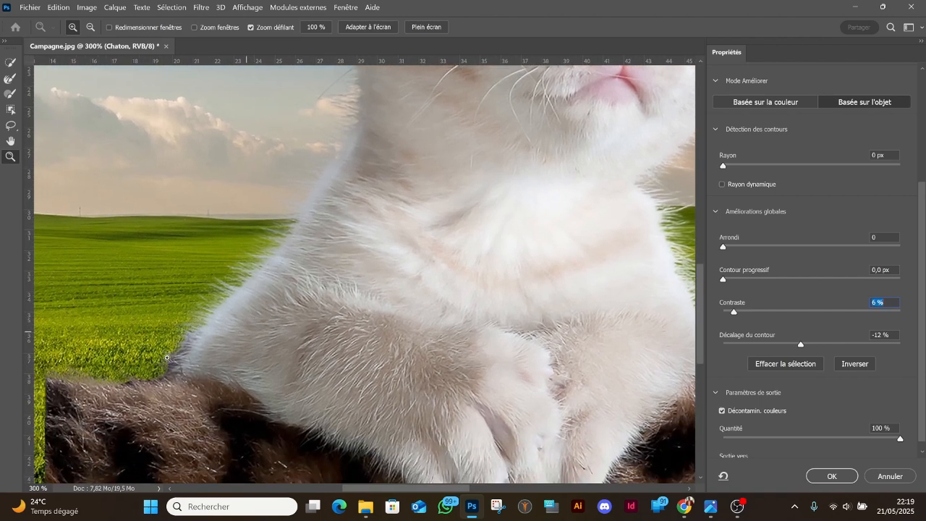
pyautogui.click(10, 78)
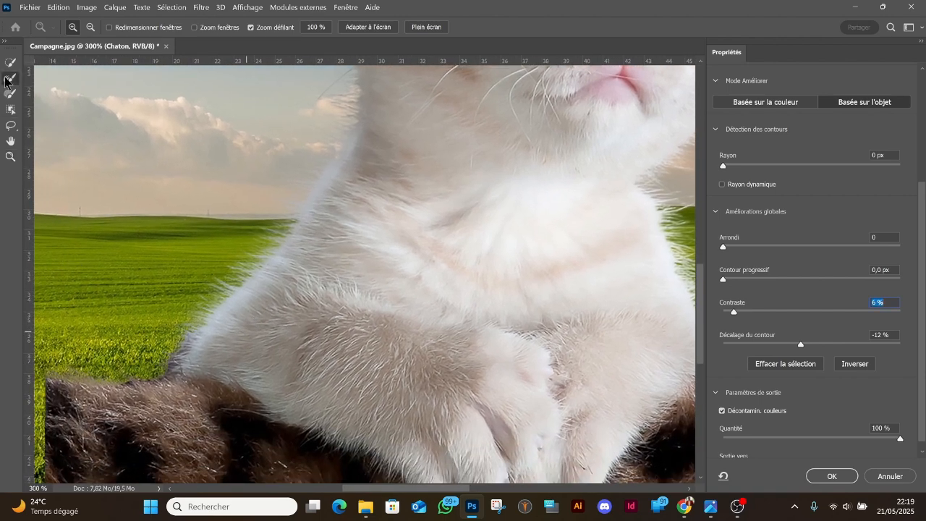
pyautogui.moveTo(174, 349)
pyautogui.mouseDown()
pyautogui.moveTo(145, 377)
pyautogui.moveTo(196, 355)
pyautogui.mouseUp()
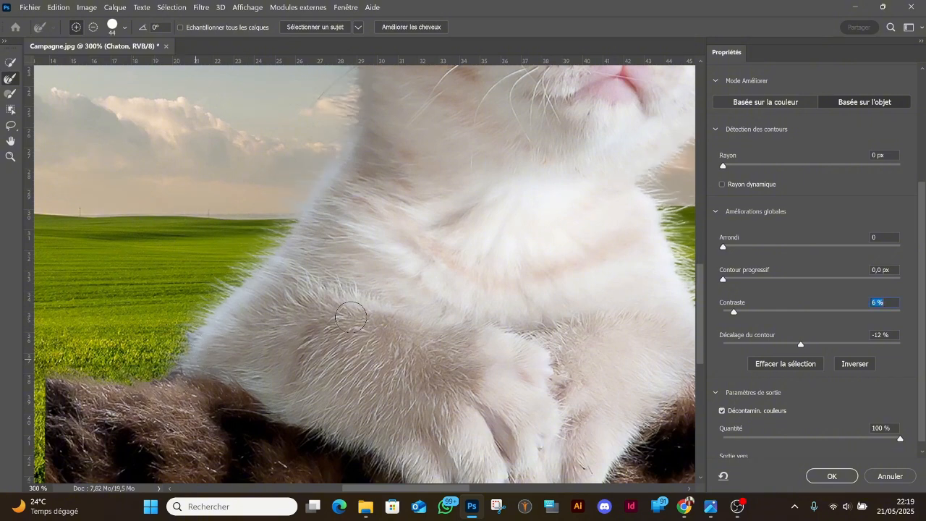
pyautogui.click(11, 157)
pyautogui.keyDown('alt'); pyautogui.click(395, 266); pyautogui.keyUp('alt')
pyautogui.keyDown('alt'); pyautogui.click(397, 266); pyautogui.keyUp('alt')
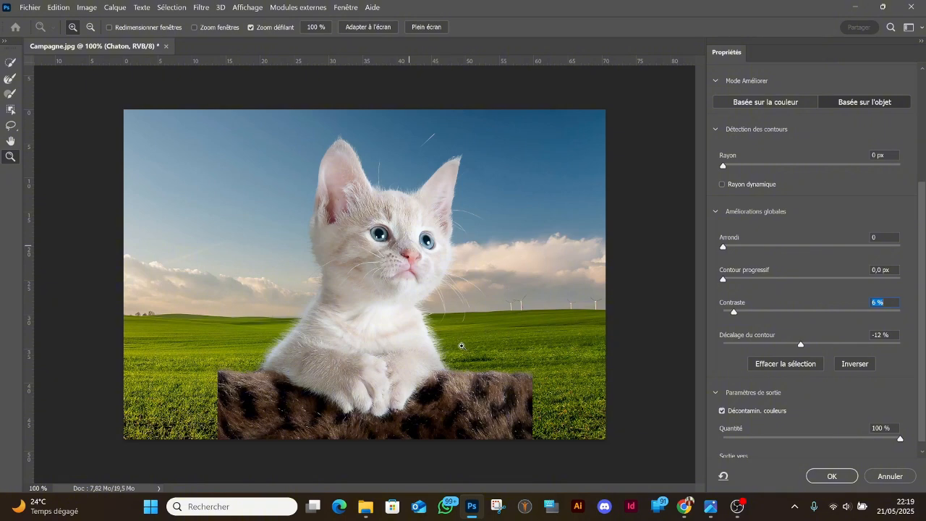
# Step: Switch to the image viewer, review the topics on the Tutorat 38 announcement, and close it
pyautogui.click(709, 513)
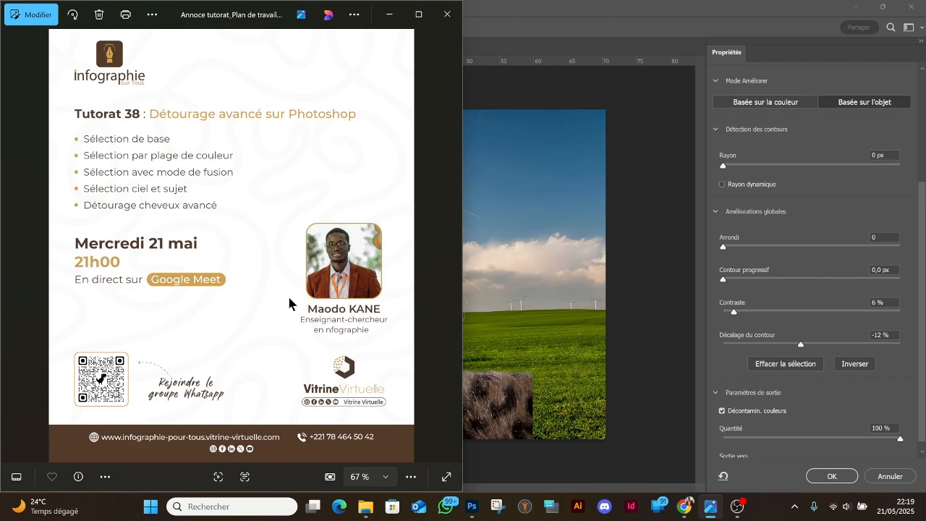
pyautogui.click(455, 24)
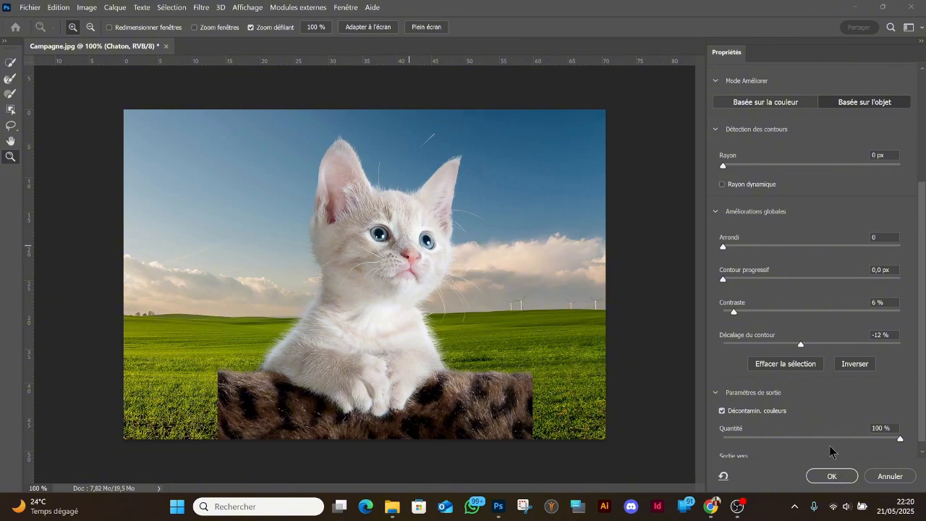
# Step: Output the refined kitten selection as Nouveau calque avec masque de fusion and switch to Chrome
pyautogui.scroll(-1, 774, 420)
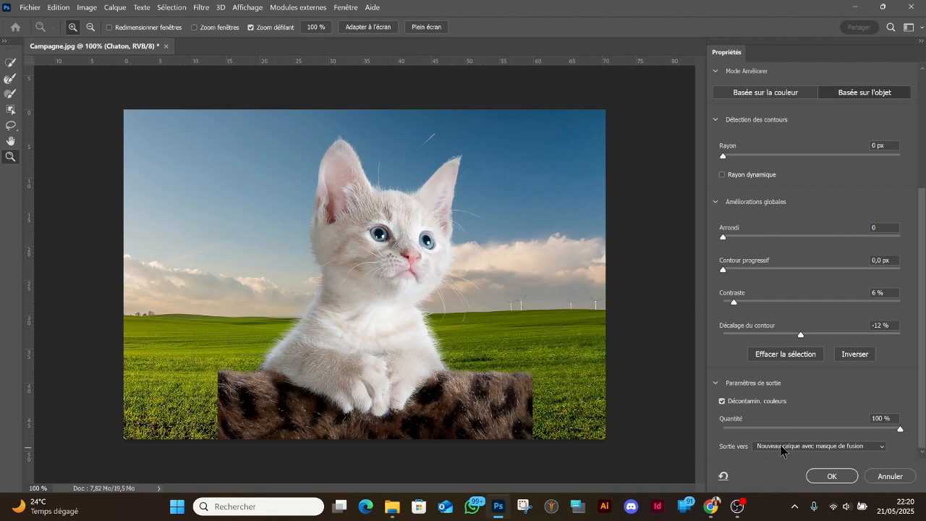
pyautogui.click(839, 476)
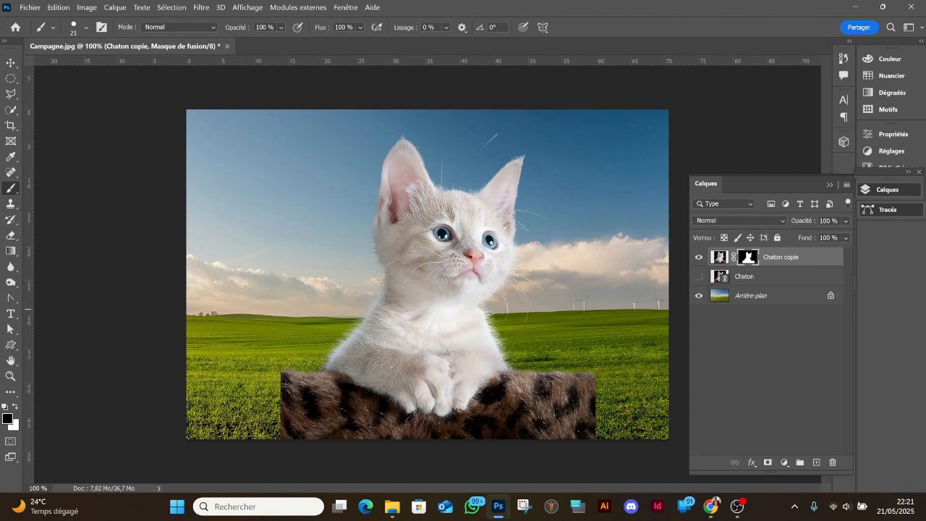
pyautogui.hotkey('alt', 'Tab')
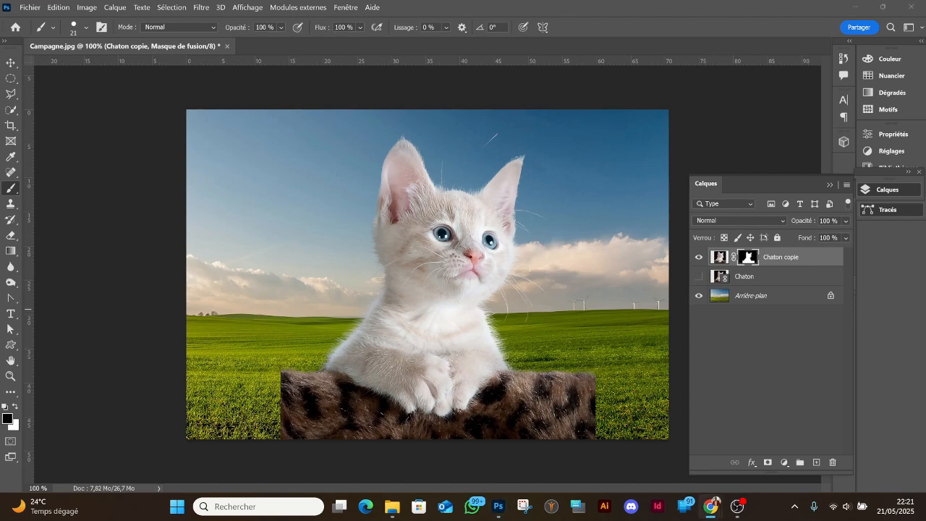